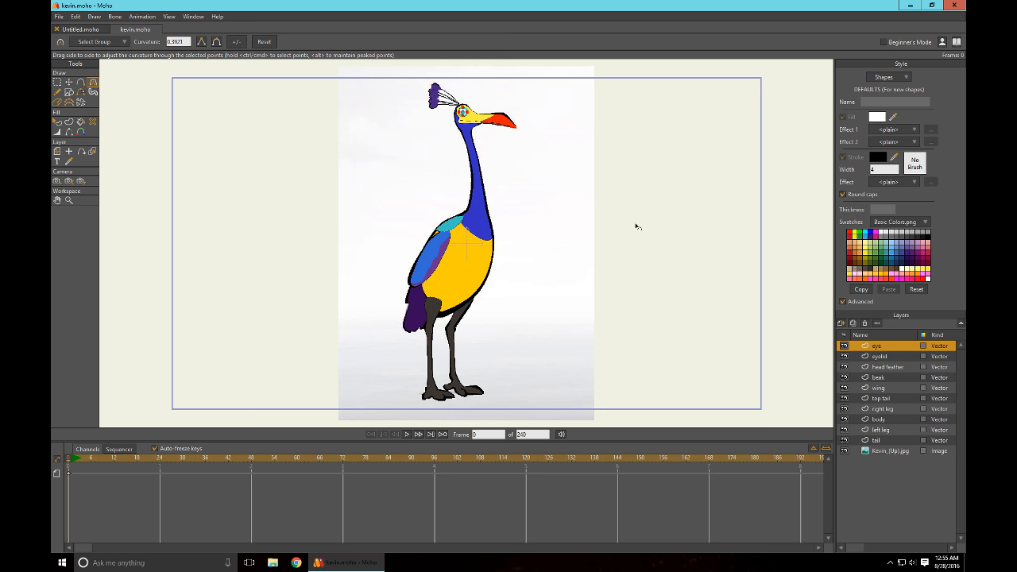
Examine the bird's head closely on the eye, eyelid and head feather layers
scroll(541, 204, "up", 4)
left_click_drag(577, 143, 619, 373)
scroll(592, 262, "up", 3)
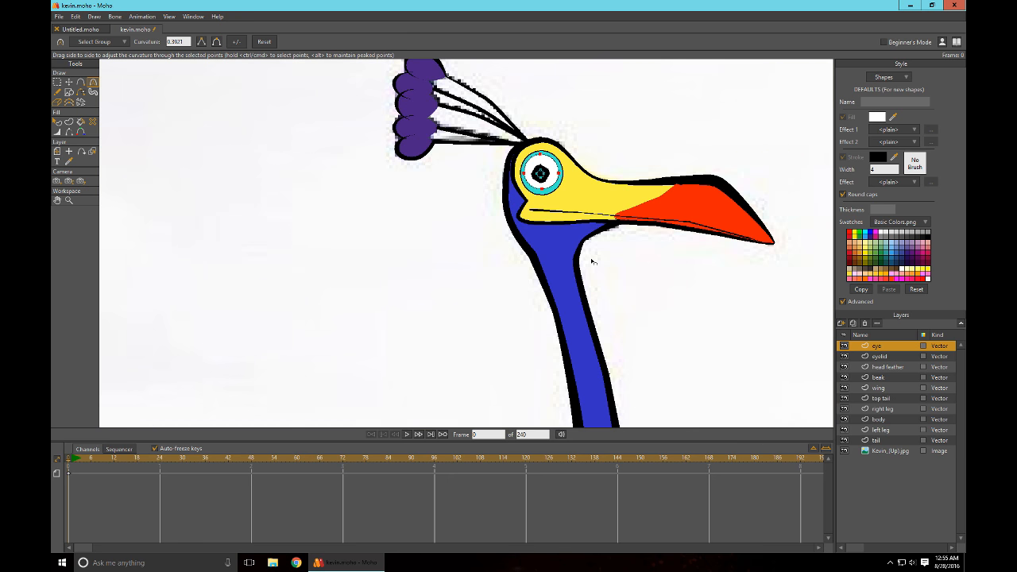
left_click(874, 357)
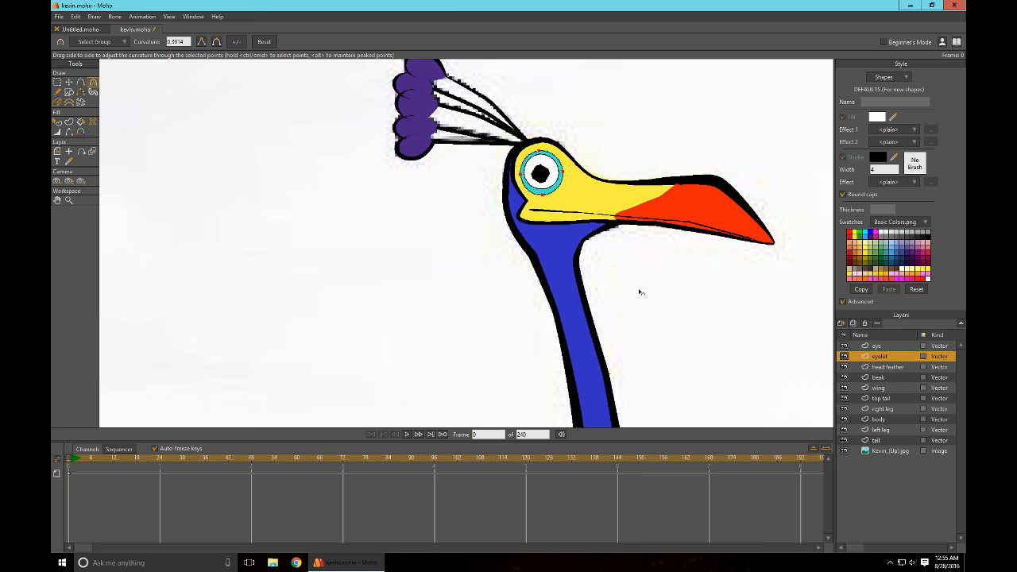
left_click(891, 367)
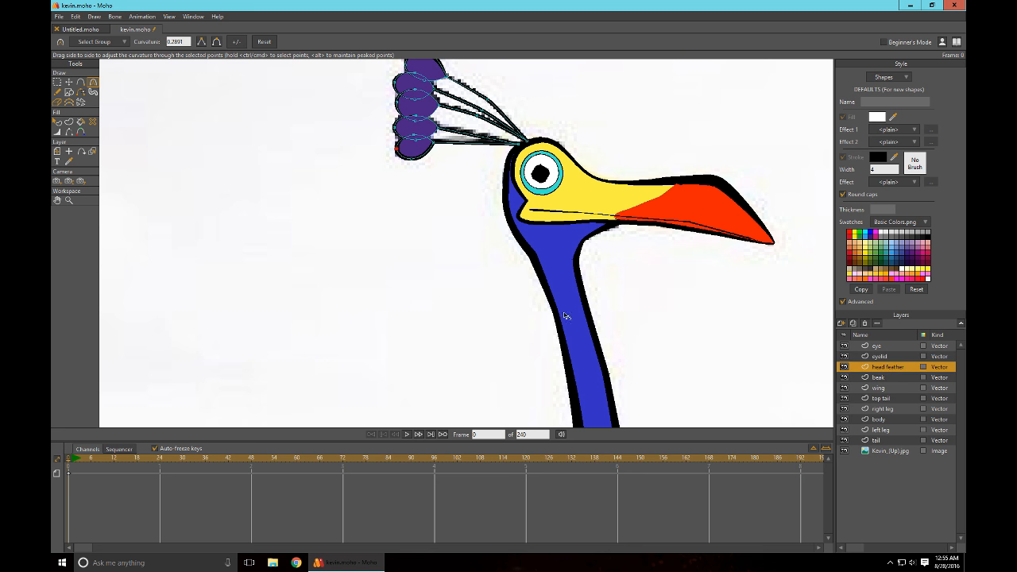
left_click(890, 357)
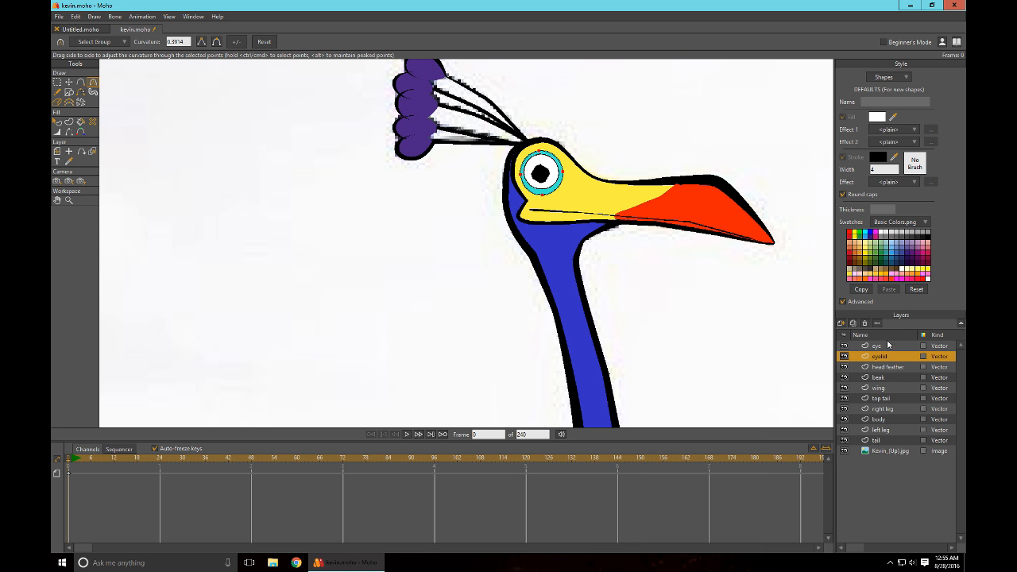
left_click(890, 346)
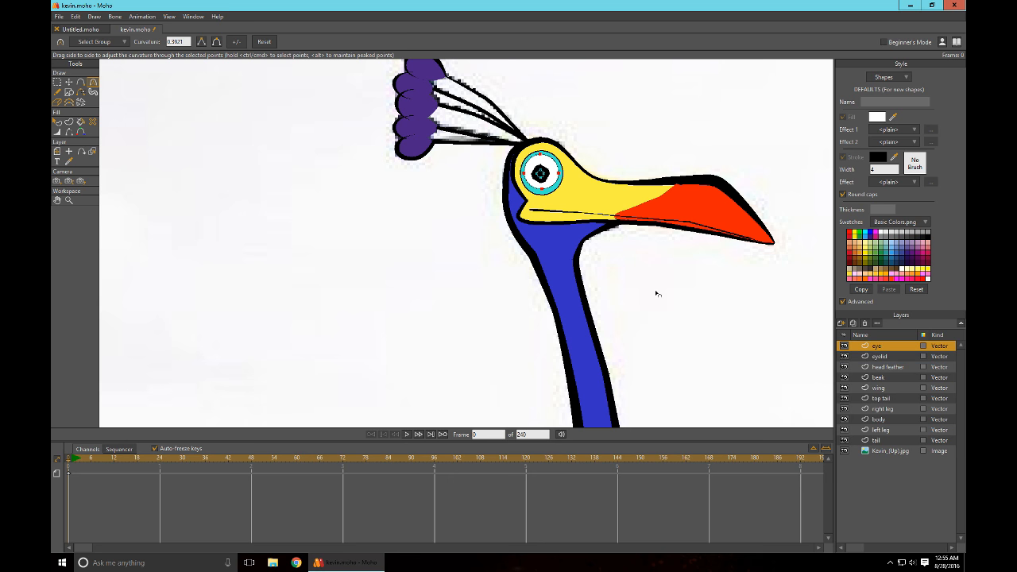
Hide the Kevin_(Up).jpg reference image layer so only the vector artwork of the bird shows
key("g")
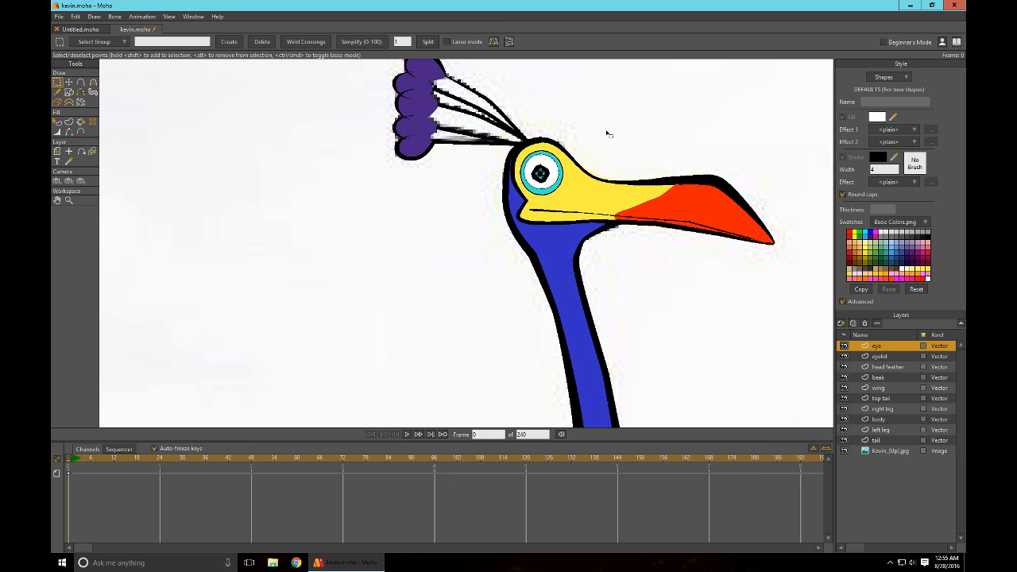
scroll(548, 167, "up", 6)
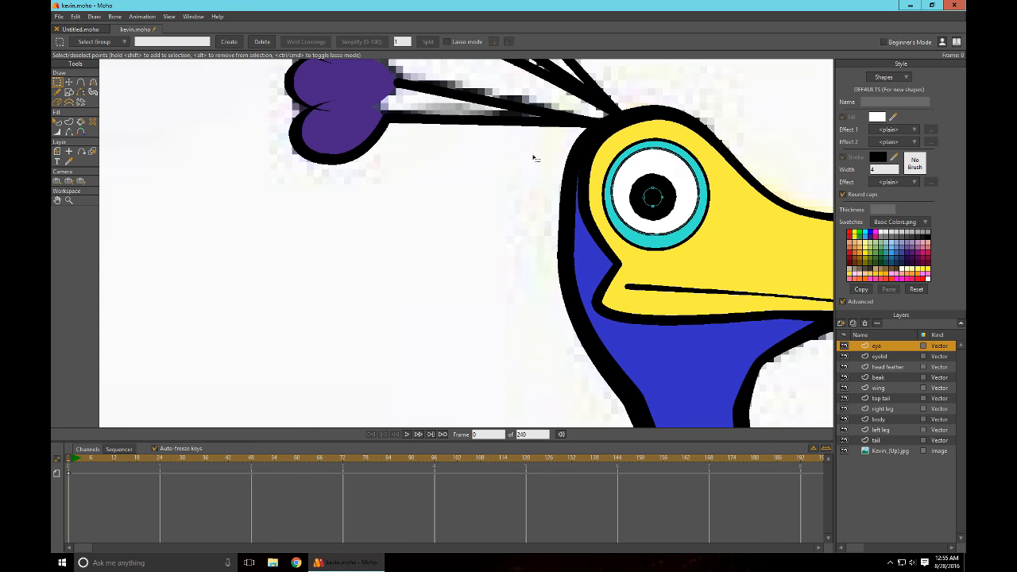
left_click(844, 450)
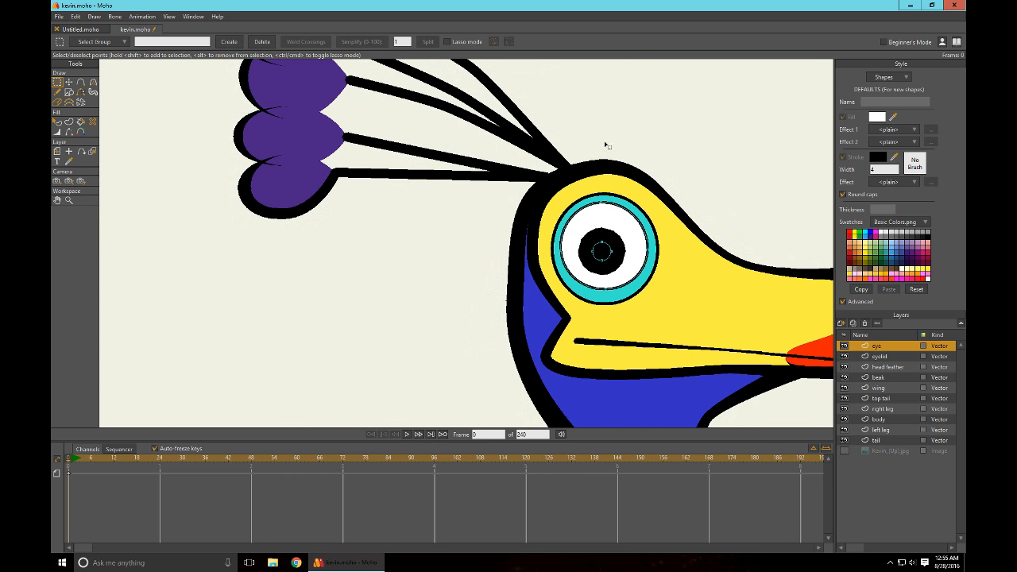
left_click_drag(604, 146, 617, 268)
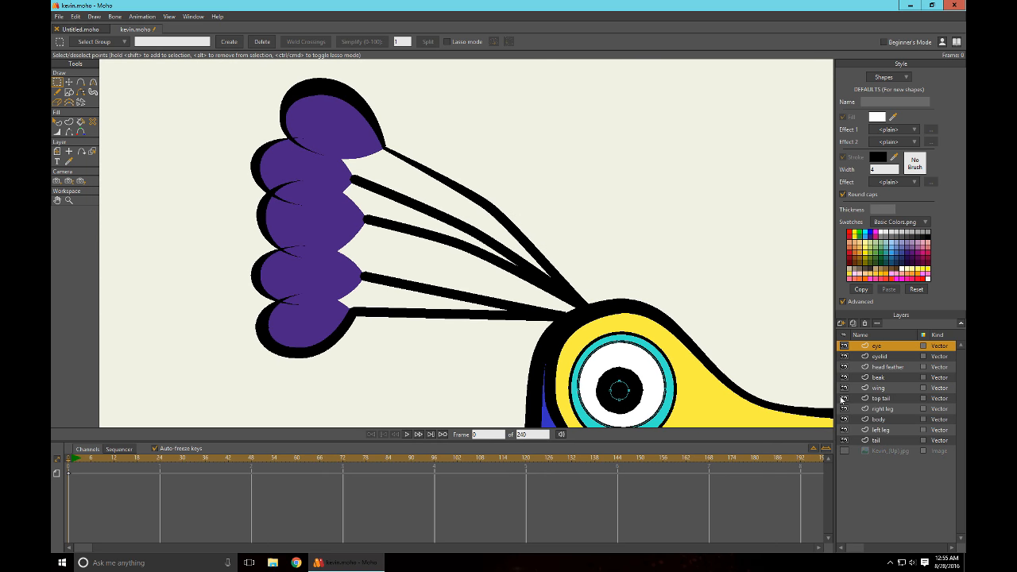
On the head feather layer, adjust the line width where the top stem meets its feather and smooth the bends of the stems
left_click(887, 367)
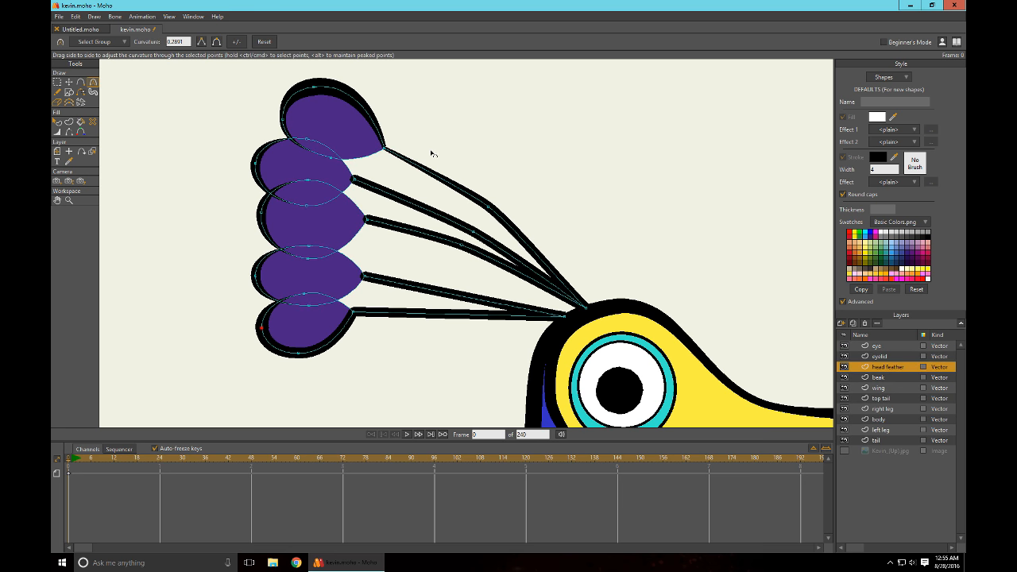
key("w")
left_click_drag(401, 149, 403, 148)
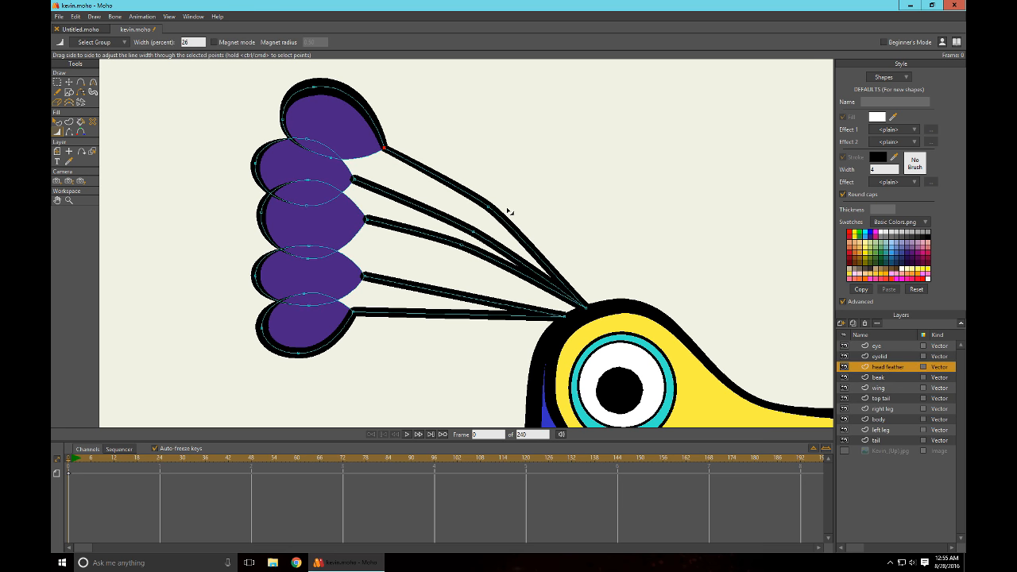
key("c")
left_click_drag(469, 232, 517, 230)
left_click_drag(459, 250, 494, 260)
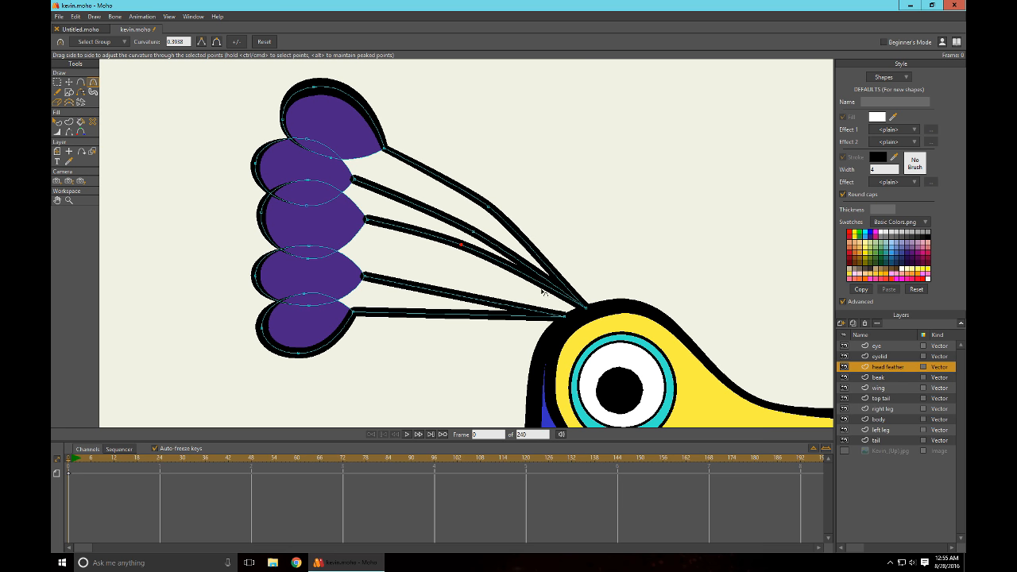
Add a new bone layer directly above the left leg layer
scroll(547, 292, "down", 1)
scroll(548, 292, "down", 3)
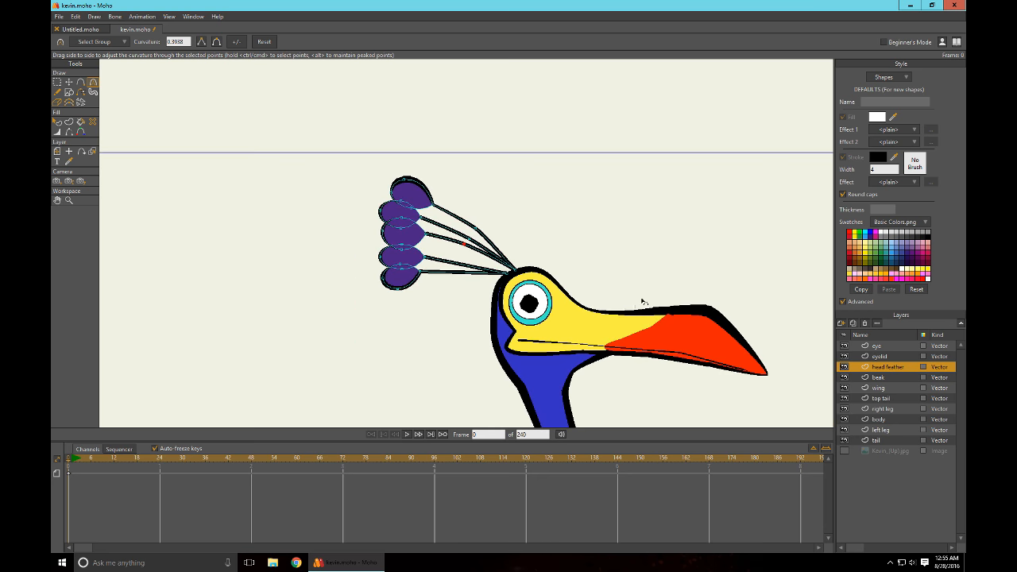
left_click_drag(644, 302, 484, 159)
left_click(882, 430)
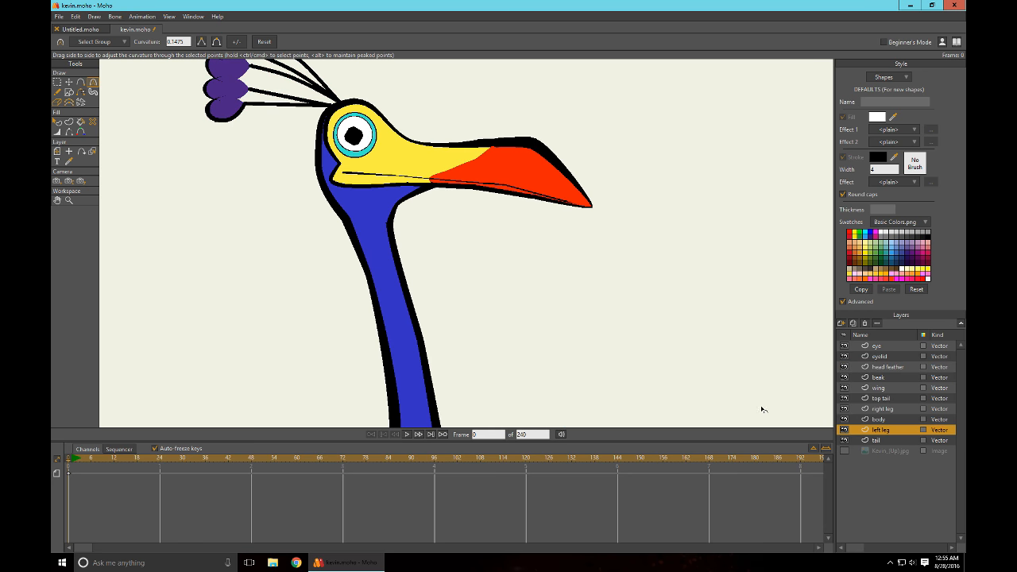
left_click_drag(565, 282, 687, 371)
scroll(635, 308, "up", 3)
left_click(842, 324)
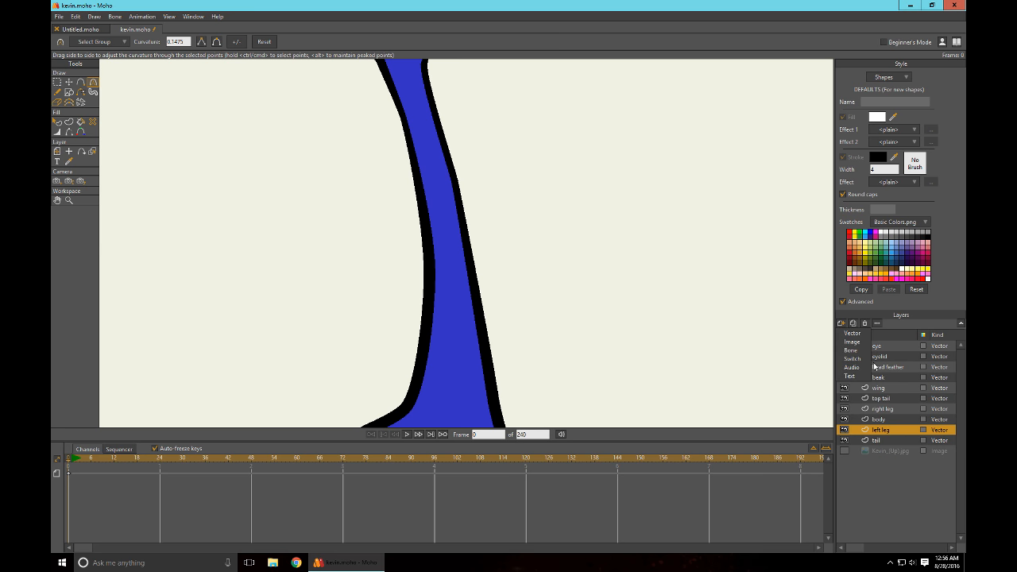
left_click(851, 350)
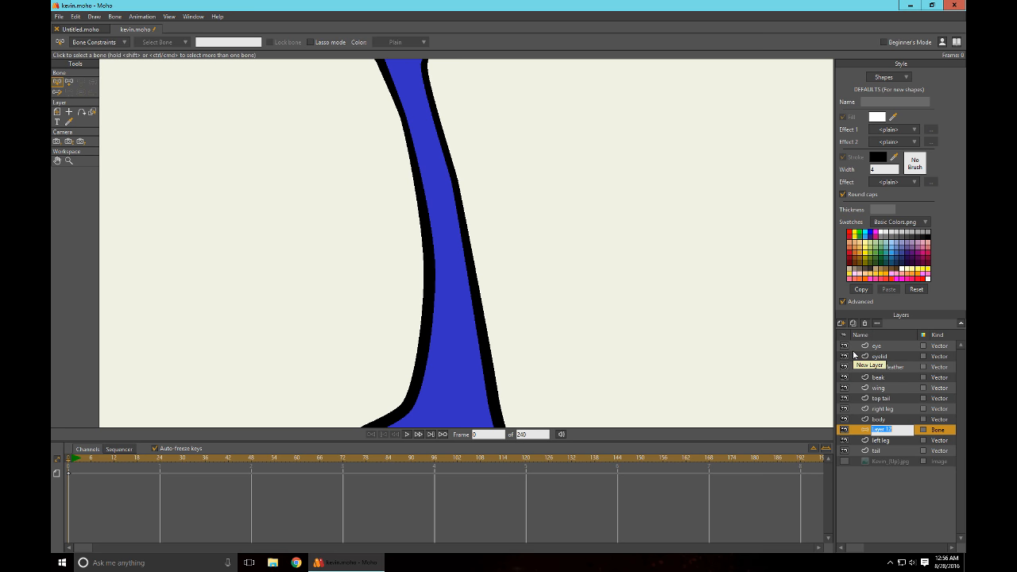
Name the new bone layer Kevin
type("Kevi")
key("Return")
double_click(881, 429)
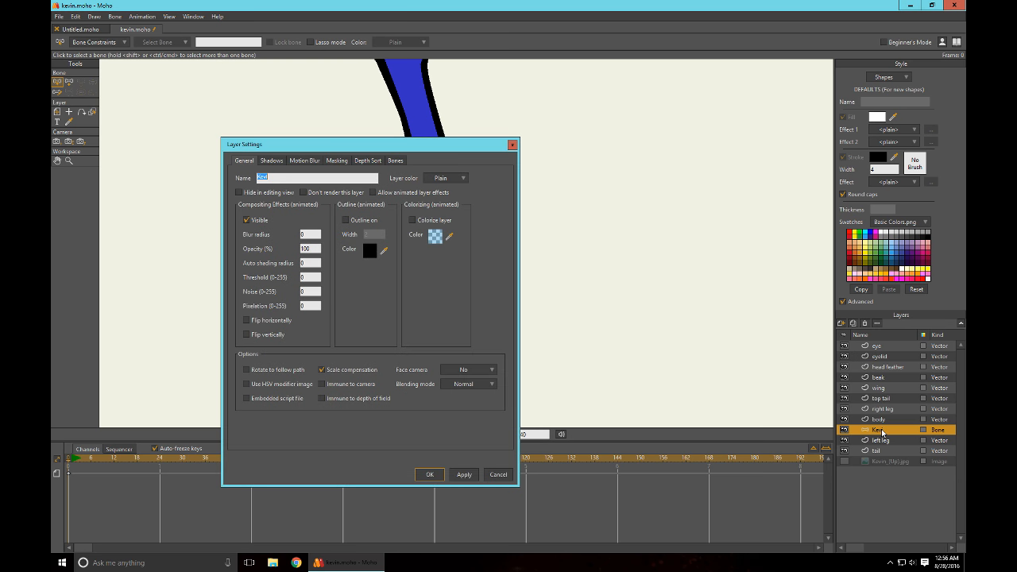
type("Kevin")
key("Return")
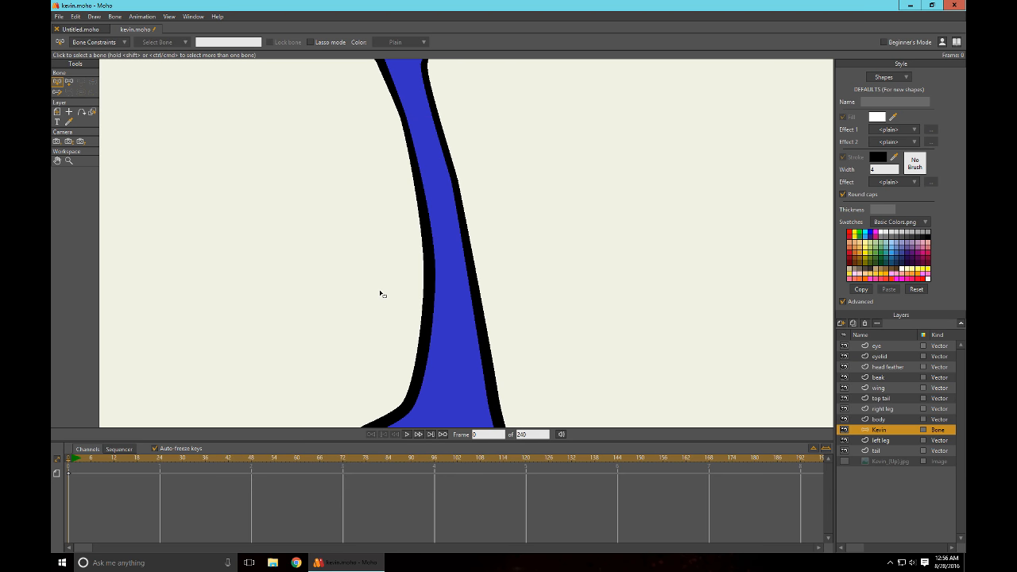
Move the Kevin bone layer to the top of the stack and nest all vector layers from eye to tail inside it
left_click_drag(878, 431, 874, 344)
left_click(906, 356)
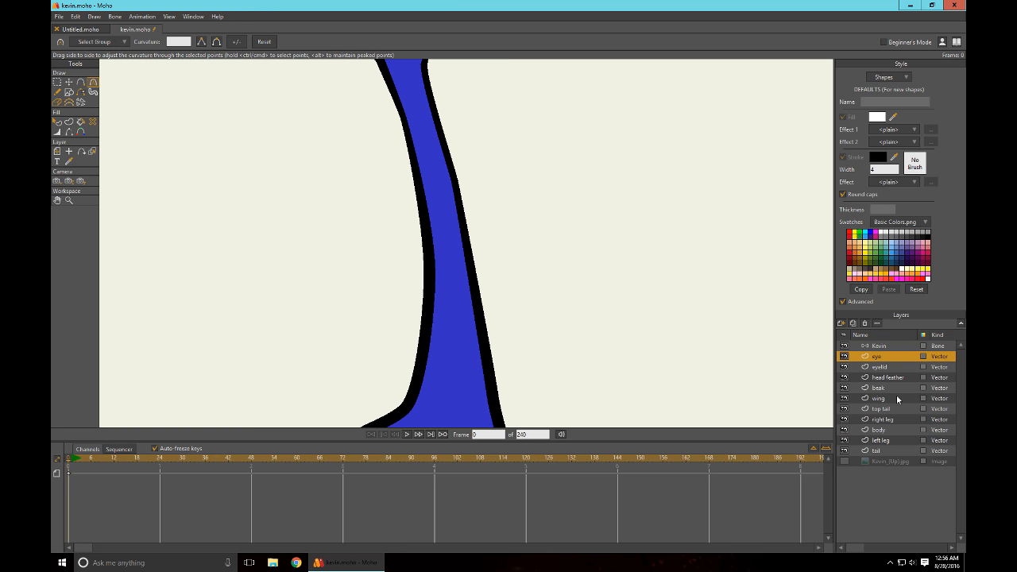
left_click(879, 450, "shift")
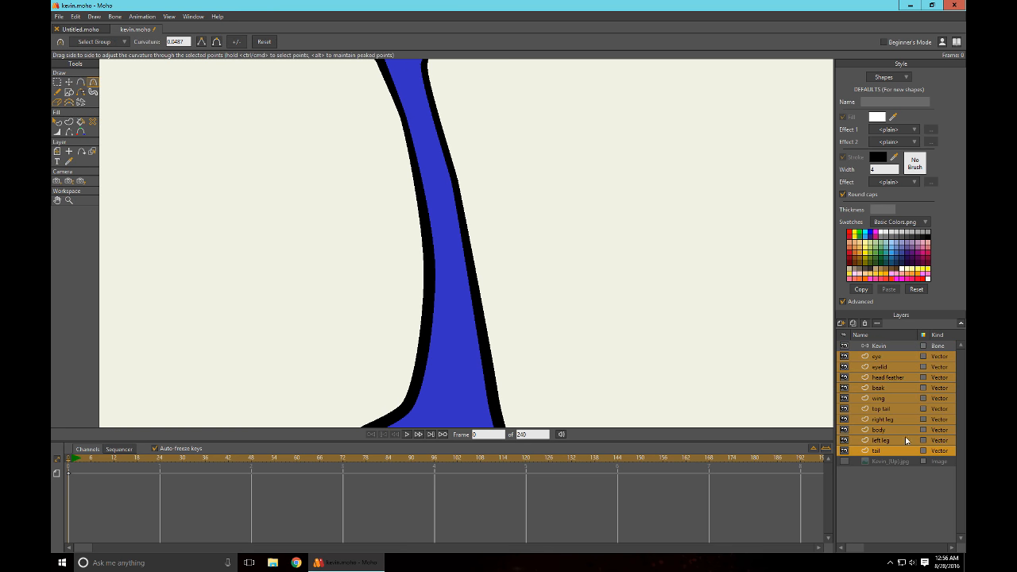
left_click(881, 347, "shift")
left_click_drag(881, 347, 882, 345)
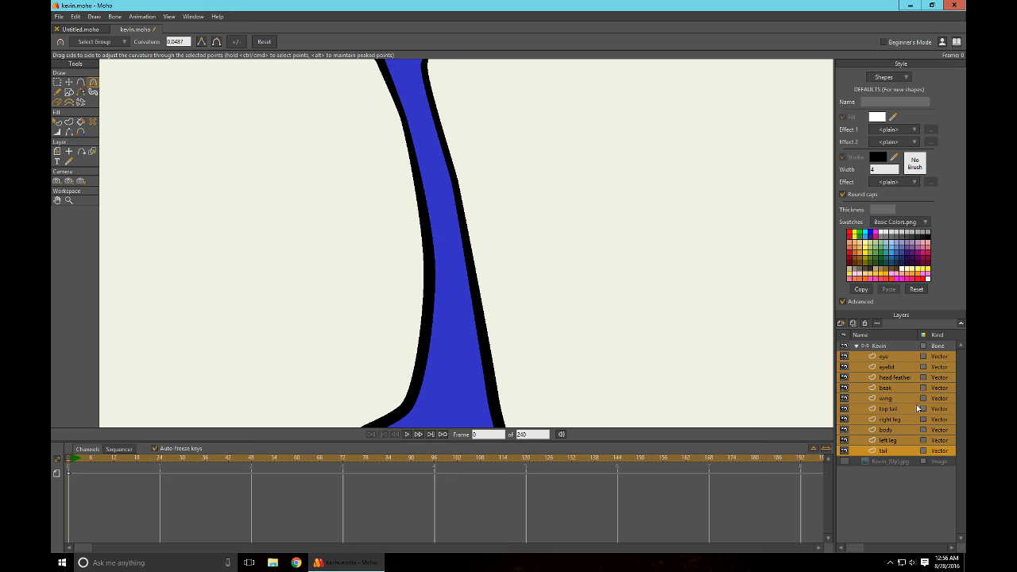
left_click(854, 347)
Examine the whole bird in the Kevin bone layer, from its legs and body up to its head
scroll(581, 316, "down", 5)
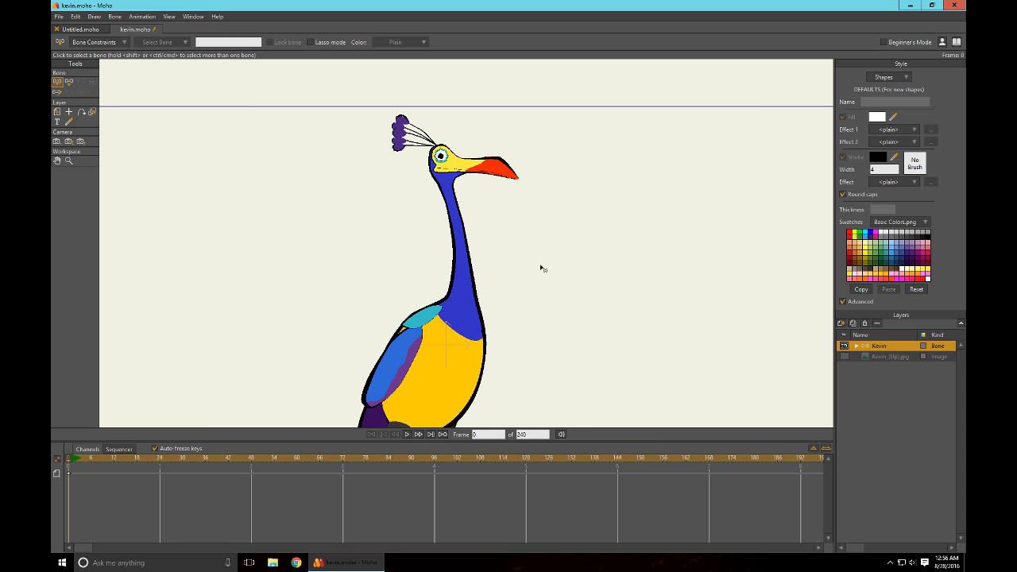
left_click_drag(541, 229, 631, 158)
scroll(631, 227, "down", 1)
left_click_drag(644, 223, 628, 184)
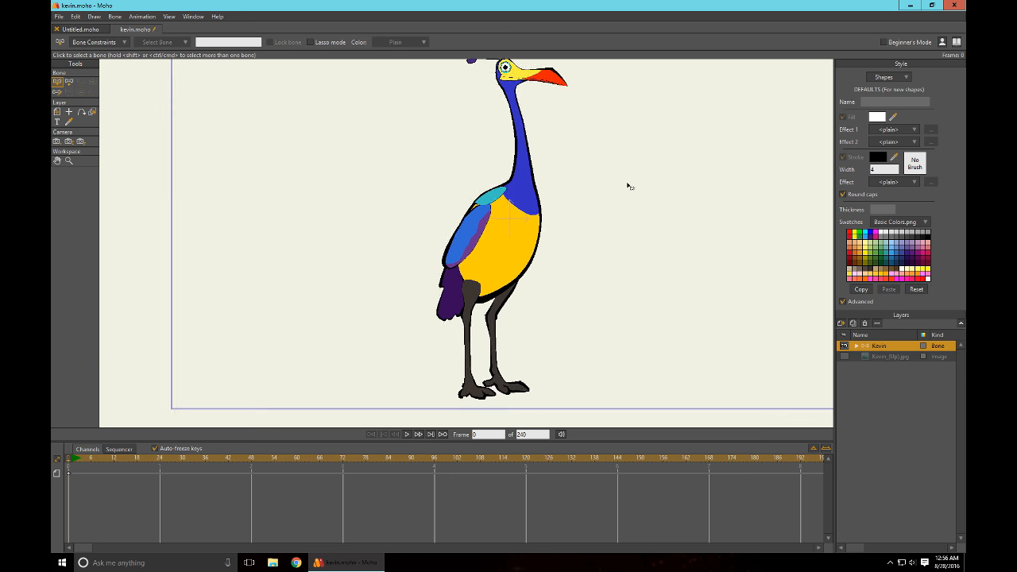
scroll(614, 229, "down", 4)
scroll(603, 233, "up", 7)
scroll(622, 289, "up", 2)
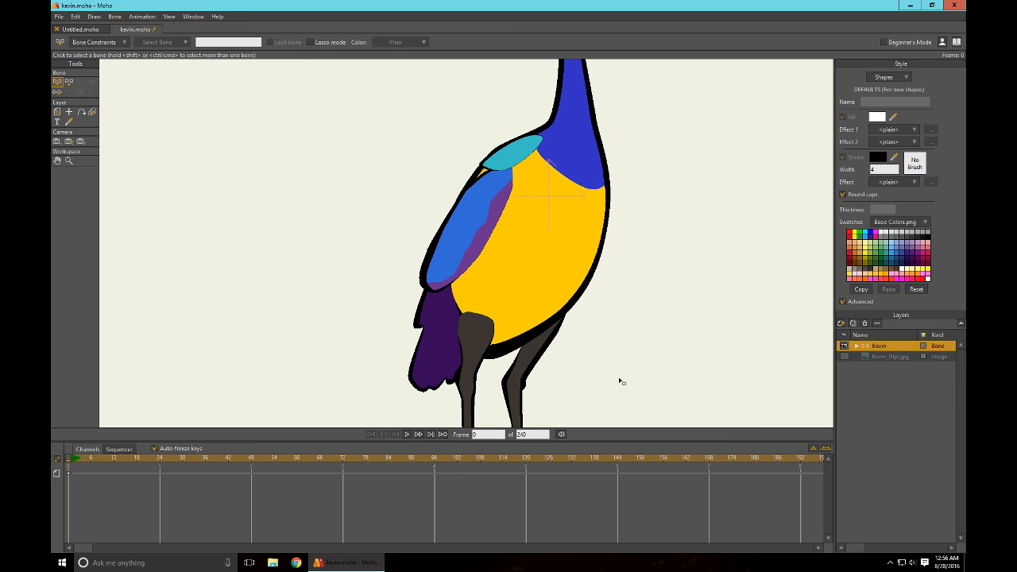
mouse_move(653, 254)
left_mouse_down()
mouse_move(617, 355)
mouse_move(569, 396)
left_mouse_up()
left_click_drag(596, 241, 612, 306)
scroll(617, 295, "down", 2)
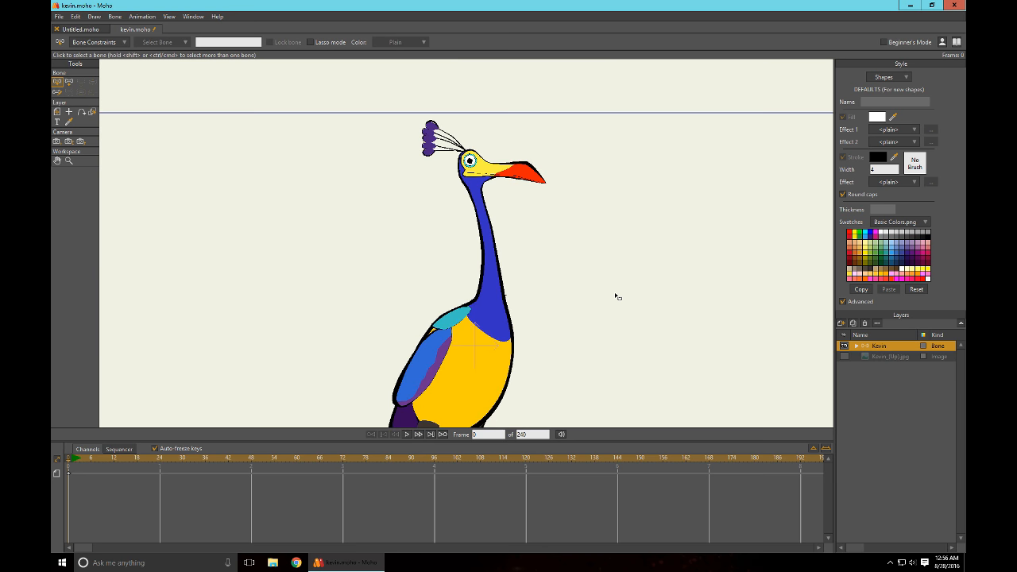
Add a body bone in the expanded Kevin layer, running from the lower belly up to the base of the neck
left_click(857, 348)
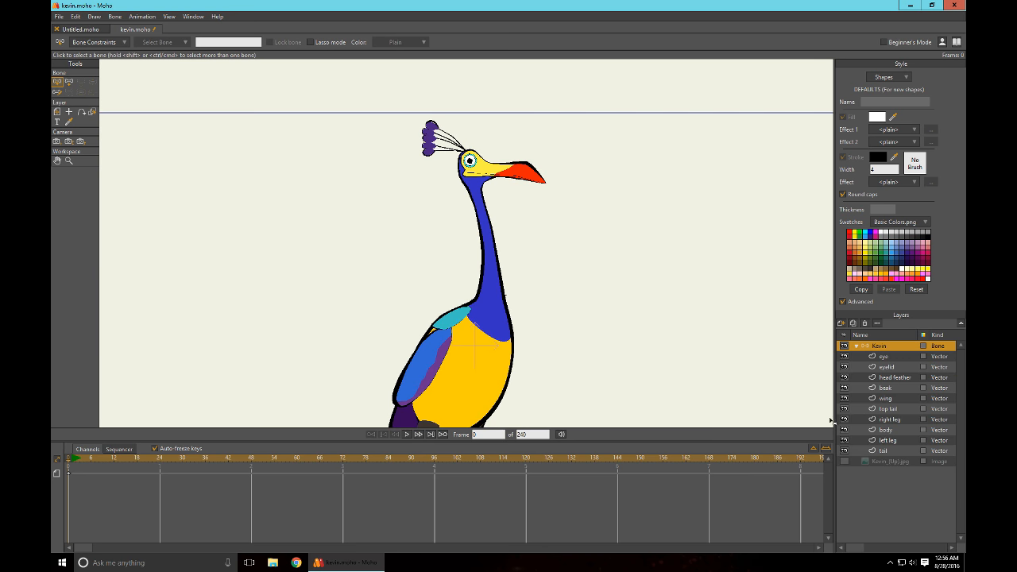
left_click_drag(615, 319, 699, 299)
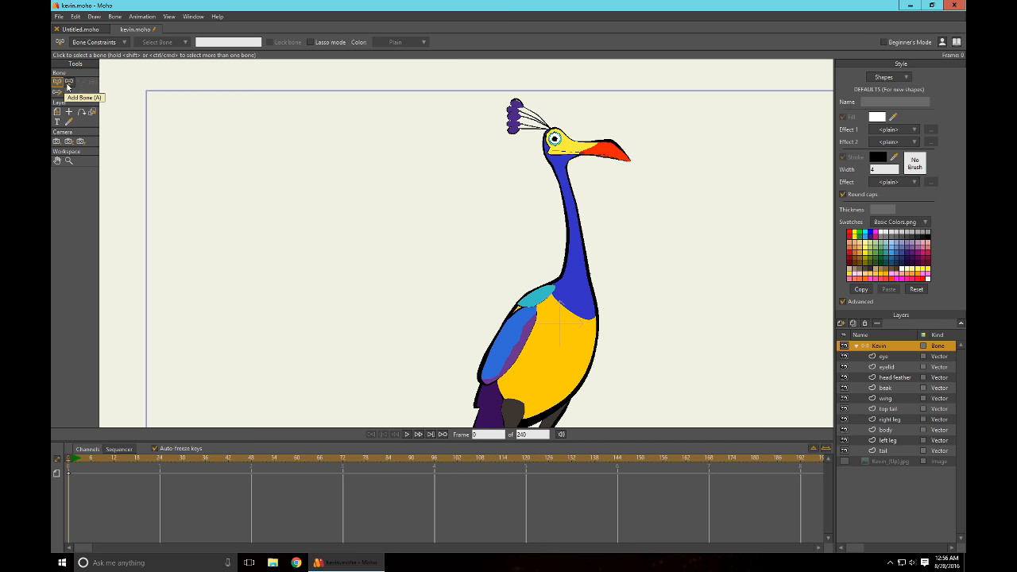
left_click(68, 83)
left_click_drag(754, 363, 704, 293)
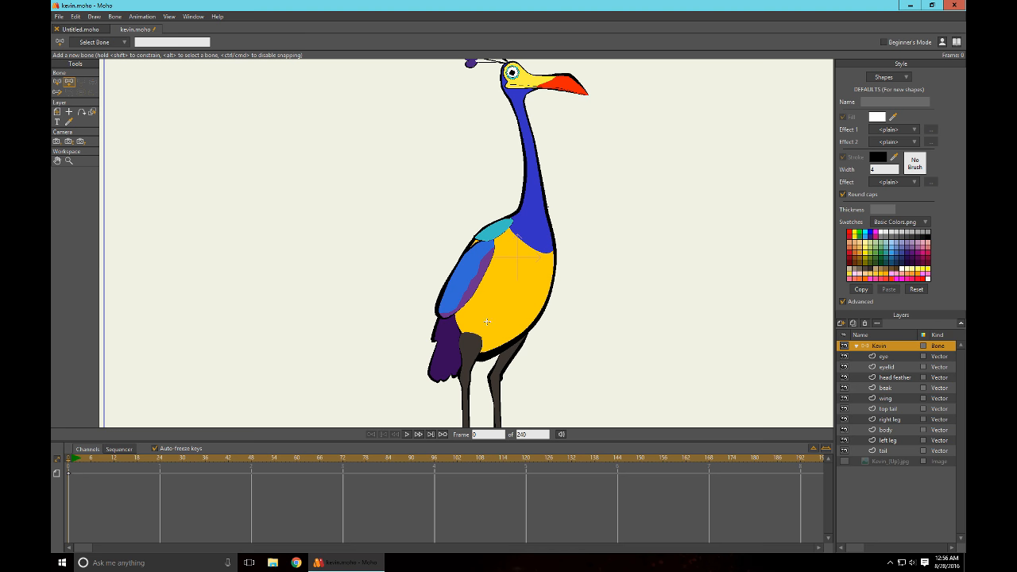
left_click_drag(482, 327, 533, 225)
scroll(490, 230, "up", 3)
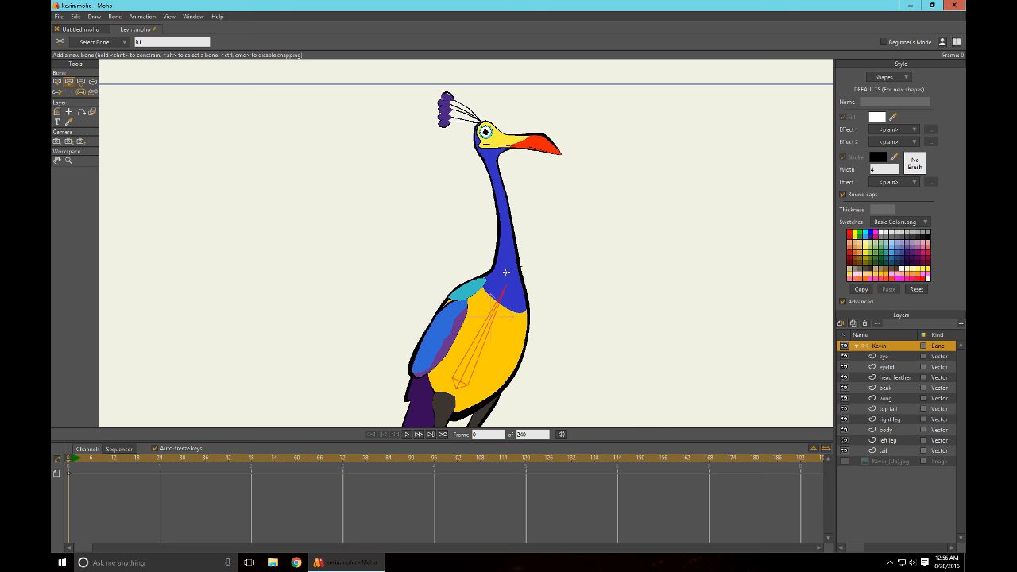
Add a chain of four bones from the base of the neck up into the head, then reselect the body bone as parent
left_click_drag(506, 272, 488, 131)
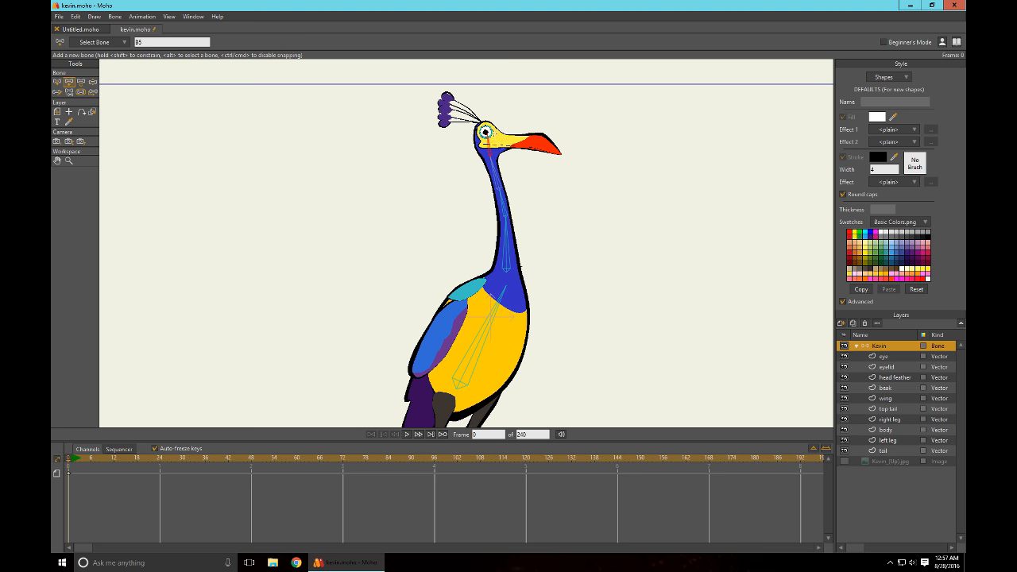
key("Up")
key("Up")
key("Up")
key("Up")
Try to add a bone branching from the body bone along the teal patch at the bird's shoulder
left_click_drag(486, 280, 455, 297)
left_click_drag(647, 353, 628, 205)
key("ctrl+z")
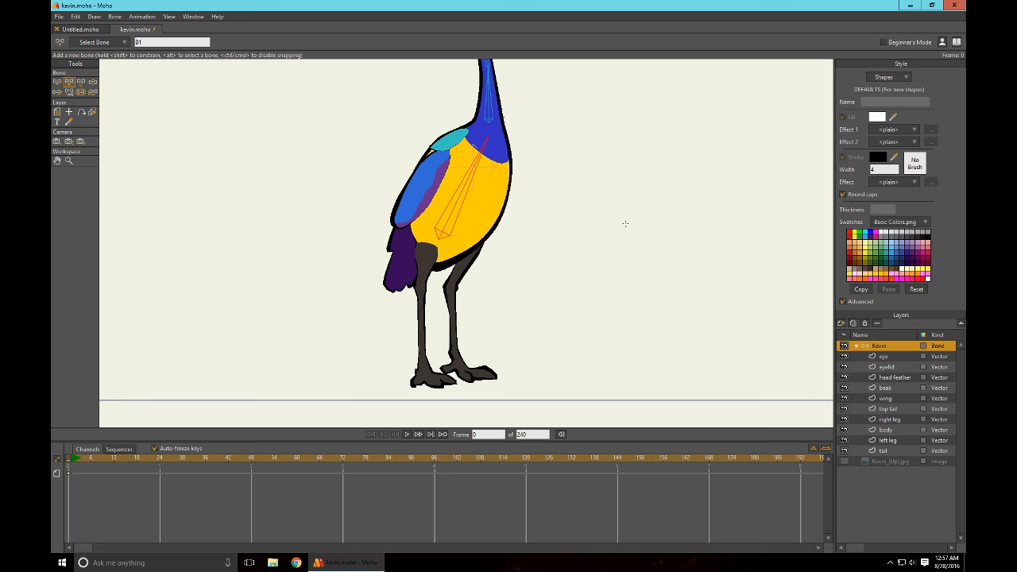
left_click_drag(595, 191, 607, 213)
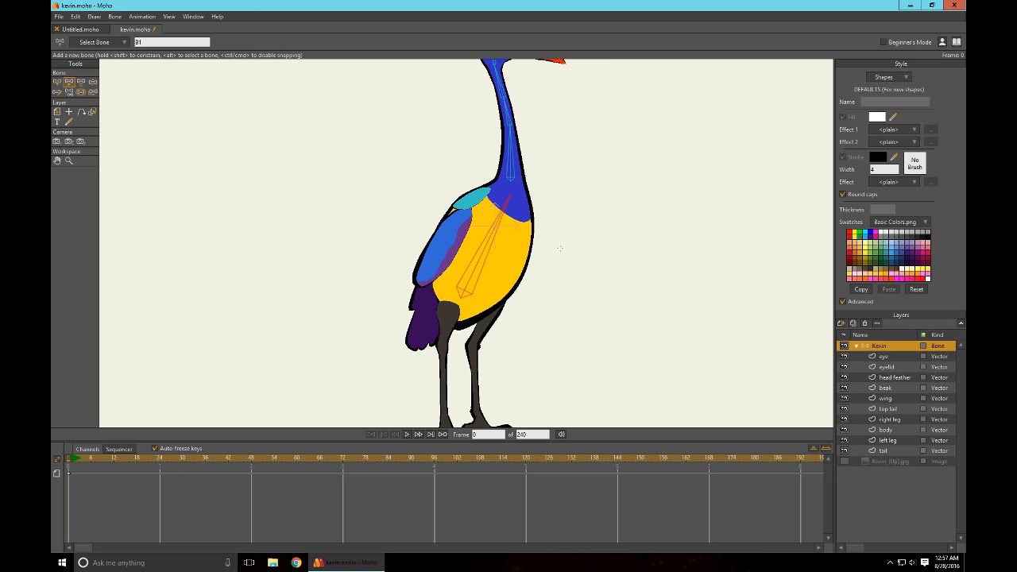
left_click(844, 398)
left_click(844, 398)
Add an upper-leg bone to the right leg as a child of the body bone, running from the hip down to the knee
left_click_drag(590, 342, 613, 195)
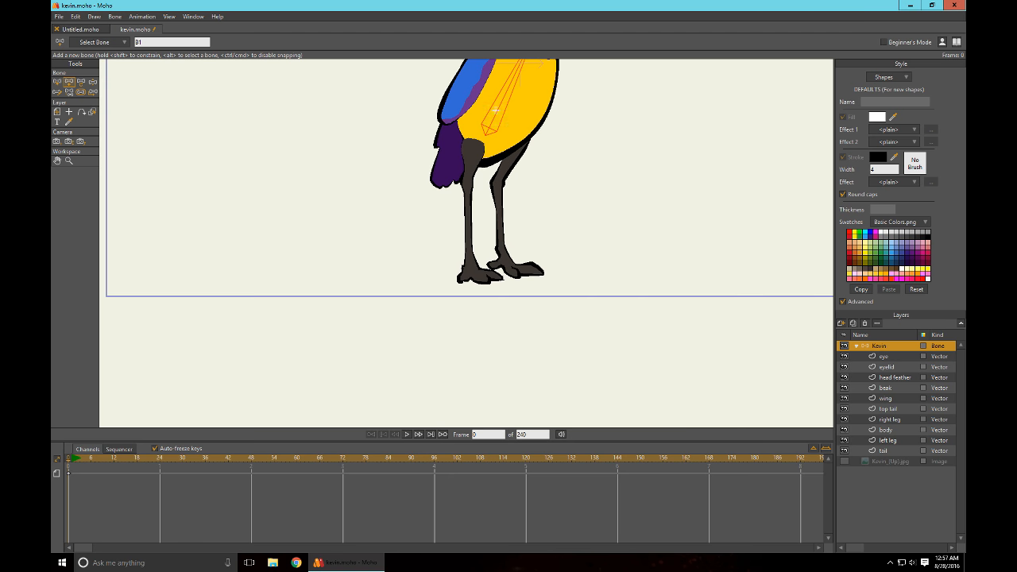
scroll(495, 111, "up", 5)
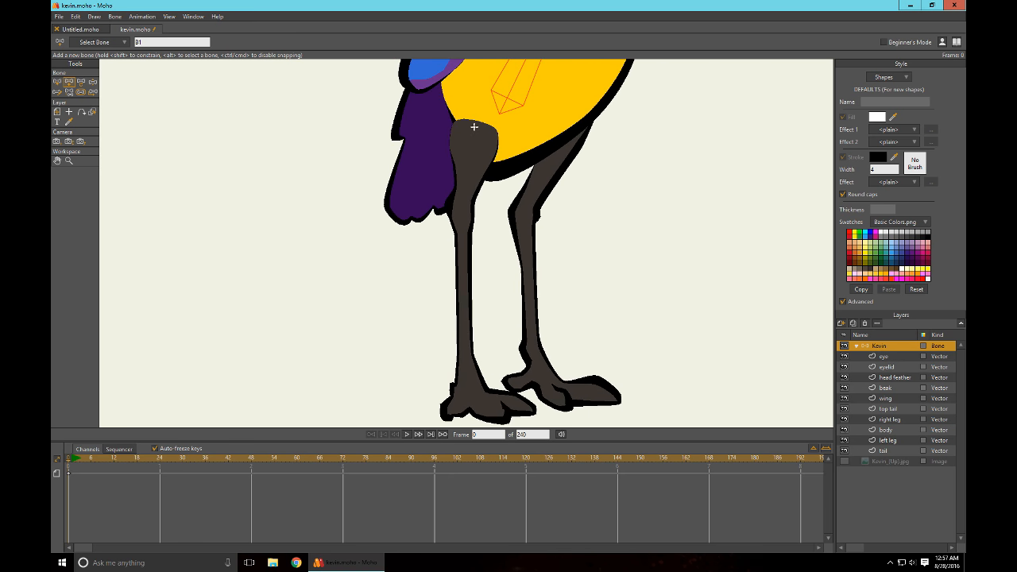
left_click_drag(474, 127, 463, 220)
left_click_drag(526, 312, 528, 273)
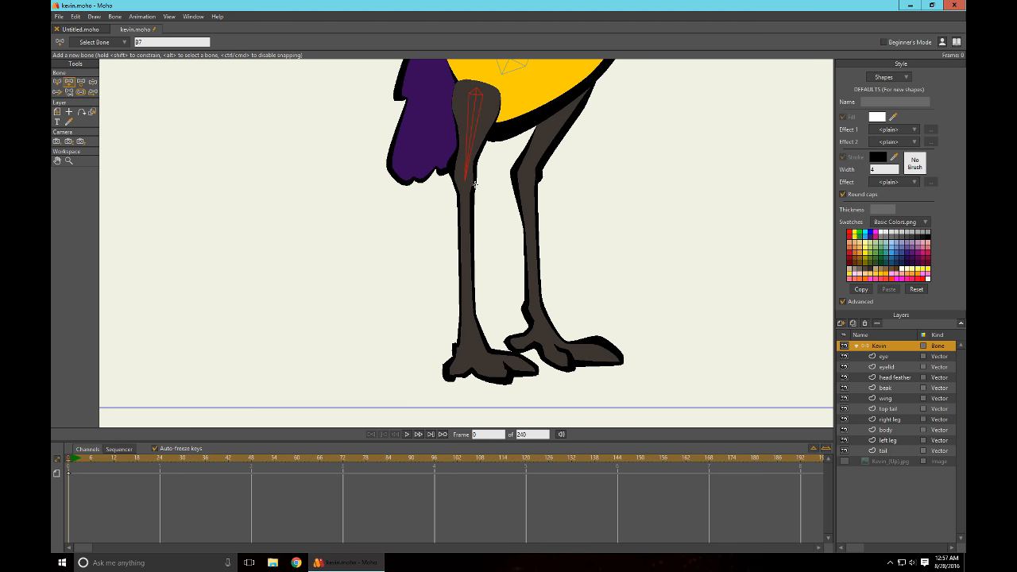
Add a lower-leg bone from the right knee to the ankle and a foot bone along the right foot
left_click_drag(463, 184, 469, 352)
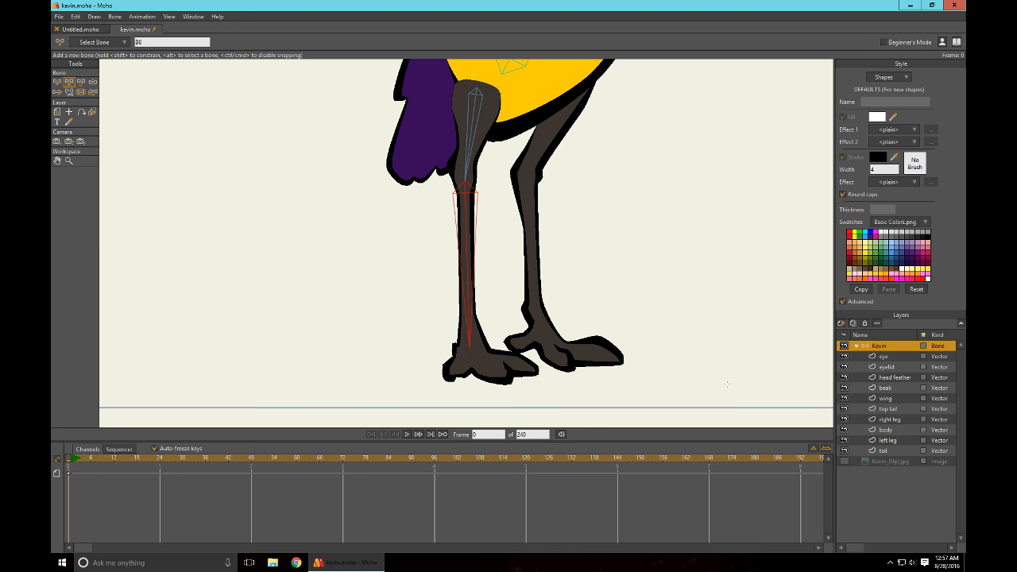
left_click_drag(470, 360, 523, 366)
Add upper-leg, lower-leg and foot bones down the left leg as a chain parented to the body bone
key("Up")
key("Up")
key("Up")
left_click_drag(624, 160, 551, 239)
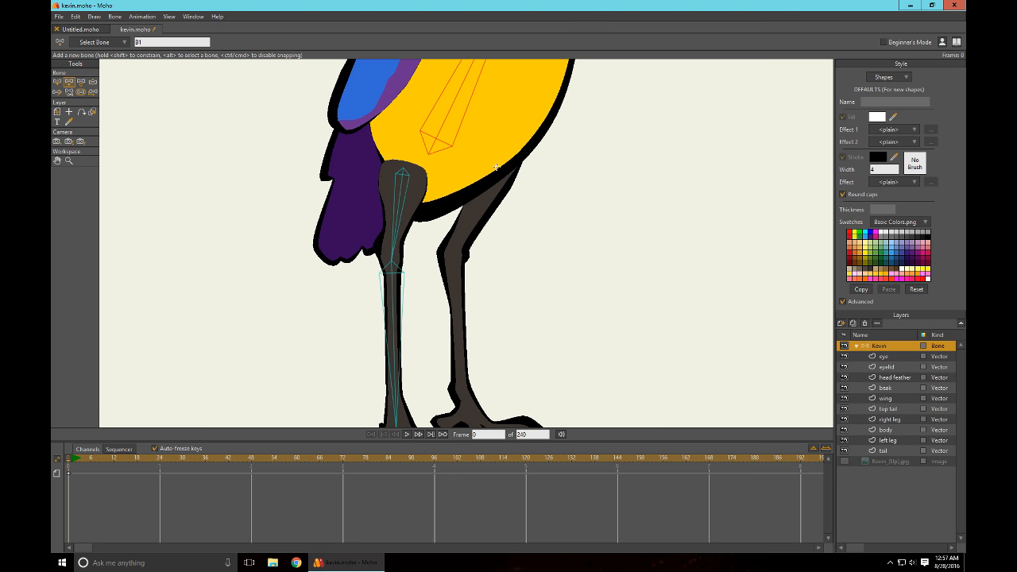
left_click_drag(493, 166, 453, 254)
left_click_drag(591, 259, 589, 167)
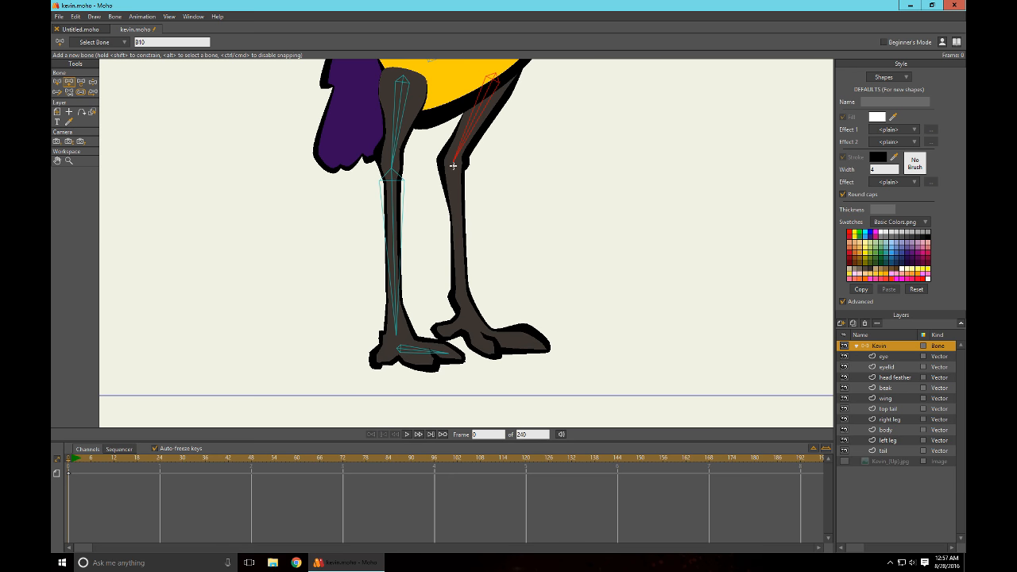
left_click_drag(453, 166, 463, 297)
left_click_drag(611, 316, 554, 274)
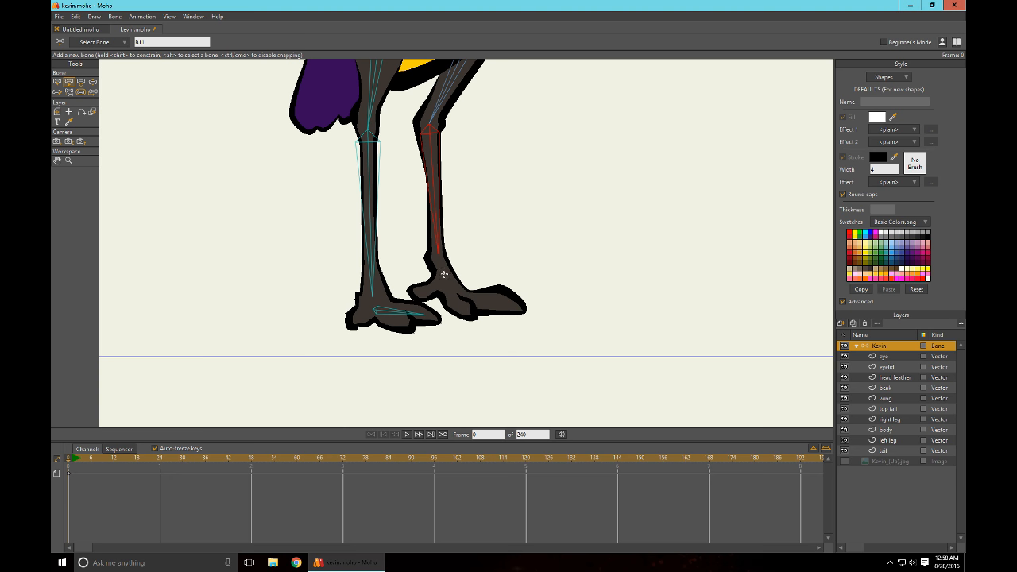
left_click_drag(441, 263, 500, 305)
Add bones to the head feathers as children of the head bone: one along the lower plumes and a two-bone chain along the upper ones
scroll(600, 310, "down", 5)
left_click_drag(561, 204, 560, 379)
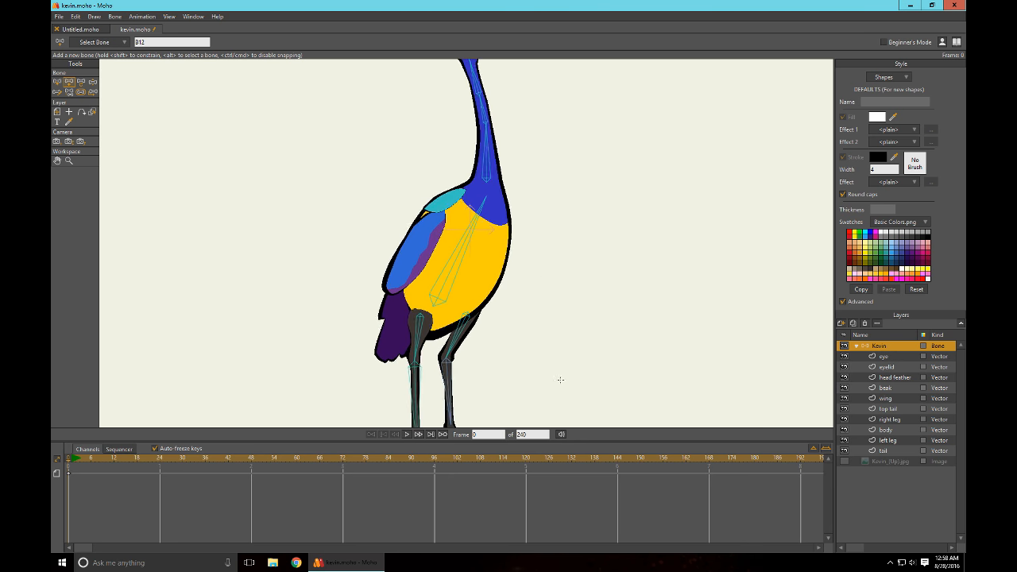
left_click_drag(602, 205, 611, 345)
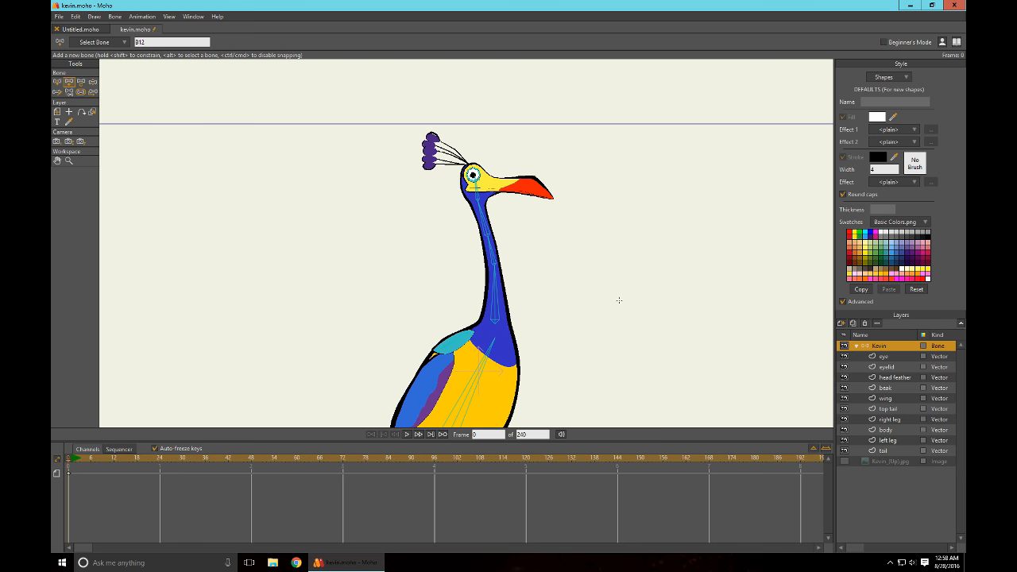
scroll(548, 287, "down", 5)
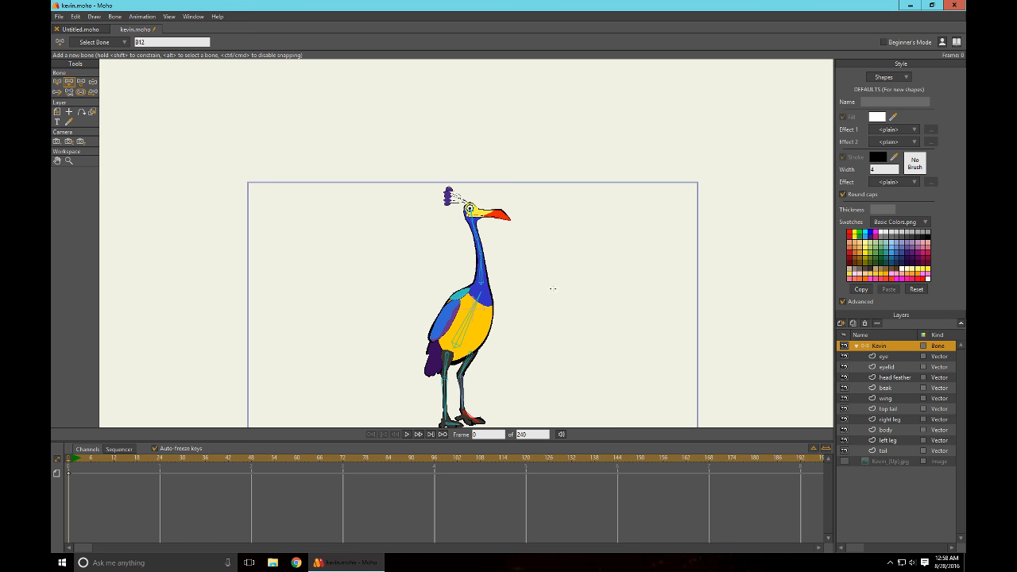
scroll(554, 289, "up", 4)
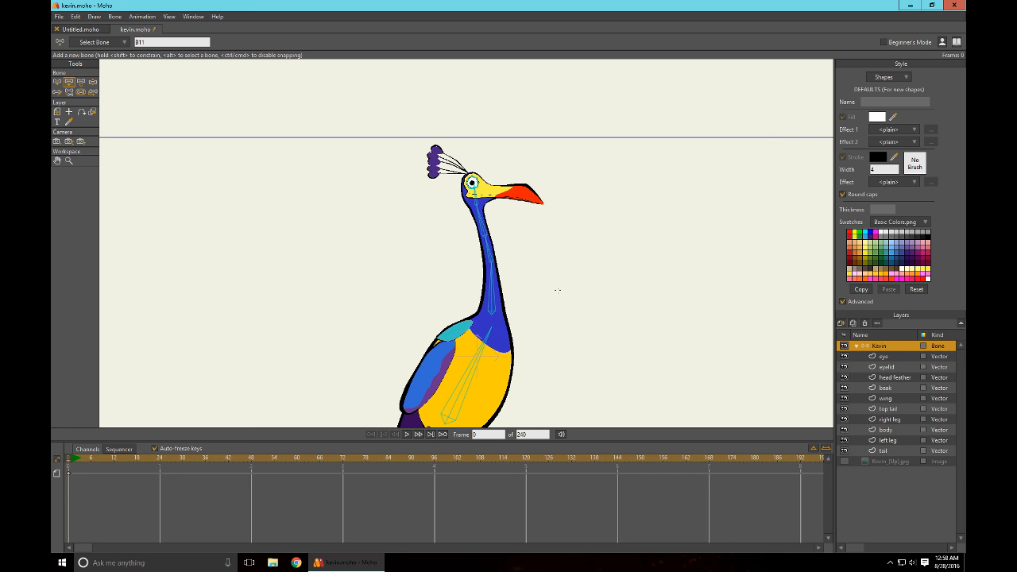
key("ctrl+z")
left_click(59, 82)
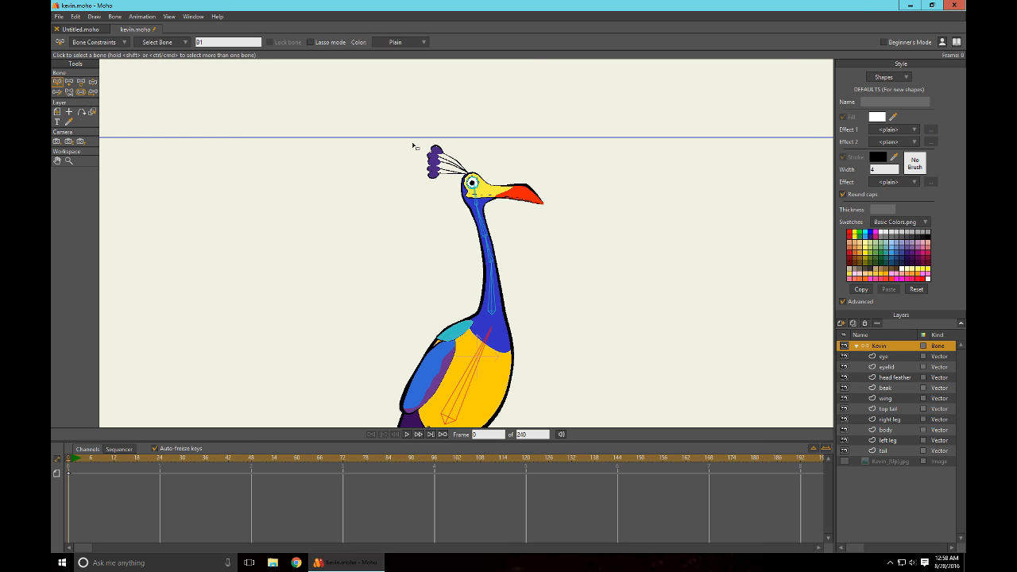
scroll(413, 145, "up", 6)
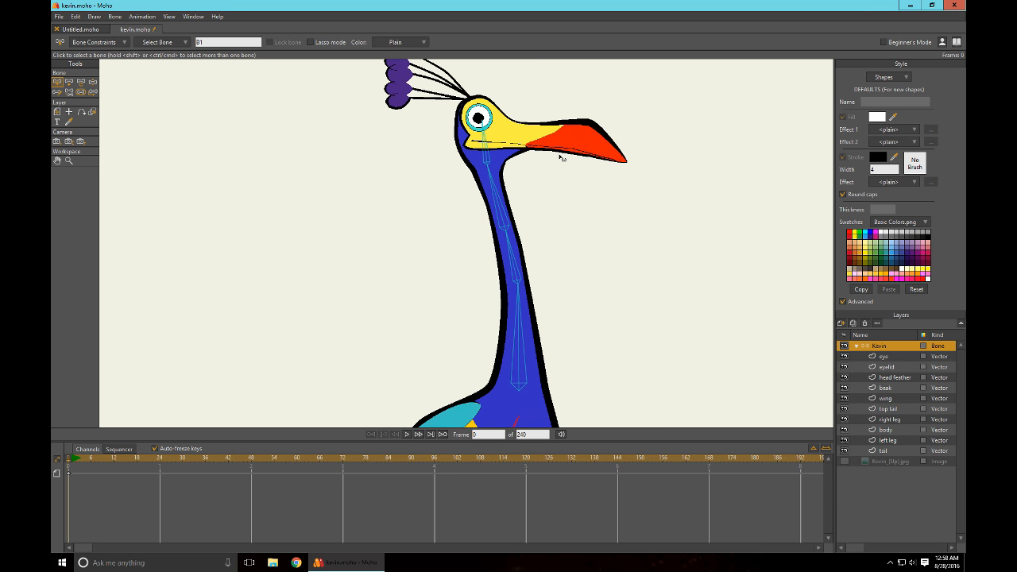
left_click(505, 165)
scroll(341, 148, "down", 3)
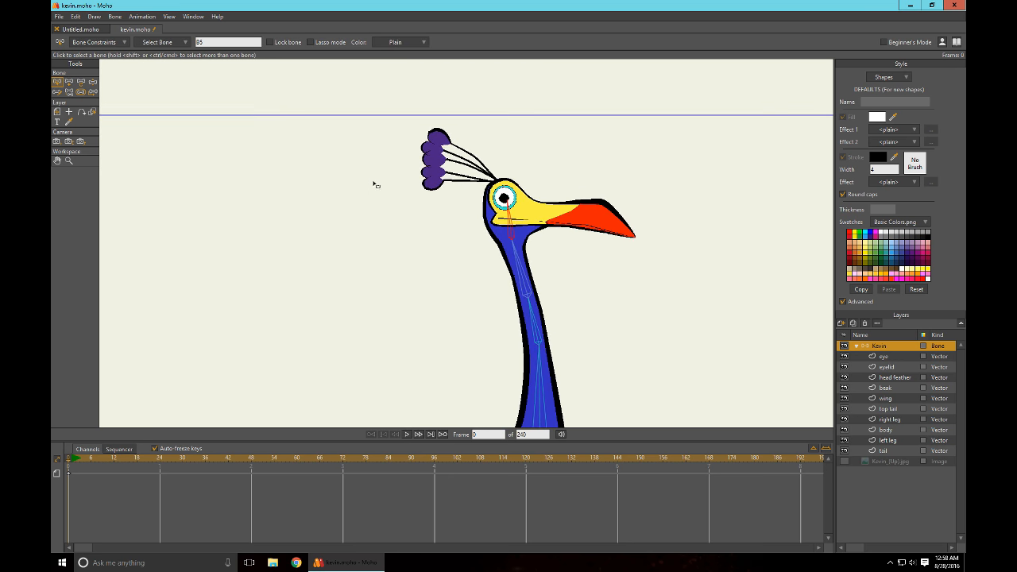
left_click(70, 82)
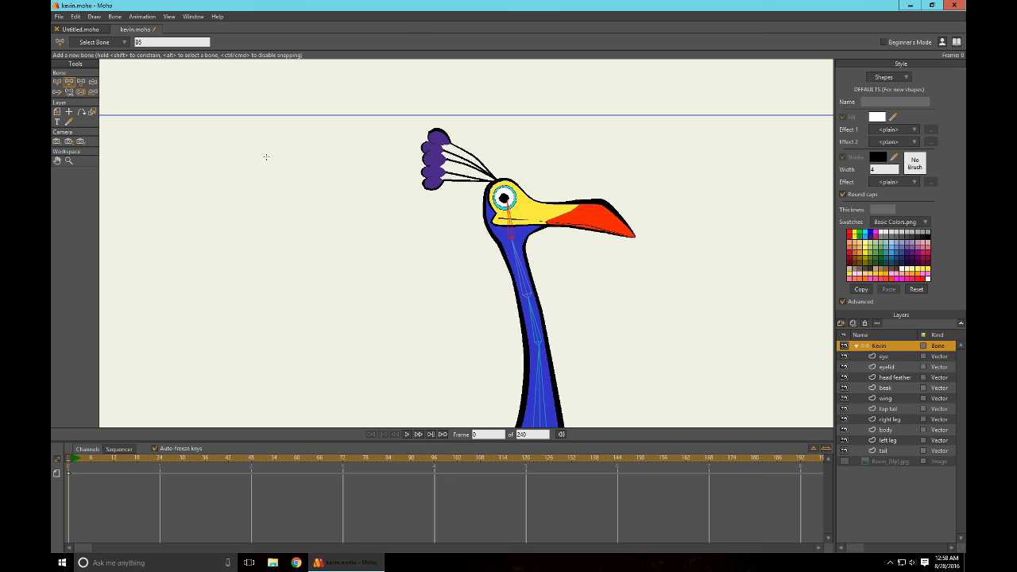
scroll(431, 256, "up", 3)
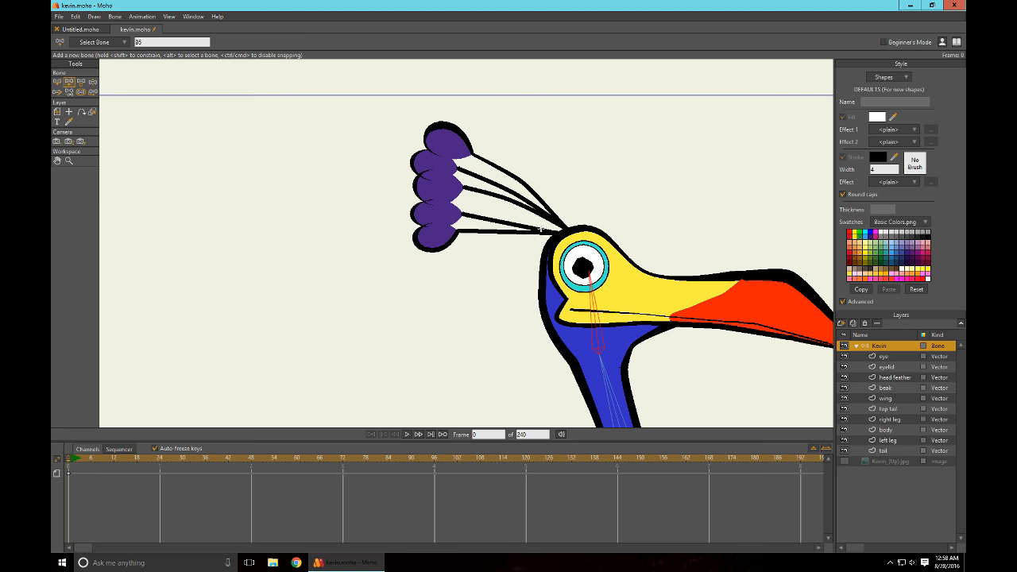
left_click_drag(545, 232, 443, 220)
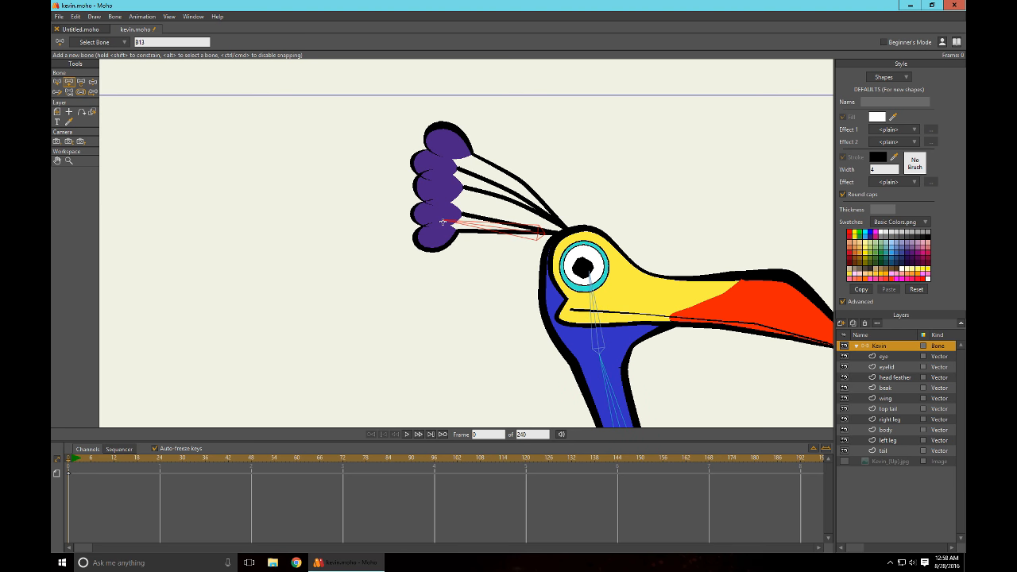
key("Up")
left_click_drag(554, 216, 419, 154)
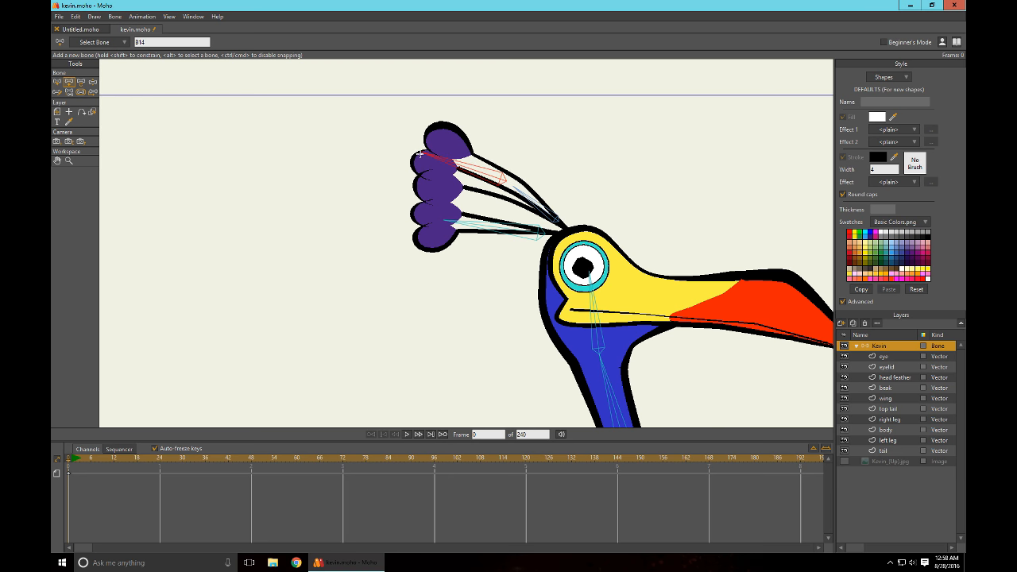
Bind the wing layer to the bone on the teal shoulder patch using Bind Layer
left_click_drag(669, 219, 665, 90)
left_click_drag(695, 313, 618, 152)
scroll(614, 205, "down", 5)
scroll(641, 286, "down", 4)
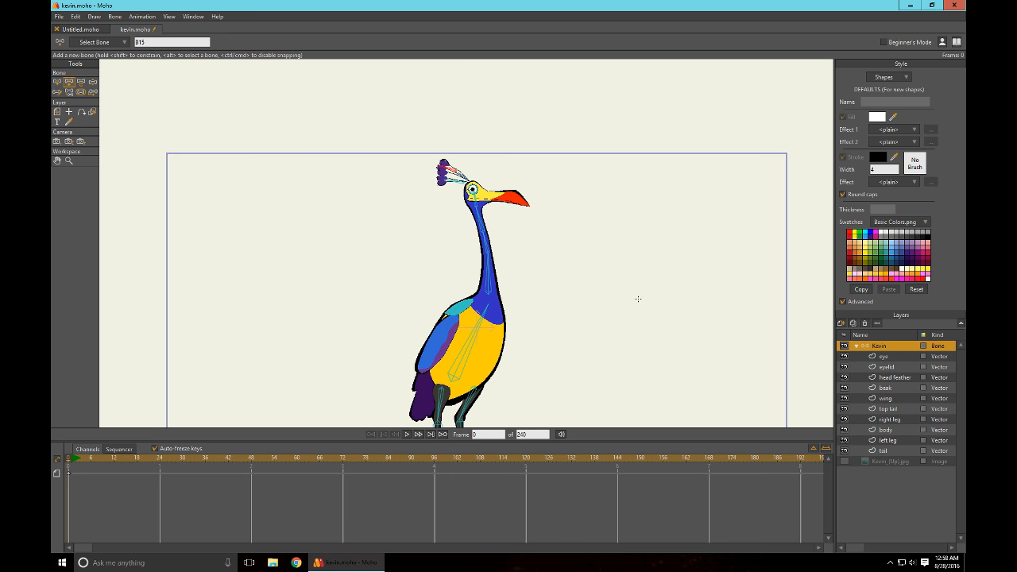
key("Up")
key("Up")
left_click_drag(562, 357, 579, 251)
scroll(593, 300, "up", 2)
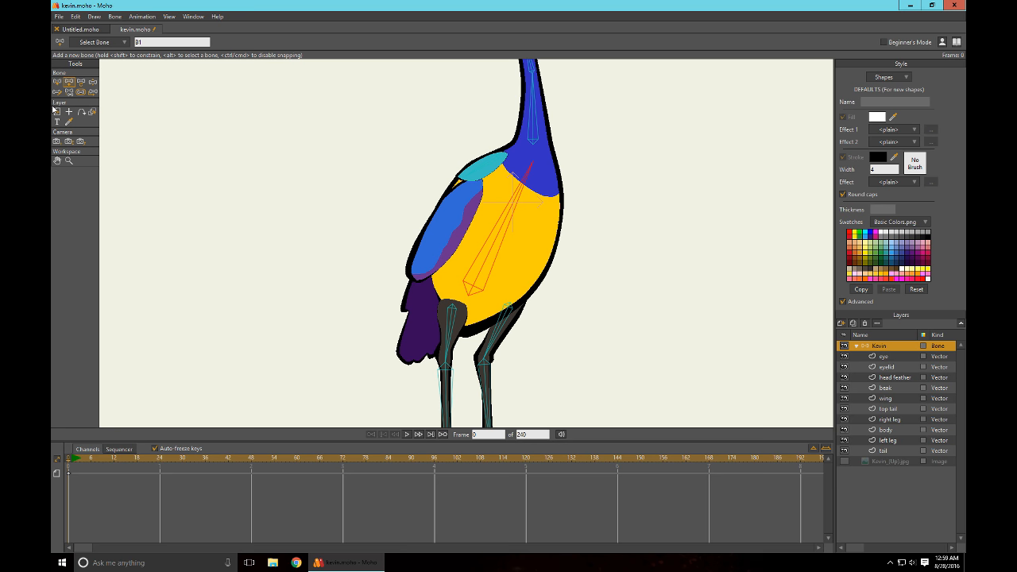
left_click(57, 83)
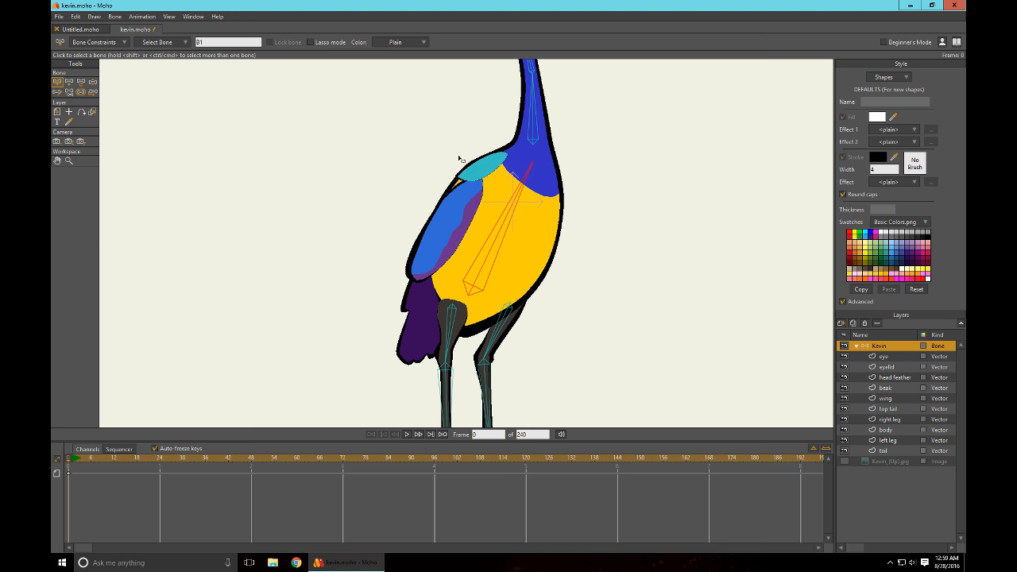
left_click(482, 170)
left_click(890, 400)
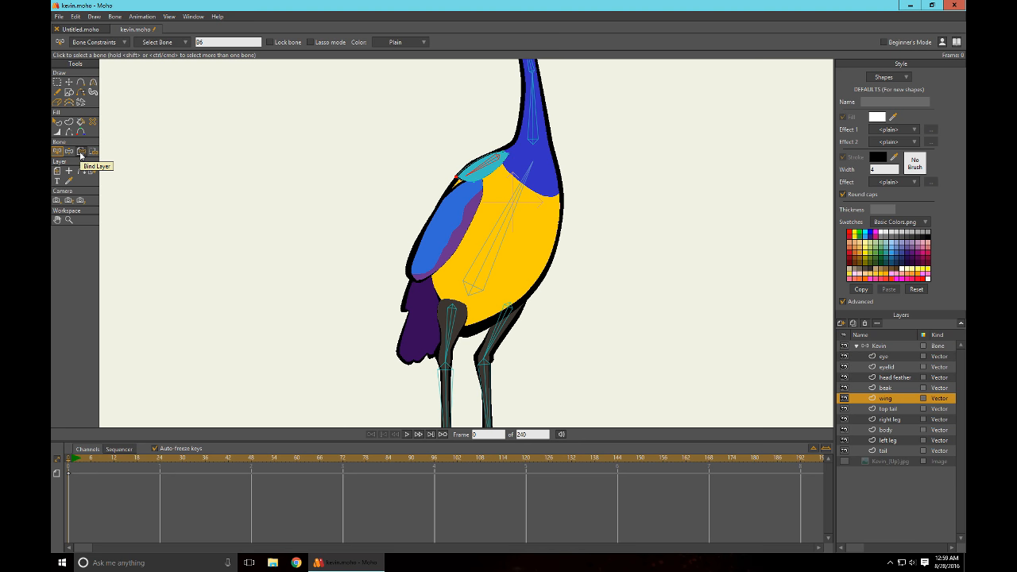
left_click(80, 152)
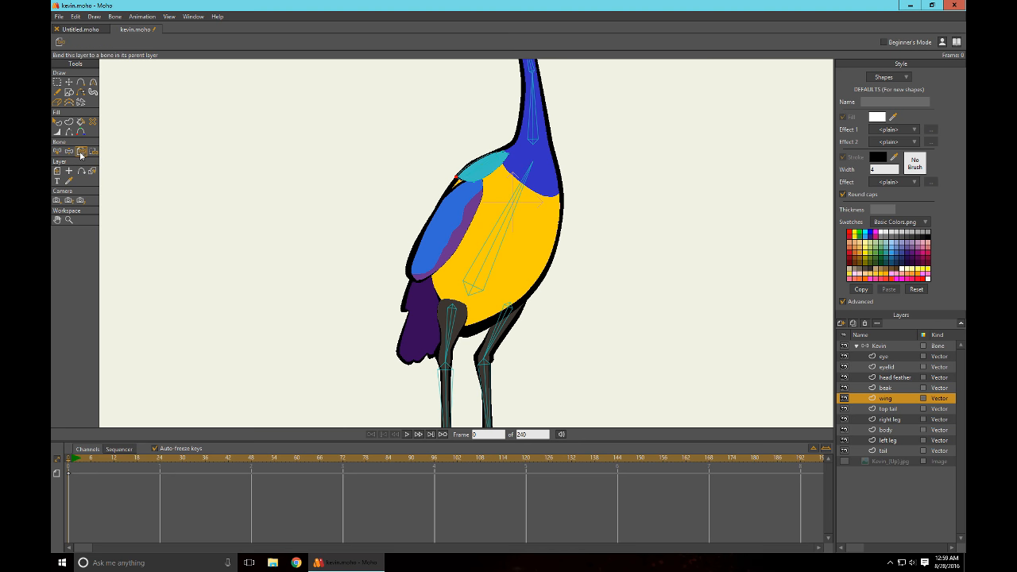
left_click(483, 172)
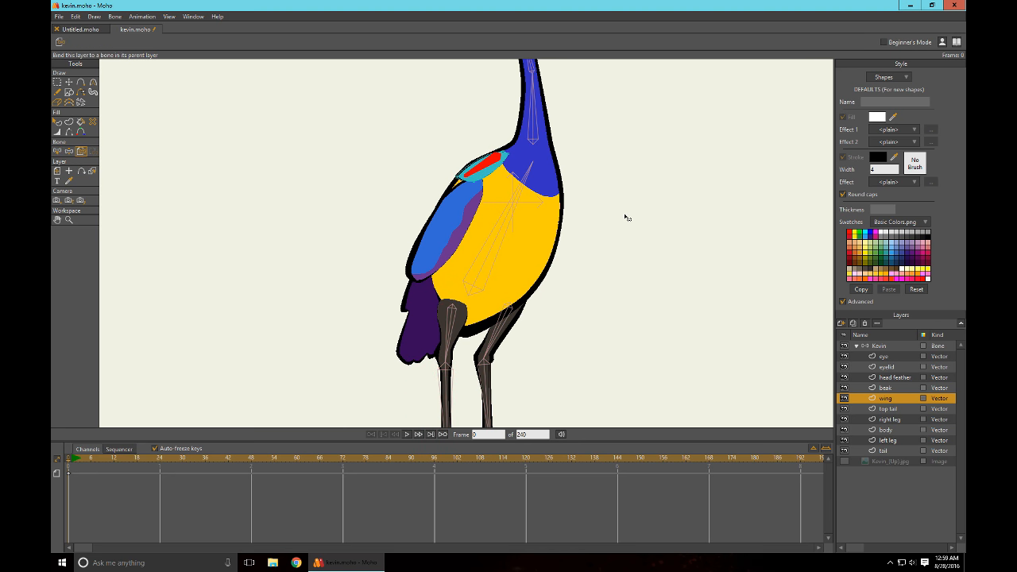
Test the wing binding by rotating the shoulder bone with Manipulate Bones on the Kevin layer, then restore the original pose
left_click(58, 150)
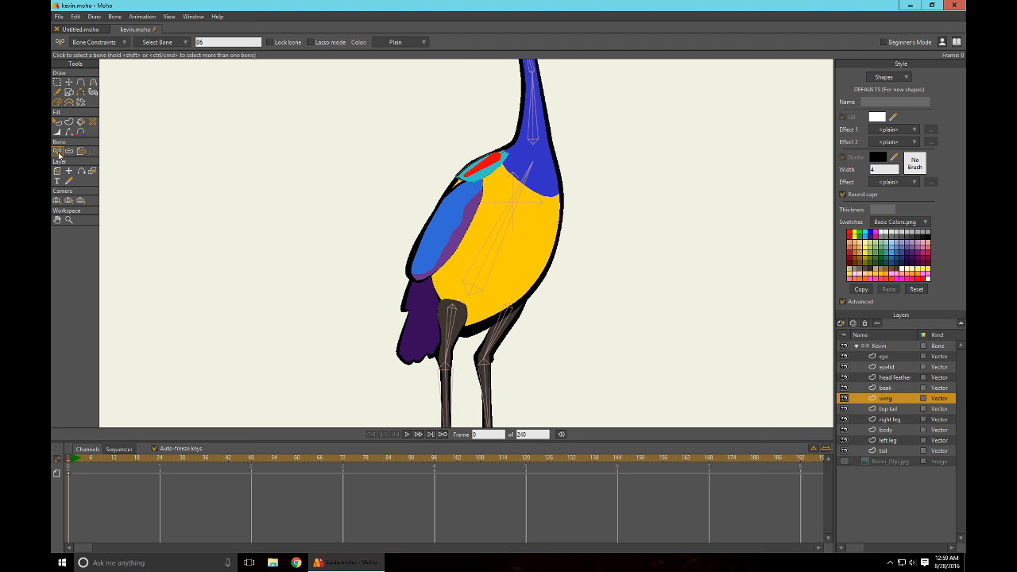
left_click(57, 83)
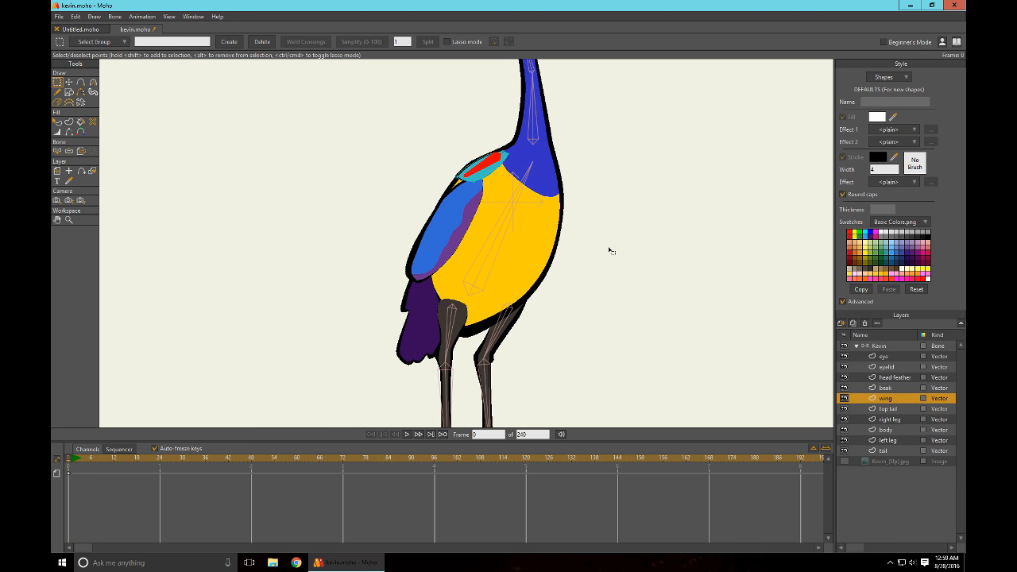
left_click(885, 347)
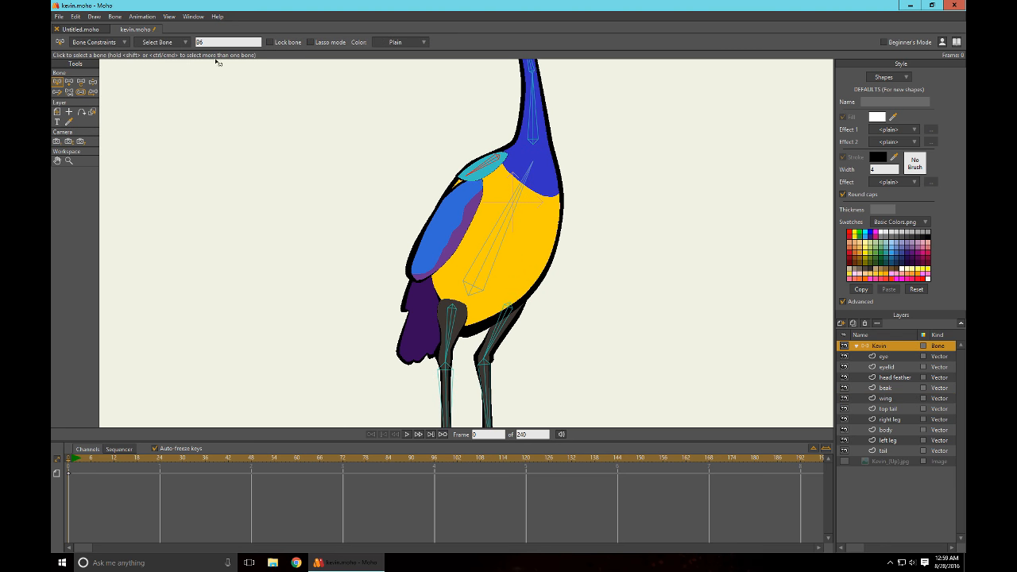
left_click(93, 83)
left_click_drag(469, 179, 191, 190)
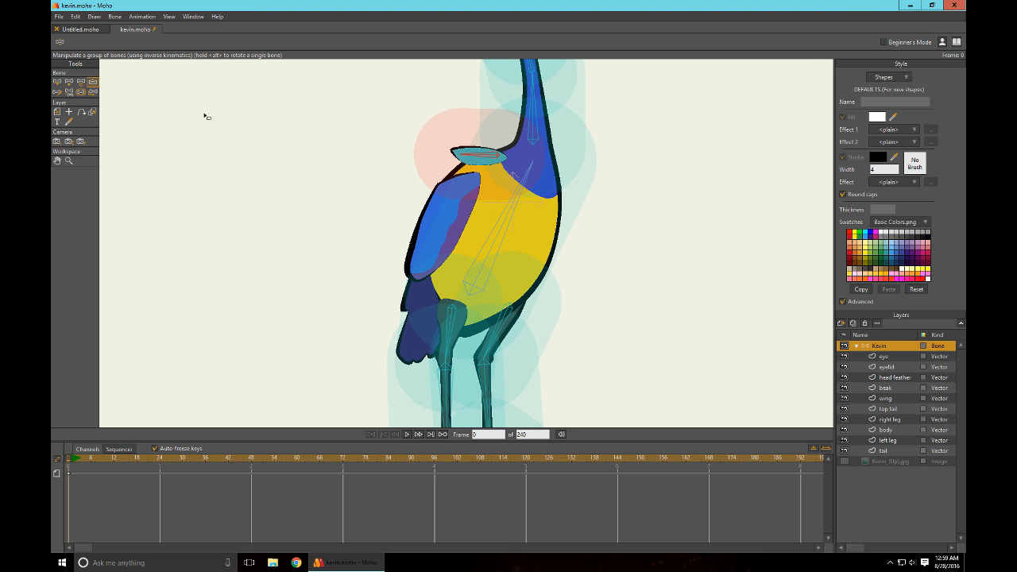
left_click(81, 92)
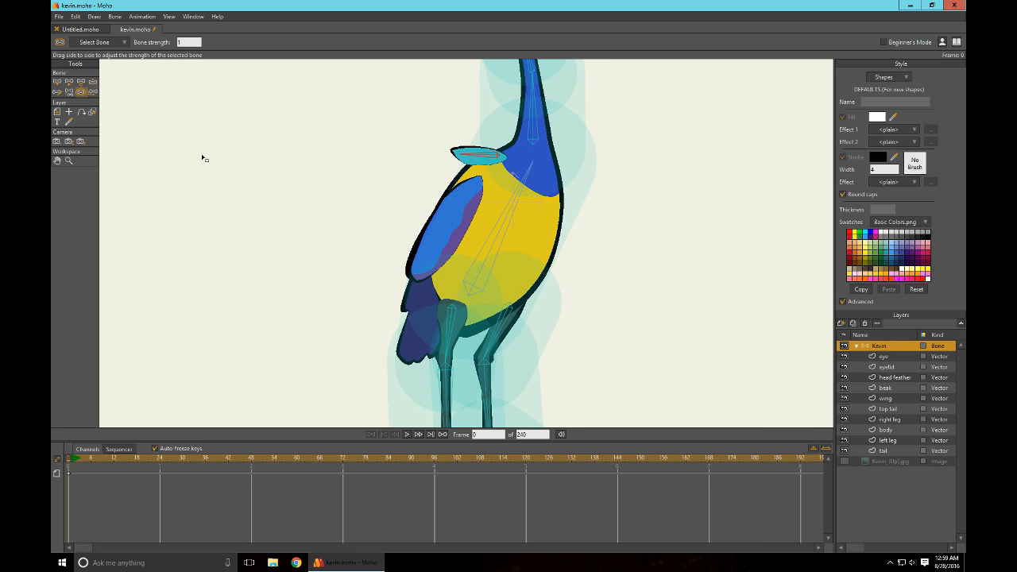
left_click(92, 81)
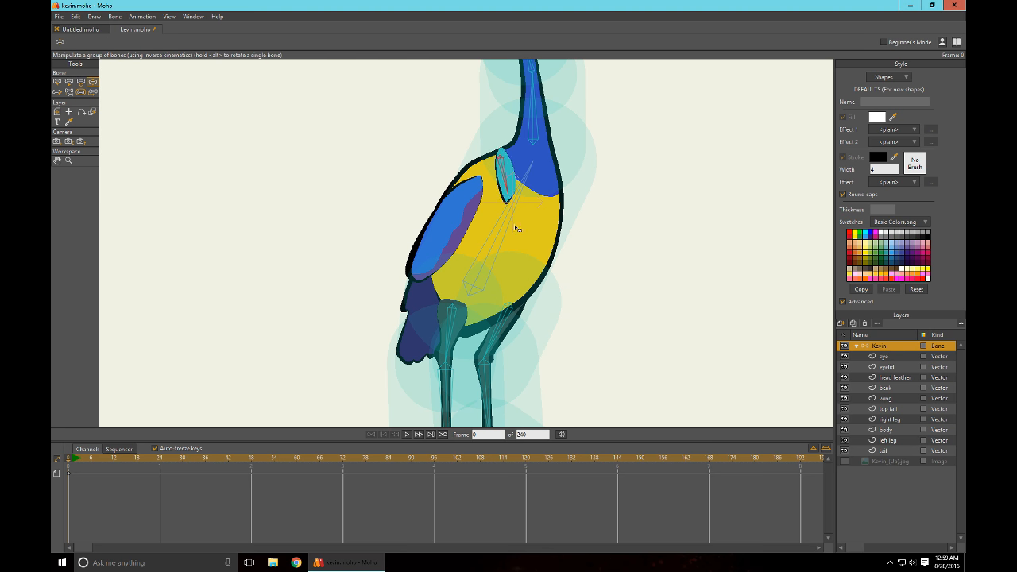
left_click_drag(366, 138, 423, 162)
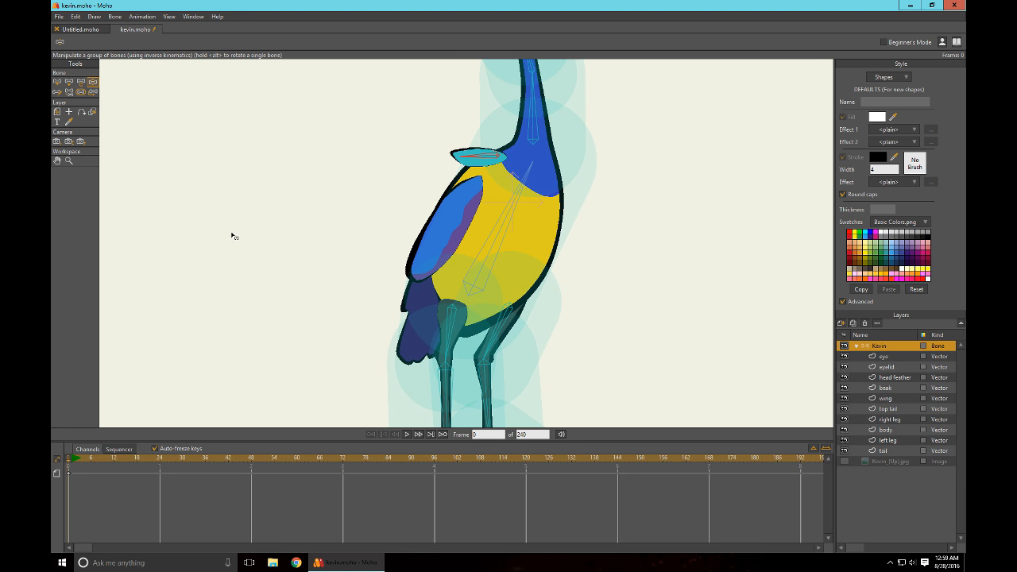
key("Right")
key("Left")
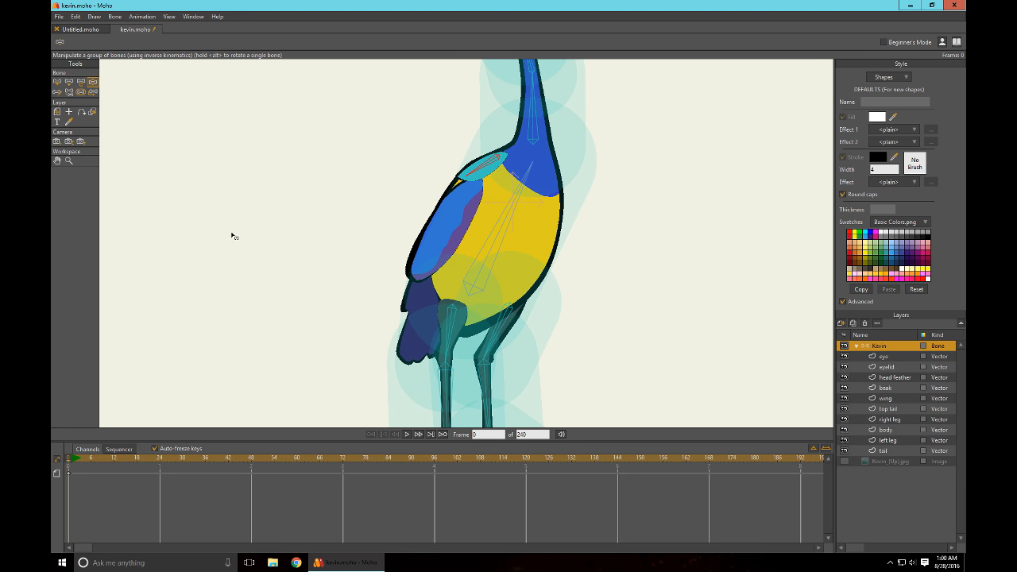
Set the bone strength of all the bird's bones to 0
left_click_drag(655, 137, 704, 333)
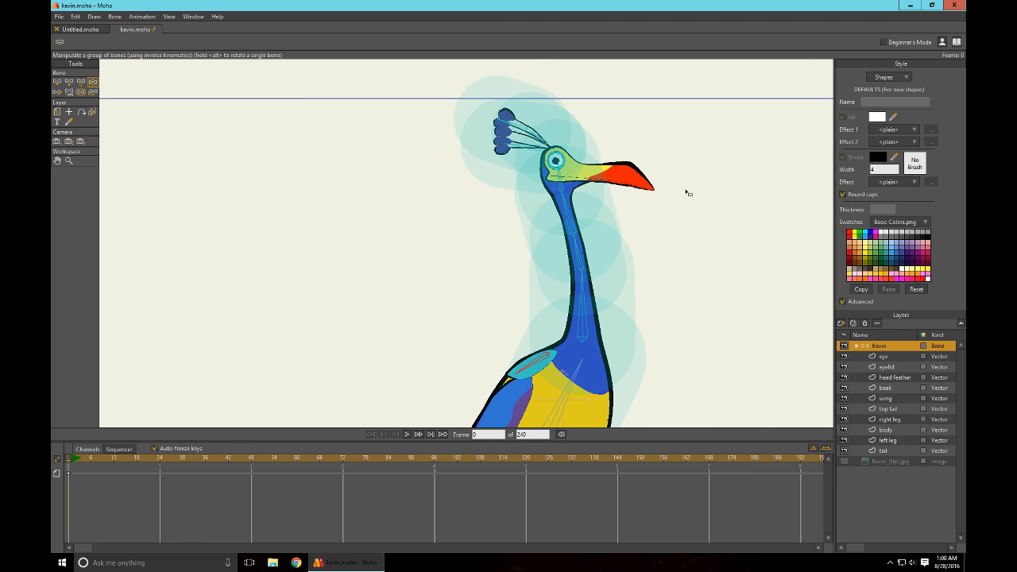
scroll(699, 210, "up", 2)
left_click_drag(738, 193, 635, 290)
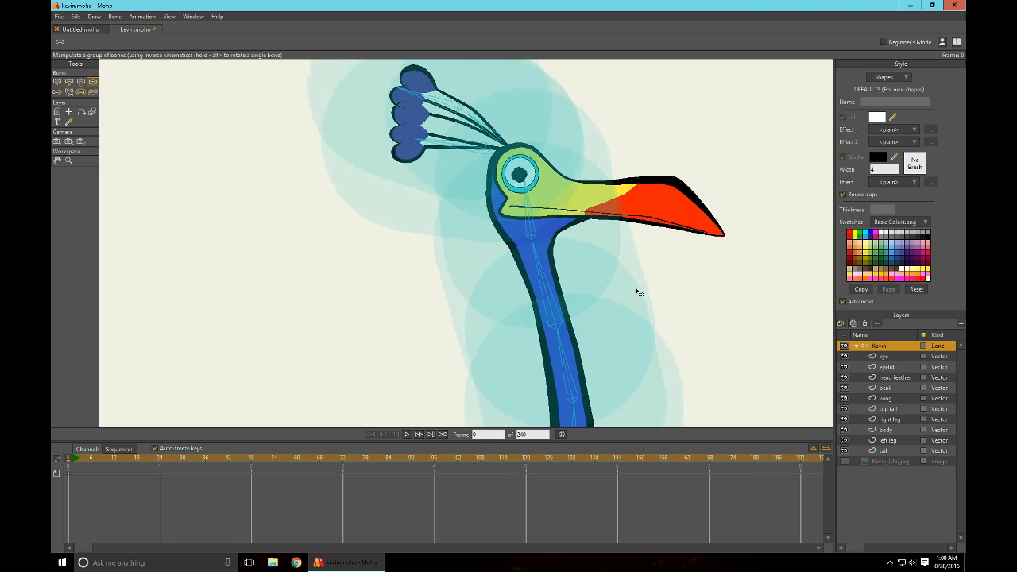
left_click_drag(497, 268, 503, 154)
left_click_drag(745, 388, 699, 229)
scroll(699, 230, "down", 2)
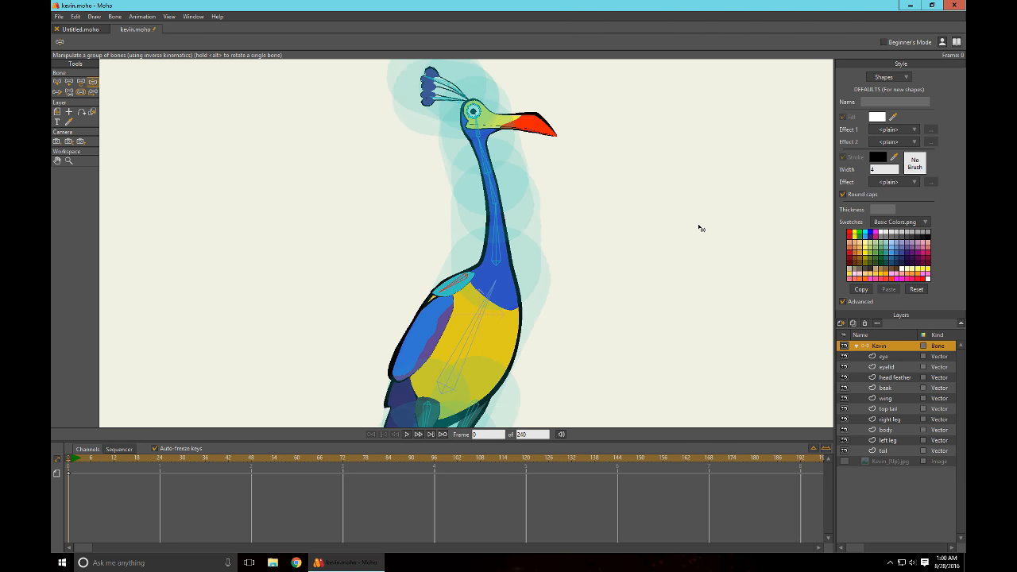
left_click(80, 92)
left_click_drag(494, 322, 138, 353)
Select the bone along the lower head plumes in the Kevin bone layer
left_click_drag(649, 269, 670, 68)
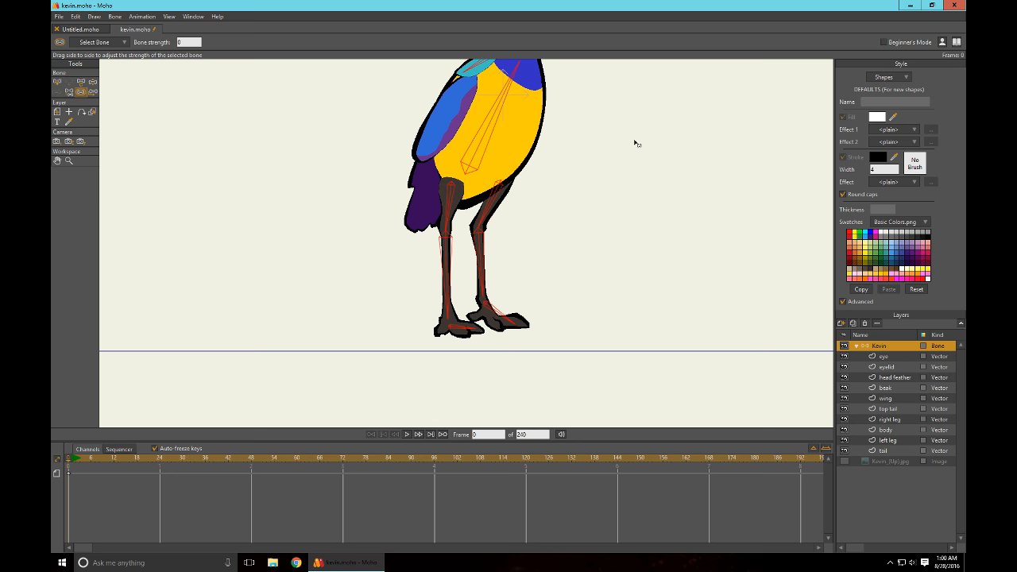
left_click_drag(634, 143, 635, 221)
scroll(619, 179, "up", 3)
left_click_drag(619, 178, 624, 331)
left_click_drag(650, 114, 651, 289)
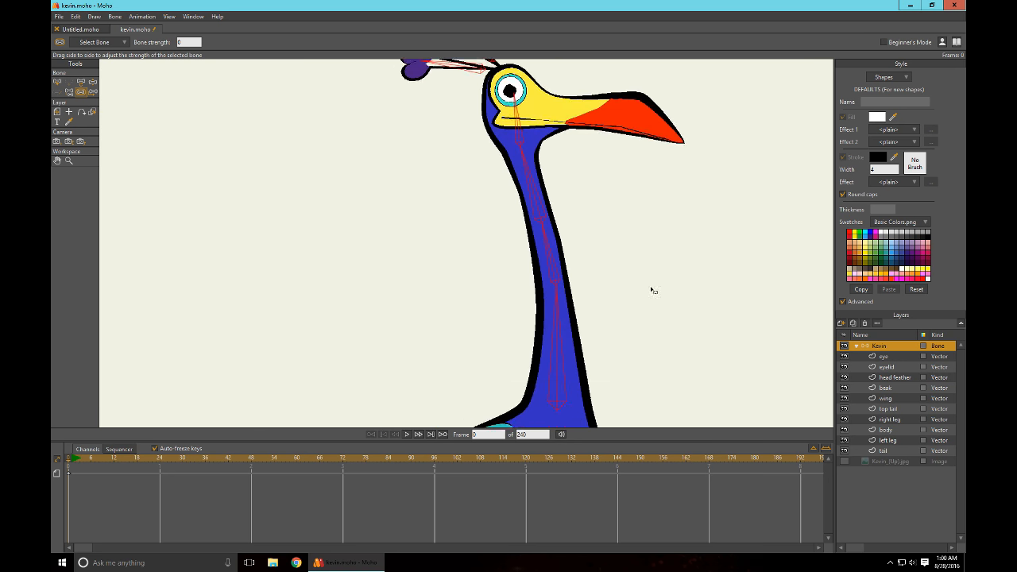
left_click(59, 82)
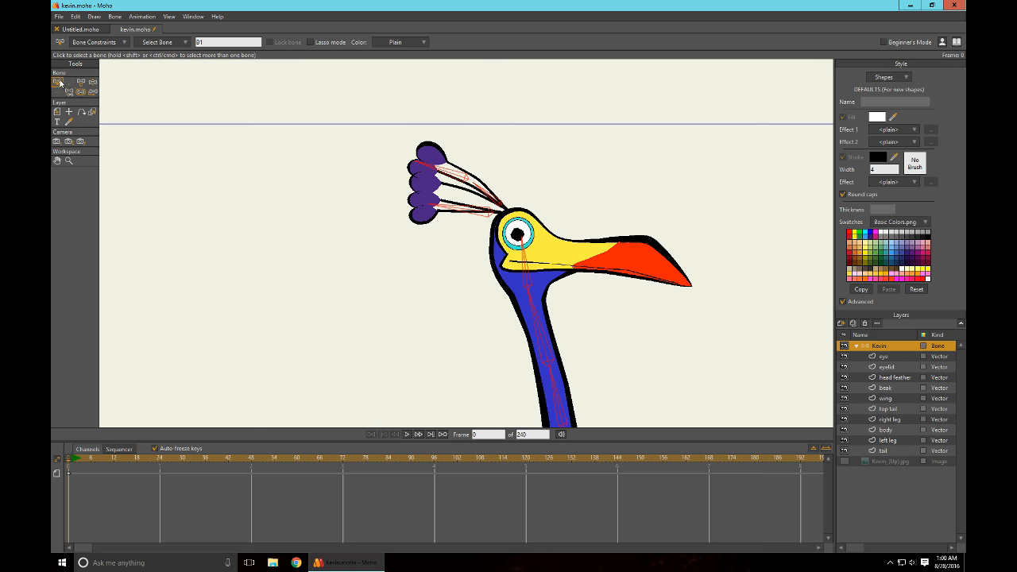
left_click(473, 216)
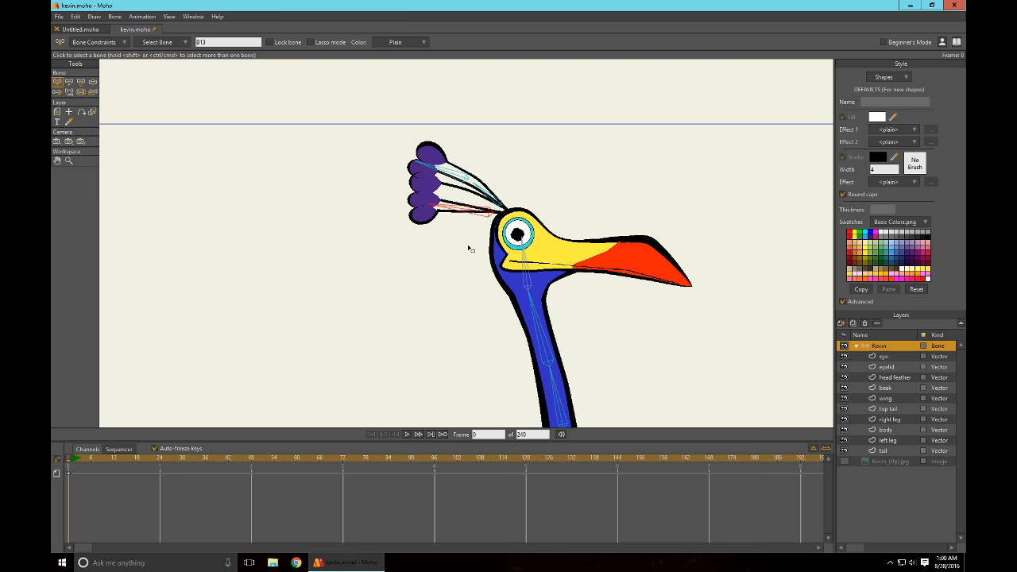
scroll(467, 251, "up", 2)
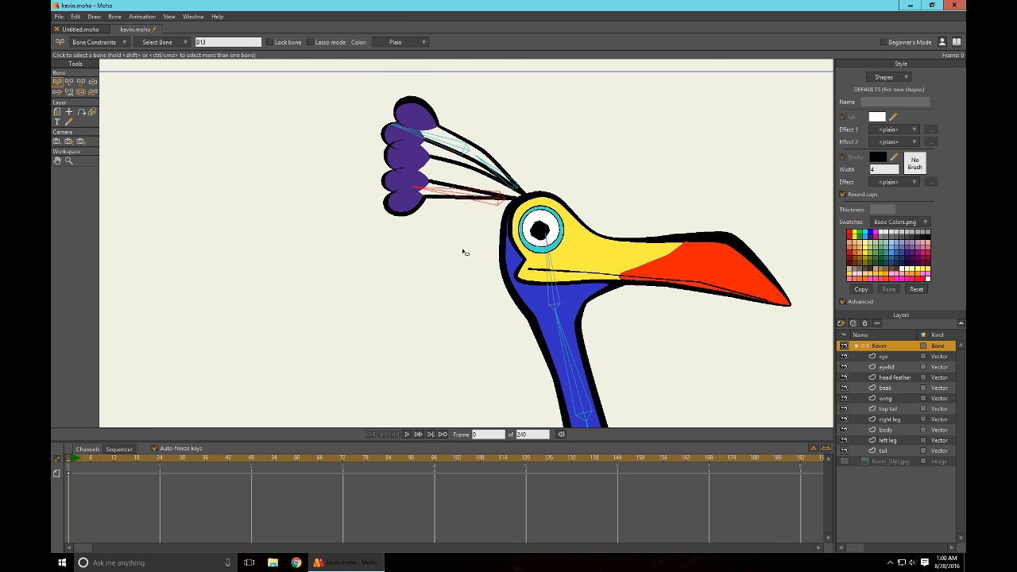
Lasso all points of the two lowest plumes on the head feather layer and bind them to the selected bone with Bind Points
left_click(900, 380)
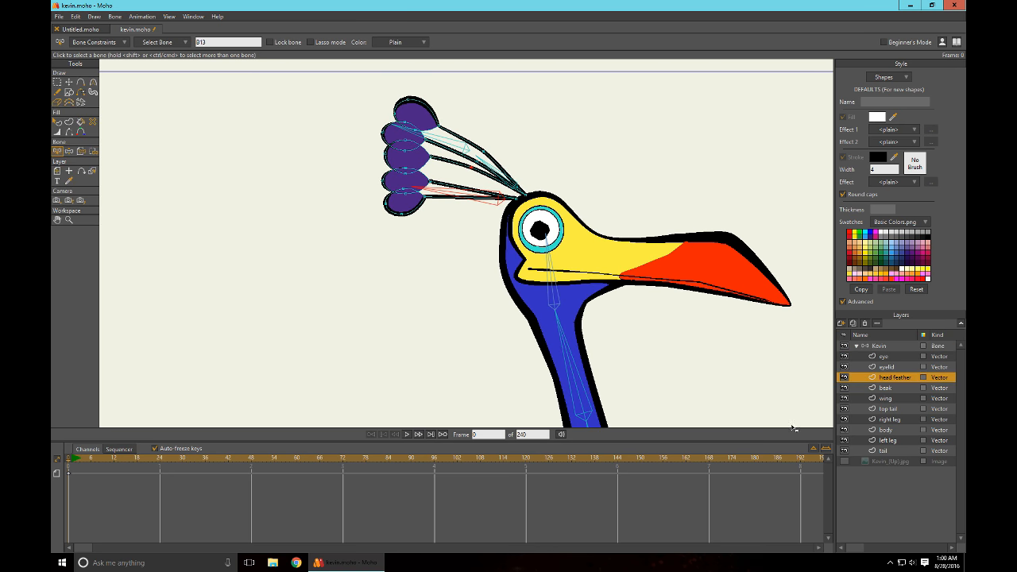
left_click_drag(590, 161, 594, 180)
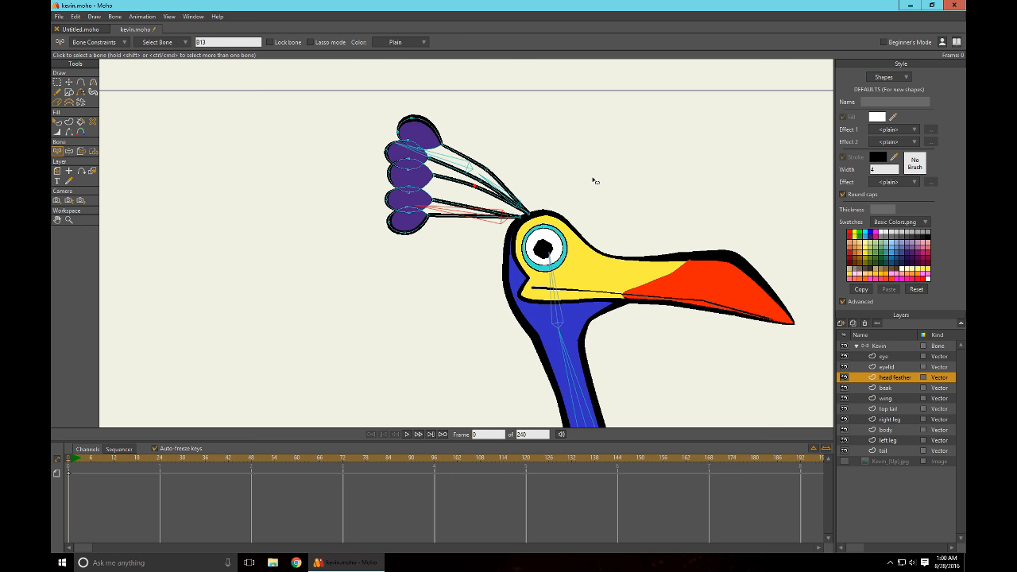
left_click(57, 84)
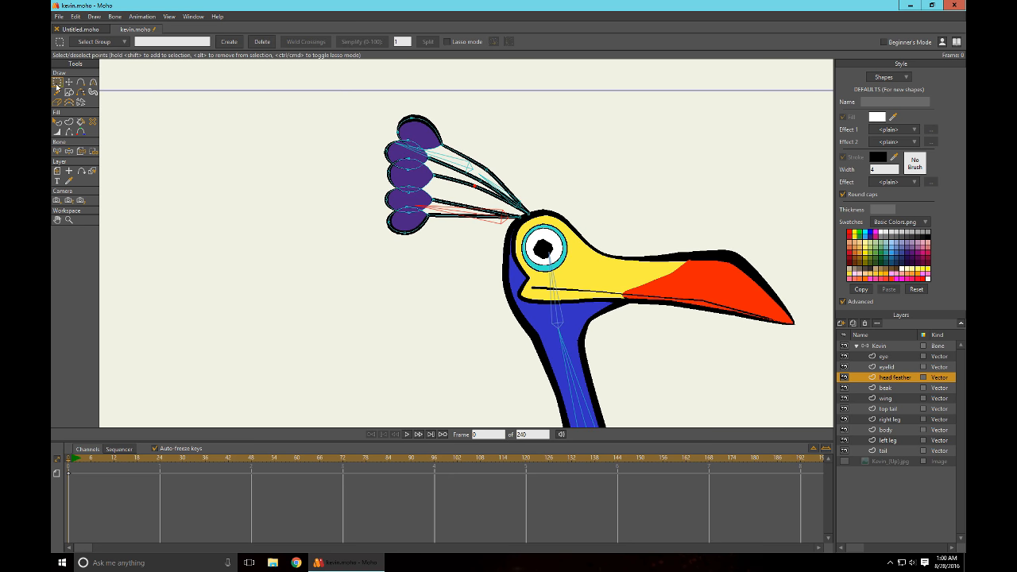
left_click(448, 41)
scroll(568, 150, "up", 2)
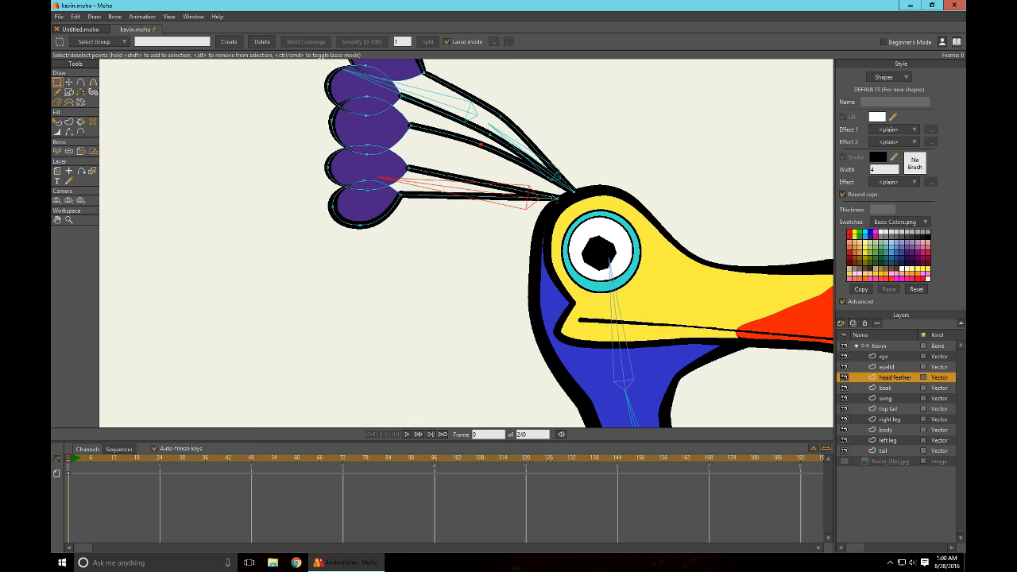
mouse_move(548, 193)
left_mouse_down()
mouse_move(568, 213)
mouse_move(544, 221)
mouse_move(444, 239)
mouse_move(357, 248)
mouse_move(298, 239)
mouse_move(286, 193)
mouse_move(301, 162)
mouse_move(350, 165)
left_mouse_up()
left_click_drag(383, 141, 514, 178)
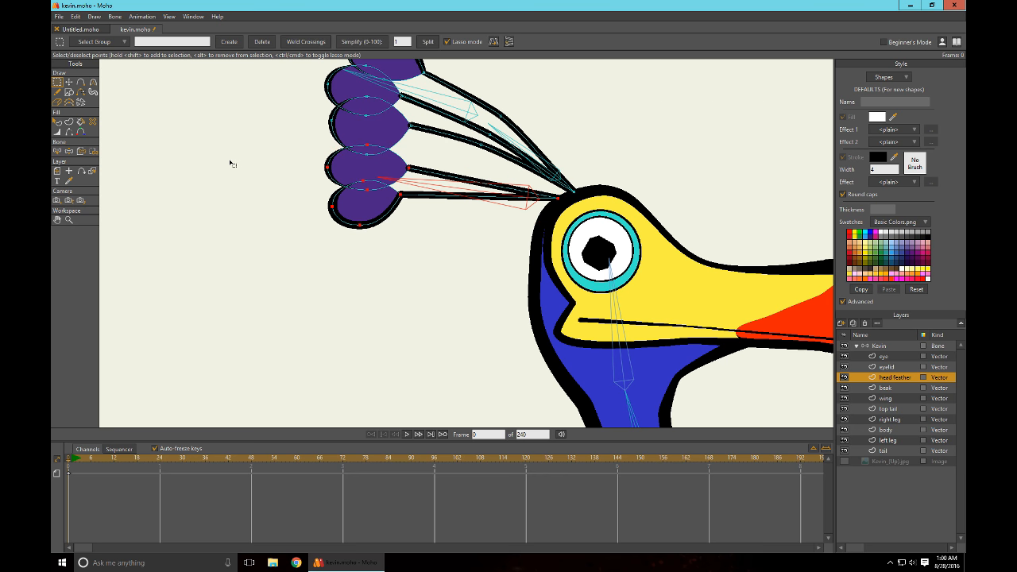
left_click(93, 151)
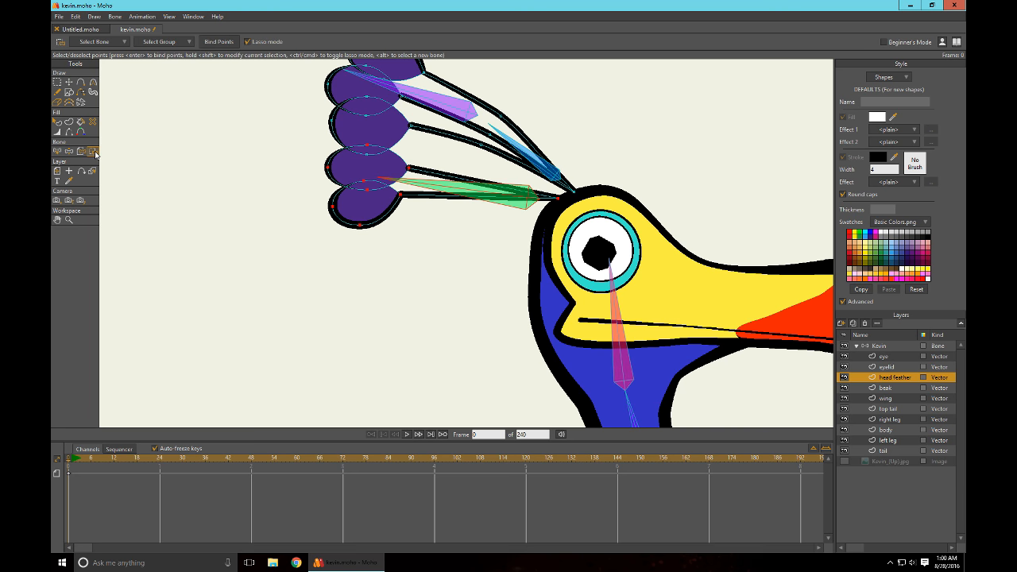
left_click(214, 43)
left_click(58, 151)
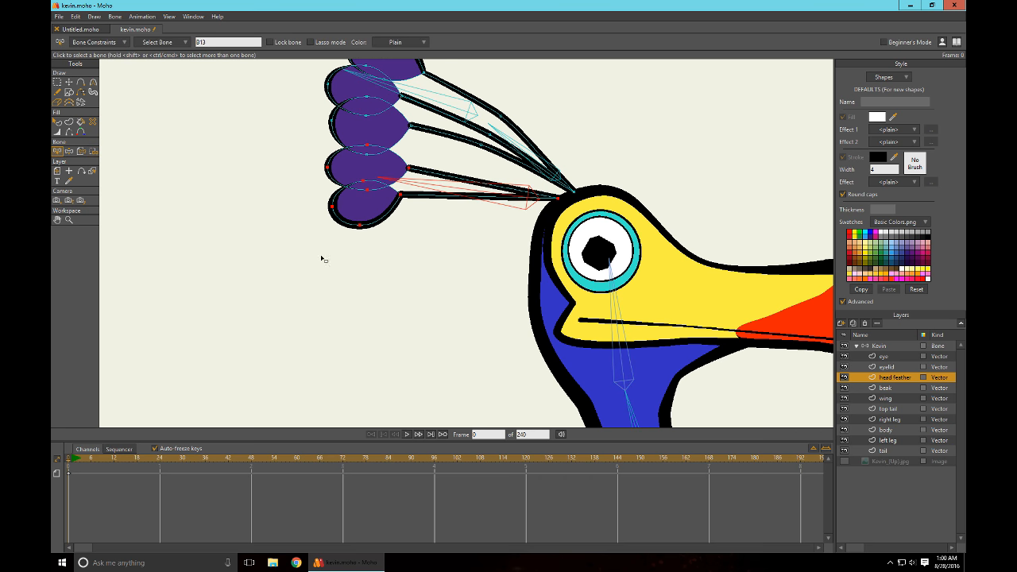
Test the lower plume binding by rotating its bone with Manipulate Bones on the Kevin layer, then restore the original pose
left_click(874, 347)
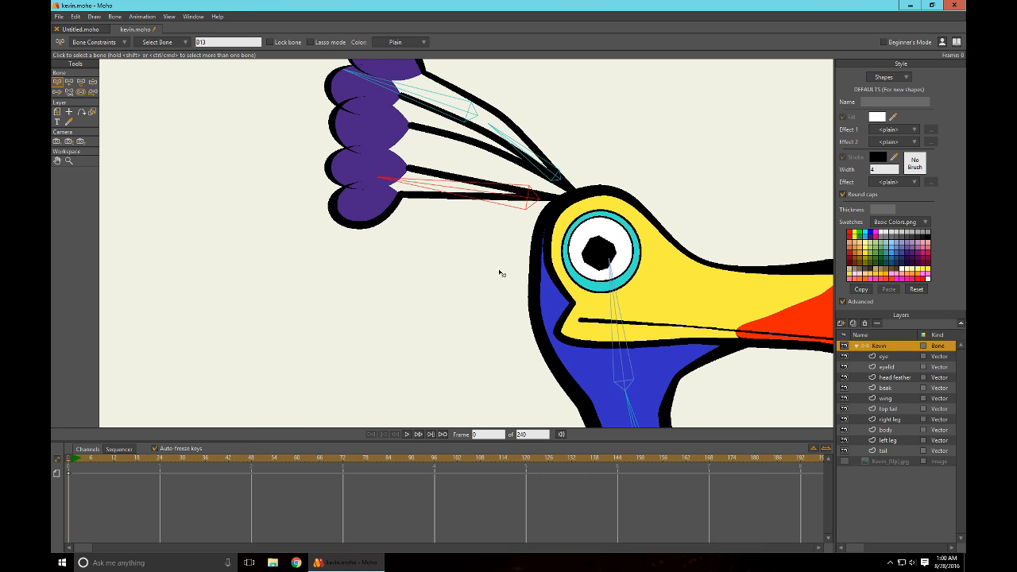
left_click(92, 82)
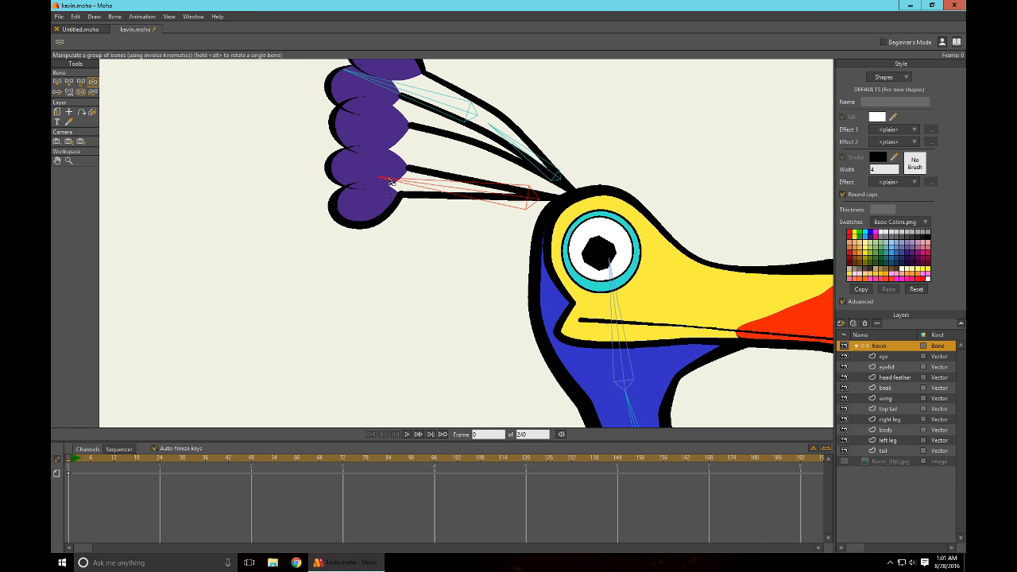
mouse_move(392, 183)
left_mouse_down()
mouse_move(395, 194)
mouse_move(389, 171)
mouse_move(397, 163)
mouse_move(408, 173)
mouse_move(401, 163)
mouse_move(419, 200)
mouse_move(421, 103)
mouse_move(408, 209)
mouse_move(411, 109)
mouse_move(383, 201)
left_mouse_up()
left_click_drag(359, 265, 334, 344)
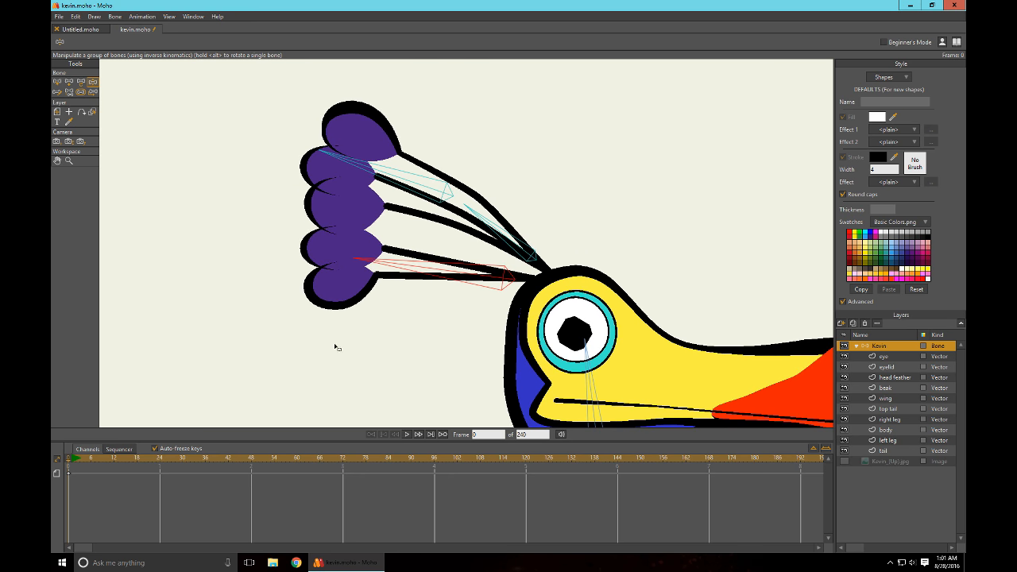
On the head feather layer, bind the root point of the three upper plumes to the upper chain's bone nearest the head
left_click(889, 378)
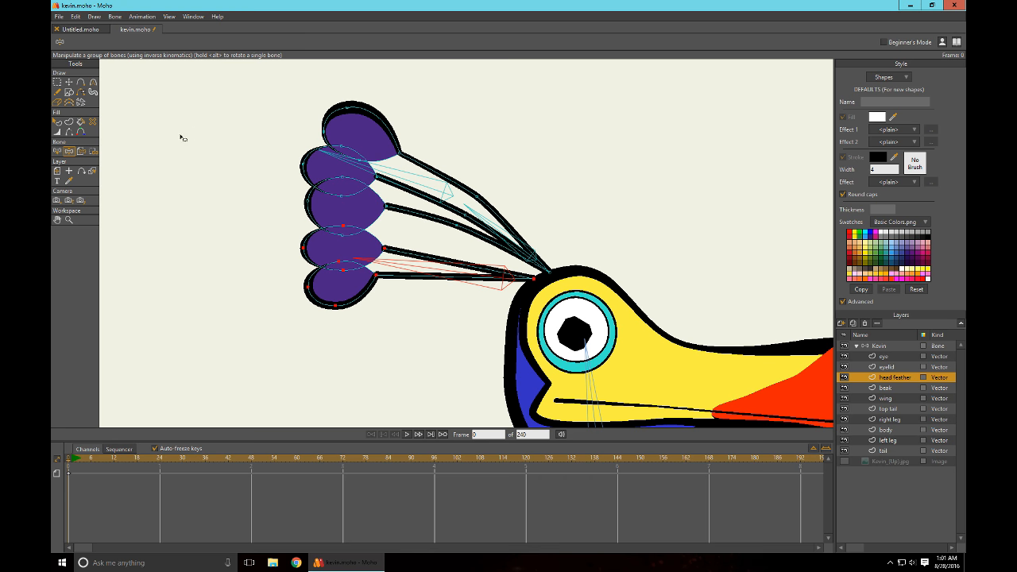
left_click(56, 81)
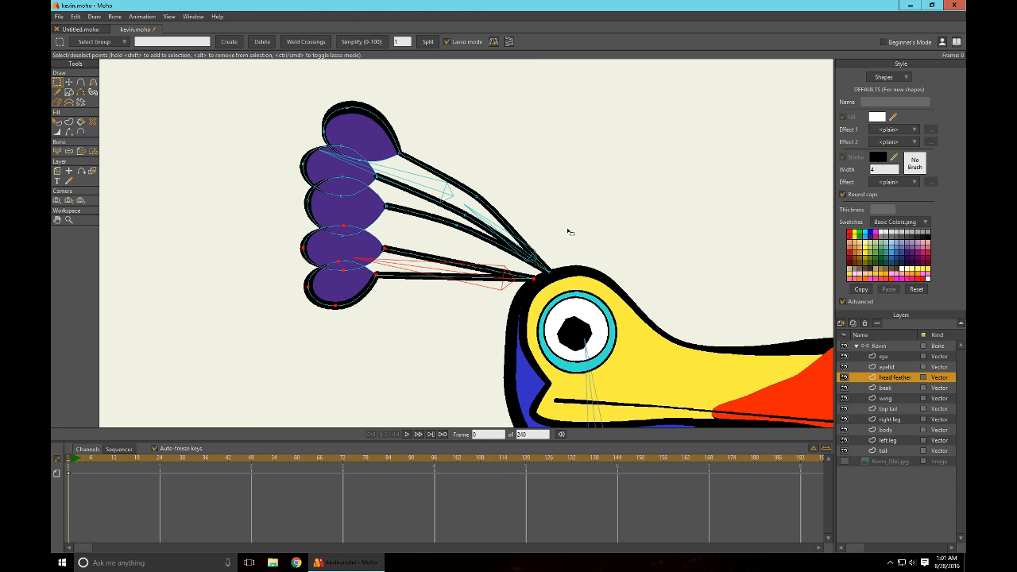
mouse_move(502, 261)
left_mouse_down()
mouse_move(547, 256)
mouse_move(554, 280)
mouse_move(567, 277)
mouse_move(562, 240)
mouse_move(512, 180)
left_mouse_up()
mouse_move(514, 181)
left_mouse_down()
mouse_move(479, 180)
mouse_move(447, 198)
mouse_move(440, 224)
mouse_move(449, 248)
mouse_move(481, 258)
left_mouse_up()
left_click_drag(480, 259, 481, 258)
mouse_move(561, 233)
left_mouse_down()
mouse_move(541, 250)
mouse_move(554, 281)
mouse_move(576, 276)
mouse_move(569, 252)
left_mouse_up()
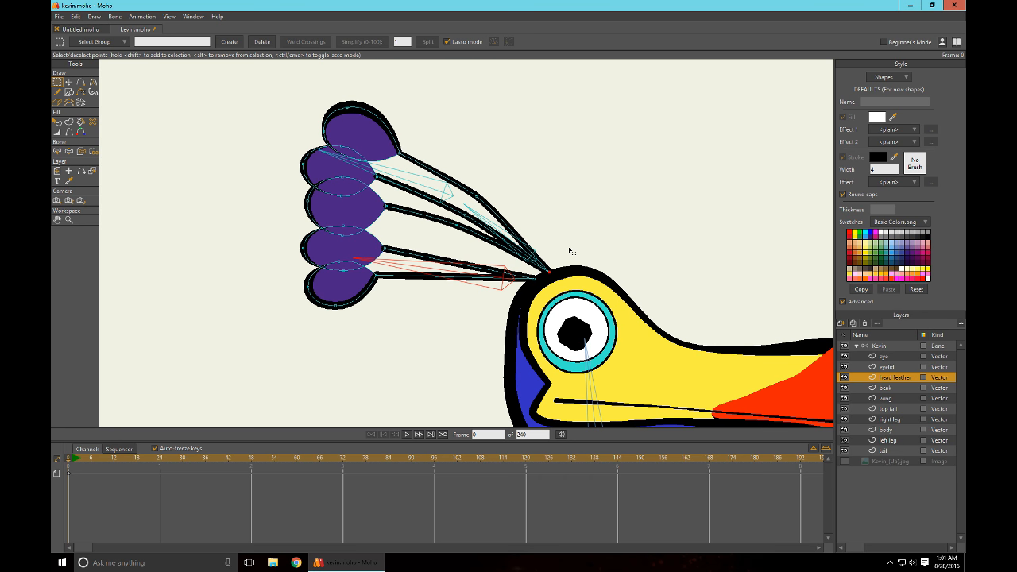
left_click(58, 151)
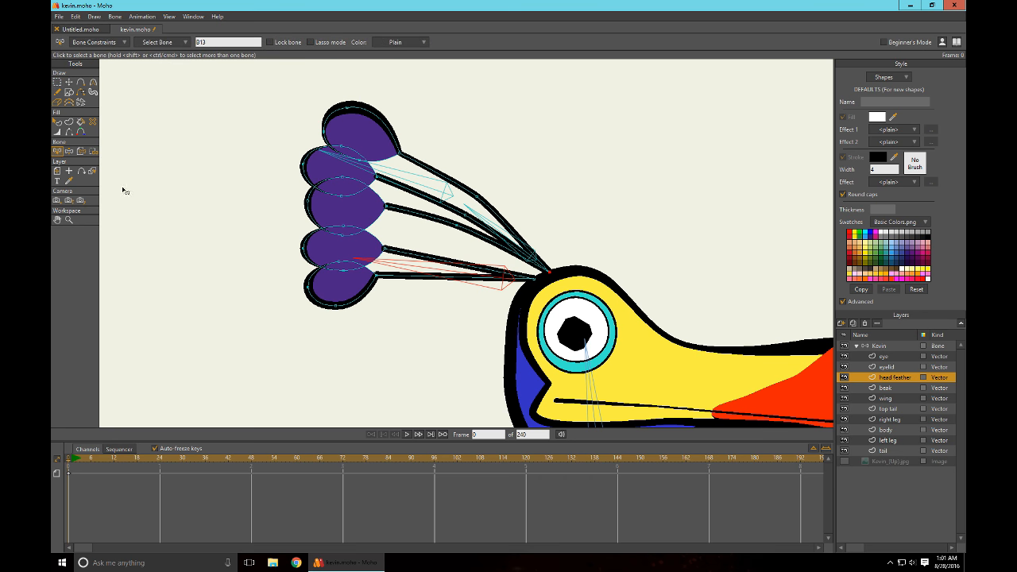
left_click(529, 259)
left_click(511, 283)
left_click(533, 262)
left_click(93, 152)
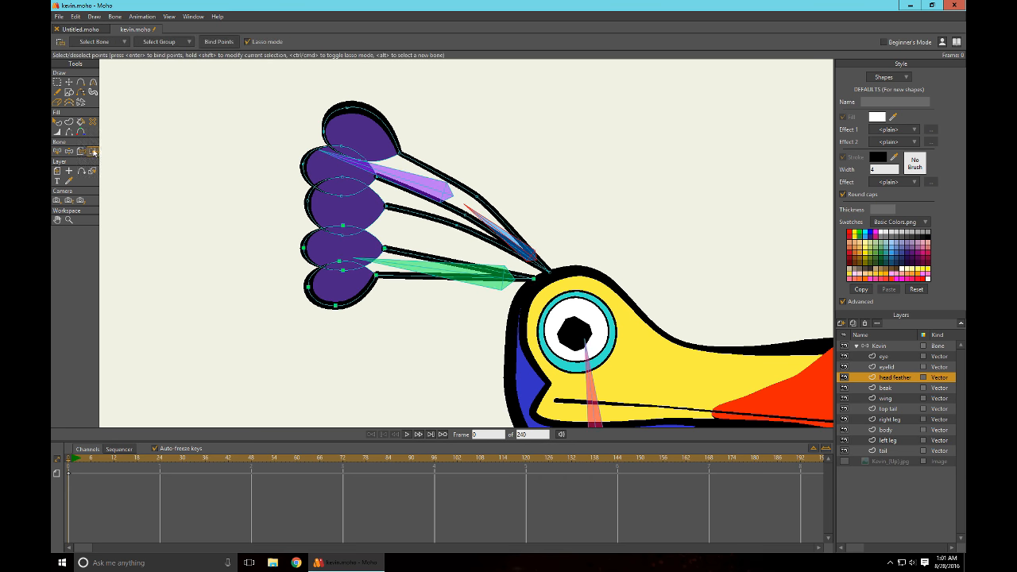
left_click(549, 271)
Bind all remaining points of the three upper plumes to the outer bone of the upper feather chain using a lasso selection
left_click(57, 152)
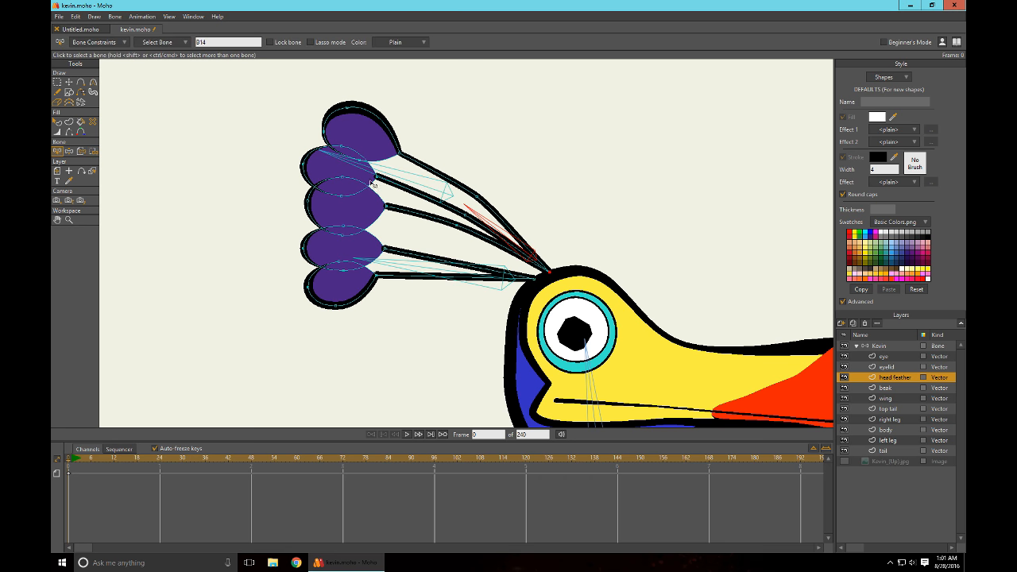
left_click(433, 189)
left_click(92, 152)
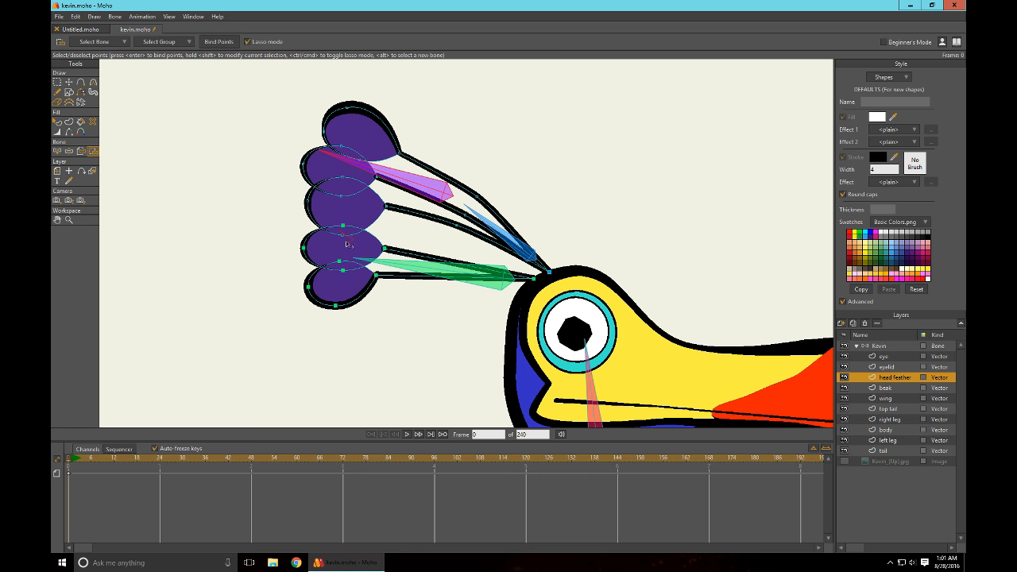
mouse_move(347, 244)
left_mouse_down()
mouse_move(265, 164)
mouse_move(264, 132)
mouse_move(335, 100)
mouse_move(445, 125)
mouse_move(515, 163)
mouse_move(565, 210)
mouse_move(461, 238)
mouse_move(385, 225)
left_mouse_up()
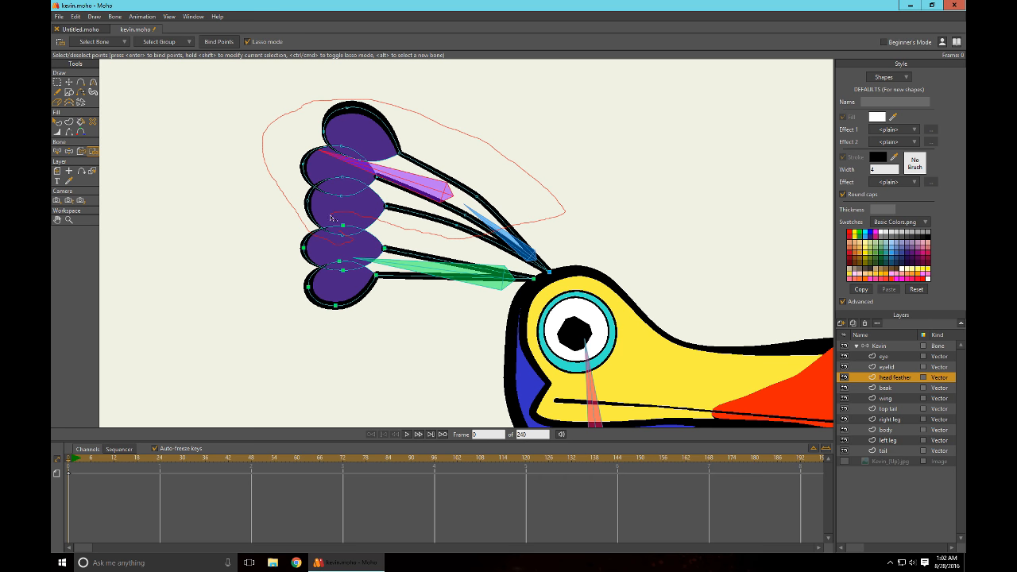
left_click_drag(331, 228, 379, 231)
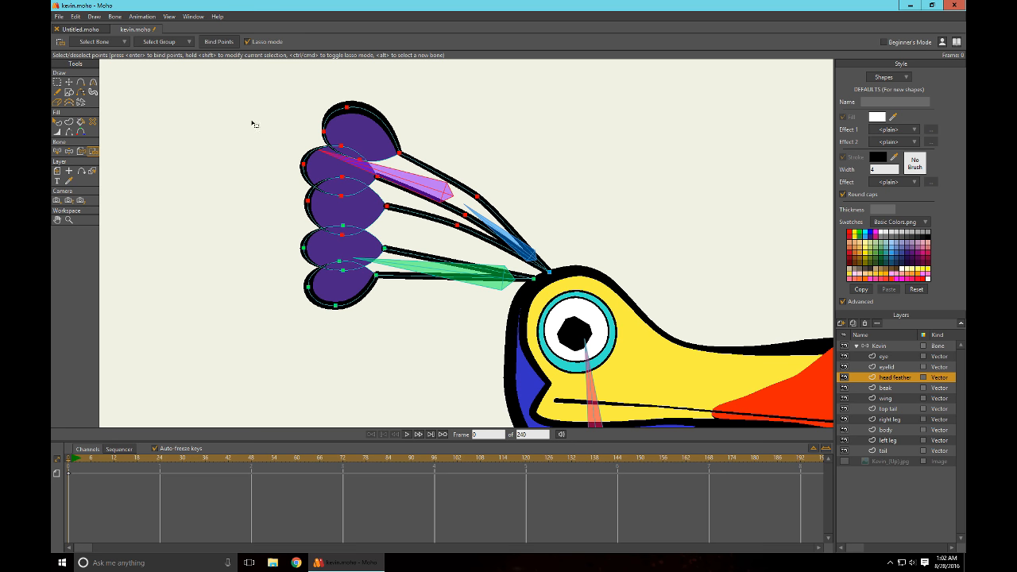
left_click(57, 151)
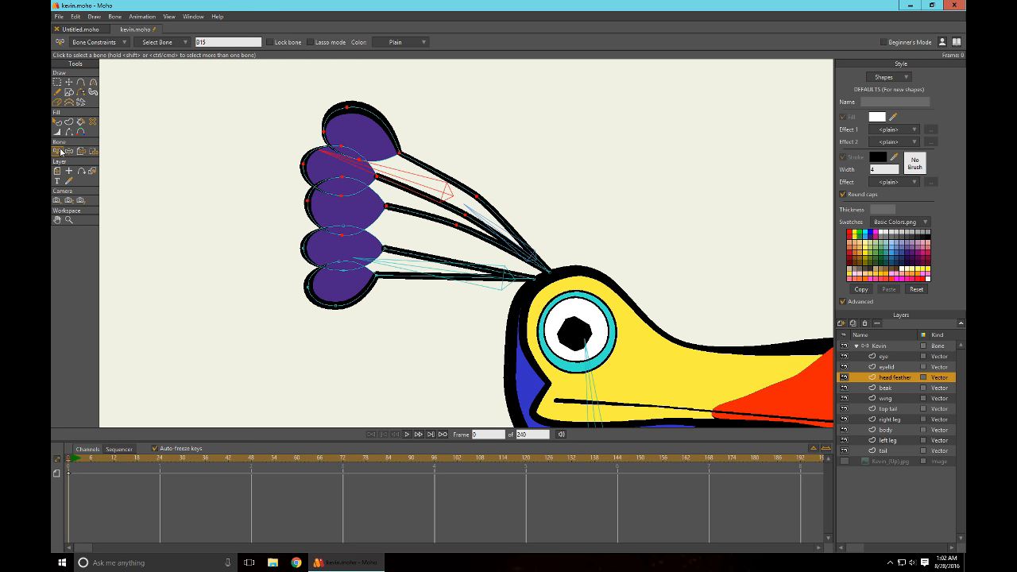
Test the upper plume binding by swinging the two-bone feather chain with Manipulate Bones on the Kevin layer, then undo the pose
left_click(895, 350)
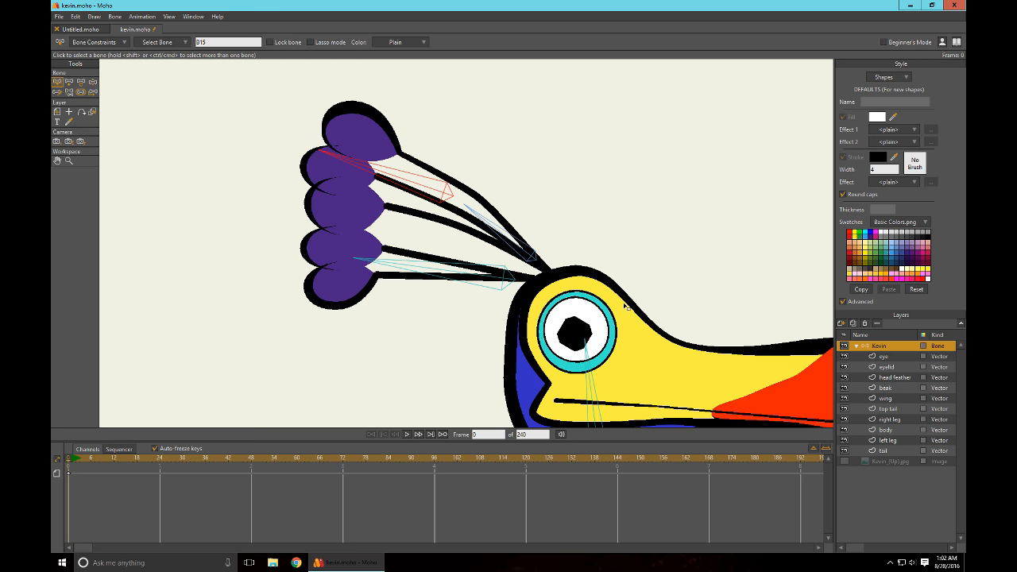
key("z")
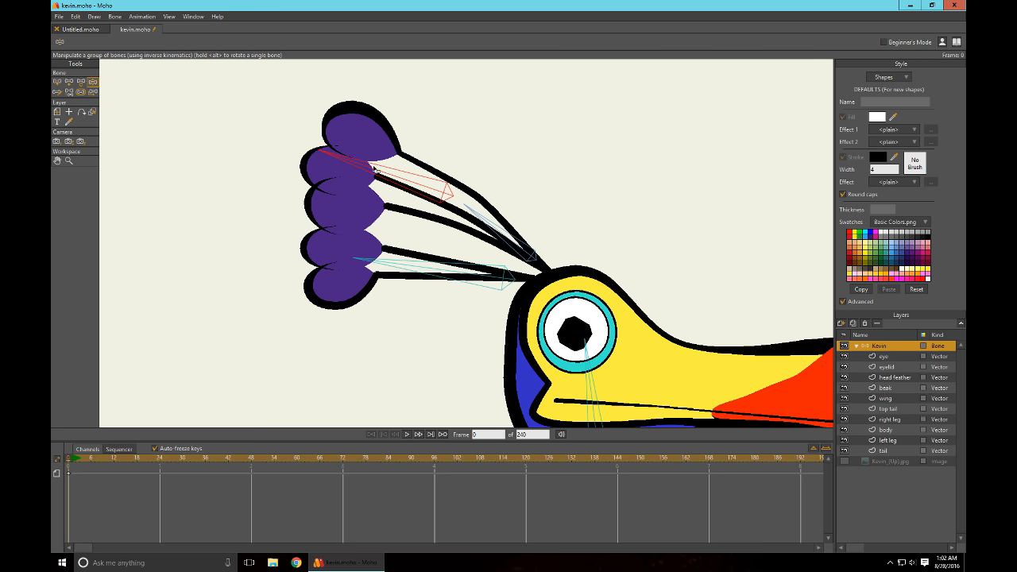
mouse_move(375, 168)
left_mouse_down()
mouse_move(397, 148)
mouse_move(363, 215)
mouse_move(386, 159)
mouse_move(631, 193)
mouse_move(429, 164)
mouse_move(619, 182)
mouse_move(340, 211)
mouse_move(300, 205)
mouse_move(638, 157)
mouse_move(609, 104)
mouse_move(277, 177)
mouse_move(309, 255)
mouse_move(386, 159)
mouse_move(298, 215)
mouse_move(381, 135)
mouse_move(303, 160)
mouse_move(318, 151)
mouse_move(306, 214)
mouse_move(366, 146)
mouse_move(350, 159)
mouse_move(354, 171)
mouse_move(341, 159)
mouse_move(333, 222)
mouse_move(341, 159)
mouse_move(317, 236)
mouse_move(381, 159)
mouse_move(275, 230)
mouse_move(389, 167)
left_mouse_up()
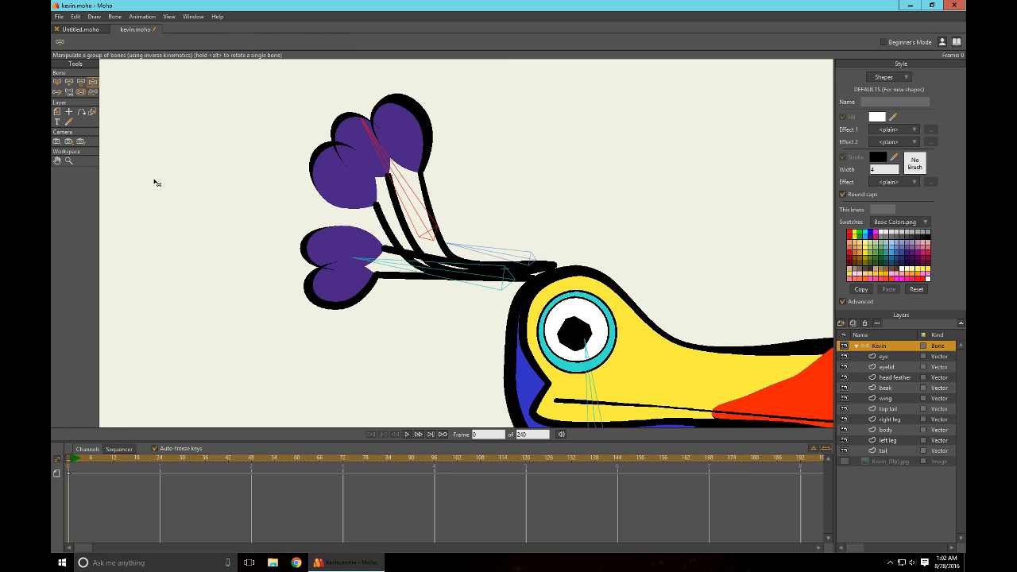
key("ctrl+z")
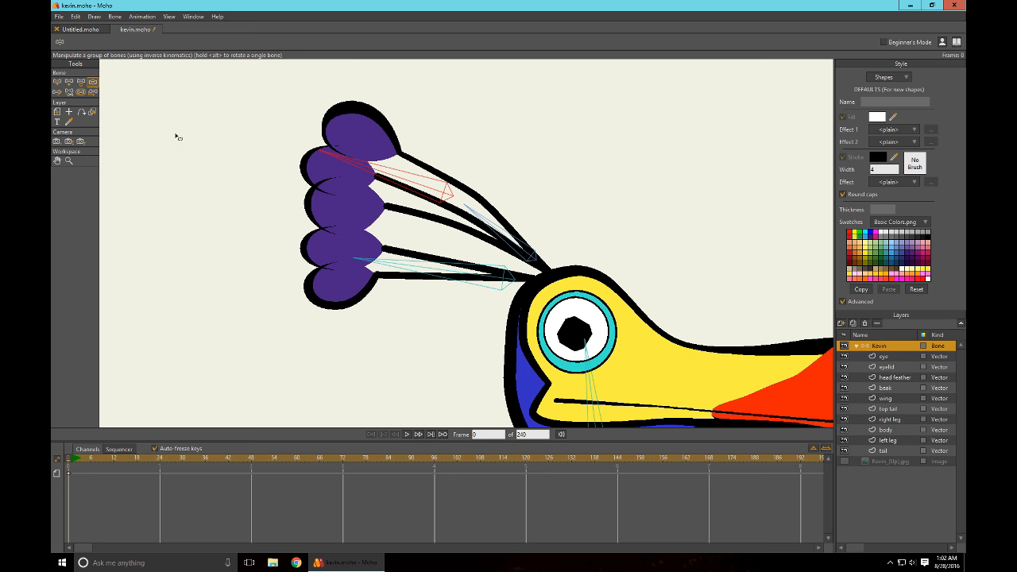
Select the upper feather chain's bone nearest the head, try moving its base closer to the head with Transform Bone, then undo the move
left_click(56, 82)
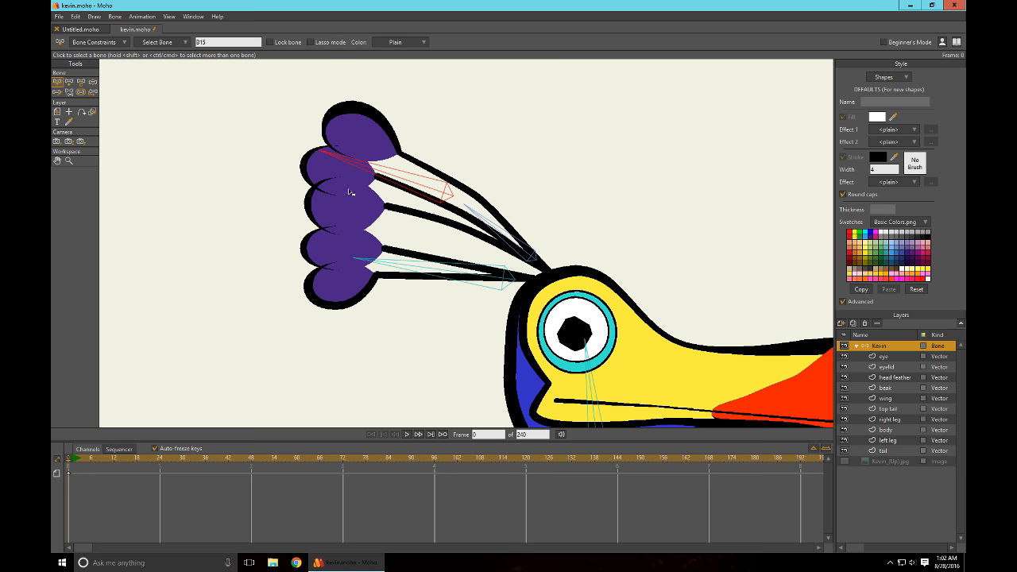
left_click(533, 260)
scroll(676, 238, "up", 4)
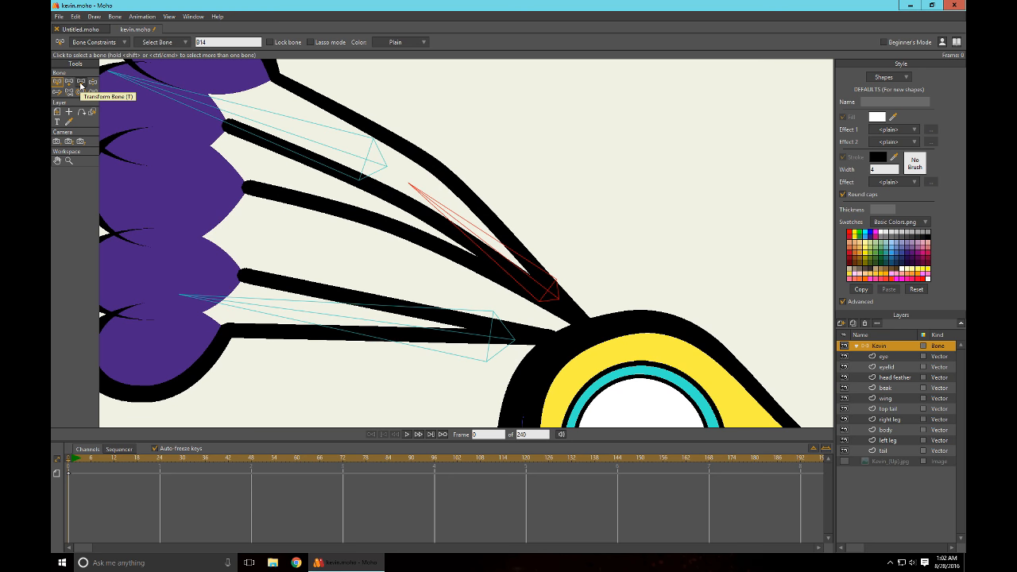
left_click(81, 86)
left_click_drag(672, 277, 540, 168)
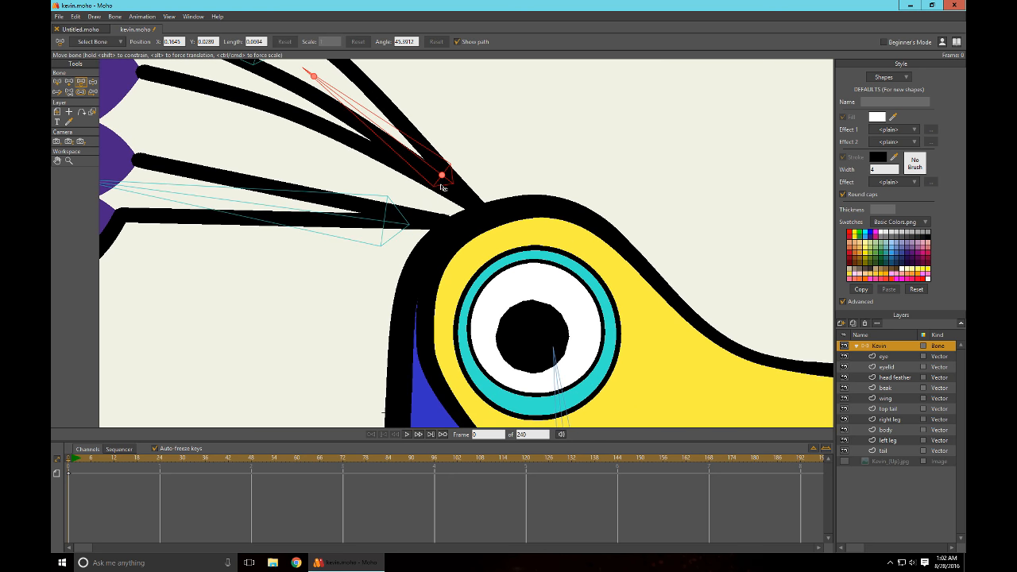
left_click_drag(444, 180, 477, 201)
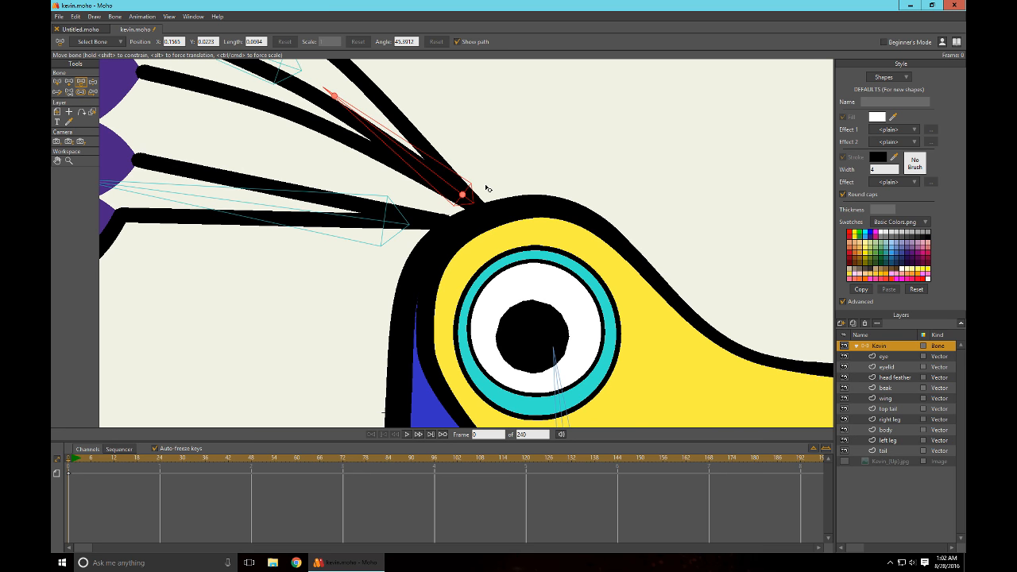
key("ctrl+z")
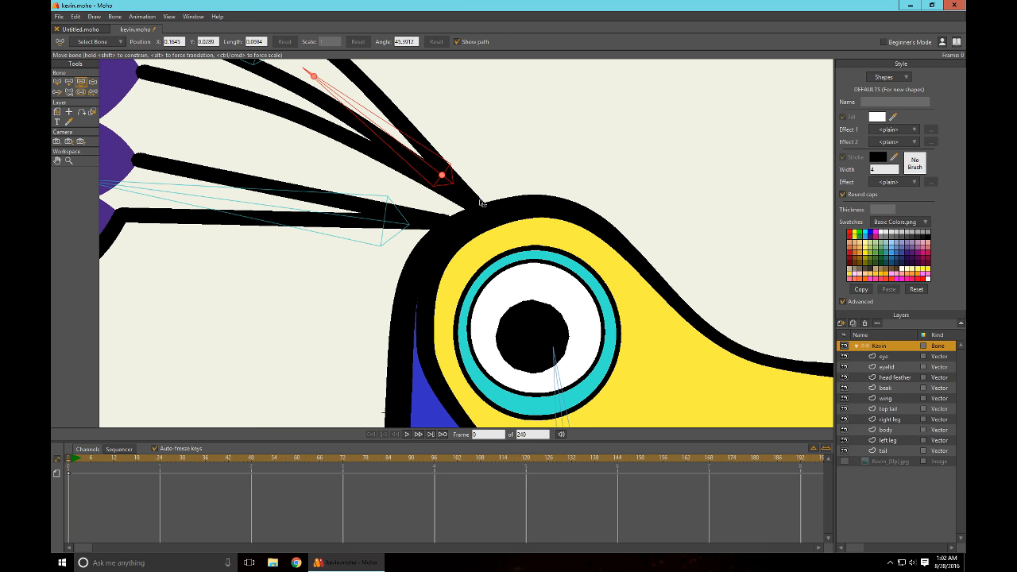
Try again to bring the inner upper bone's base to the plume root up close, then undo the accidental rotation
scroll(409, 167, "up", 3)
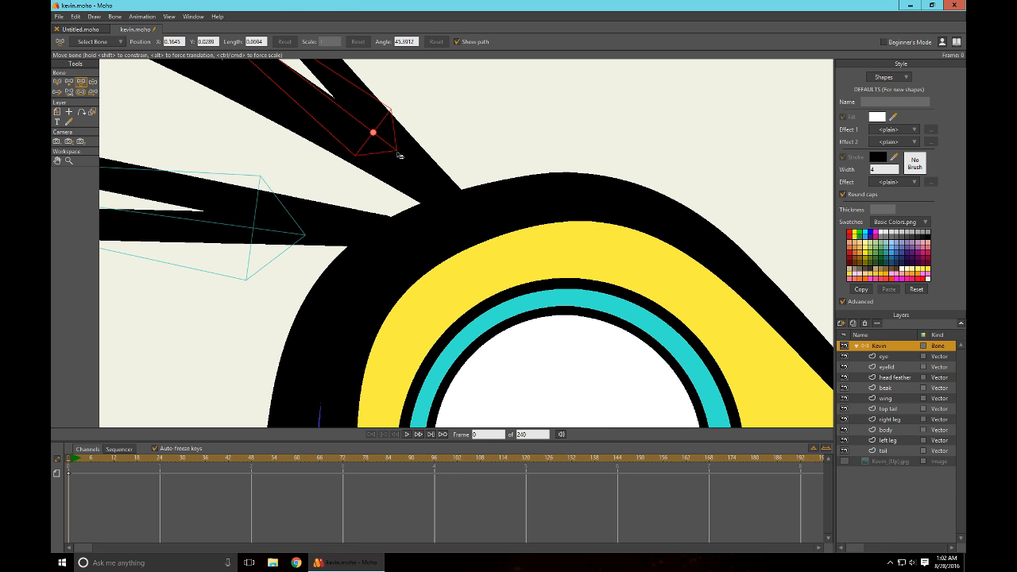
left_click_drag(399, 154, 441, 200)
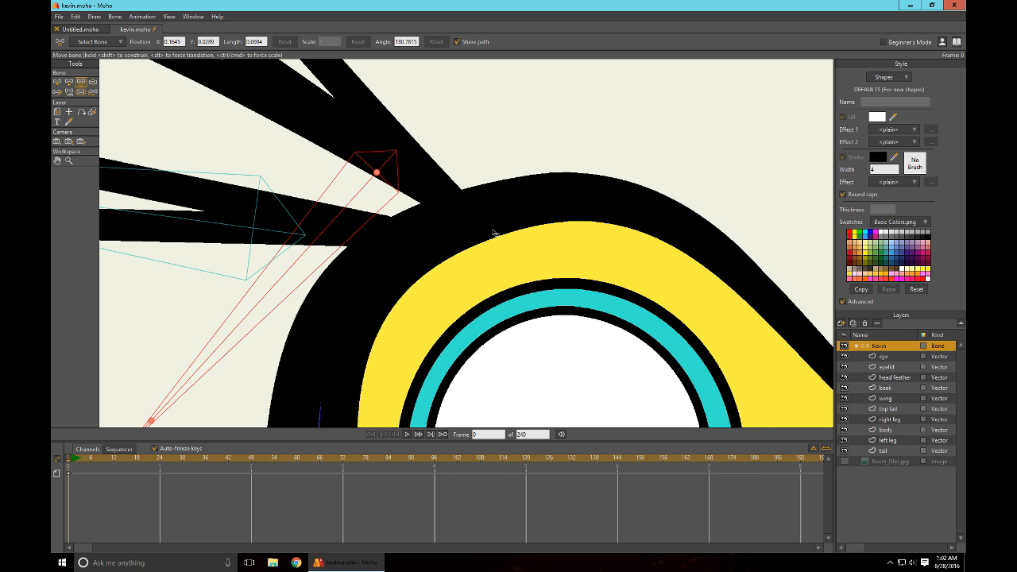
scroll(493, 233, "down", 4)
key("ctrl+z")
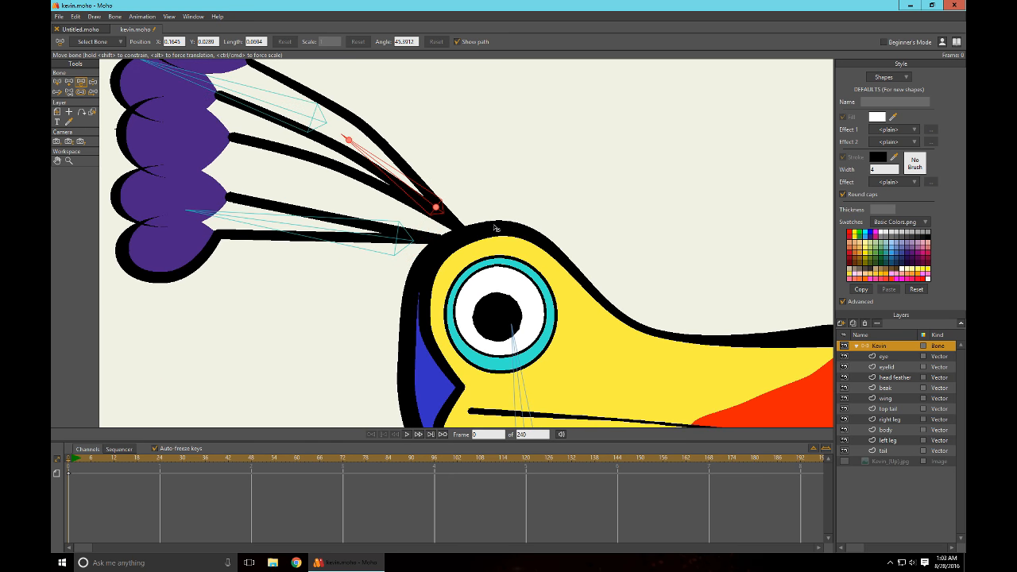
Transform the inner upper bone to a length of about 0.068 and move its base onto the plume root at the head
left_click(355, 144)
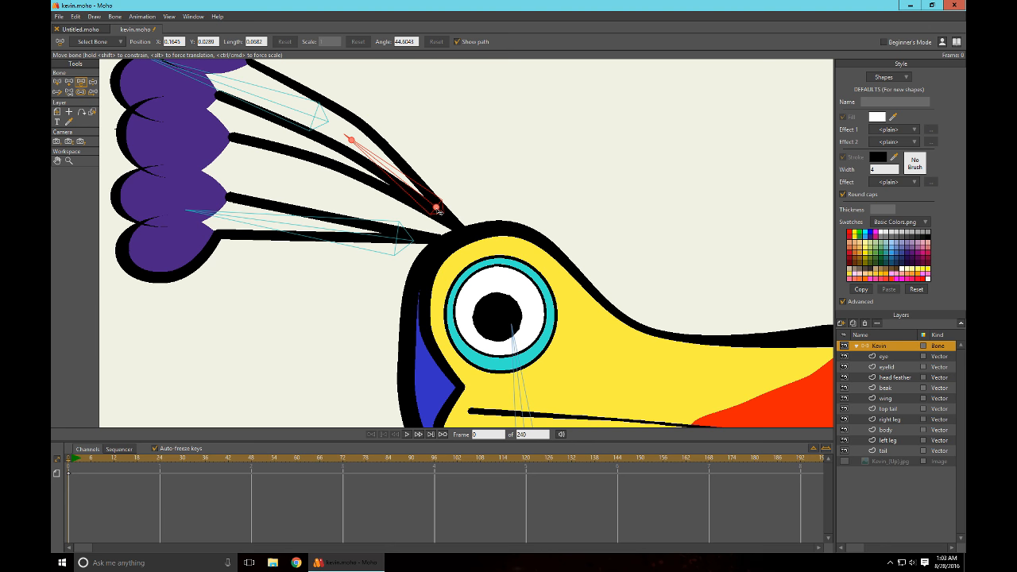
left_click_drag(436, 209, 453, 225)
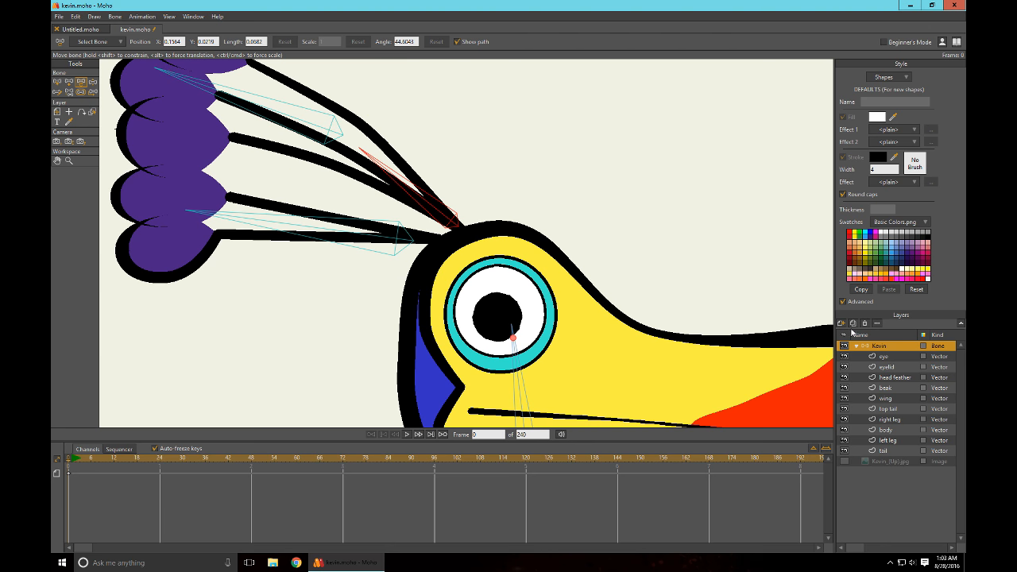
left_click_drag(271, 116, 260, 141)
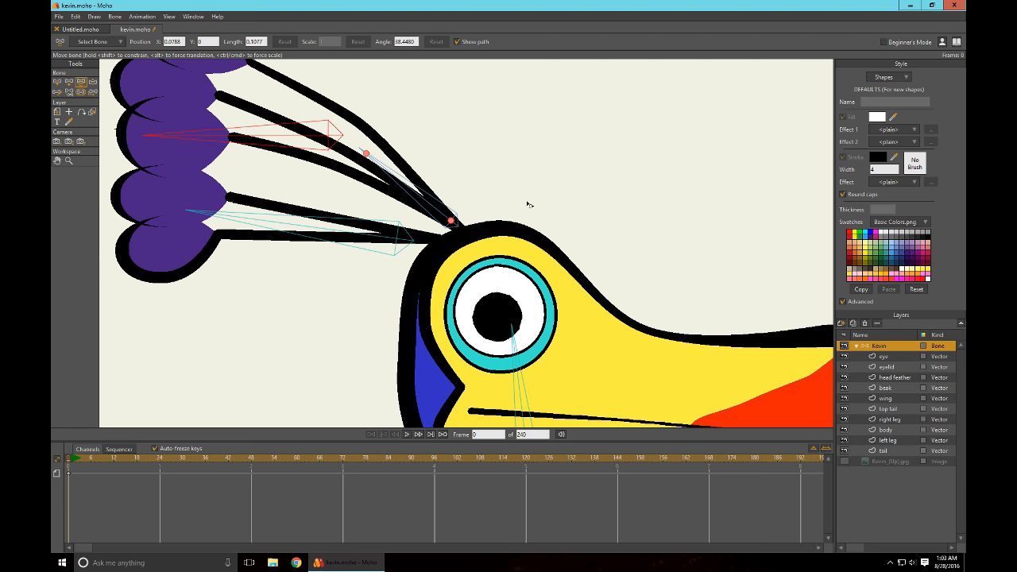
key("ctrl+z")
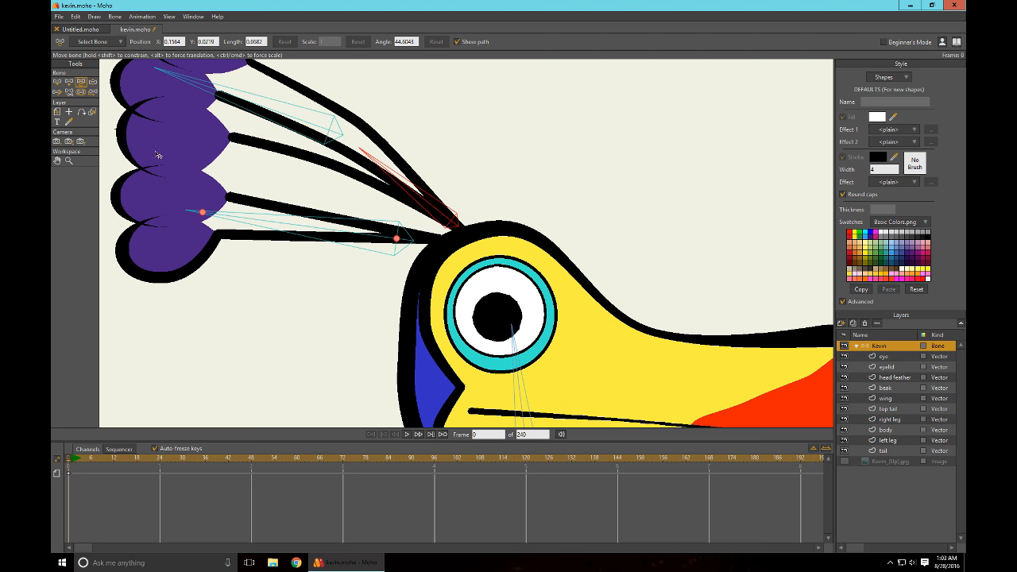
Test the repositioned upper feather chain by swinging it and bending its outer bone with Manipulate Bones, then restore the original pose
left_click(57, 82)
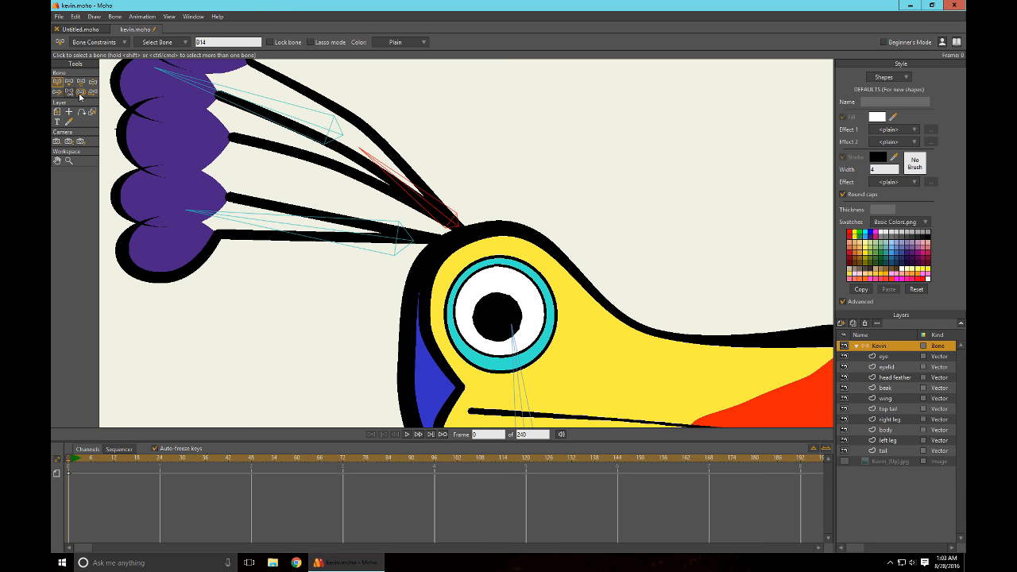
left_click(93, 82)
left_click_drag(222, 99, 414, 178)
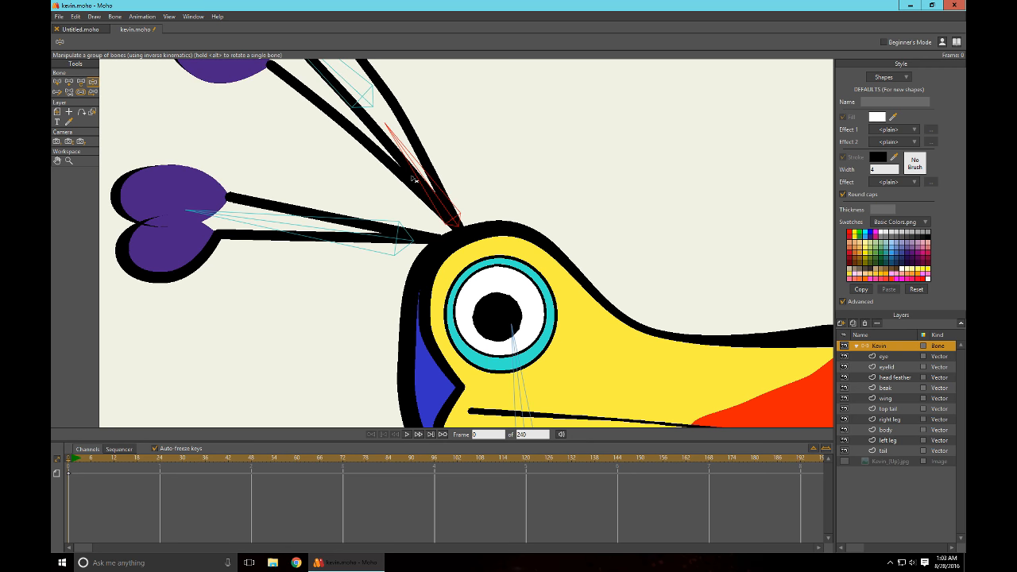
scroll(444, 185, "down", 2)
left_click_drag(377, 124, 353, 210)
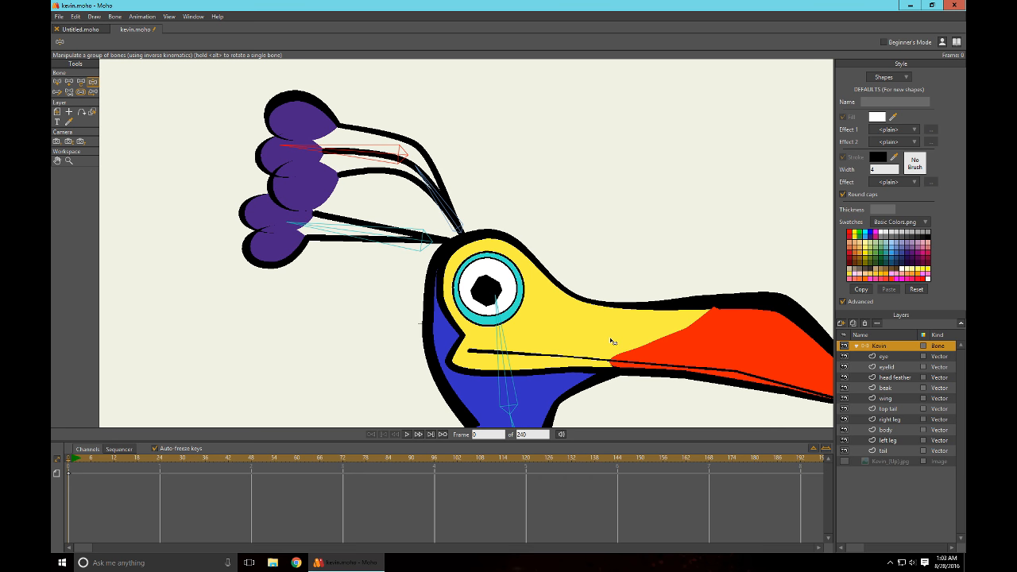
key("ctrl+z")
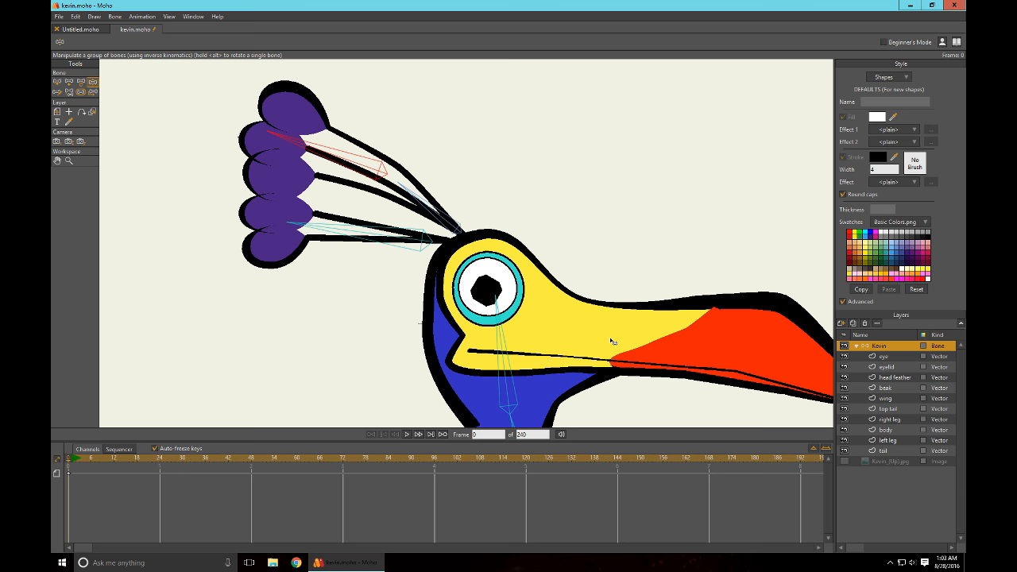
Shorten the lower feather bone with Transform Bone so it covers only the inner half of the stems, with its base at the head
scroll(320, 291, "up", 2)
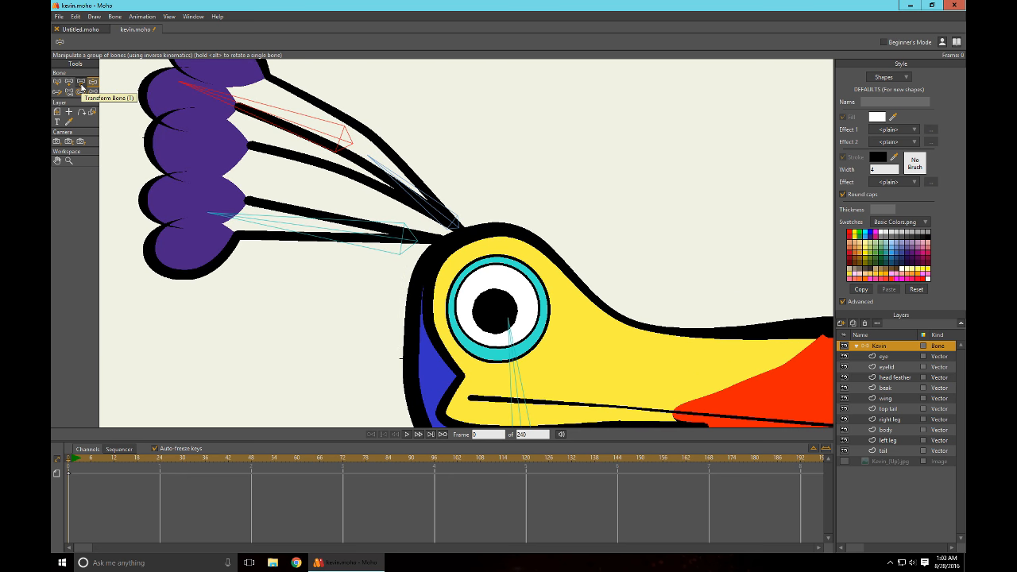
left_click(81, 85)
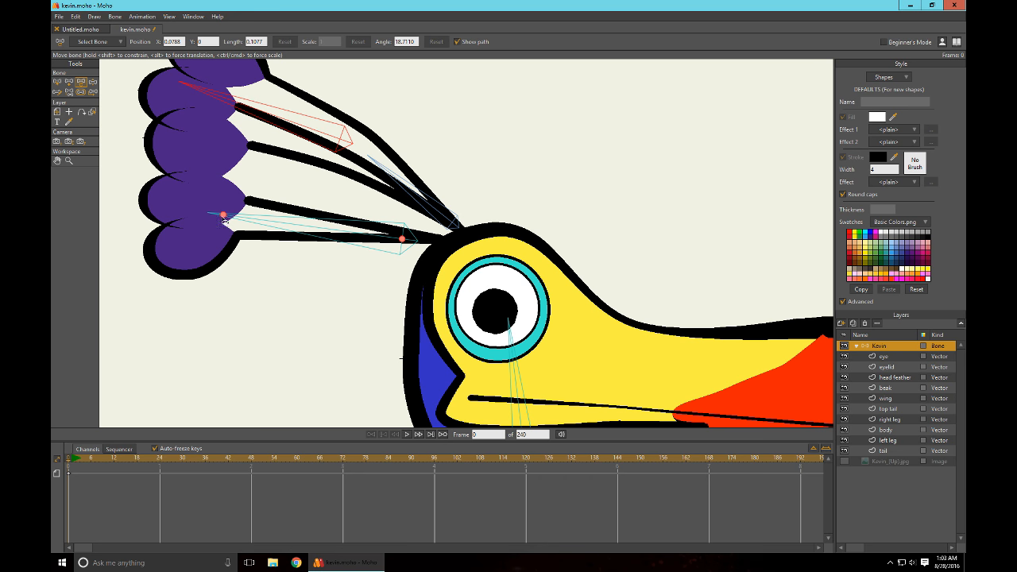
left_click_drag(226, 219, 435, 240)
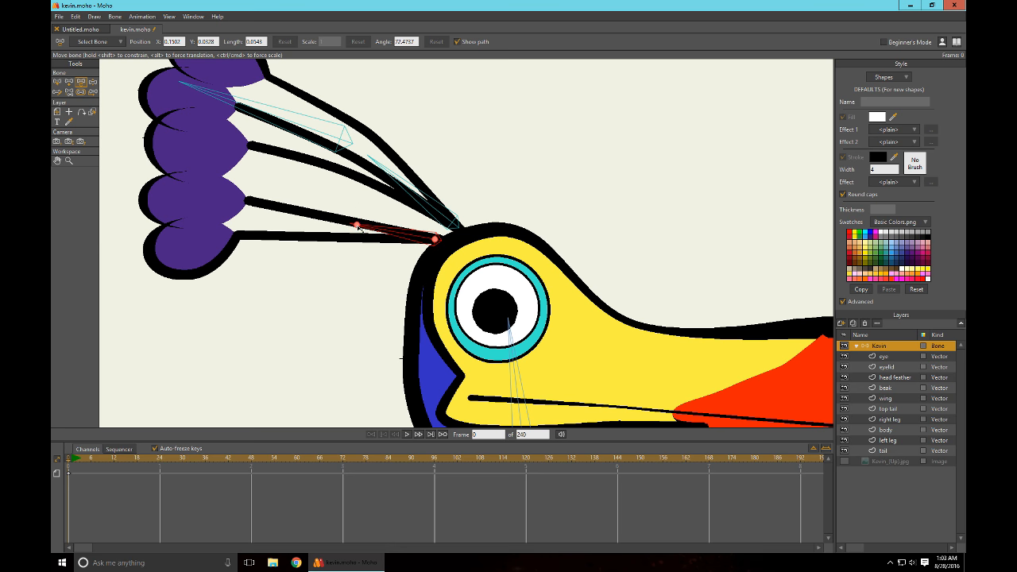
left_click_drag(359, 229, 338, 233)
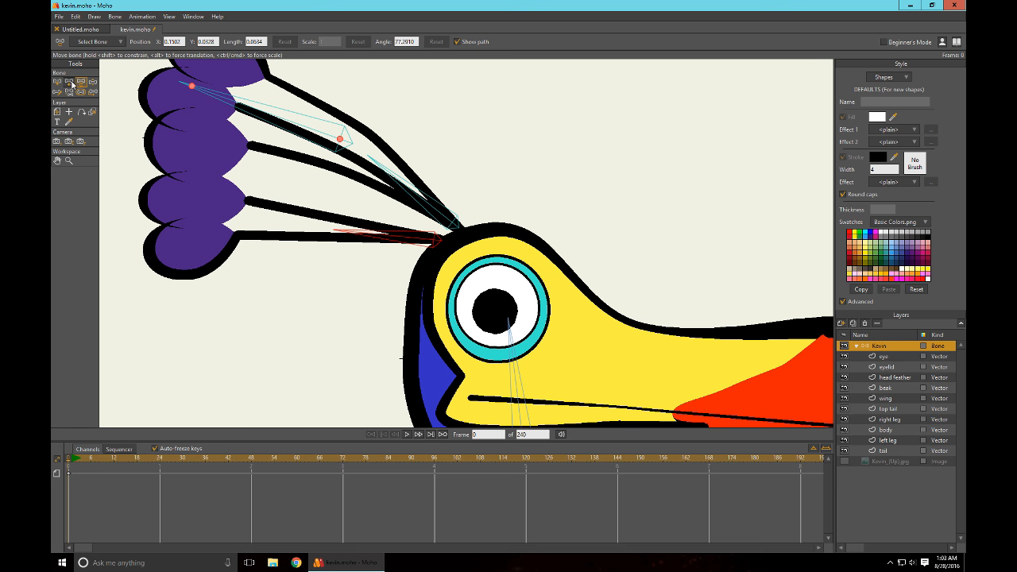
Add a child bone from the tip of the shortened lower feather bone out to the two lower purple plumes
left_click(58, 81)
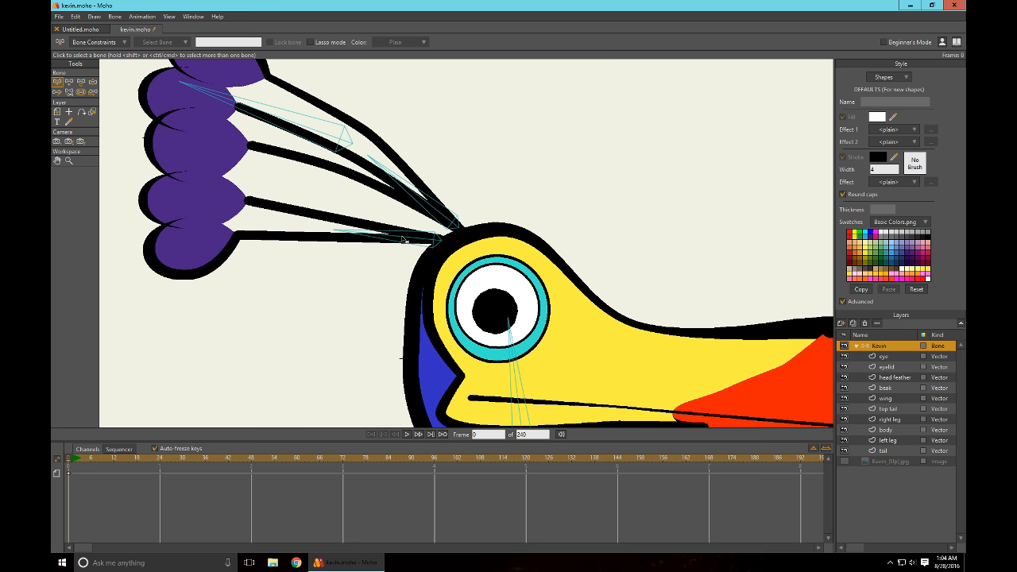
left_click(403, 239)
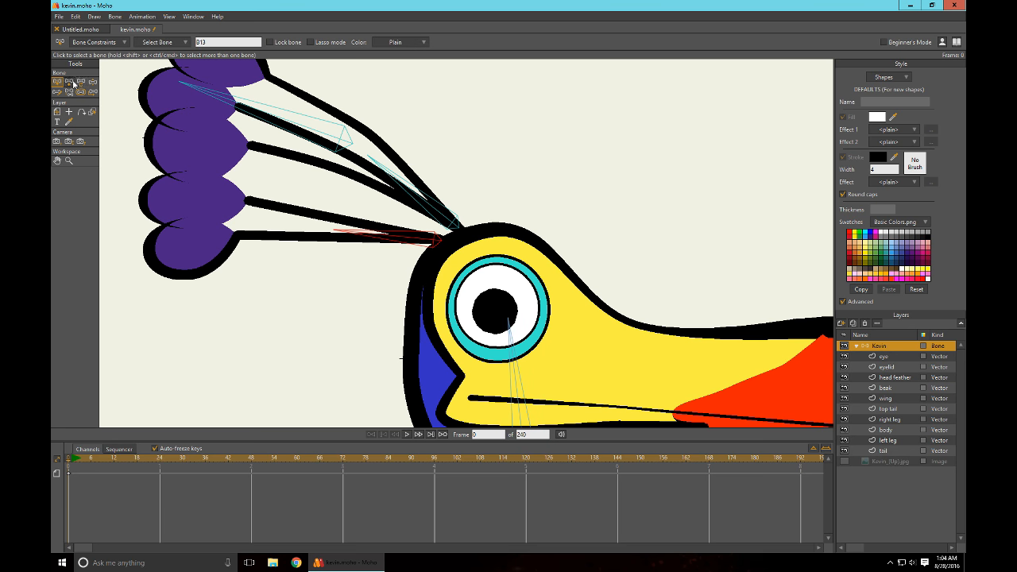
left_click(70, 83)
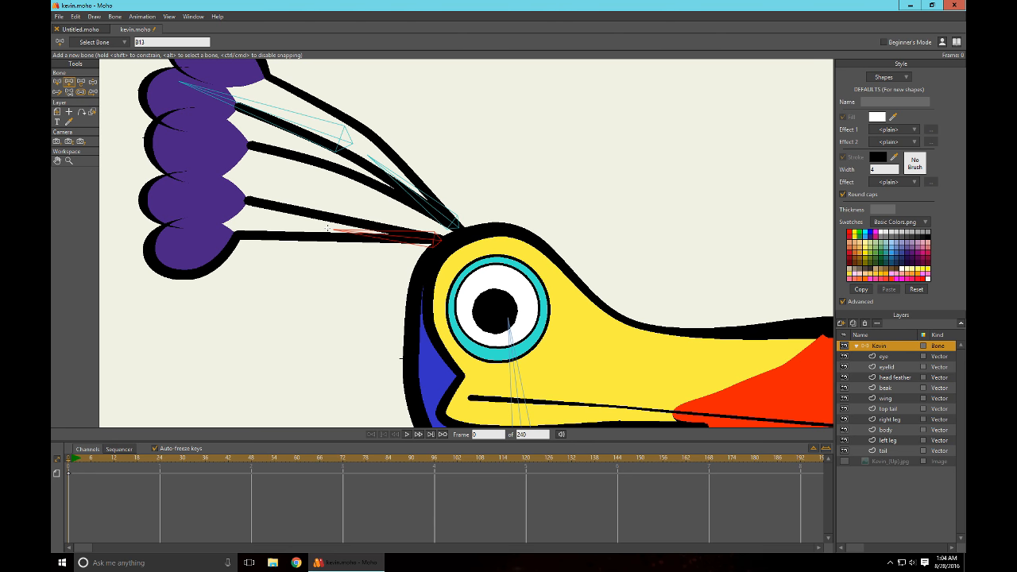
left_click_drag(328, 228, 162, 218)
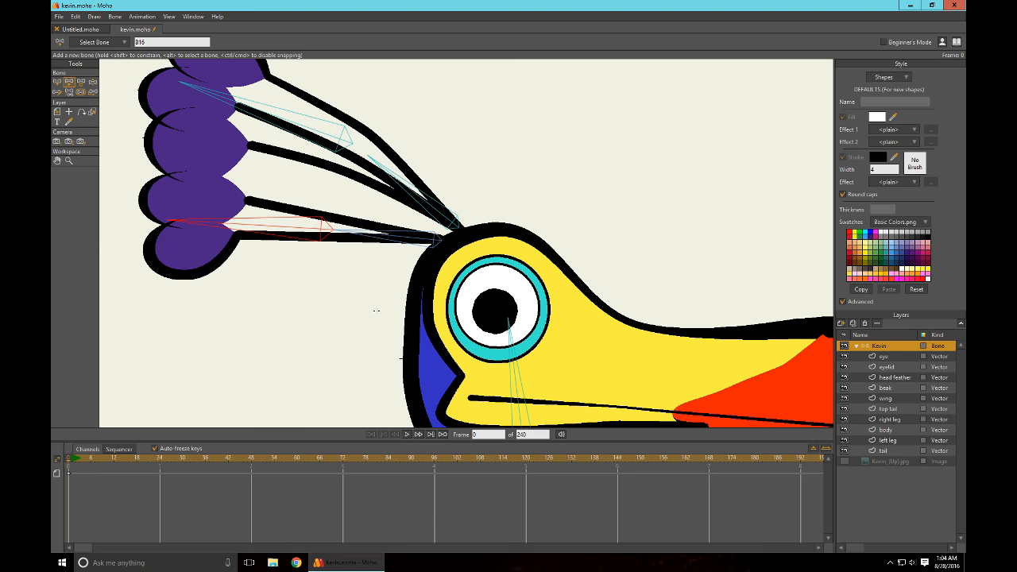
On the head feather layer, select the lower chain's inner bone and add a mid-stem point to each of the two lower plumes
left_click(898, 383)
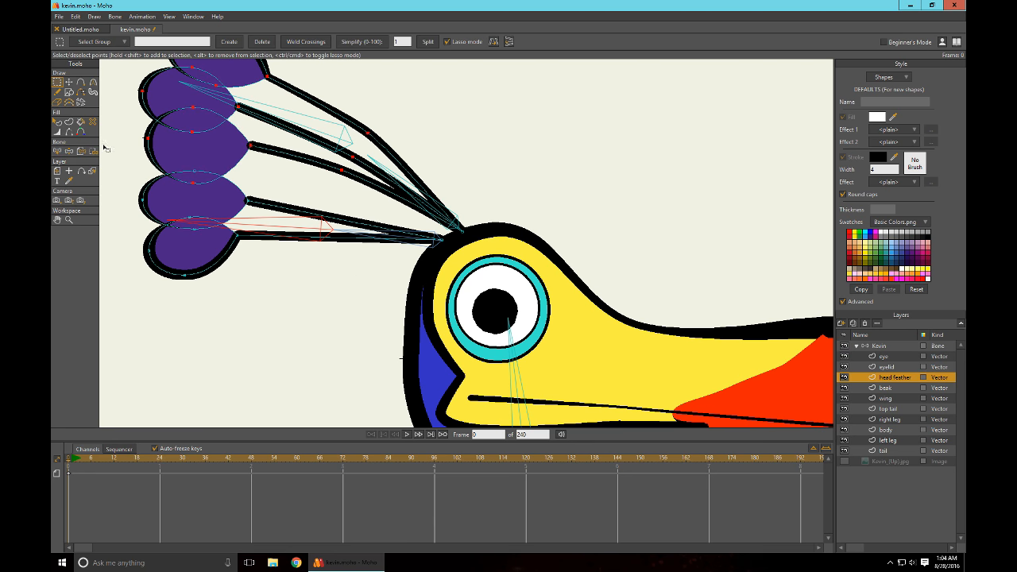
left_click(58, 151)
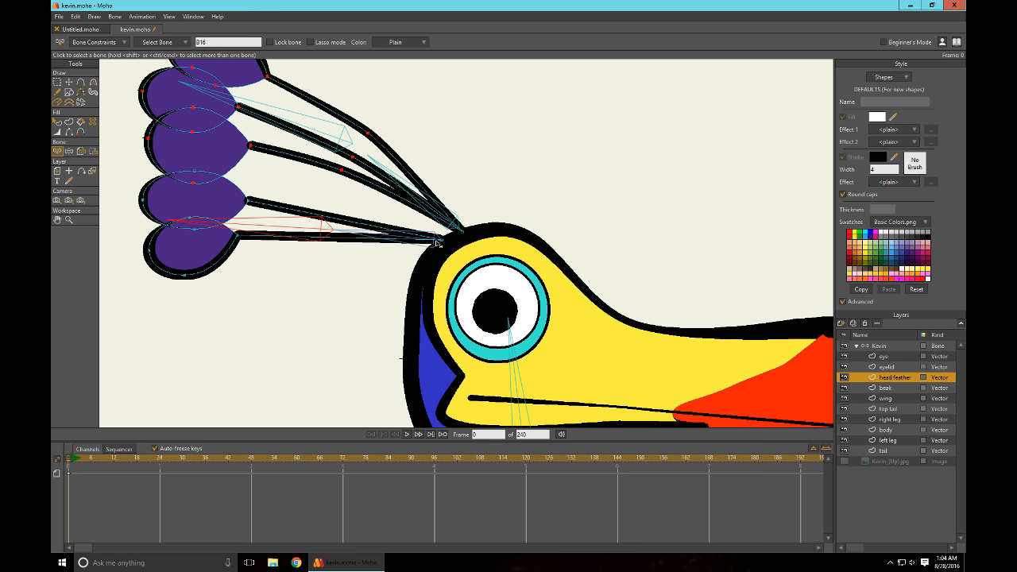
left_click(436, 243)
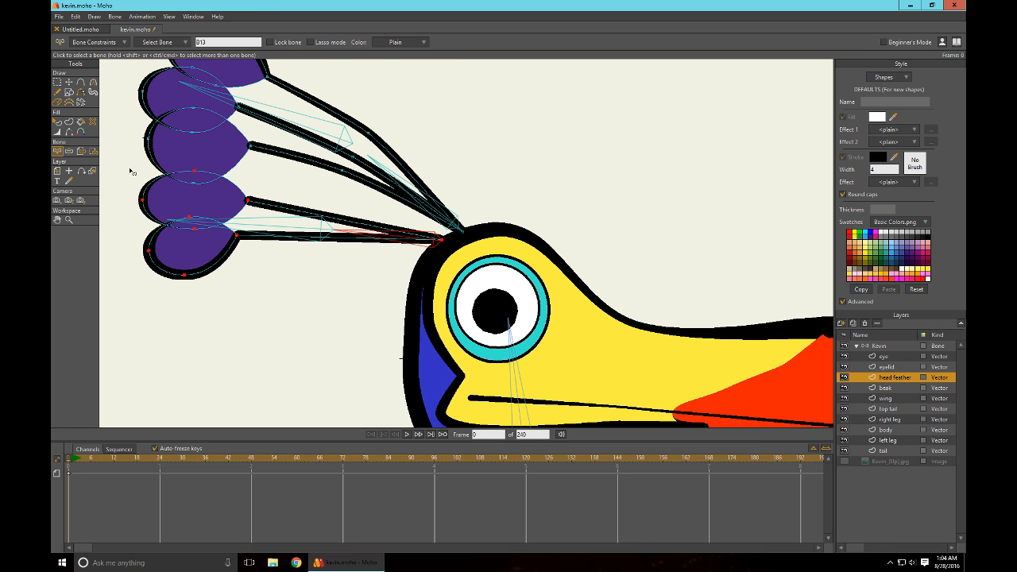
key("i")
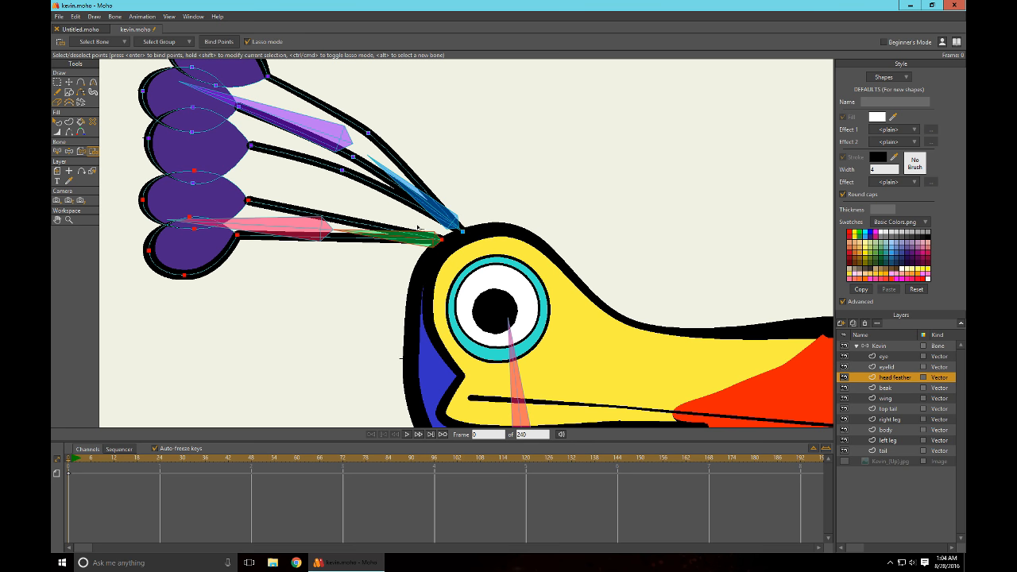
left_click(57, 82)
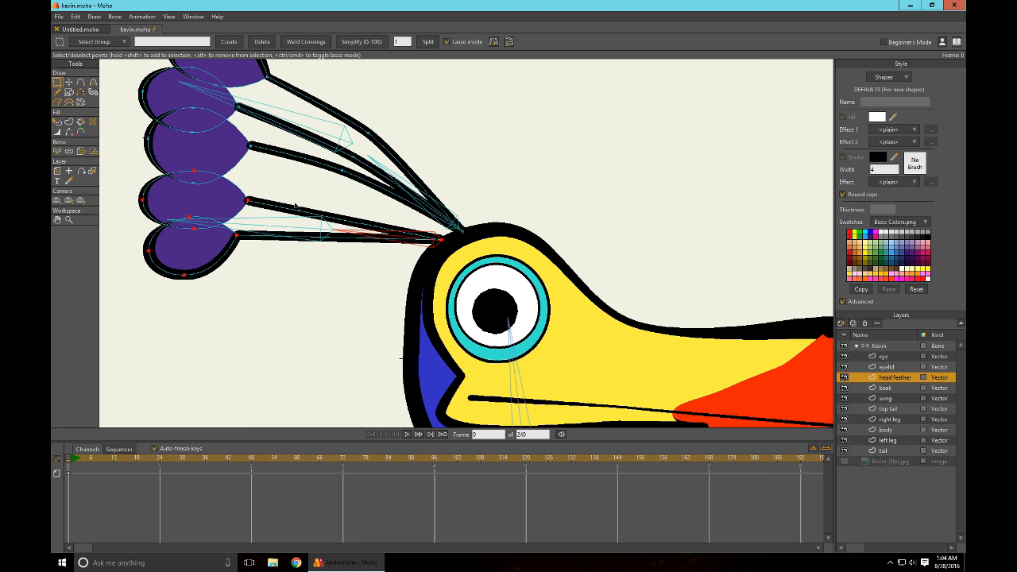
key("a")
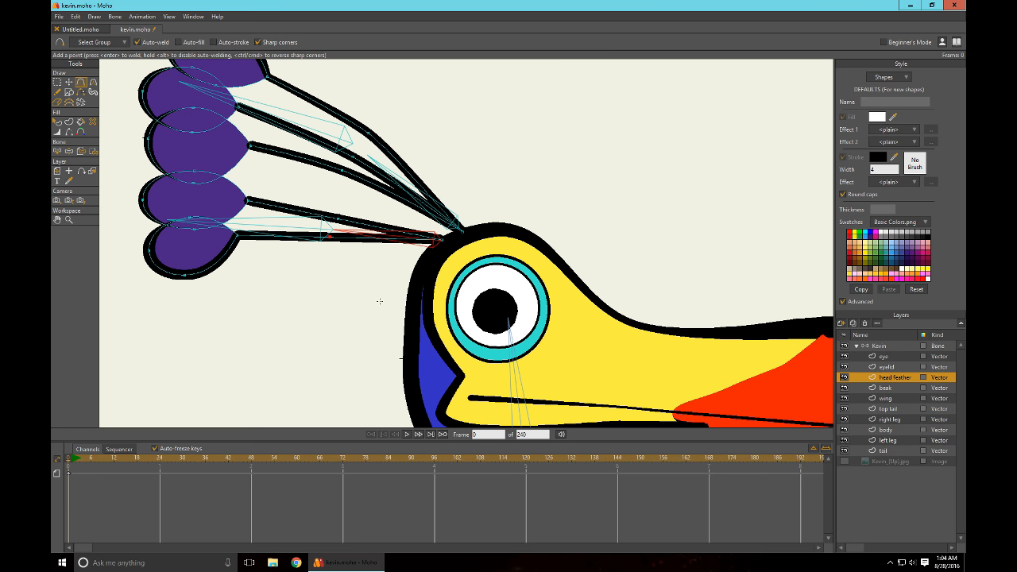
Bind the two mid-stem points and the root point of the lower plumes to the lower chain's inner bone, then check both bones' bindings
key("i")
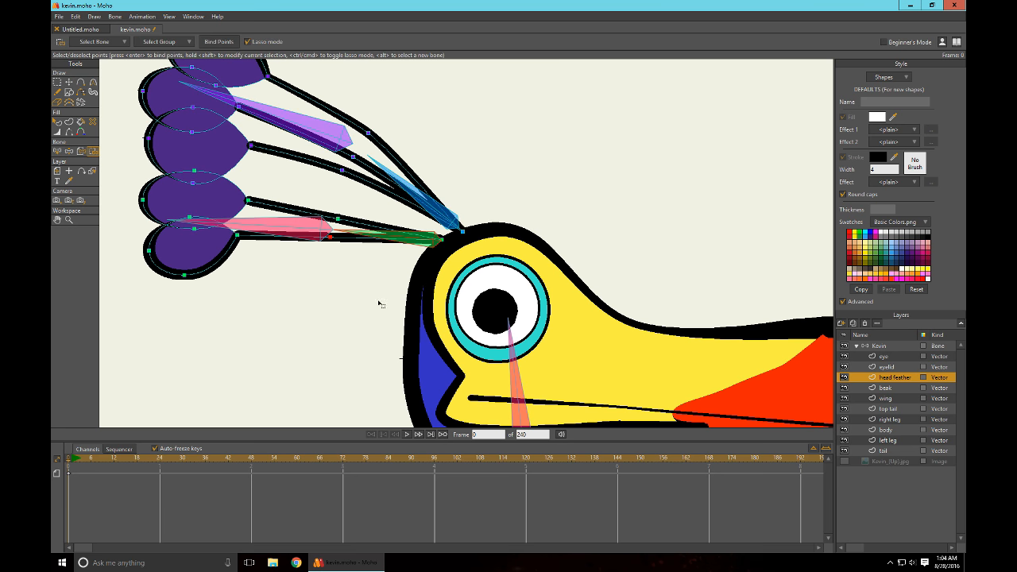
mouse_move(340, 213)
left_mouse_down()
mouse_move(317, 223)
mouse_move(315, 256)
mouse_move(395, 278)
mouse_move(445, 269)
mouse_move(446, 236)
mouse_move(383, 220)
left_mouse_up()
left_click(57, 151)
left_click(322, 231)
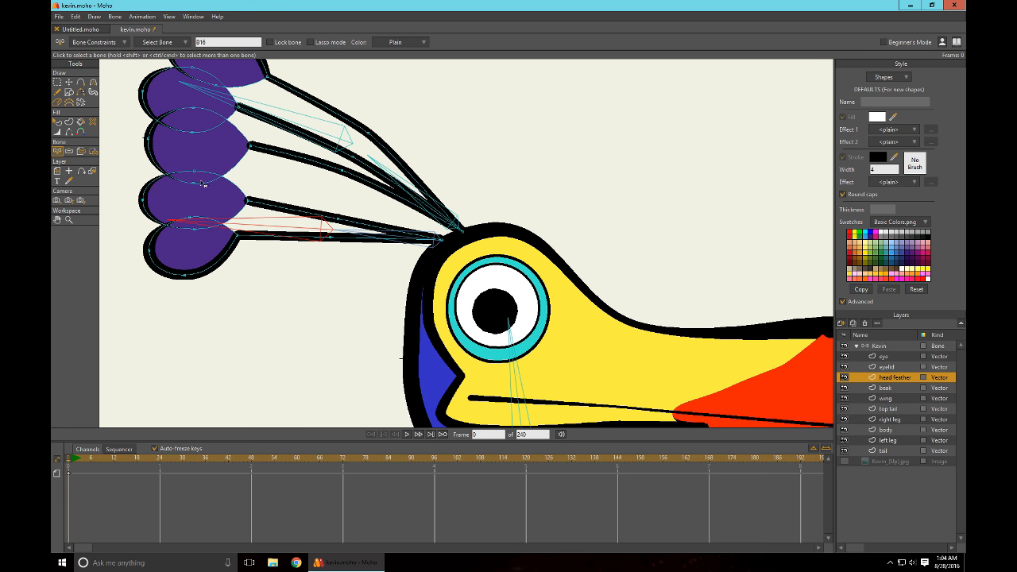
left_click(421, 245)
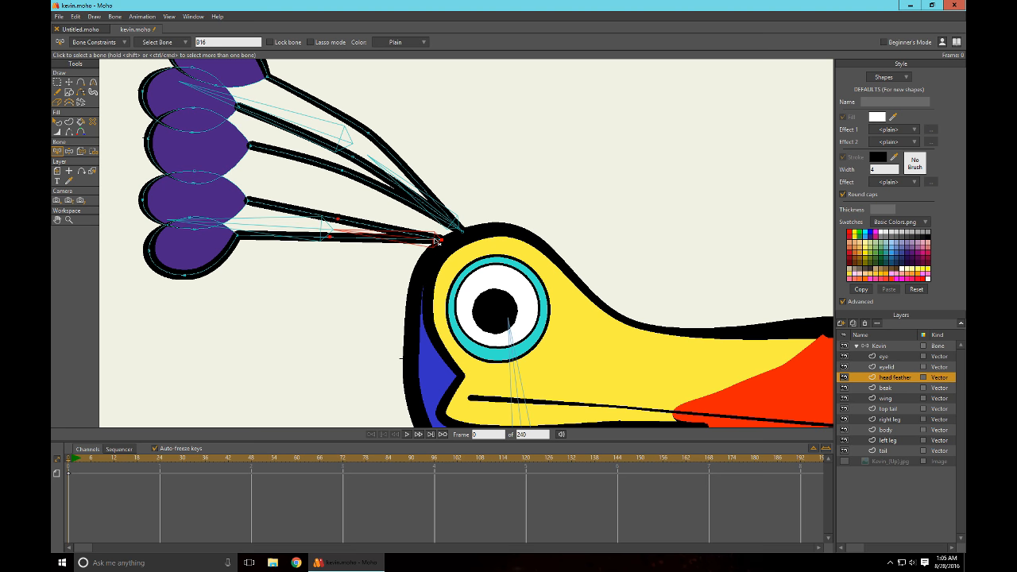
Rebind the lower chain's inner bone so that it controls only the root point of the two lower plumes
left_click(93, 151)
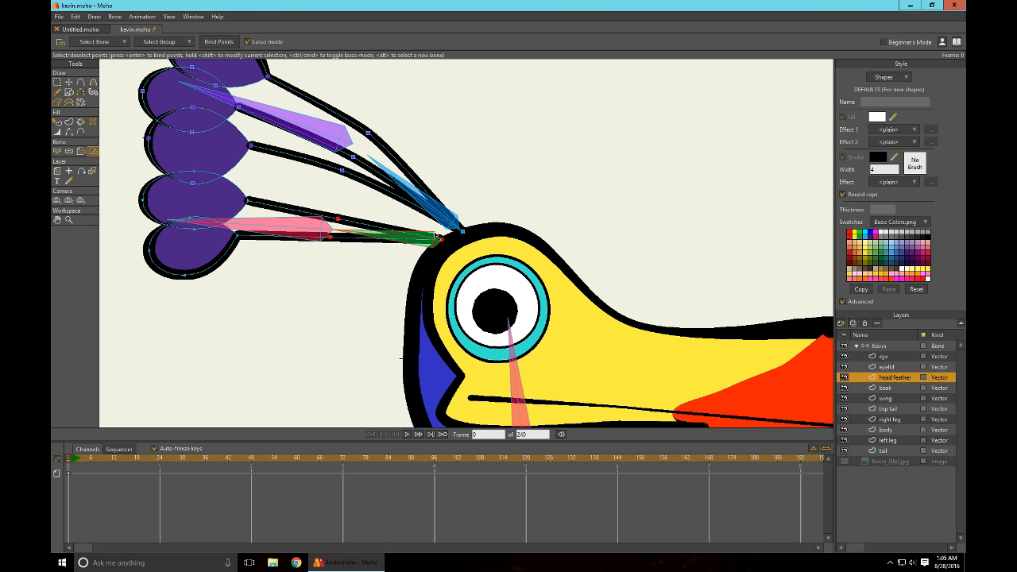
mouse_move(424, 250)
left_mouse_down()
mouse_move(451, 248)
mouse_move(431, 235)
left_mouse_up()
left_click(221, 44)
left_click(57, 151)
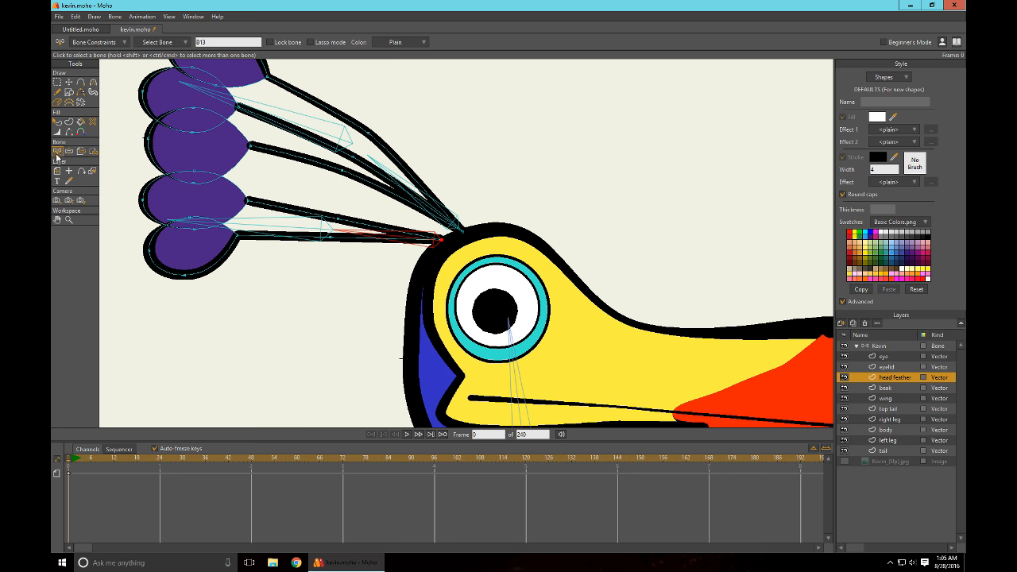
Bind the plume and mid-stem points of the two lower head feathers to the lower chain's outer bone, B16
left_click(323, 232)
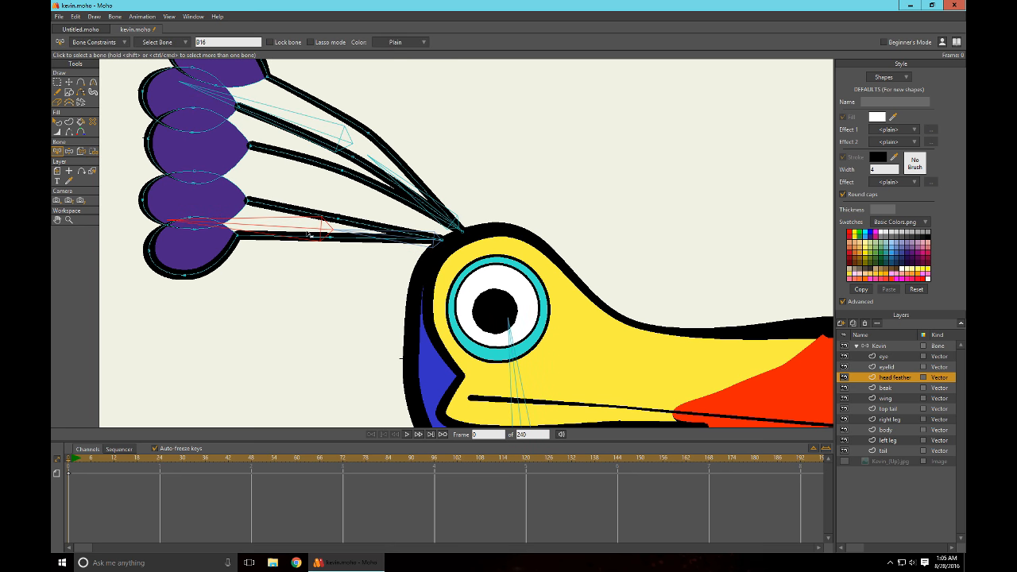
left_click(93, 152)
mouse_move(135, 245)
left_mouse_down()
mouse_move(255, 308)
mouse_move(317, 289)
mouse_move(332, 276)
mouse_move(346, 217)
mouse_move(233, 187)
left_mouse_up()
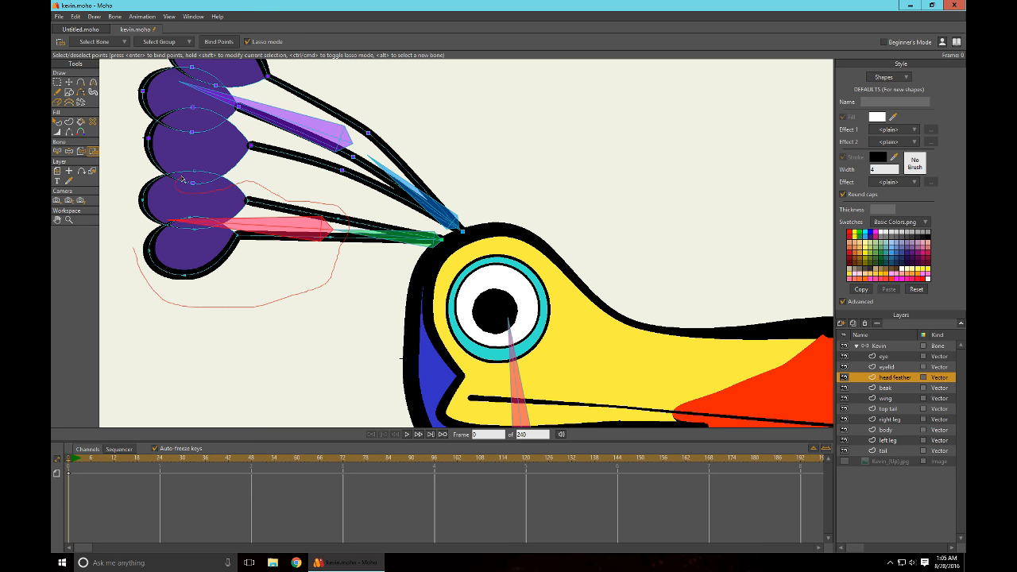
mouse_move(171, 168)
left_mouse_down()
mouse_move(137, 169)
mouse_move(118, 209)
mouse_move(123, 241)
left_mouse_up()
left_click(57, 151)
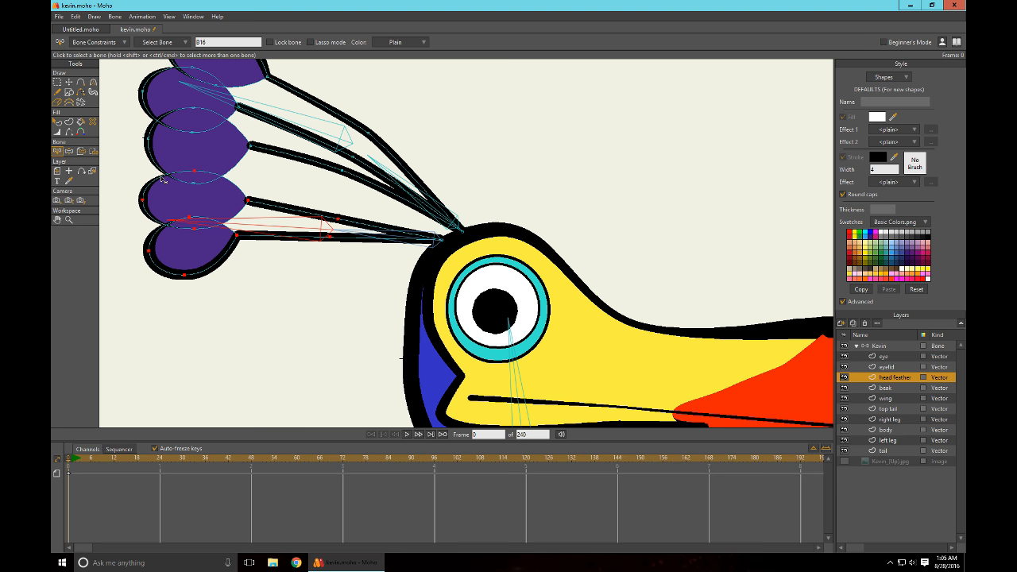
On the Kevin bone layer, test-bend the lower feather chain's outer and inner bones, then undo the test pose
left_click(879, 348)
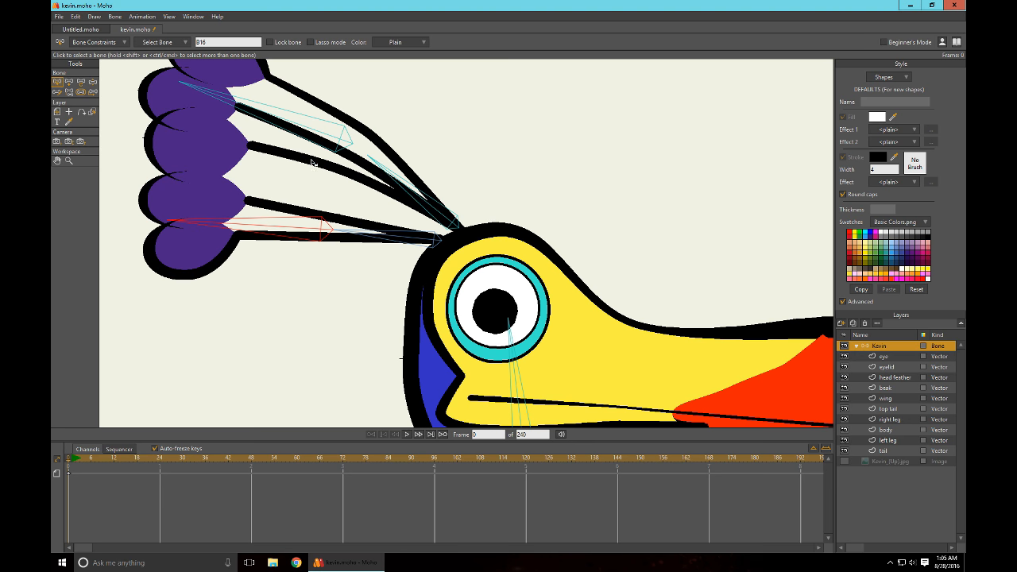
key("z")
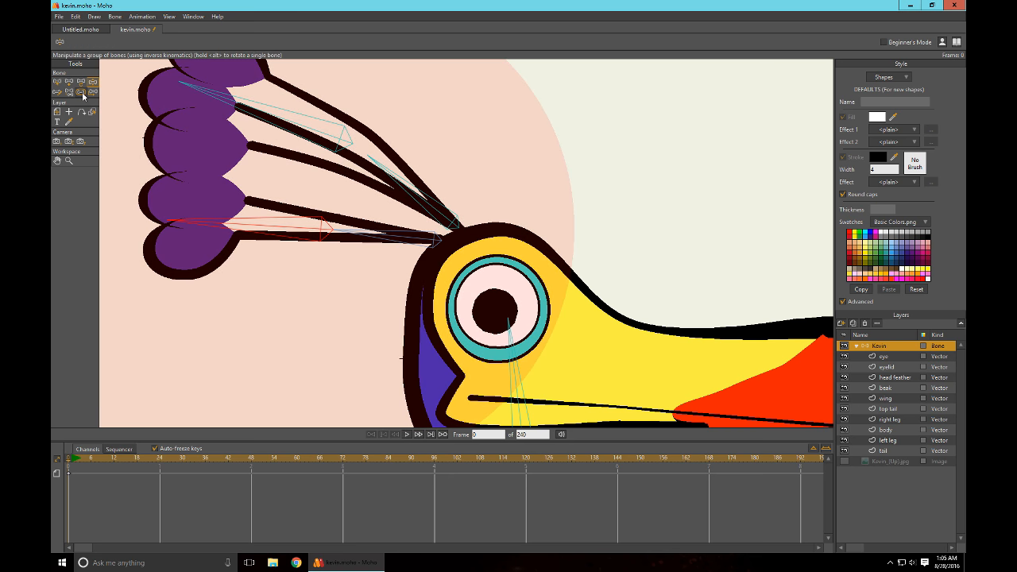
key("s")
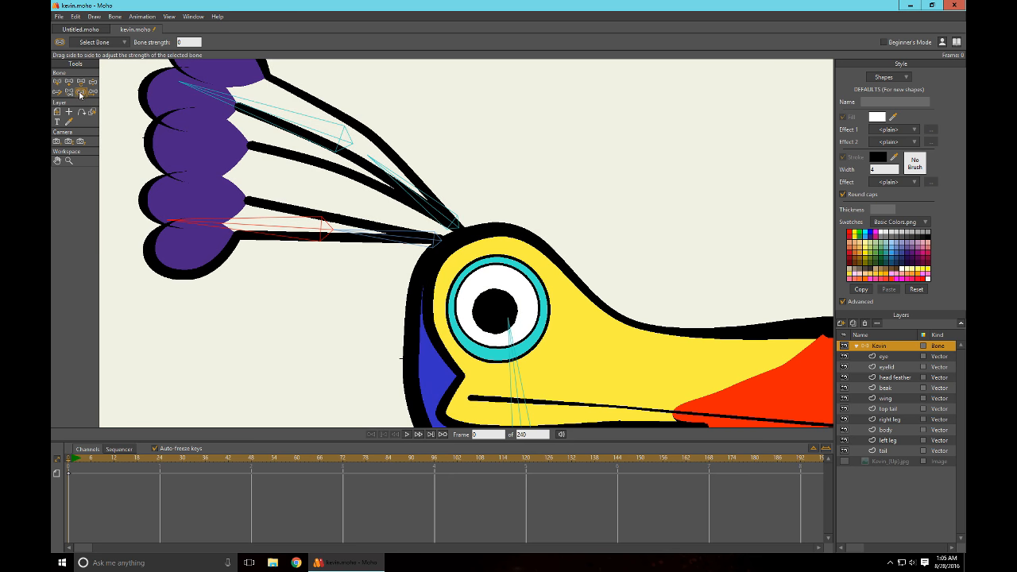
left_click(92, 81)
left_click_drag(253, 215, 262, 303)
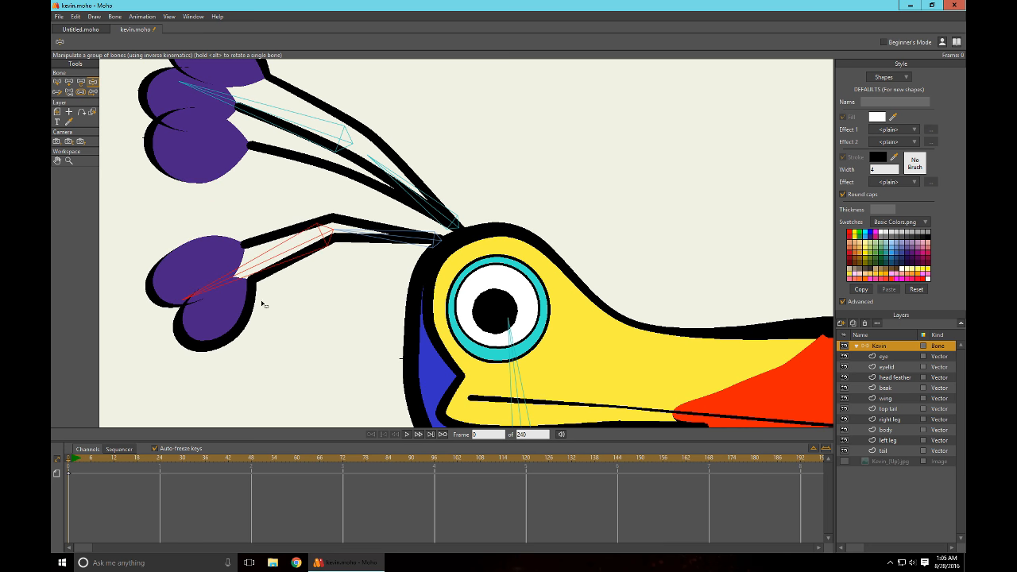
mouse_move(394, 241)
left_mouse_down()
mouse_move(397, 225)
mouse_move(392, 243)
left_mouse_up()
left_click_drag(301, 263, 277, 188)
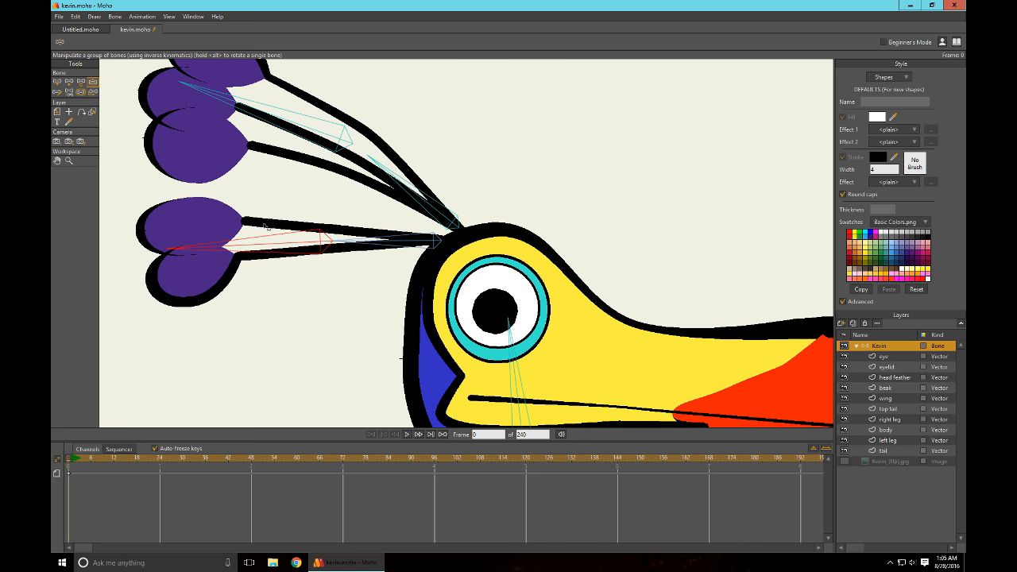
key("ctrl+z")
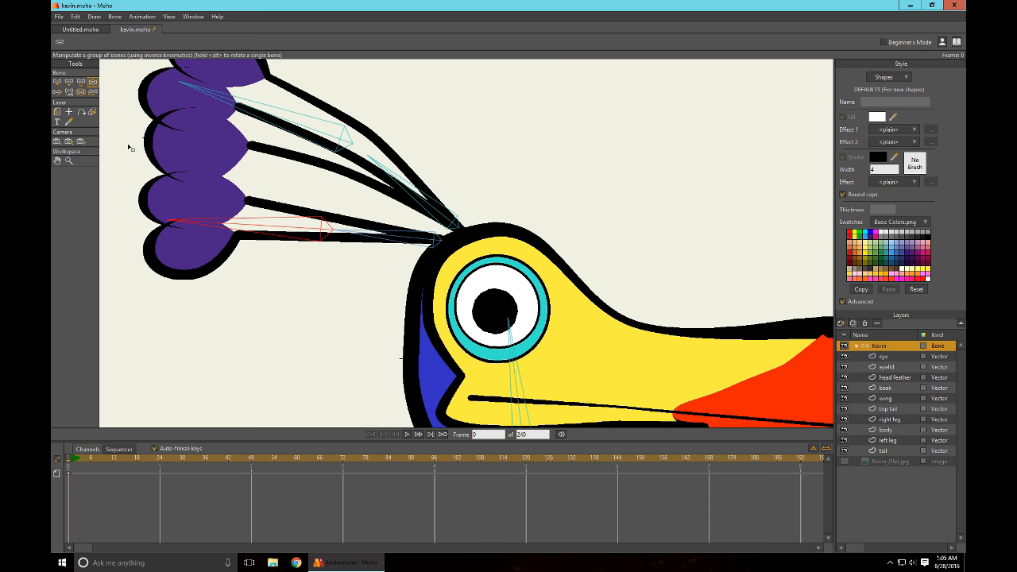
On the head feather layer, smooth the curvature of the two lower plumes' mid-stem points
left_click(889, 378)
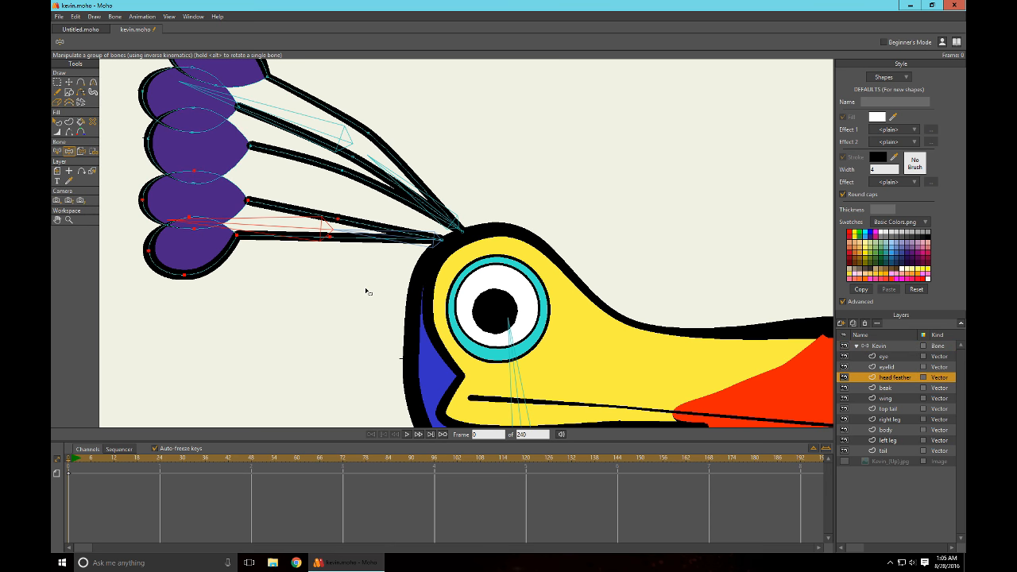
key("t")
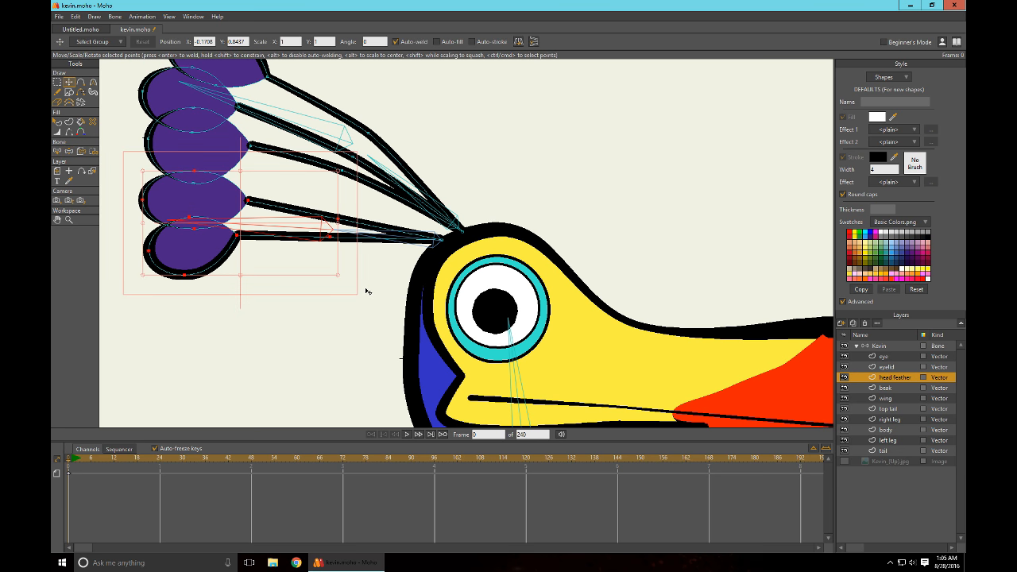
key("g")
left_click(367, 290)
key("c")
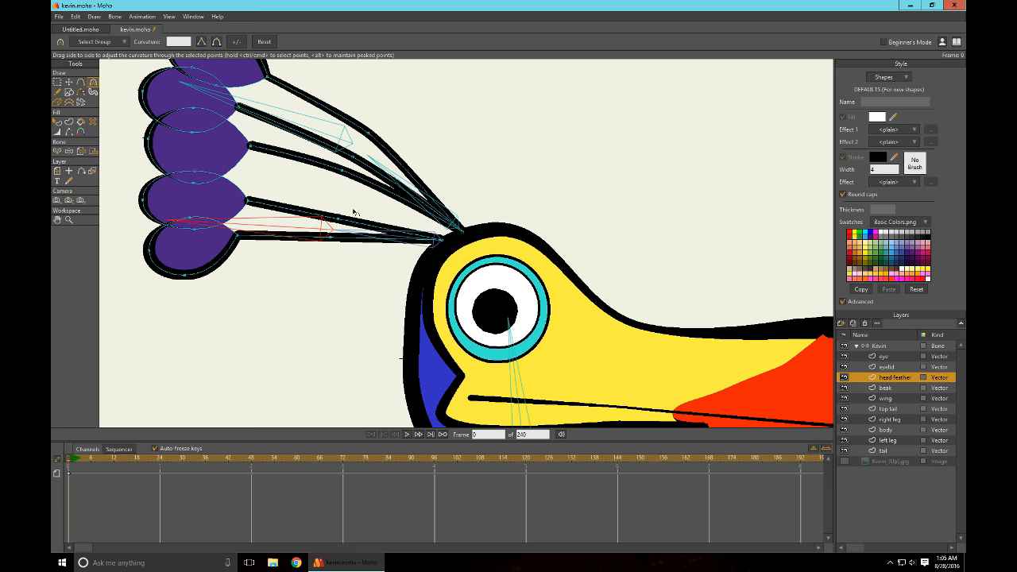
left_click_drag(548, 200, 789, 198)
left_click_drag(923, 249, 890, 299)
Test-bend the lower feather chain's outer and inner bones to check how the smoothed stems curve
key("z")
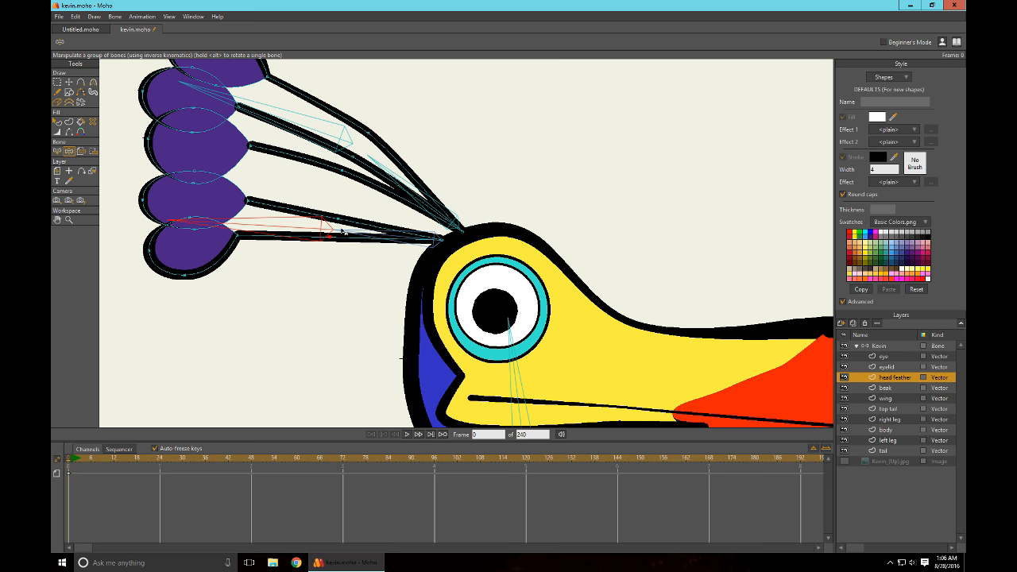
left_click_drag(276, 228, 282, 349)
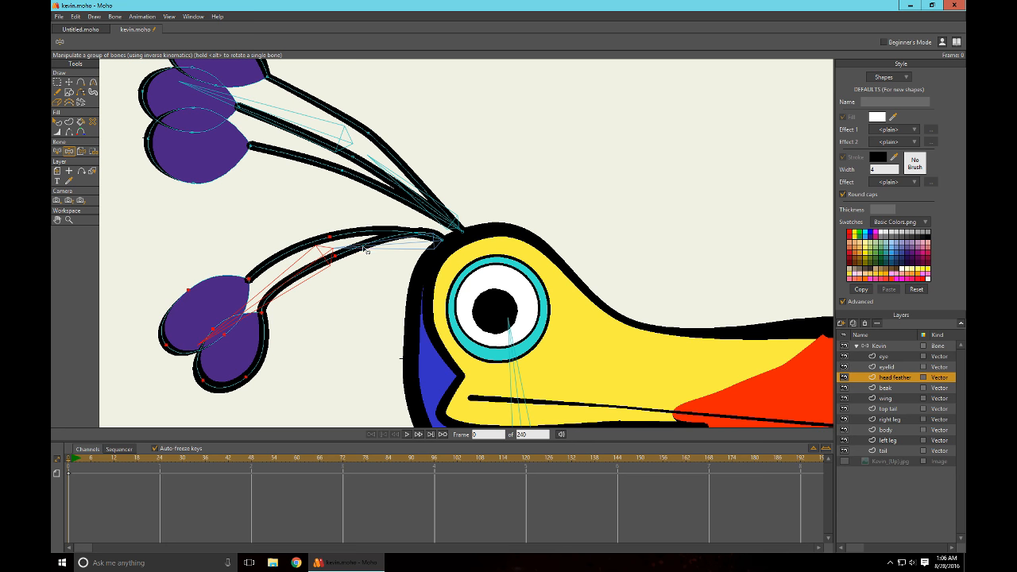
left_click_drag(363, 249, 381, 233)
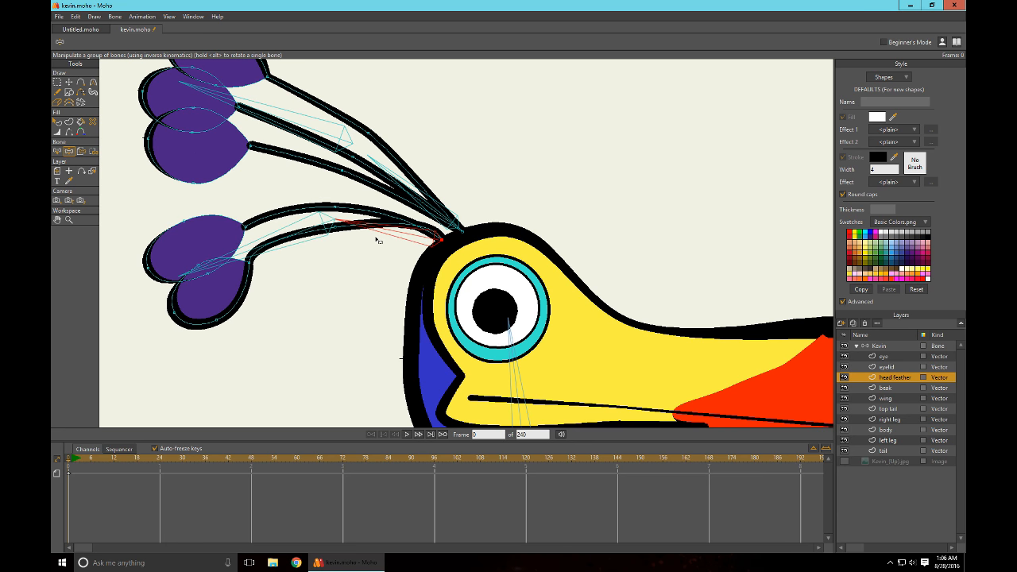
key("g")
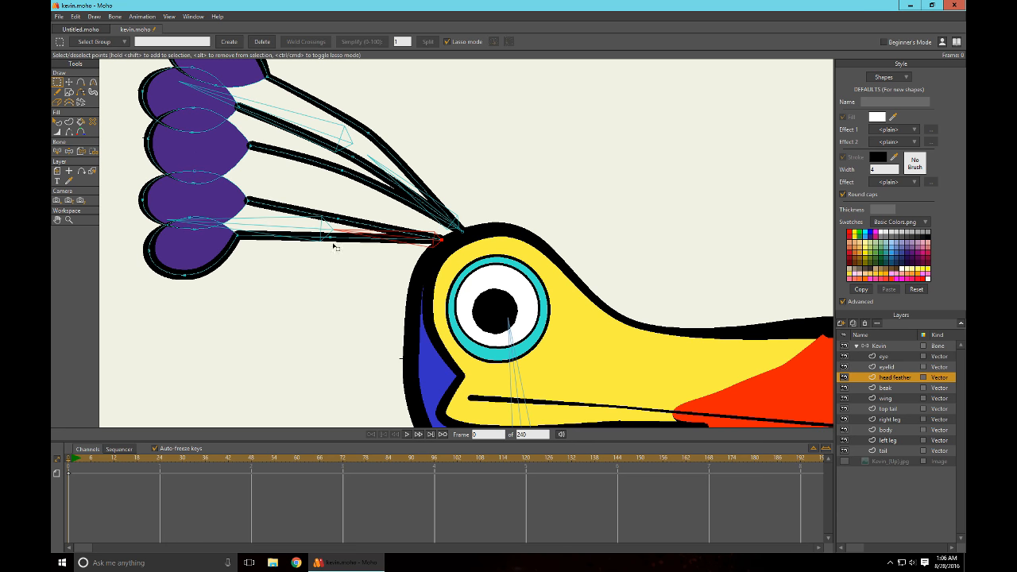
Examine the bone chain from the head down the neck to the bird's torso
scroll(545, 274, "down", 3)
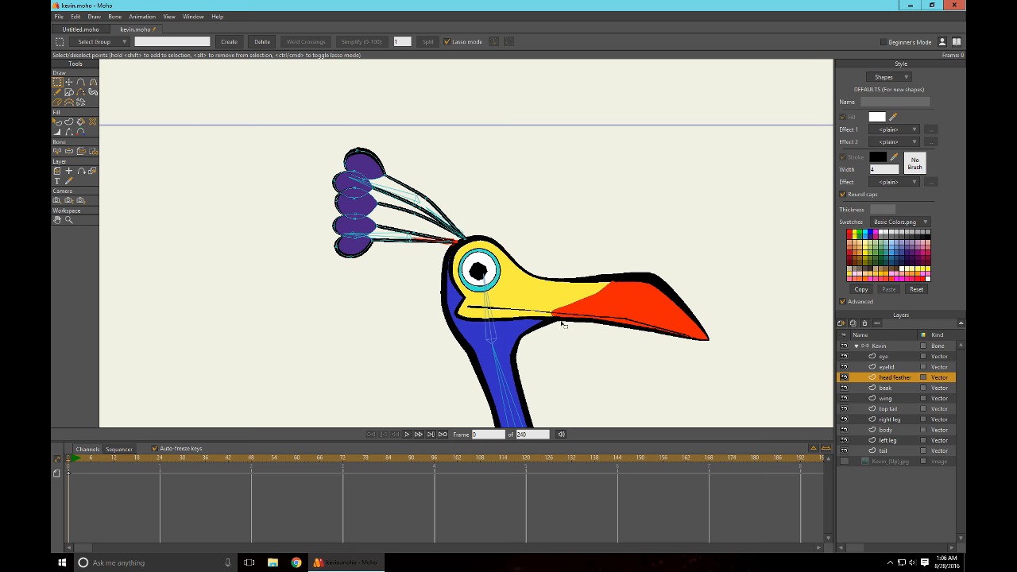
scroll(562, 323, "down", 10)
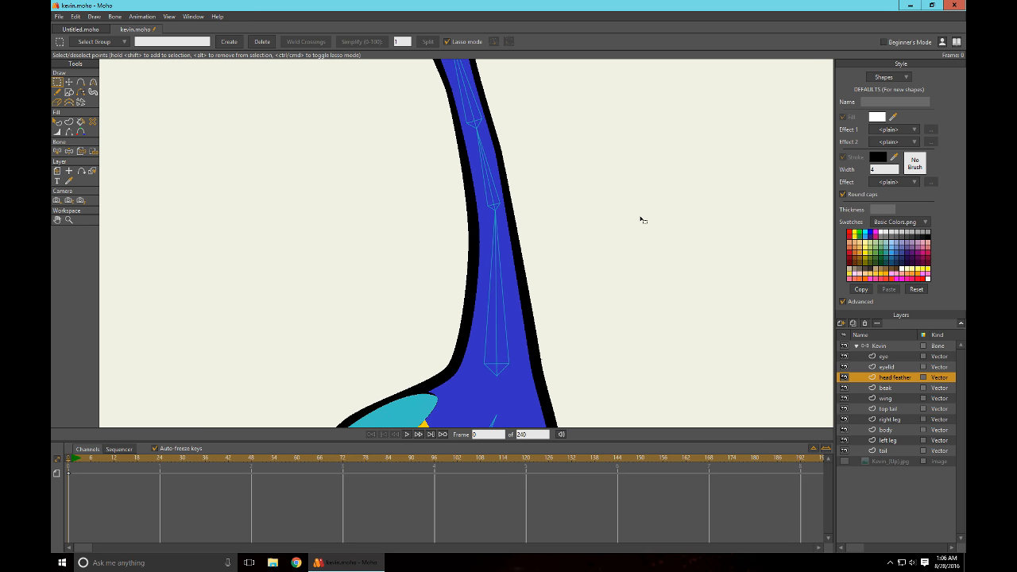
scroll(628, 177, "up", 2)
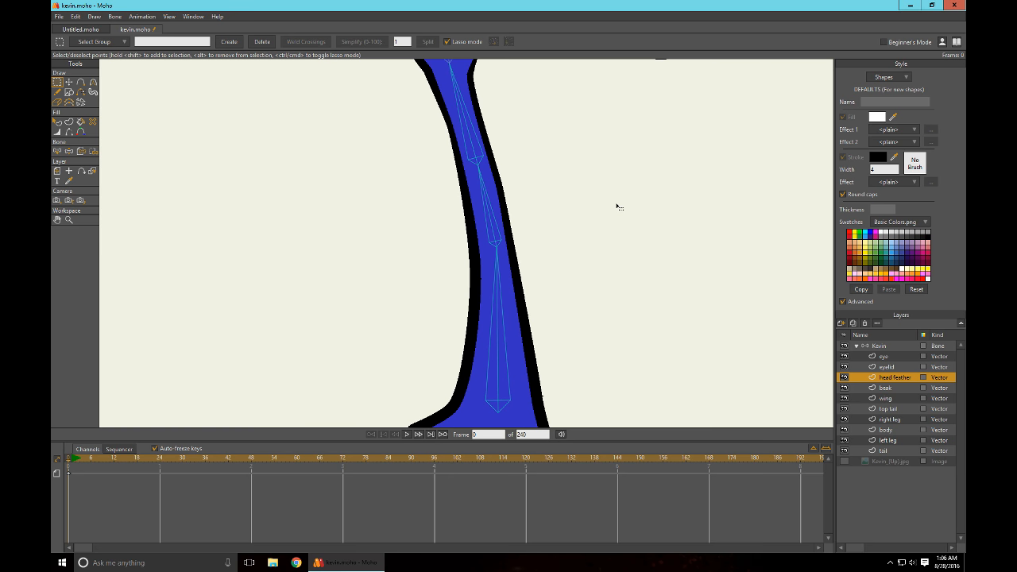
scroll(618, 206, "up", 6)
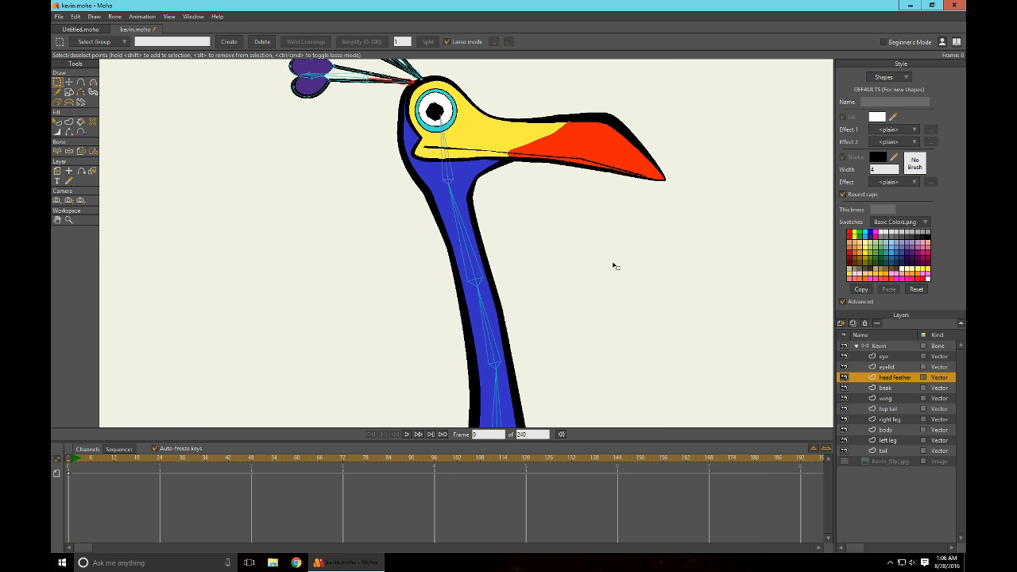
scroll(640, 279, "down", 10)
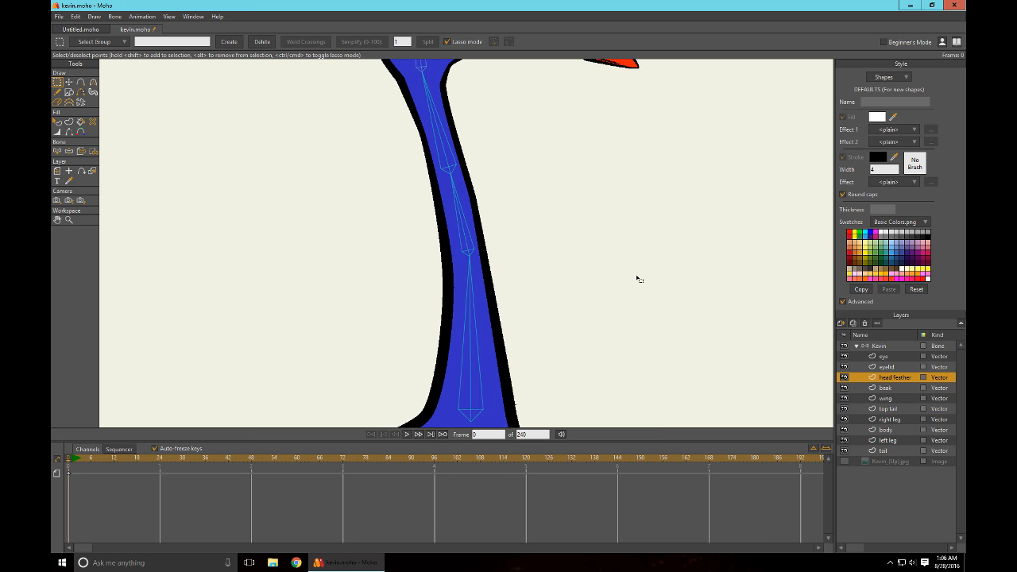
left_click_drag(592, 197, 613, 264)
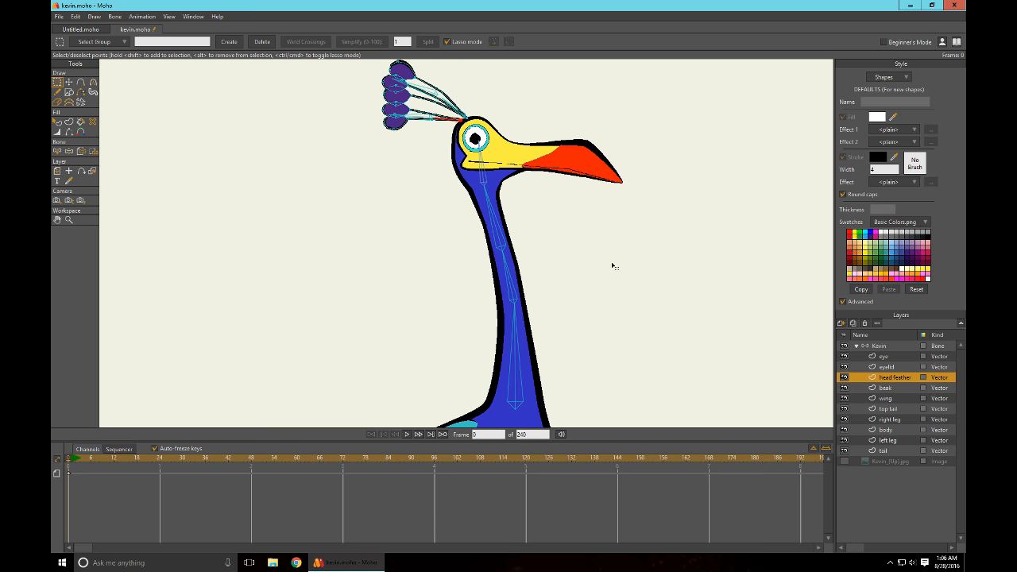
scroll(588, 244, "up", 3)
scroll(635, 232, "down", 10)
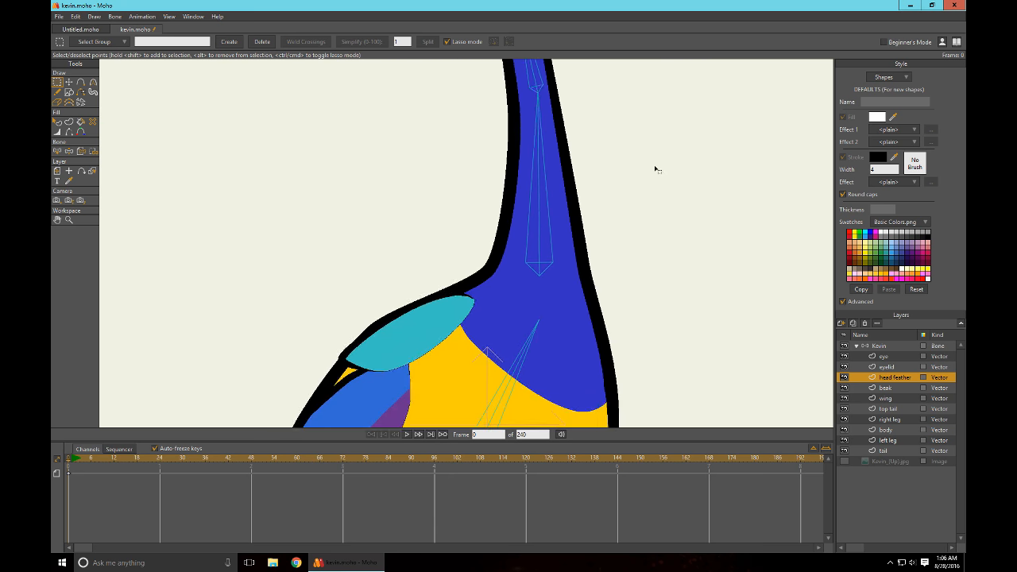
scroll(705, 224, "down", 3)
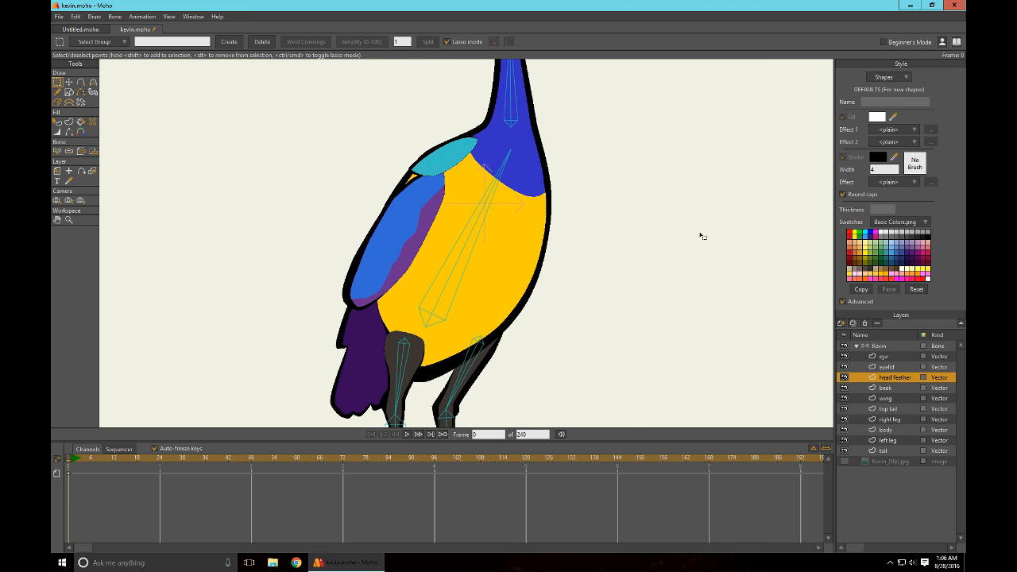
On the body layer, bind the points around the torso to the large torso bone, B1
left_click(890, 429)
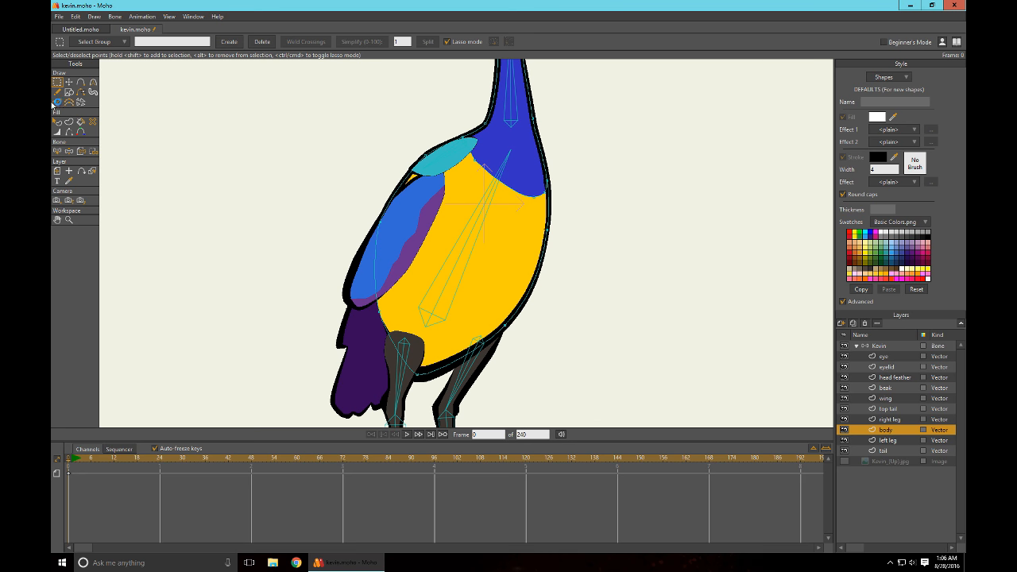
left_click(57, 151)
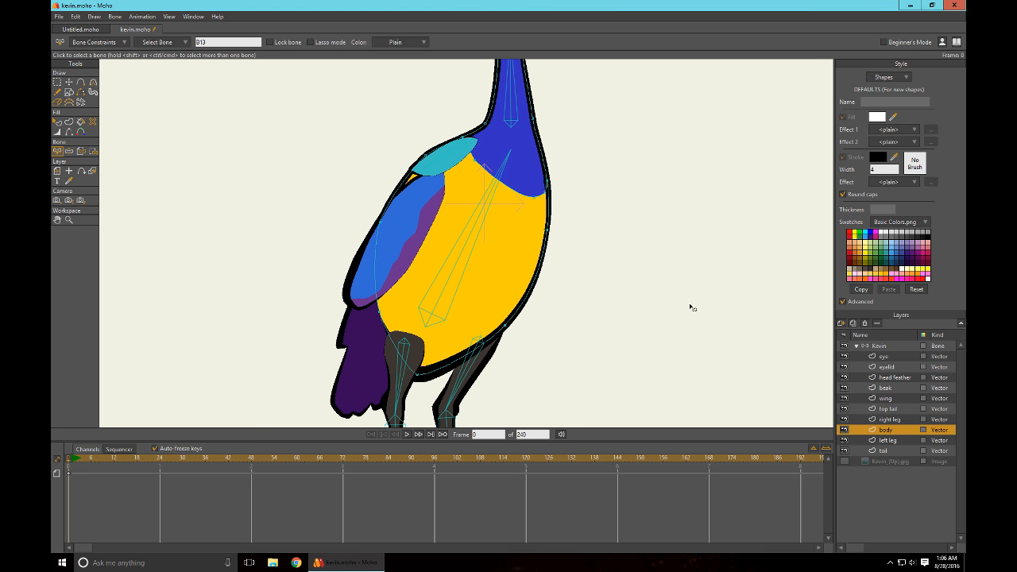
left_click(435, 312)
left_click(93, 151)
mouse_move(317, 232)
left_mouse_down()
mouse_move(332, 342)
mouse_move(399, 408)
mouse_move(493, 400)
mouse_move(592, 363)
mouse_move(638, 303)
mouse_move(654, 226)
mouse_move(566, 154)
mouse_move(516, 149)
mouse_move(456, 125)
mouse_move(397, 130)
mouse_move(345, 155)
left_mouse_up()
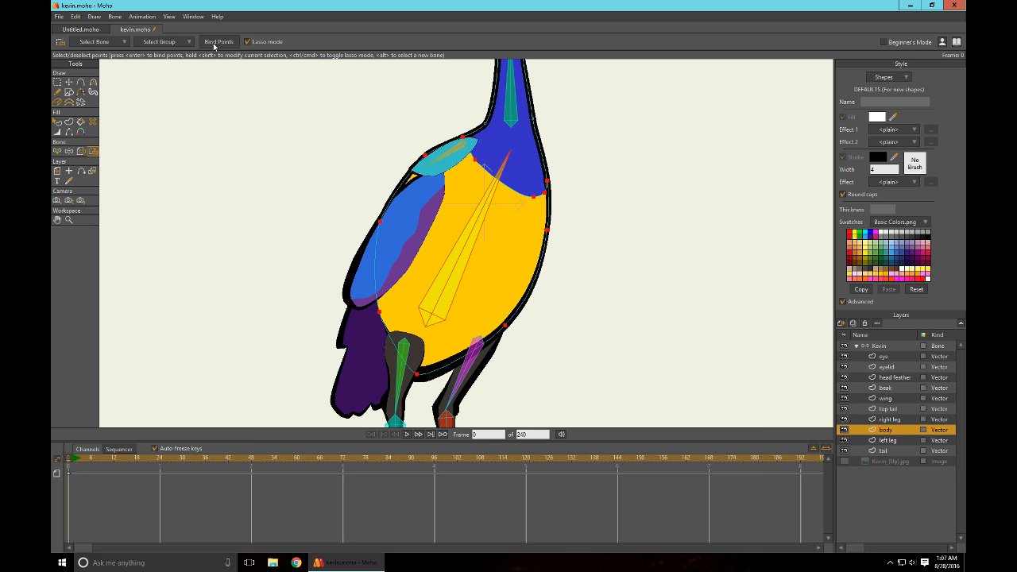
Bind the three lower neck points on both sides of the neck to the lowest neck bone, B2
left_click_drag(600, 127, 585, 270)
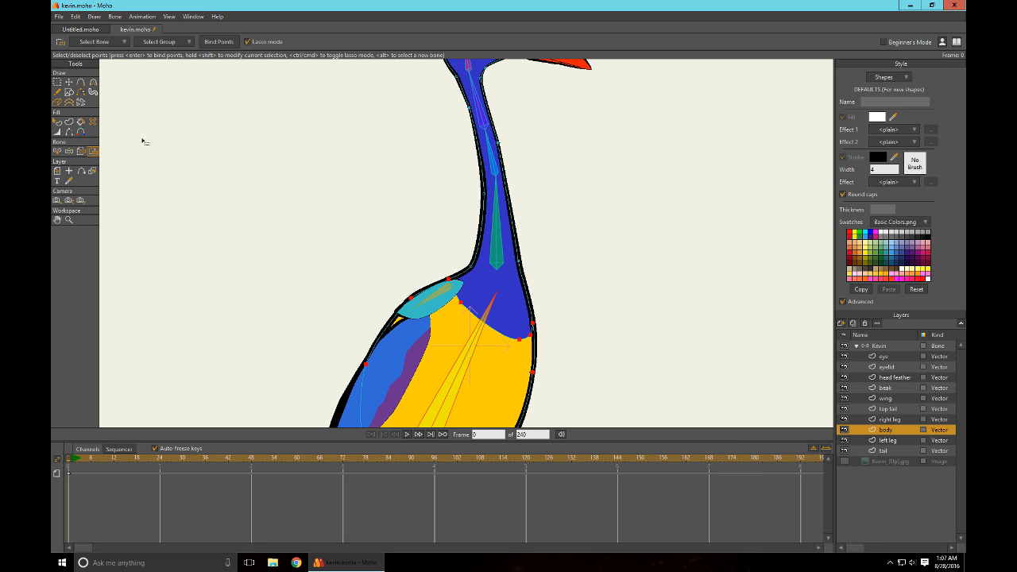
left_click(60, 152)
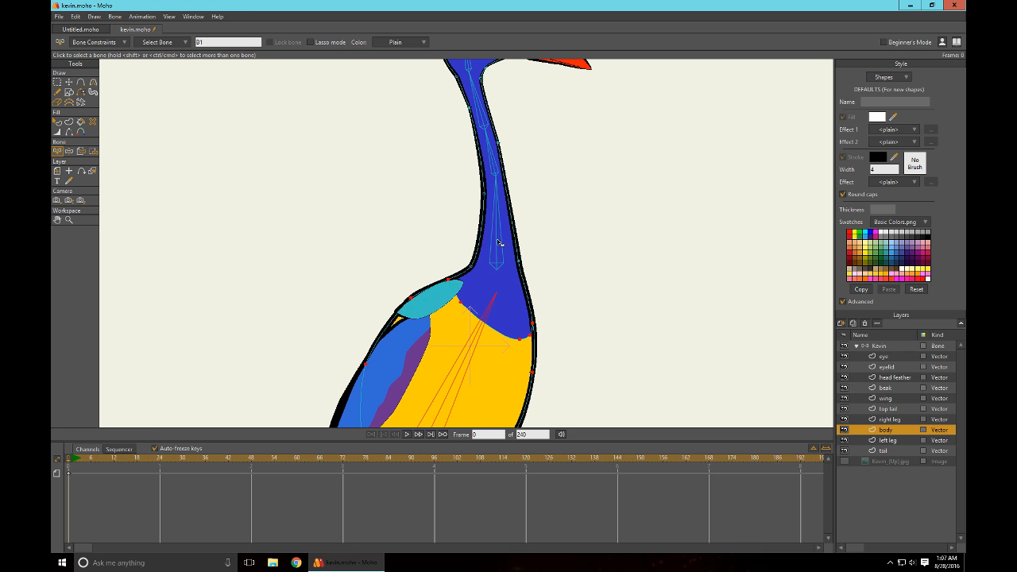
left_click(463, 243)
key("i")
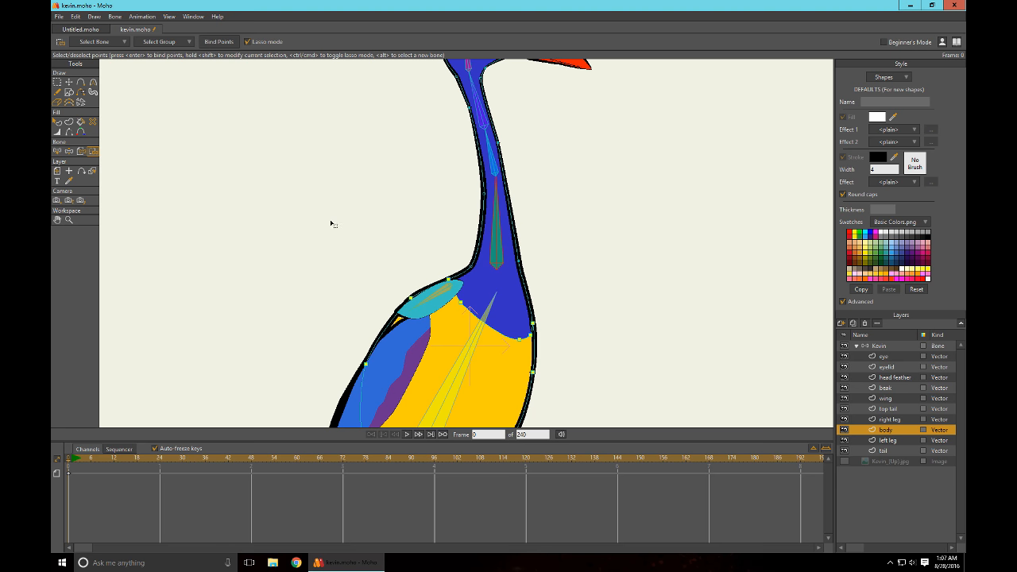
left_click_drag(476, 237, 461, 266)
left_click_drag(523, 280, 526, 238)
left_click_drag(502, 200, 466, 188)
left_click(207, 43)
Bind the point on the front edge of the mid-neck to the short neck bone B3
left_click(56, 151)
left_click_drag(587, 153, 609, 201)
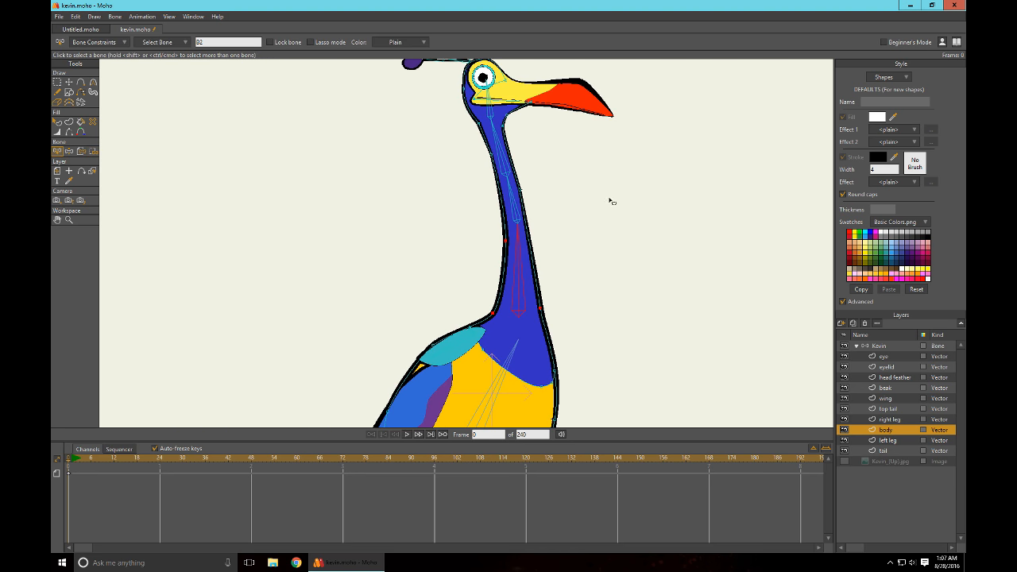
left_click(518, 212)
left_click(93, 151)
mouse_move(546, 170)
left_mouse_down()
mouse_move(554, 214)
mouse_move(571, 182)
left_mouse_up()
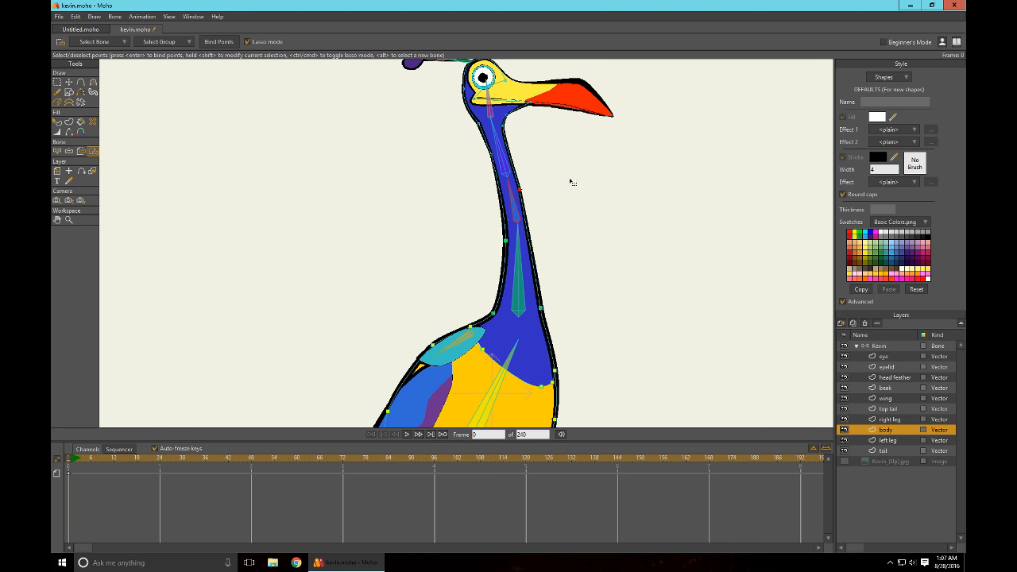
left_click(216, 45)
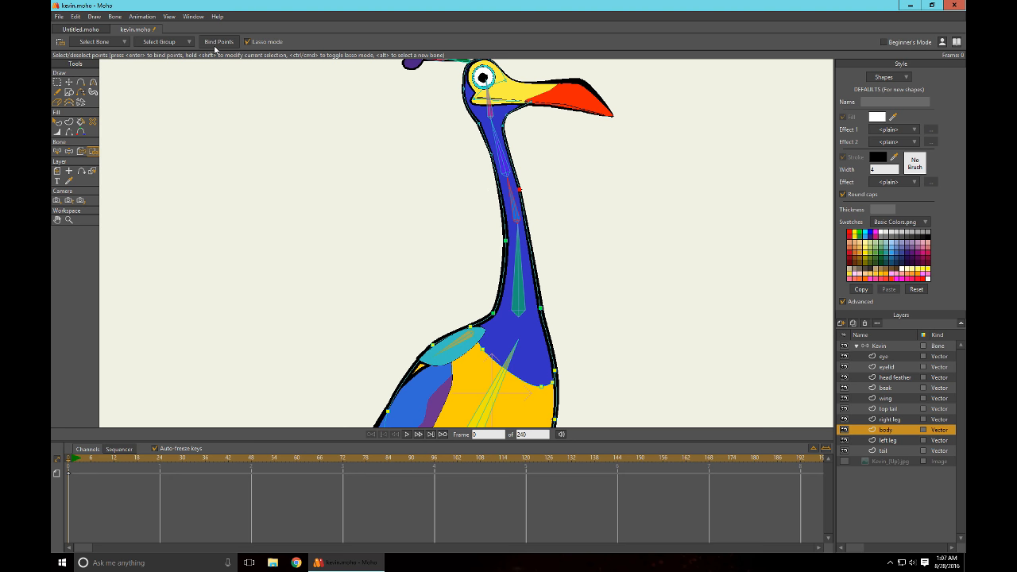
Bind the three upper neck points on both sides of the neck to the upper neck bone B4
left_click(56, 153)
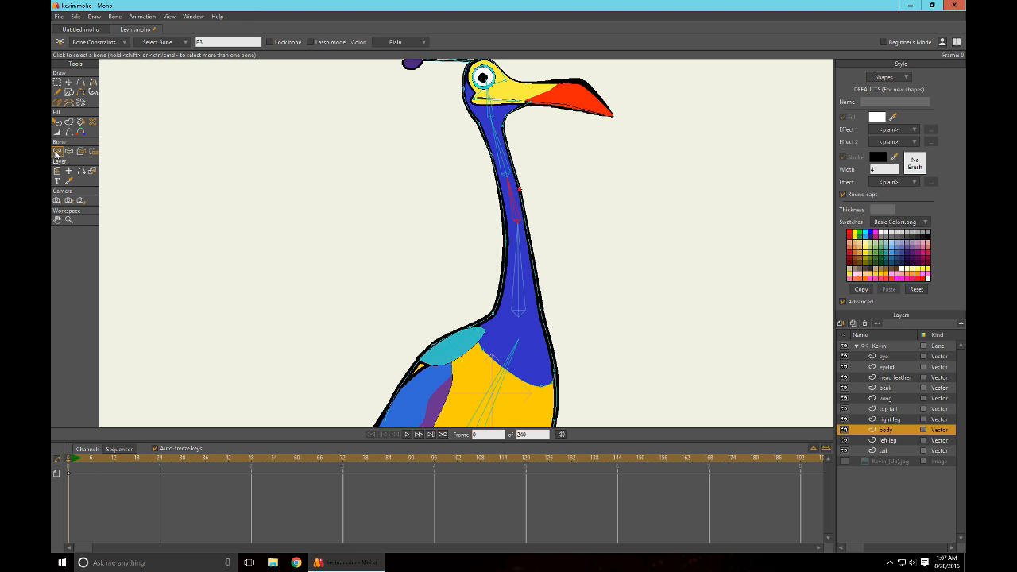
left_click(503, 164)
key("i")
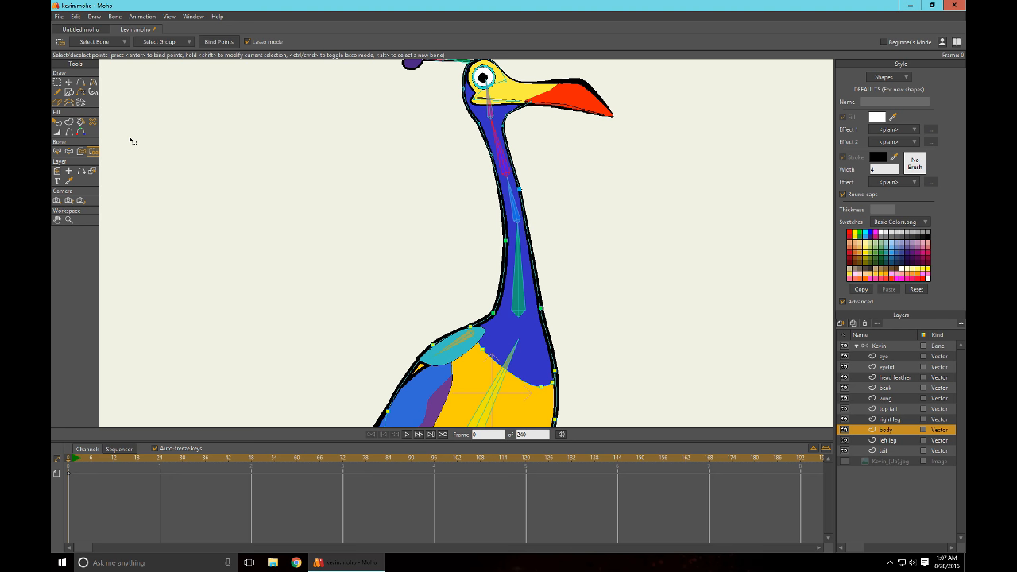
scroll(610, 183, "up", 2)
left_click_drag(626, 123, 603, 223)
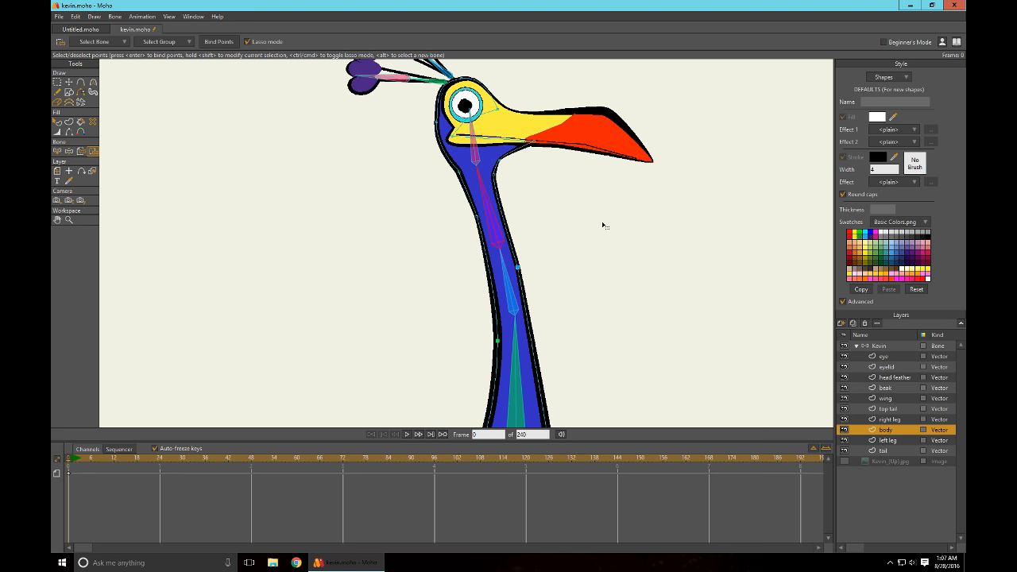
mouse_move(421, 193)
left_mouse_down()
mouse_move(434, 227)
mouse_move(471, 236)
mouse_move(514, 205)
left_mouse_up()
mouse_move(514, 180)
left_mouse_down()
mouse_move(469, 162)
mouse_move(426, 181)
left_mouse_up()
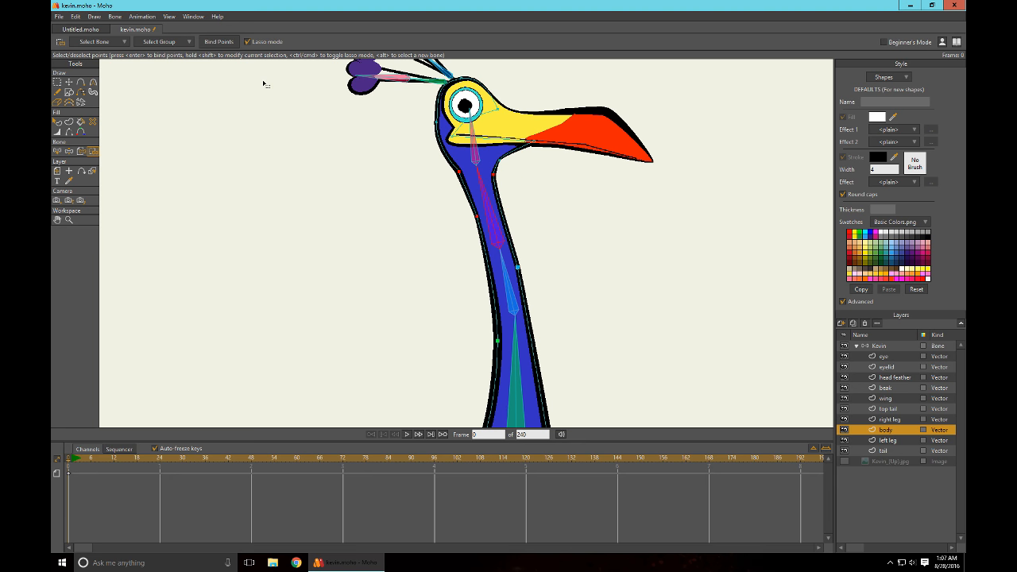
left_click(220, 43)
Bind the body layer's points around the head to the head bone B5
key("z")
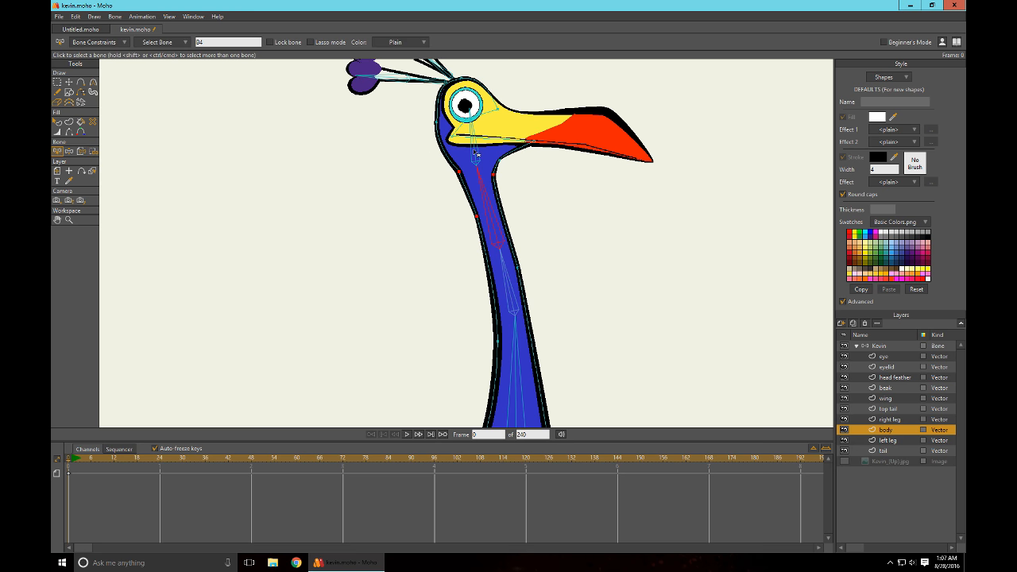
left_click(472, 148)
left_click(95, 154)
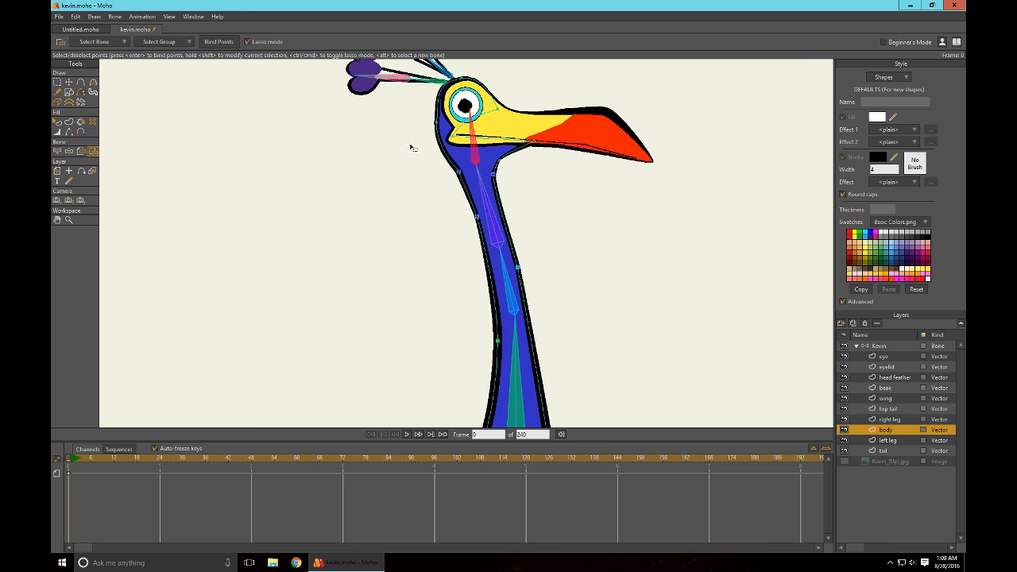
mouse_move(412, 116)
left_mouse_down()
mouse_move(422, 153)
mouse_move(505, 167)
mouse_move(533, 170)
mouse_move(561, 150)
mouse_move(542, 100)
mouse_move(493, 70)
mouse_move(430, 77)
mouse_move(406, 119)
left_mouse_up()
left_click(219, 46)
Test-bend the neck and head by manipulating the bones on the Kevin layer, and undo the pose
left_click(56, 151)
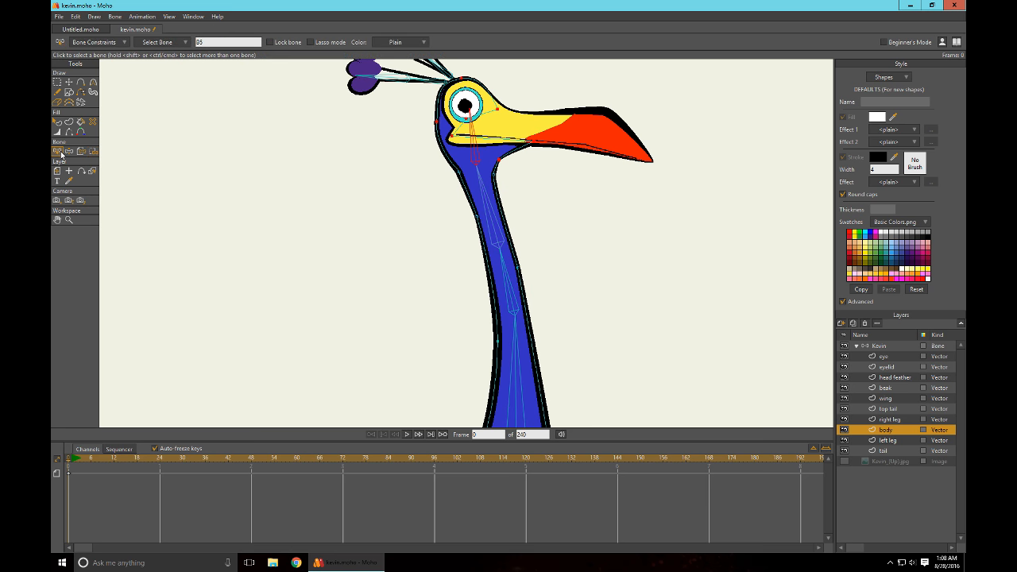
left_click(874, 347)
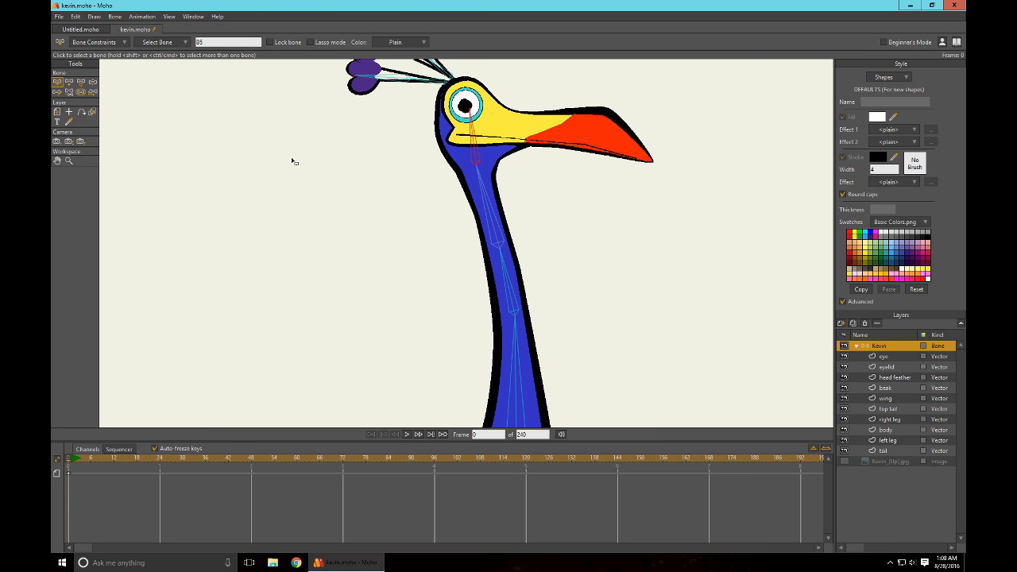
key("z")
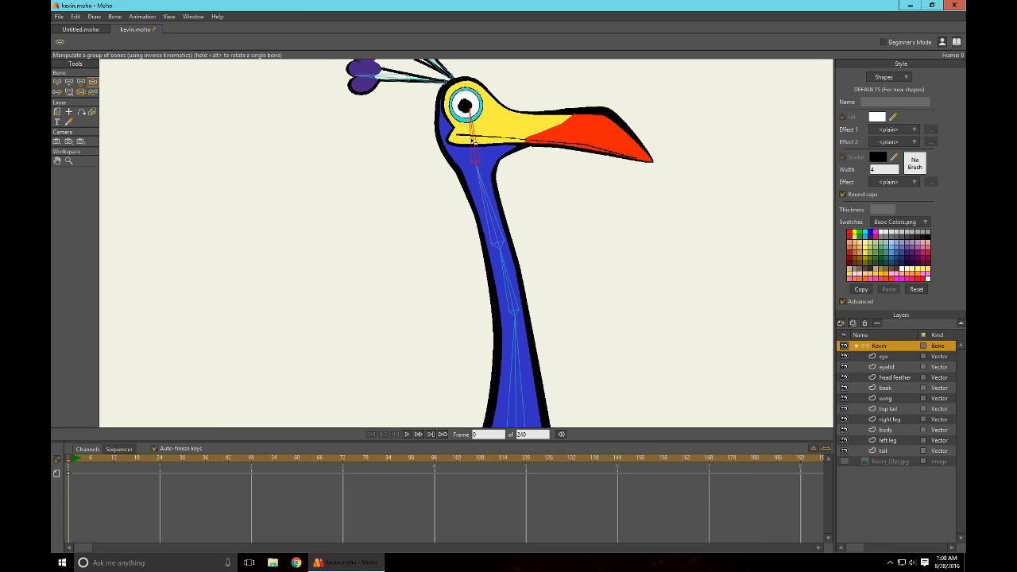
left_click_drag(472, 140, 438, 248)
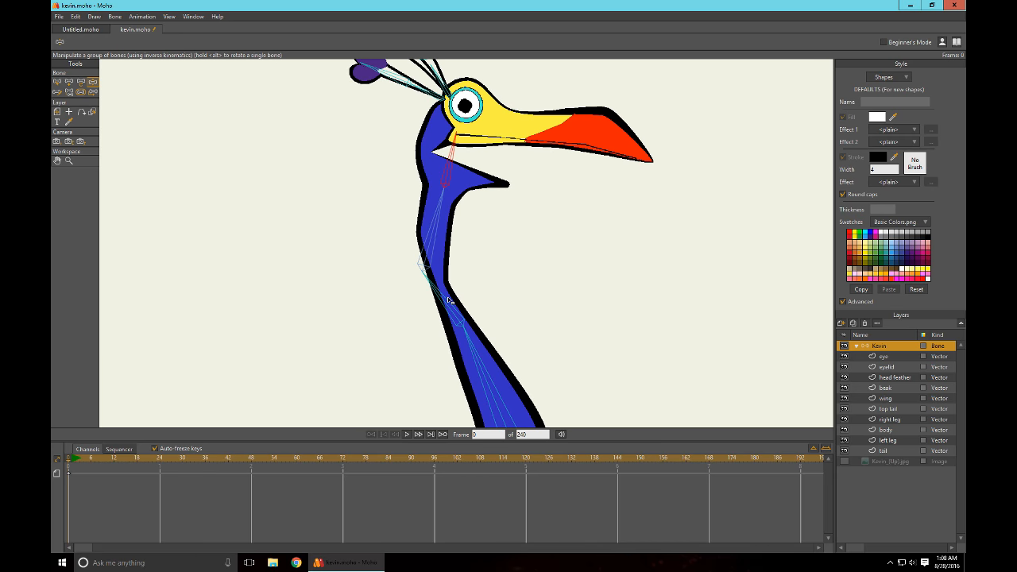
left_click_drag(449, 300, 549, 316)
scroll(550, 317, "down", 3)
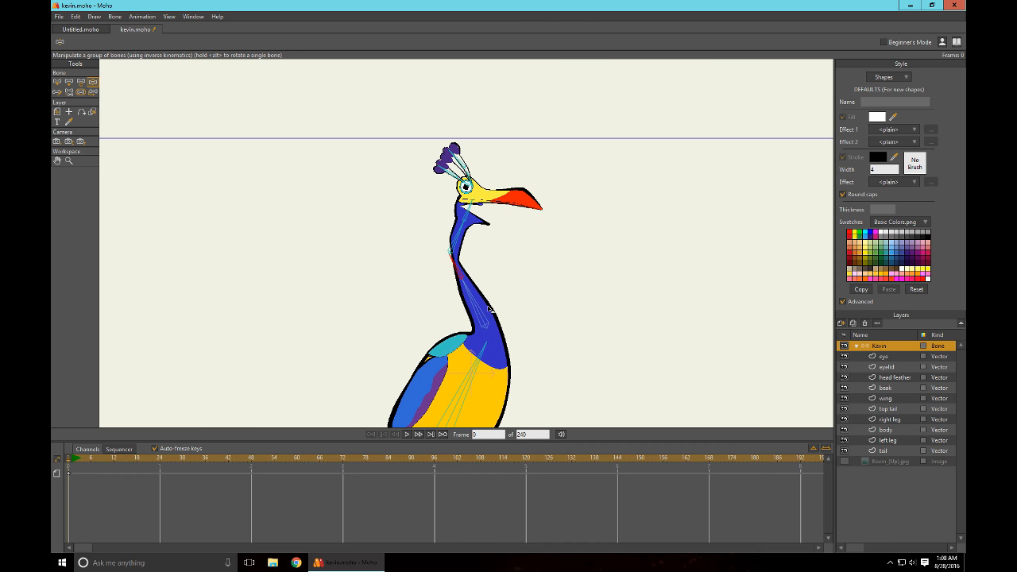
left_click_drag(481, 308, 351, 245)
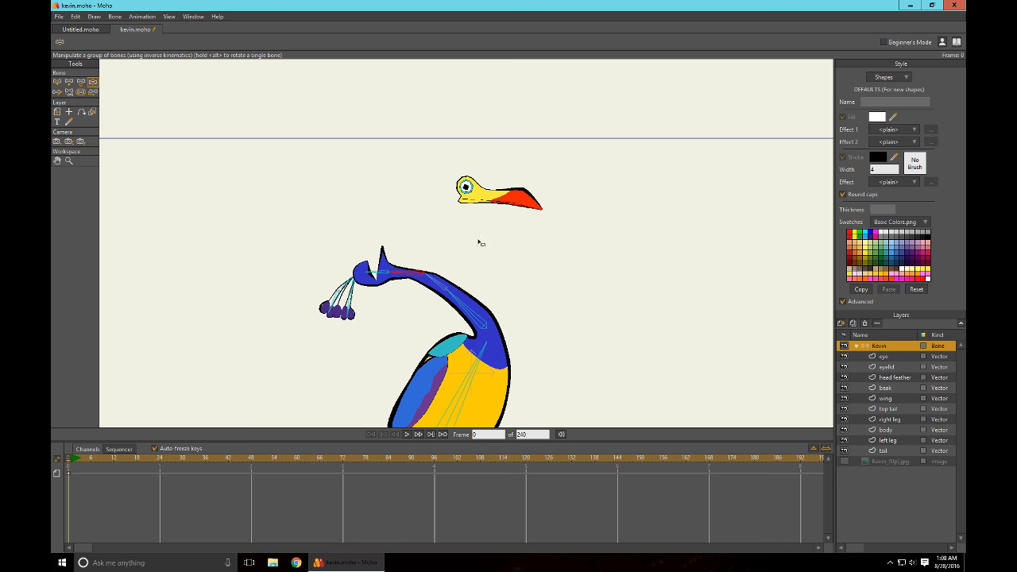
left_click_drag(501, 282, 443, 236)
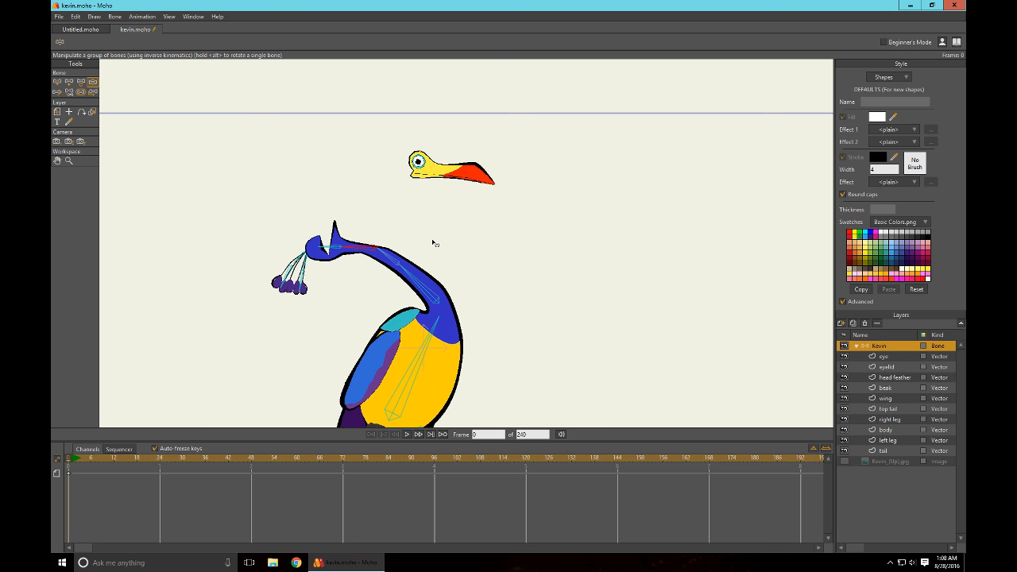
key("ctrl+z")
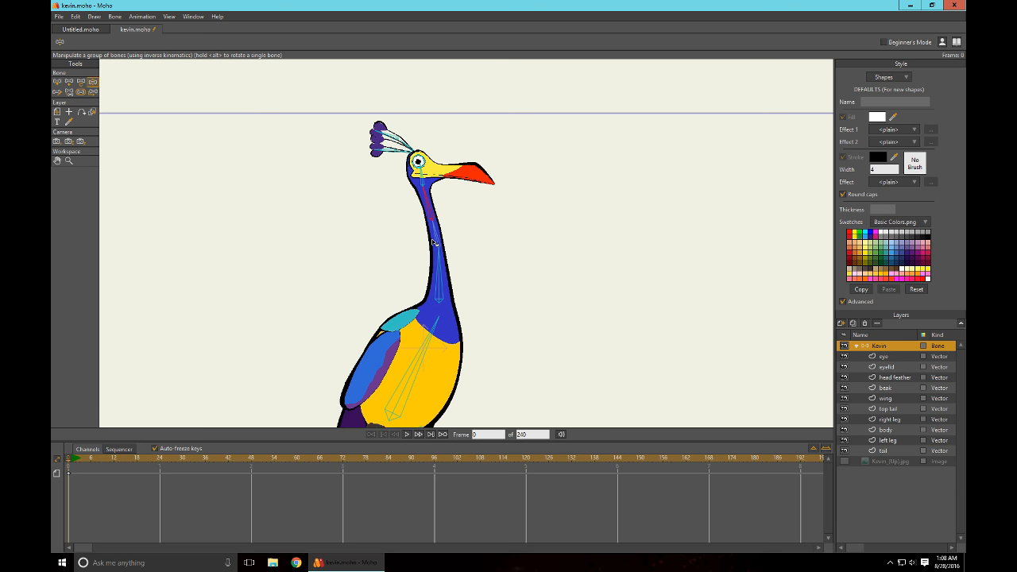
Examine the mid-neck and lower-neck bones, B3 and B2, against the points on the body layer
scroll(434, 242, "up", 5)
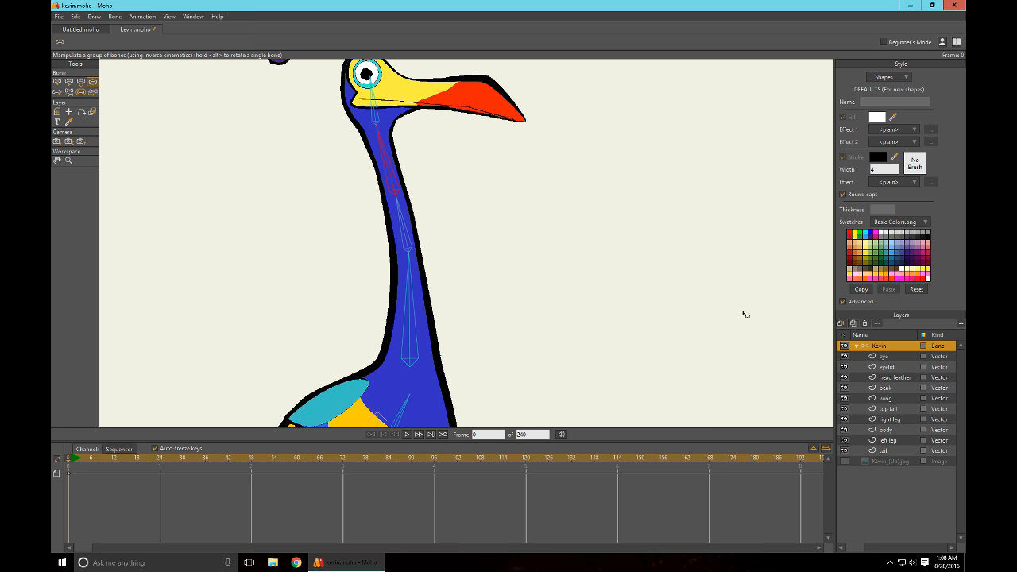
left_click(892, 431)
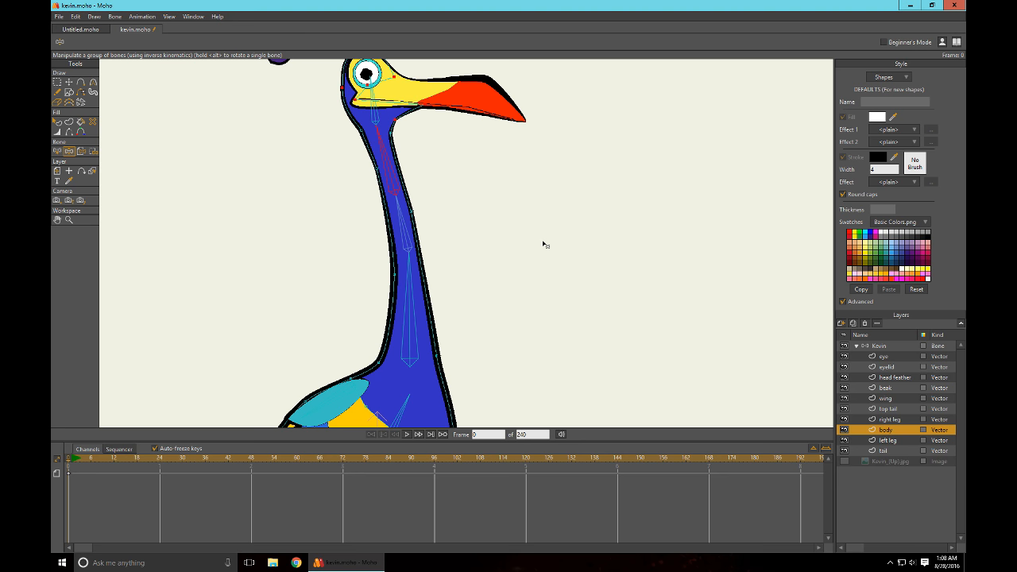
left_click(56, 151)
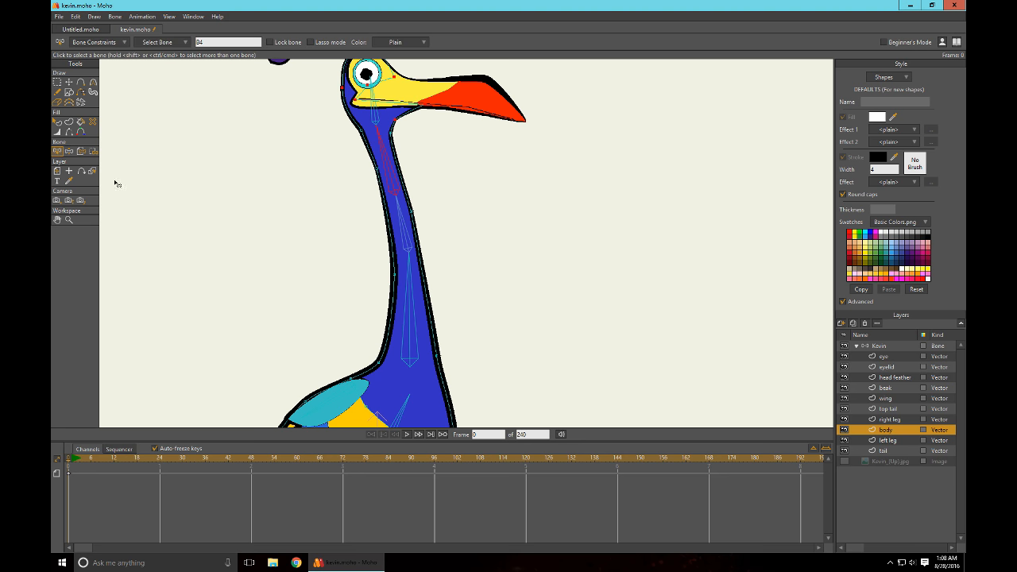
left_click(410, 237)
left_click_drag(537, 139, 568, 204)
scroll(531, 275, "up", 2)
scroll(524, 272, "down", 3)
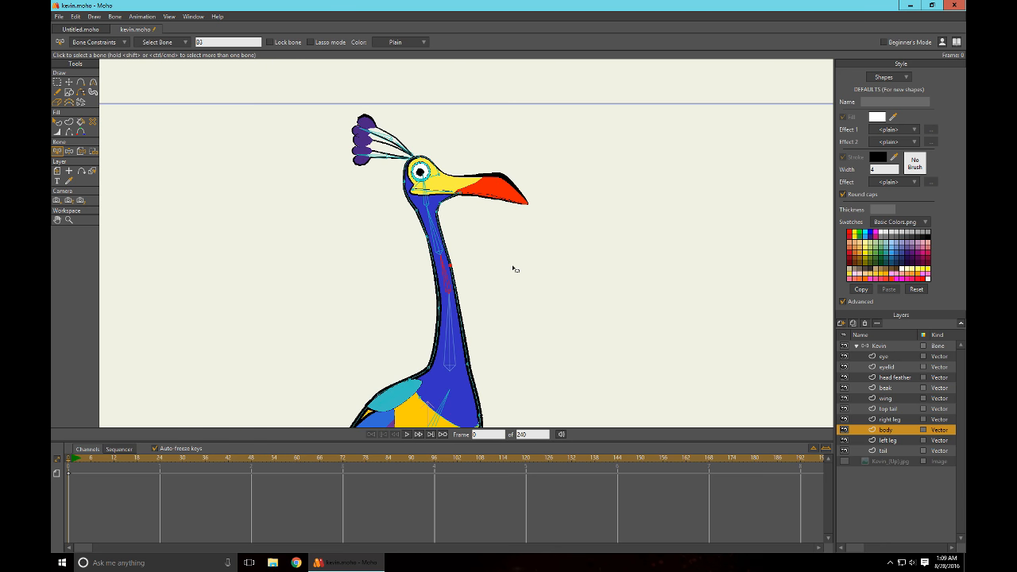
left_click(453, 351)
On the Kevin bone layer, reparent the upper neck bone B4 to the lowest neck bone B2
left_click(877, 346)
left_click_drag(622, 323, 546, 240)
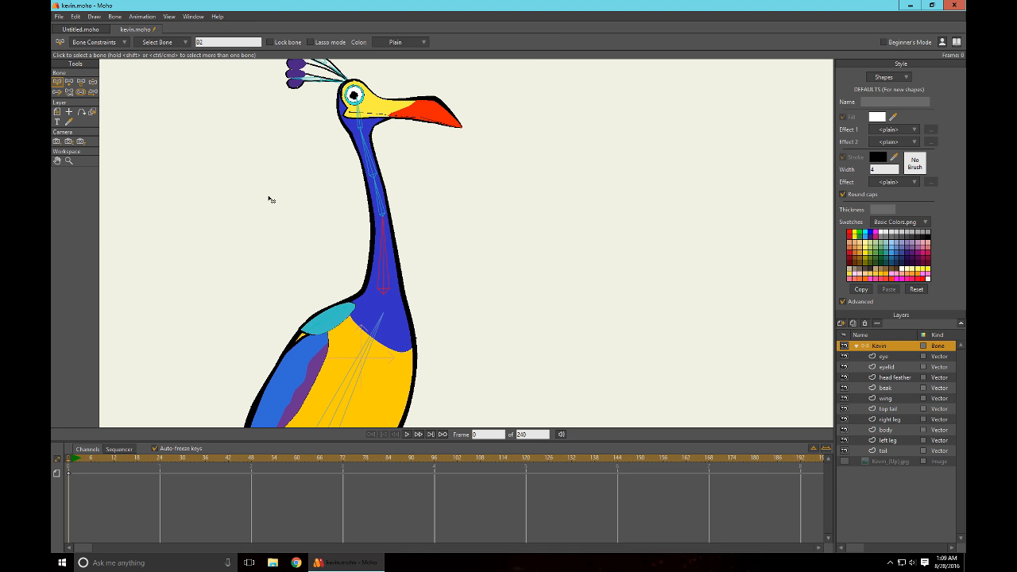
left_click(70, 92)
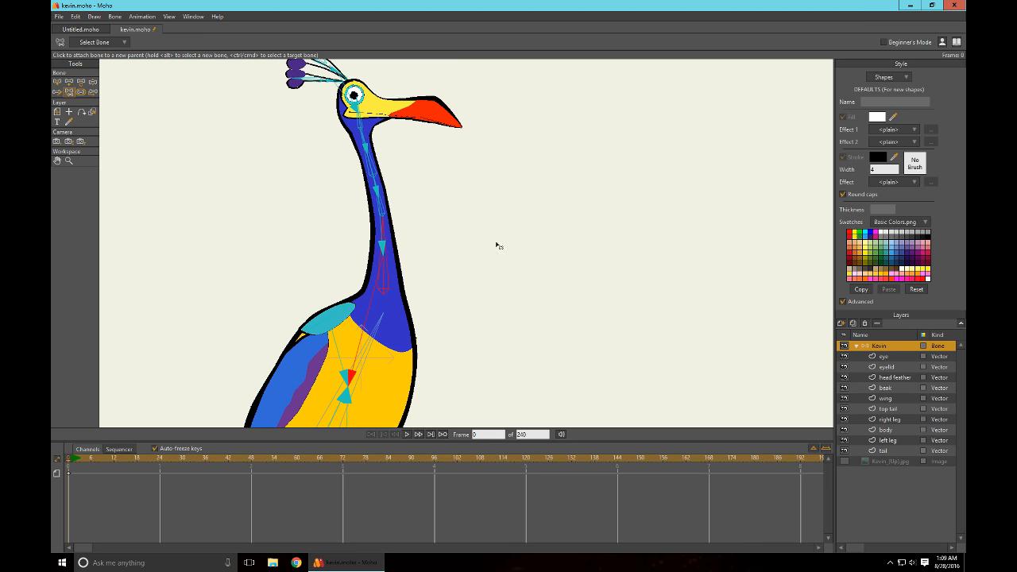
scroll(500, 245, "up", 2)
left_click_drag(398, 163, 442, 201)
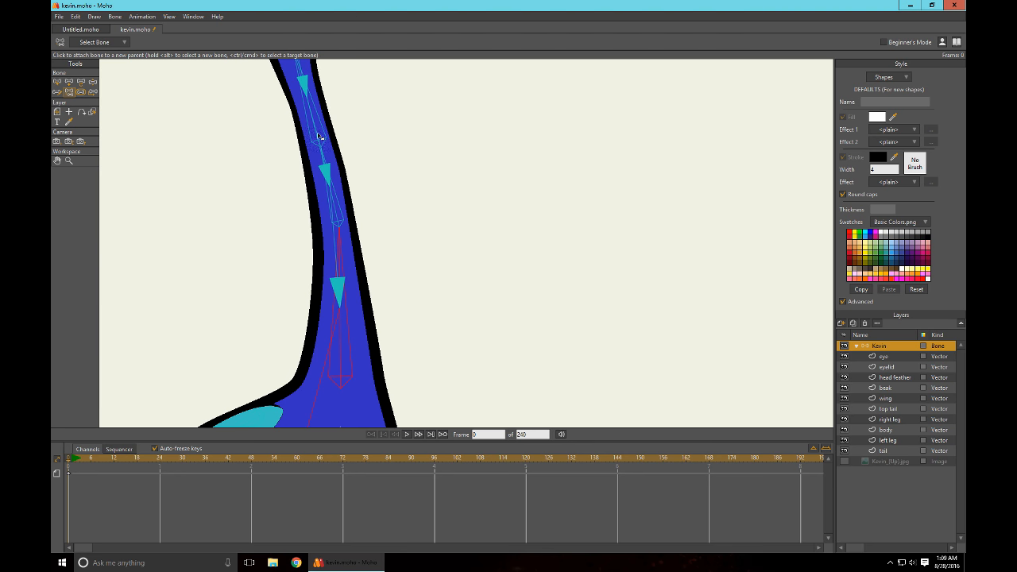
left_click(57, 82)
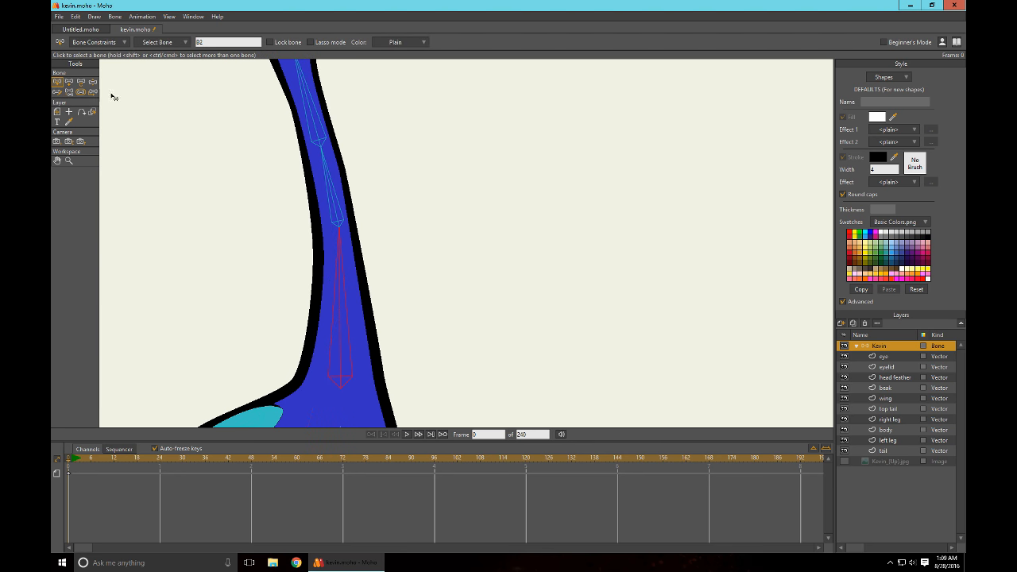
left_click(317, 125)
left_click(70, 91)
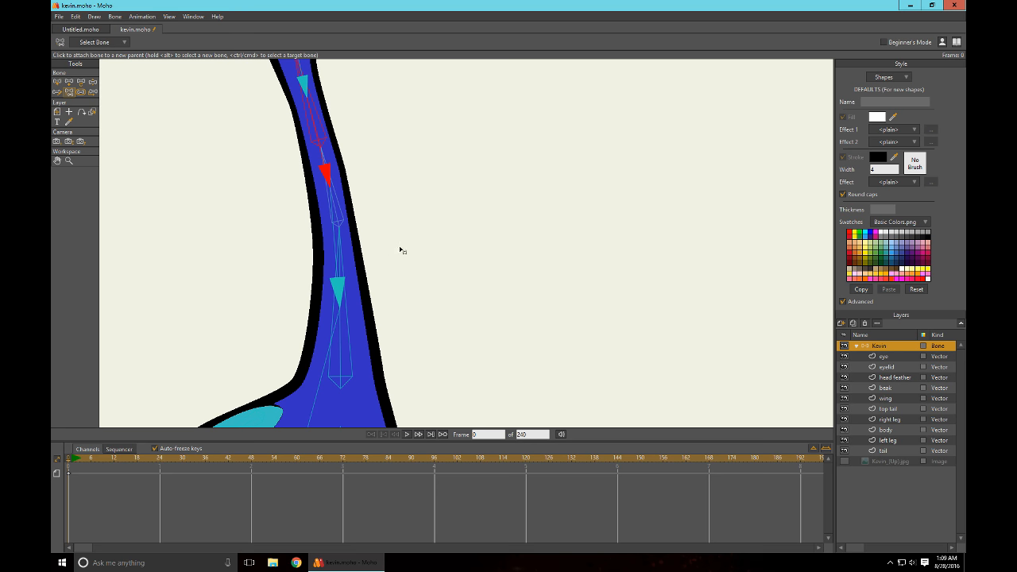
left_click(342, 382)
Delete the short mid-neck bone B3 between the upper and lowest neck bones
left_click(57, 81)
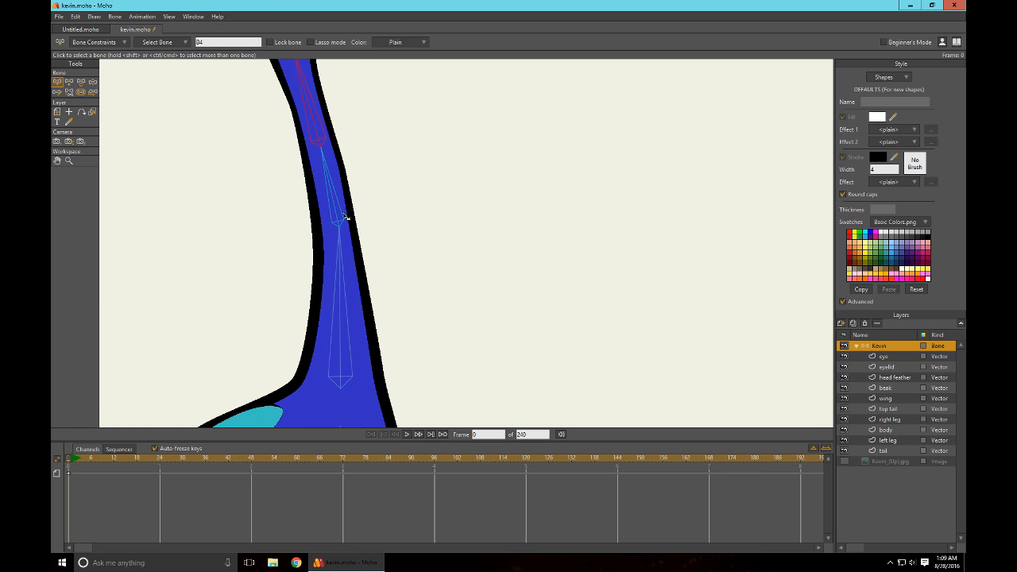
left_click(336, 209)
key("Delete")
scroll(385, 201, "down", 3)
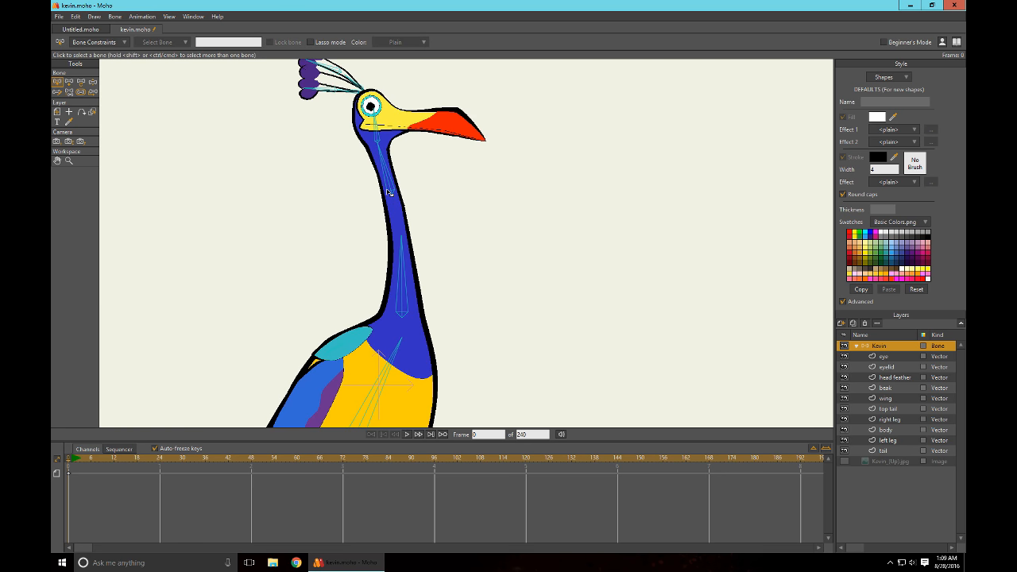
Move the upper neck bone B4 down the neck until its base meets the tip of the lowest neck bone
left_click(82, 82)
scroll(541, 241, "up", 3)
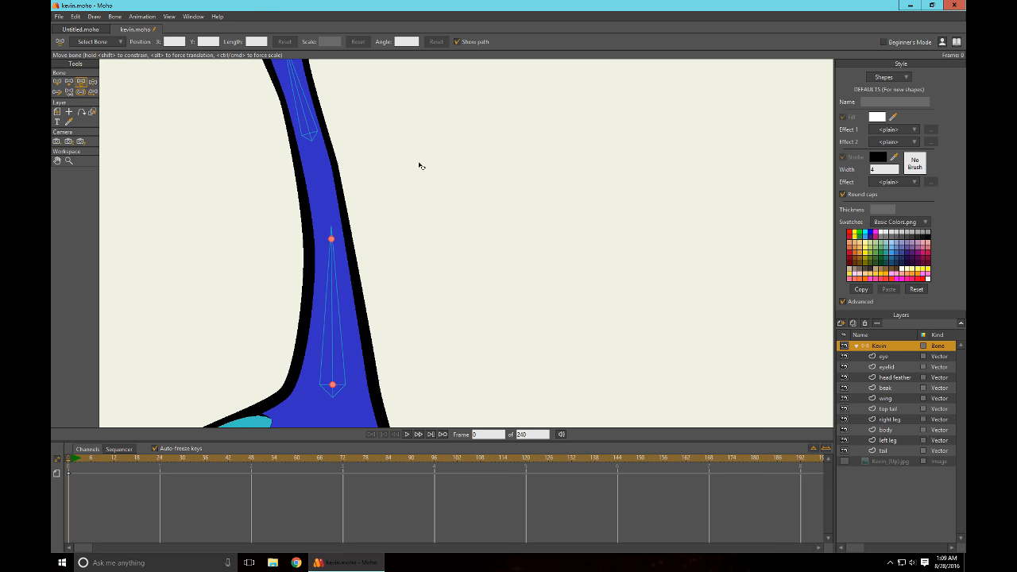
left_click_drag(345, 172, 358, 243)
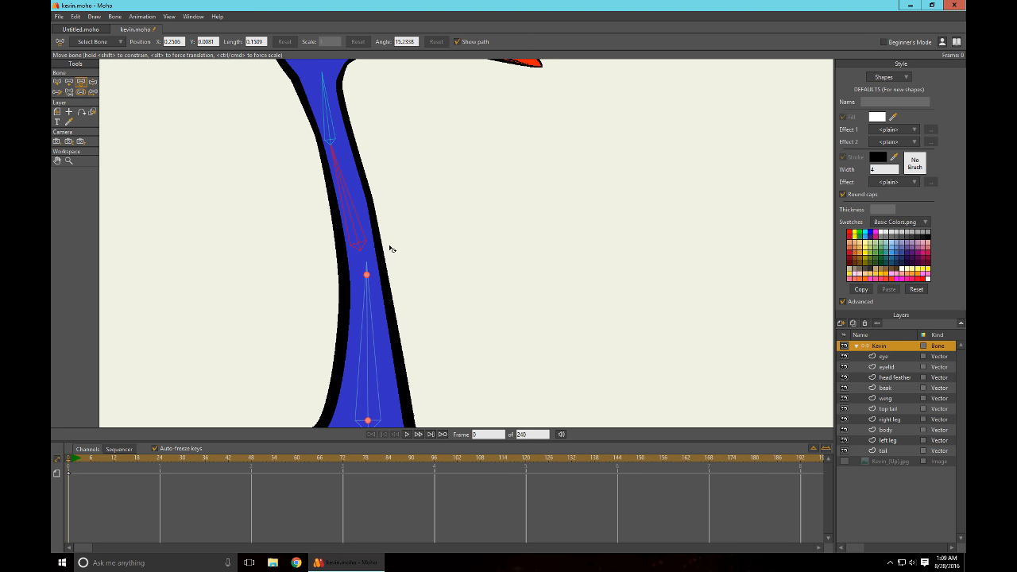
key("ctrl+z")
left_click(348, 168)
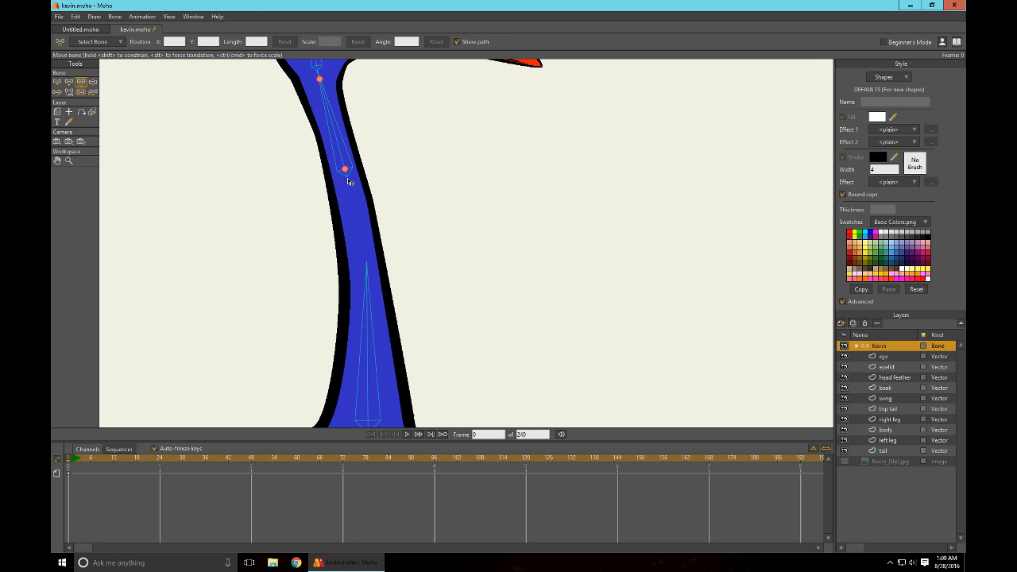
scroll(348, 178, "up", 4)
left_click_drag(347, 185, 536, 311)
left_click_drag(509, 178, 529, 266)
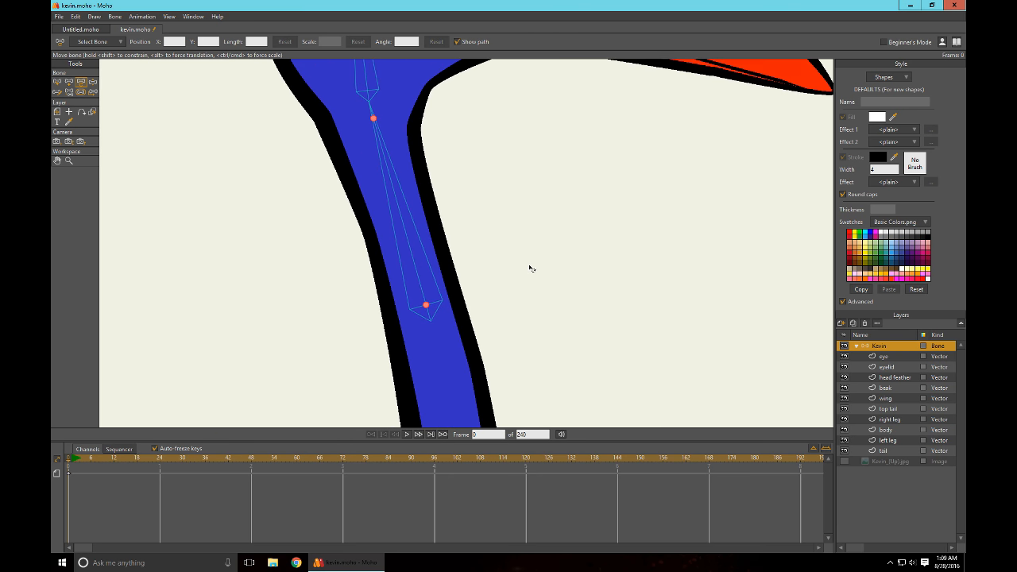
left_click_drag(449, 225, 472, 256)
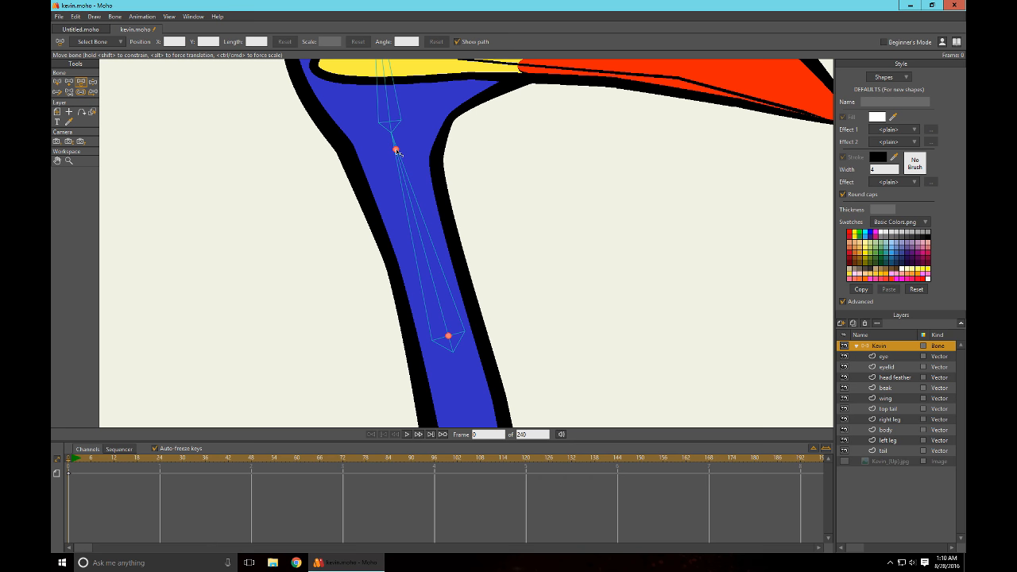
mouse_move(397, 150)
left_mouse_down()
mouse_move(391, 121)
mouse_move(400, 152)
left_mouse_up()
left_click_drag(574, 299, 537, 151)
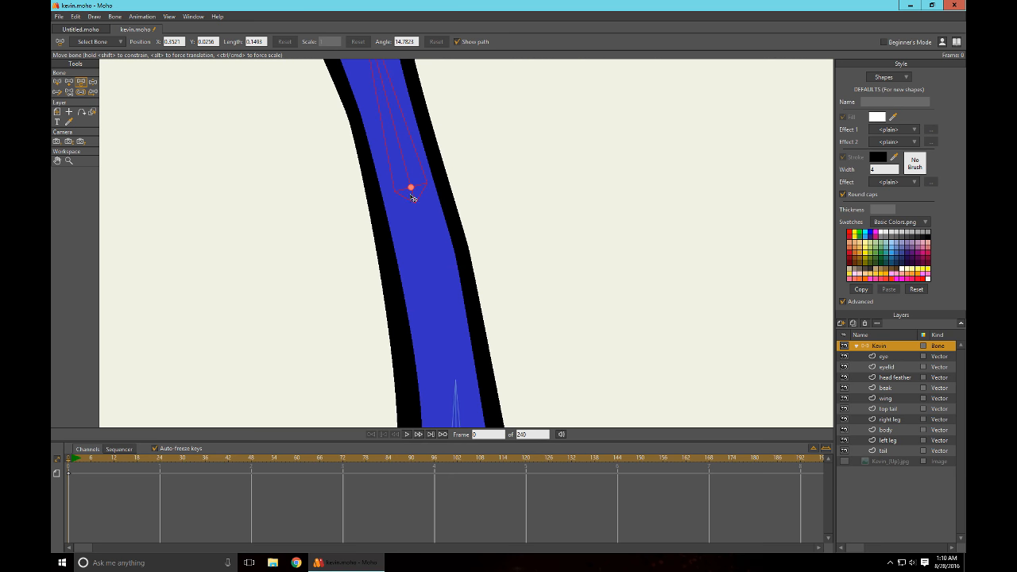
left_click_drag(412, 188, 438, 263)
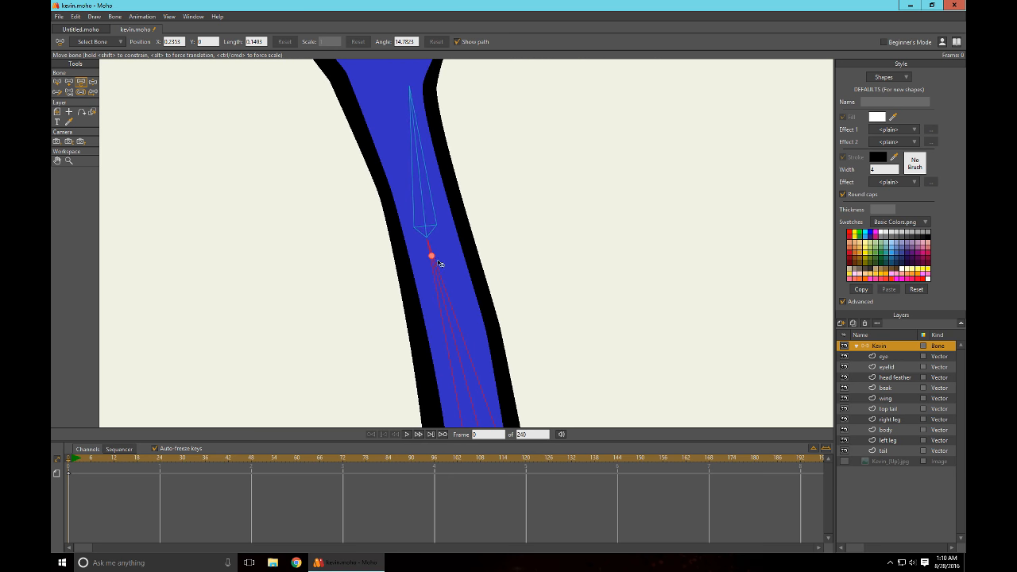
Stretch the upper neck bone up to the top of the neck, to a length of about 0.267
scroll(484, 162, "down", 3)
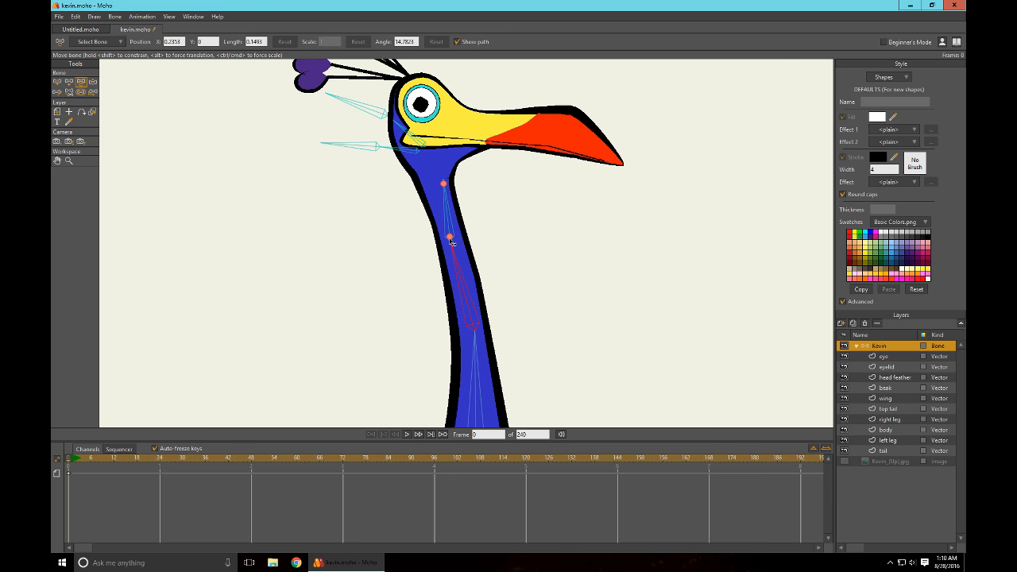
left_click_drag(449, 234, 435, 174)
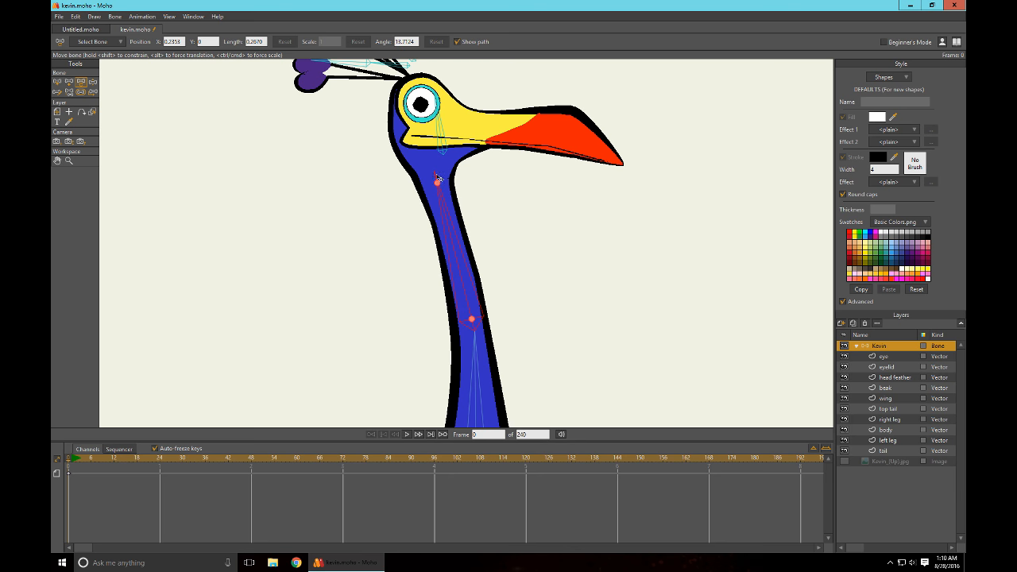
left_click_drag(517, 190, 566, 296)
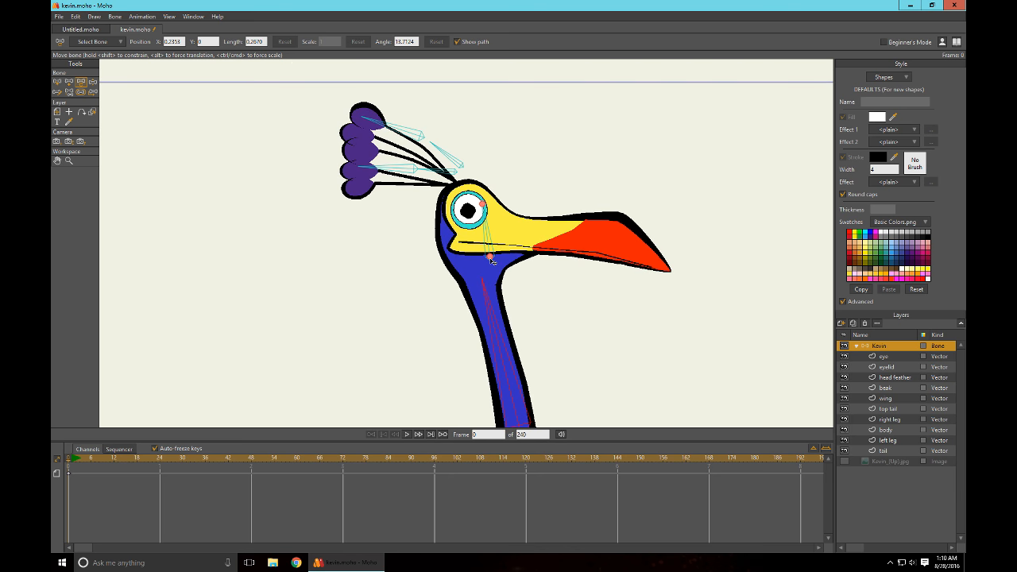
Move the head bone down so its base meets the tip of the upper neck bone
left_click_drag(490, 258, 480, 272)
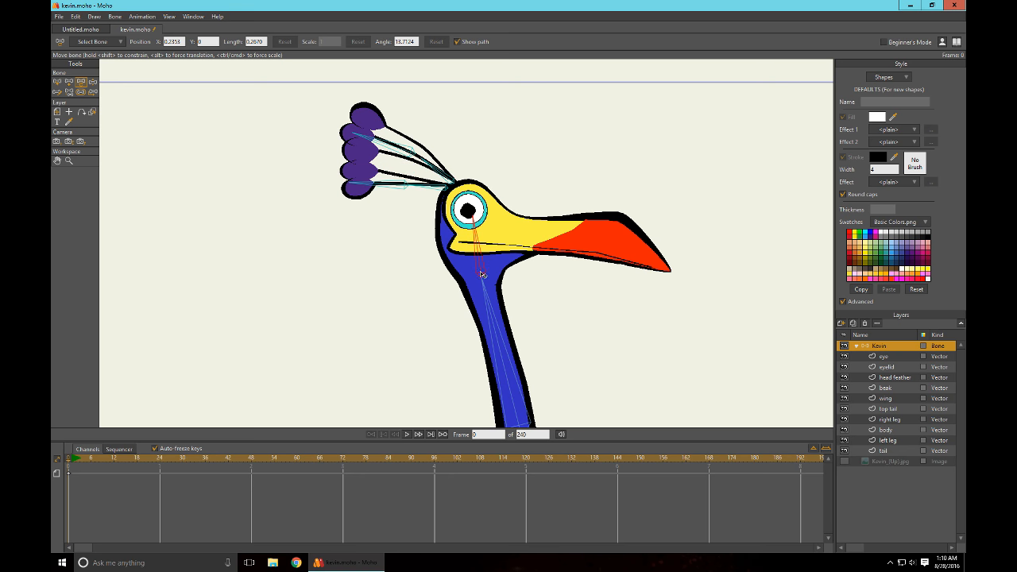
left_click(481, 273)
Test how the neck bends by manipulating the two neck bones, and undo the test pose
scroll(631, 358, "down", 1)
left_click_drag(631, 360, 592, 195)
left_click(93, 82)
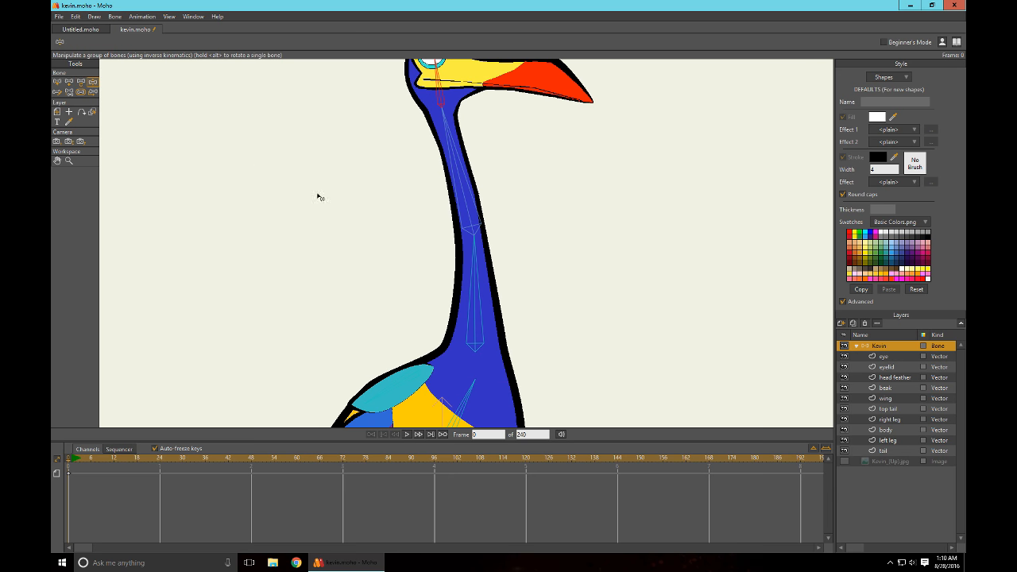
left_click_drag(473, 271, 463, 172)
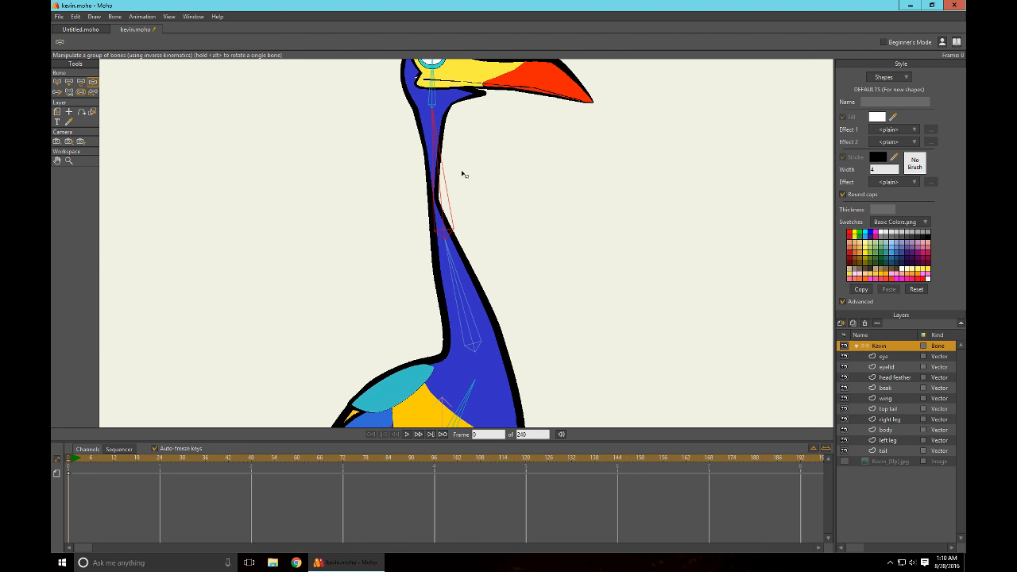
key("ctrl+z")
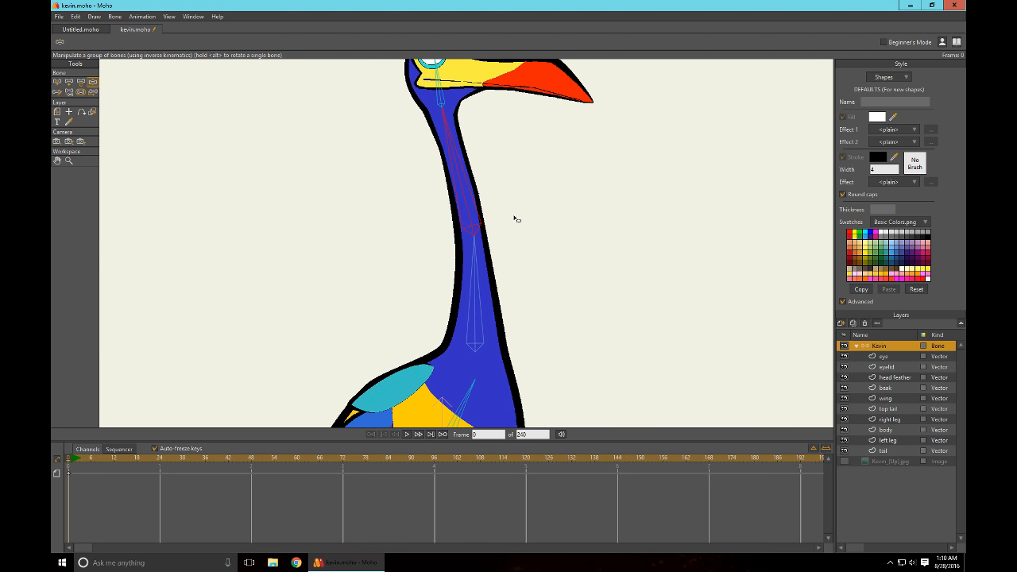
On the body layer, check which outline points are bound to the upper neck bone B4 and the lowest neck bone B2
left_click(59, 82)
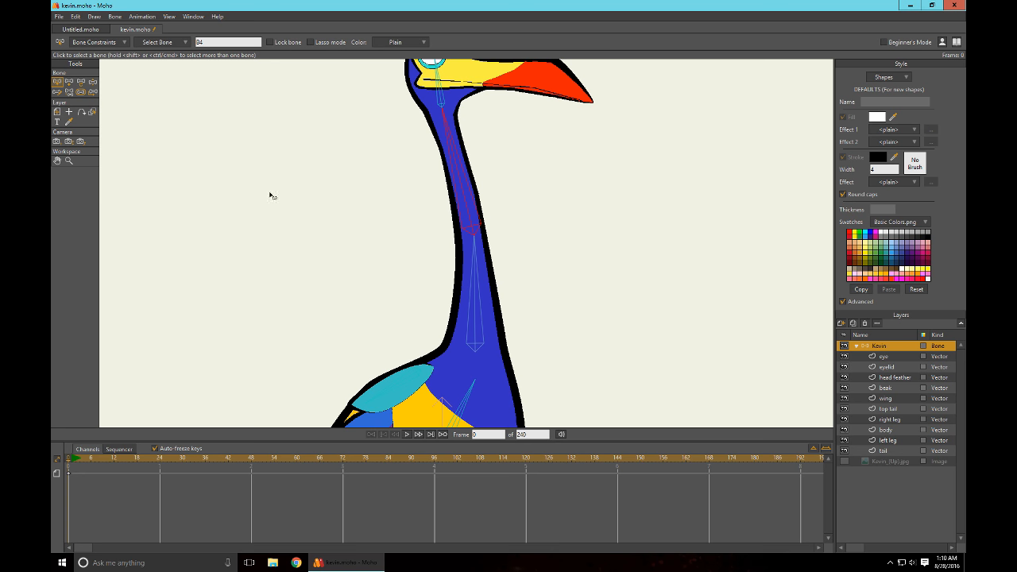
left_click(892, 429)
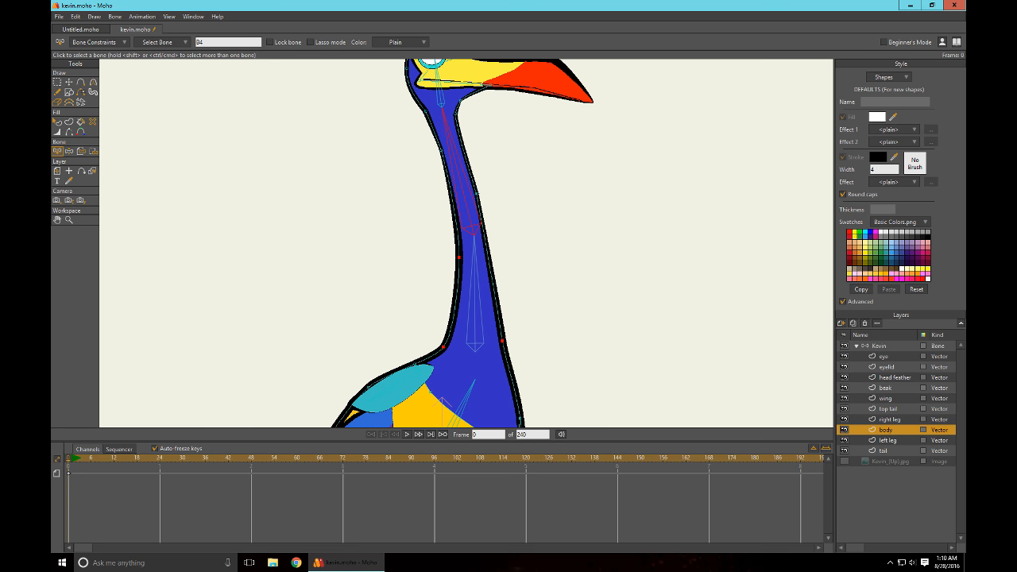
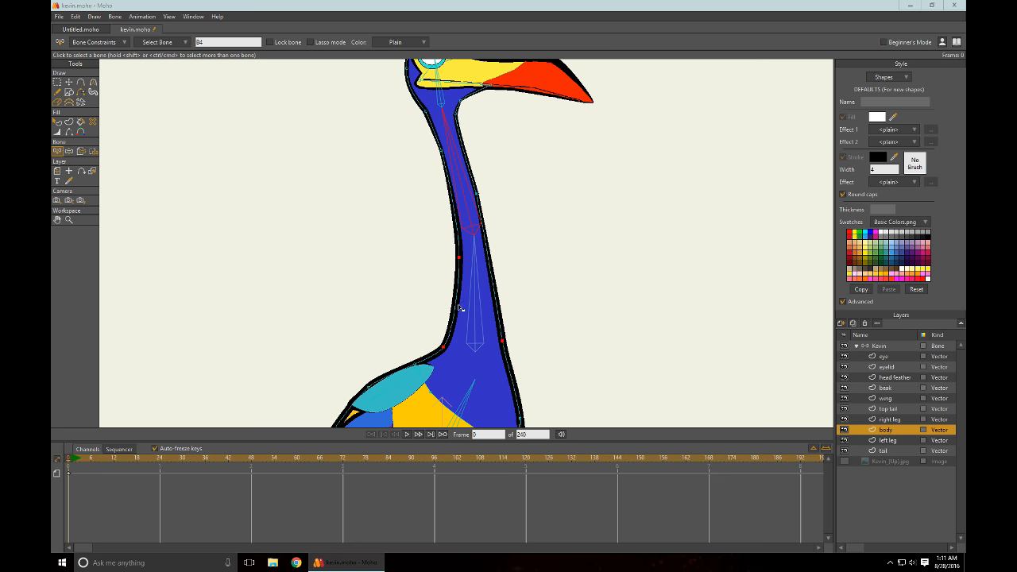
left_click(60, 153)
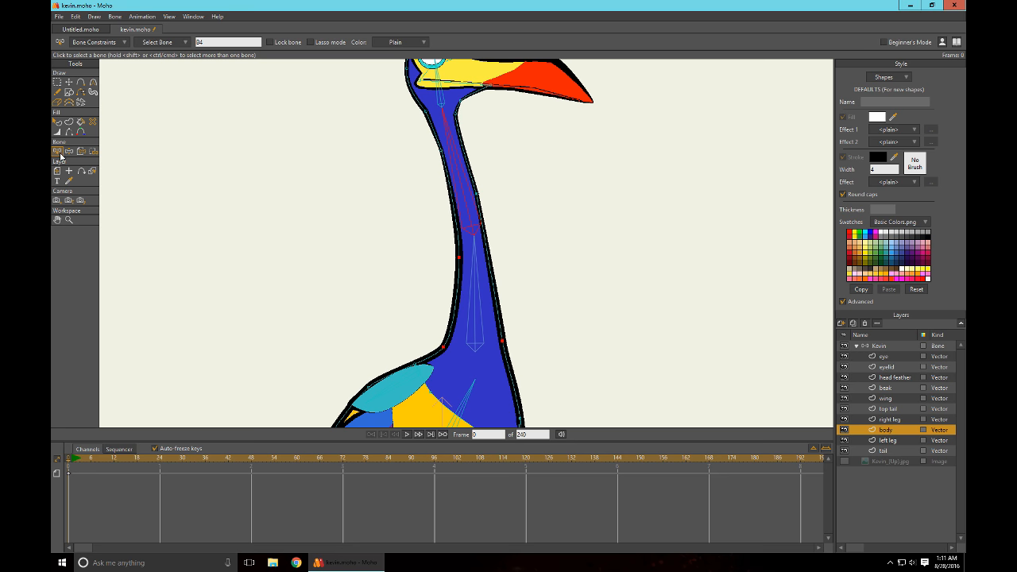
left_click(478, 342)
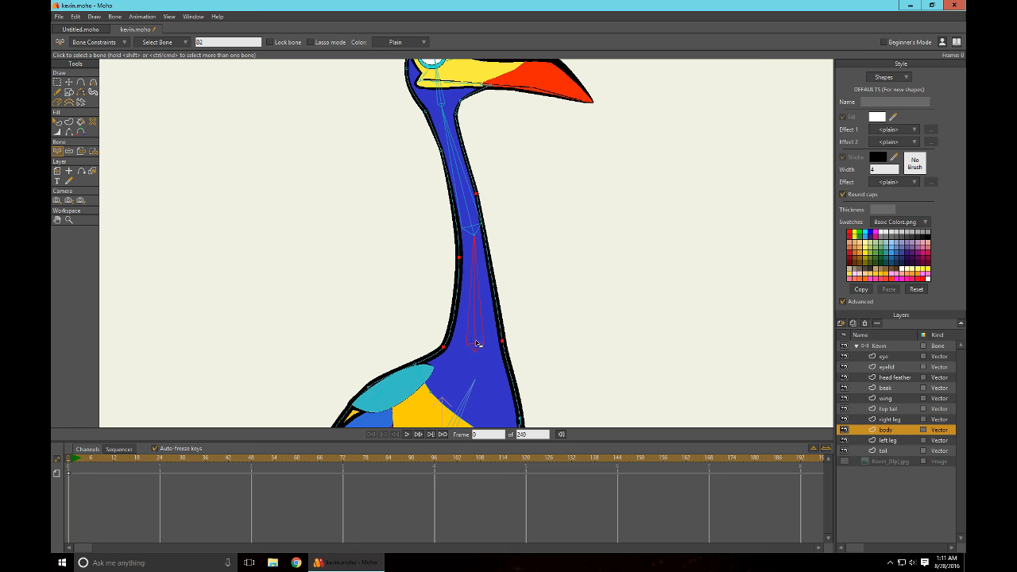
left_click(472, 219)
left_click(472, 230)
Add points to the body outline on both sides of the neck, around the joint and along the upper neck bone
key("a")
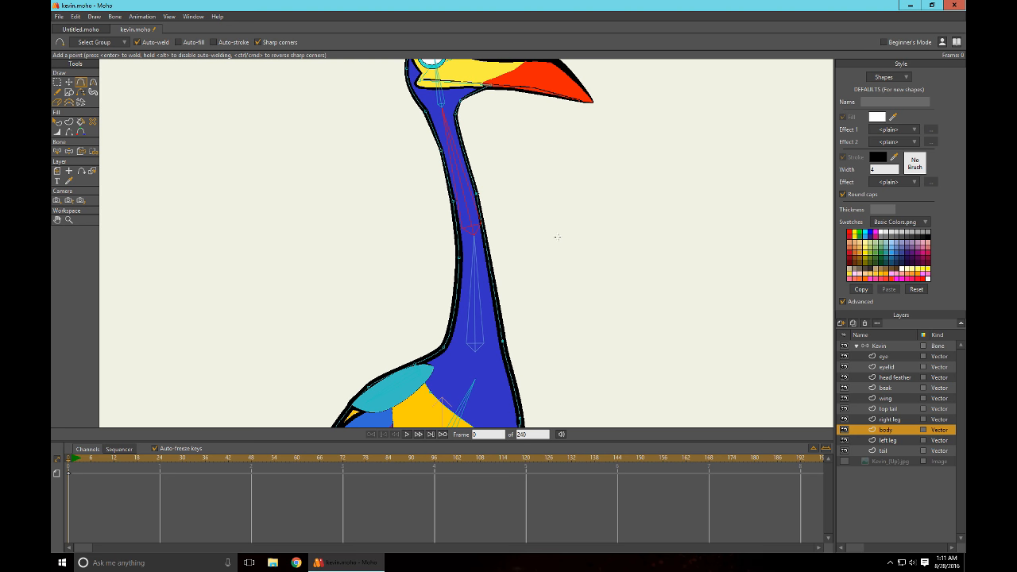
left_click(463, 149)
left_click(56, 151)
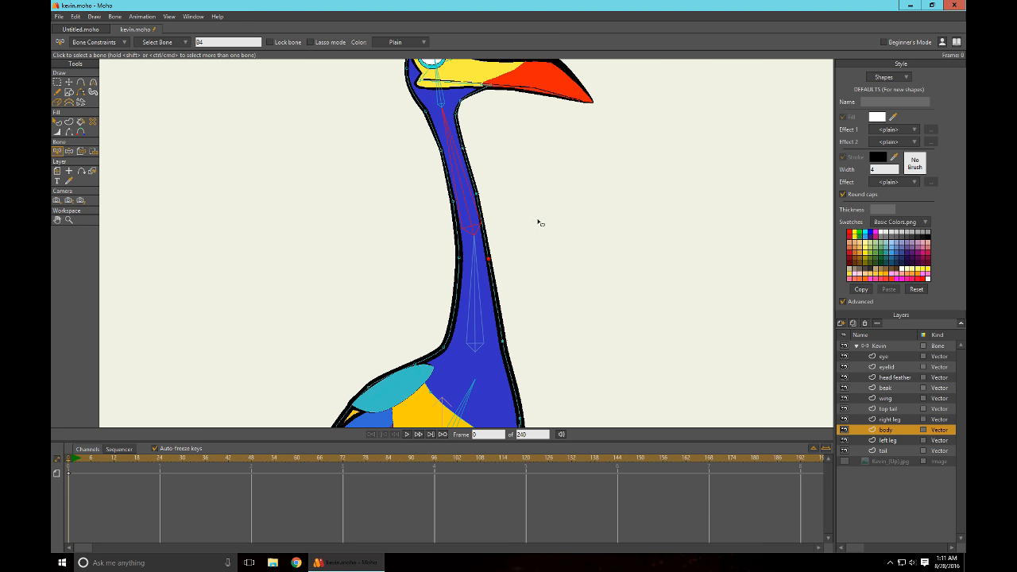
Bind the four body points around the lower neck to the lowest neck bone B2
key("Return")
left_click(478, 343)
key("i")
mouse_move(422, 266)
left_mouse_down()
mouse_move(438, 356)
mouse_move(479, 367)
mouse_move(548, 348)
mouse_move(545, 282)
mouse_move(508, 245)
mouse_move(410, 252)
left_mouse_up()
left_click(219, 42)
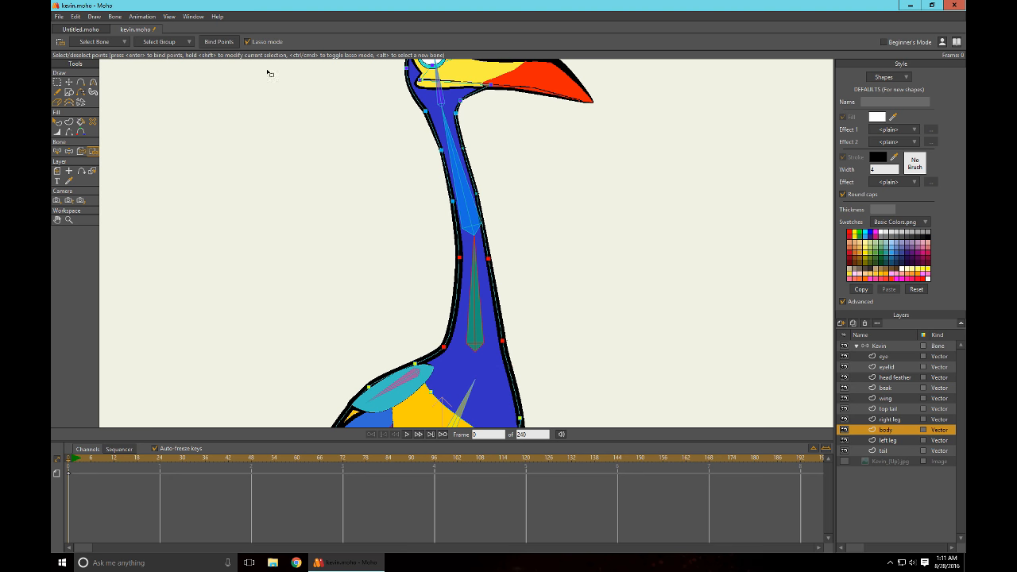
With lasso mode off, select the body points along both sides of the upper neck and bind them to bone B4
left_click(55, 152)
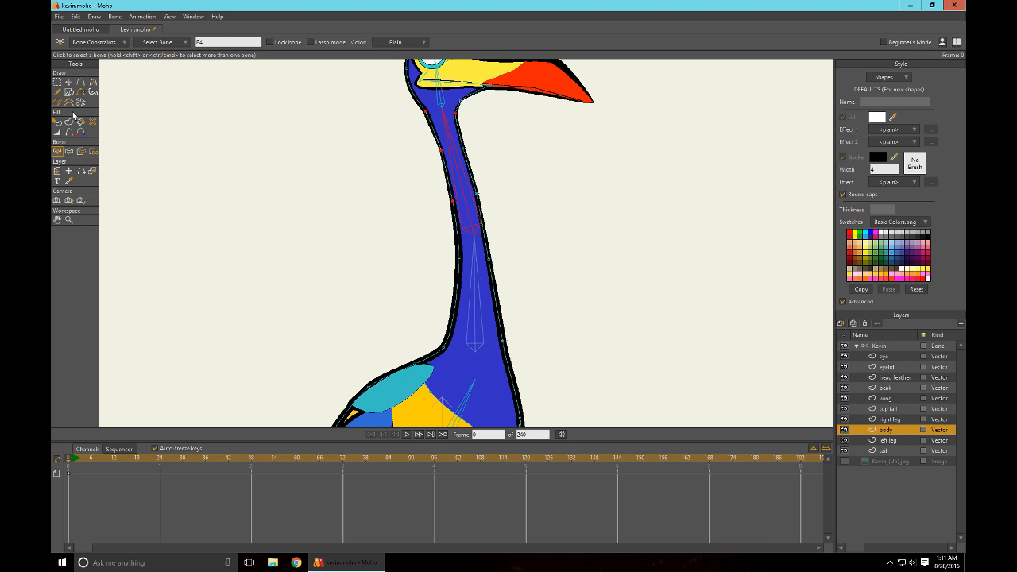
left_click(57, 82)
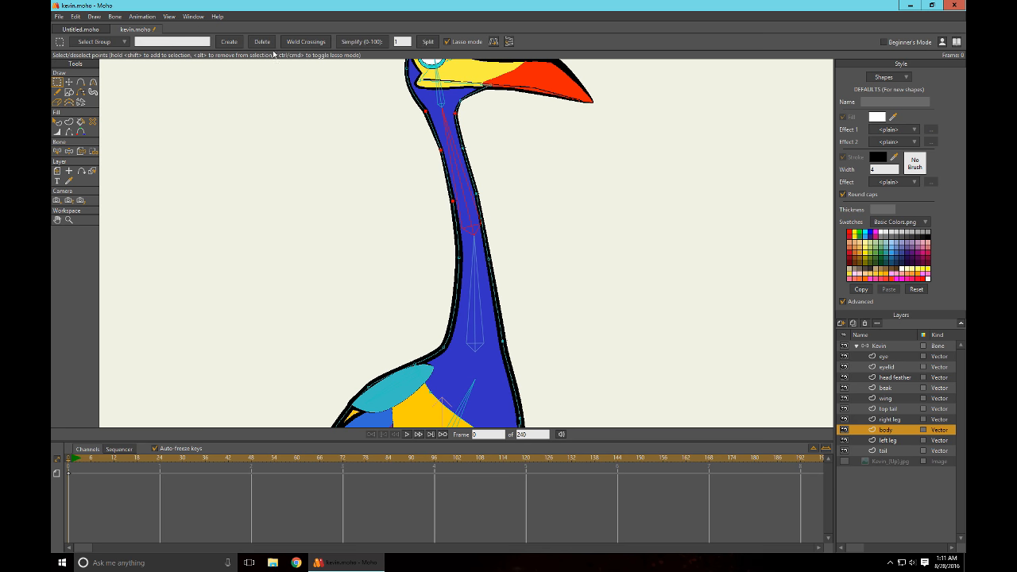
left_click(447, 42)
mouse_move(537, 220)
left_mouse_down()
mouse_move(390, 180)
mouse_move(368, 94)
mouse_move(369, 108)
left_mouse_up()
Test the new point binding by bending the neck at the joint between its two bones
left_click(70, 148)
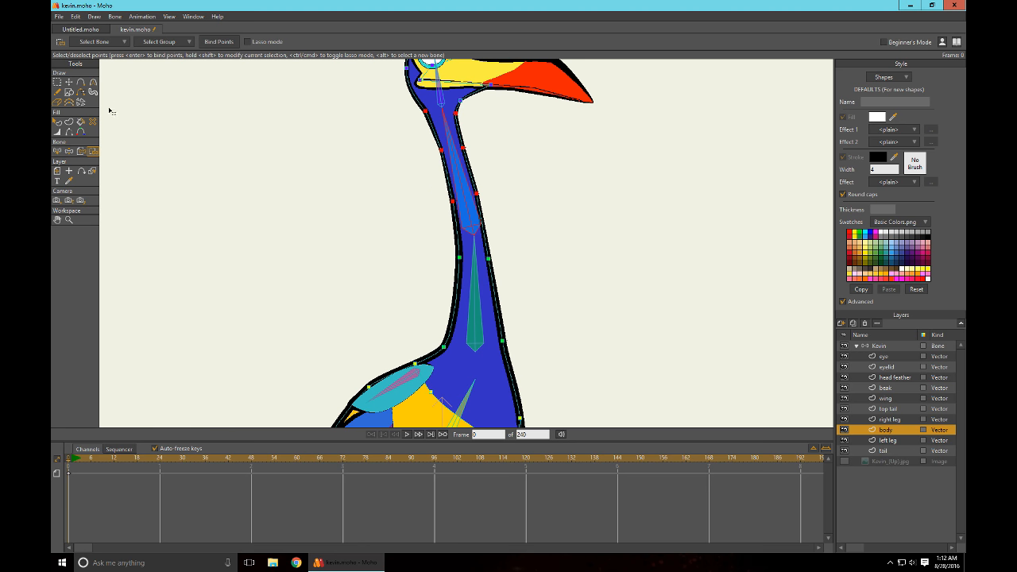
key("z")
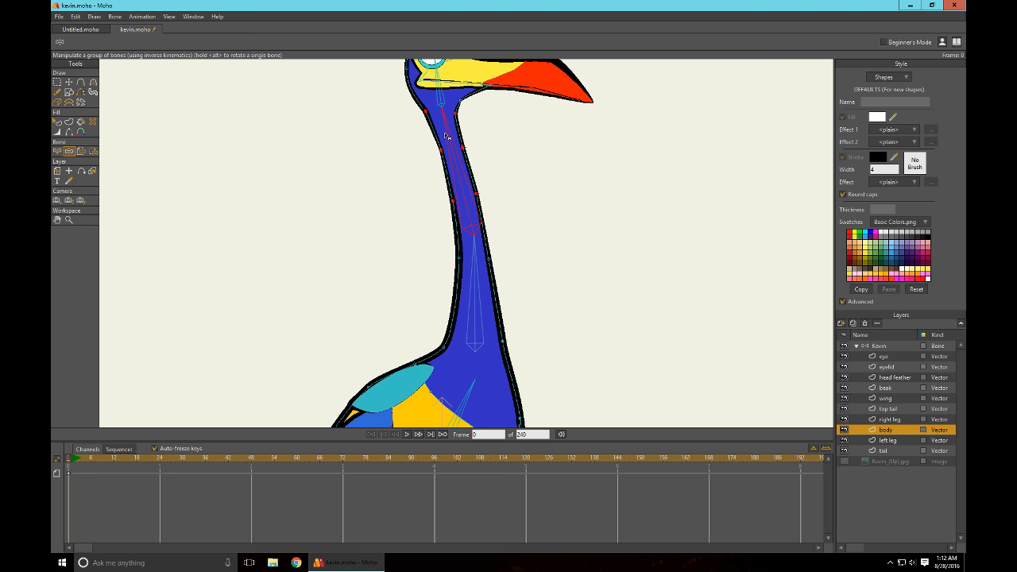
left_click_drag(449, 136, 452, 255)
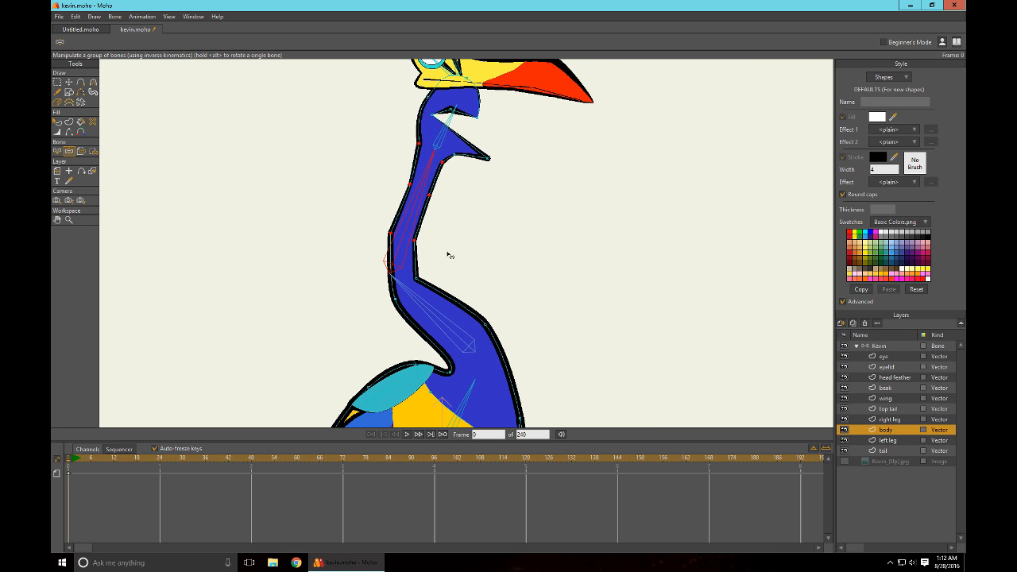
Smooth the body outline around the neck joint, setting the curvature at the back of the neck to about 0.5
key("c")
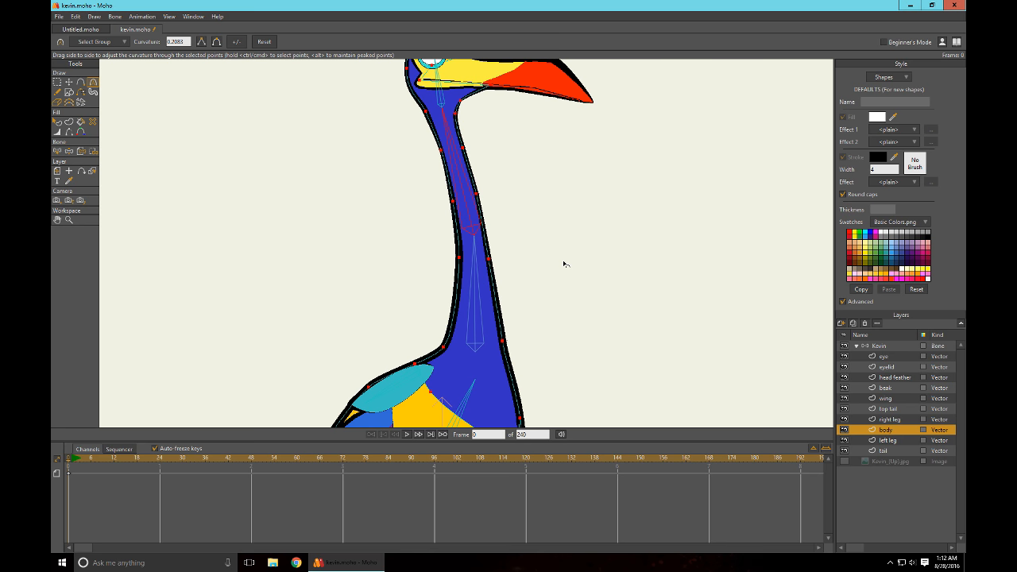
key("ctrl+d")
left_click_drag(704, 302, 622, 338)
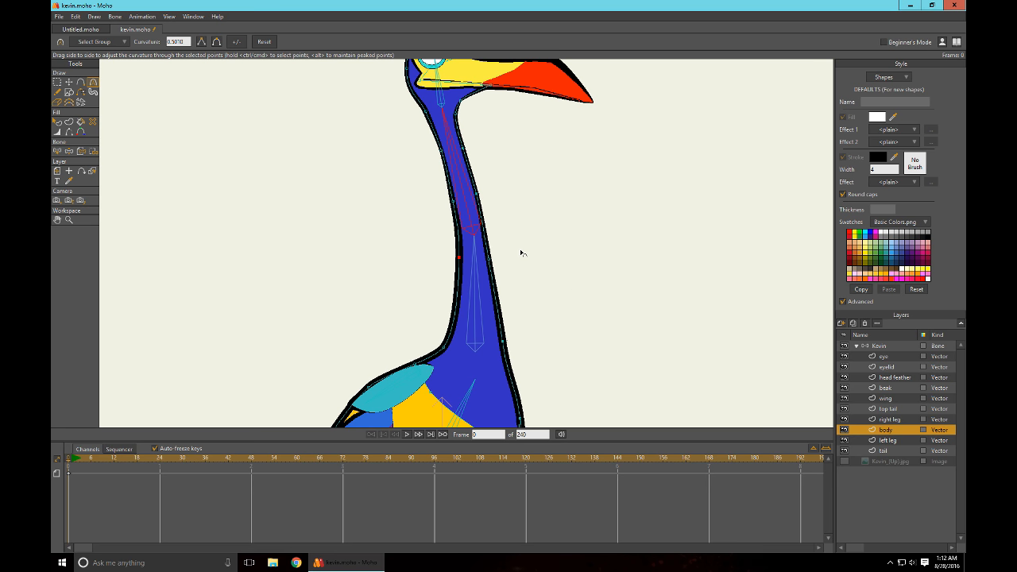
Test the smoothed neck by bending the upper neck, head and lowest neck bones forward into a curve
key("z")
left_click_drag(457, 169, 538, 341)
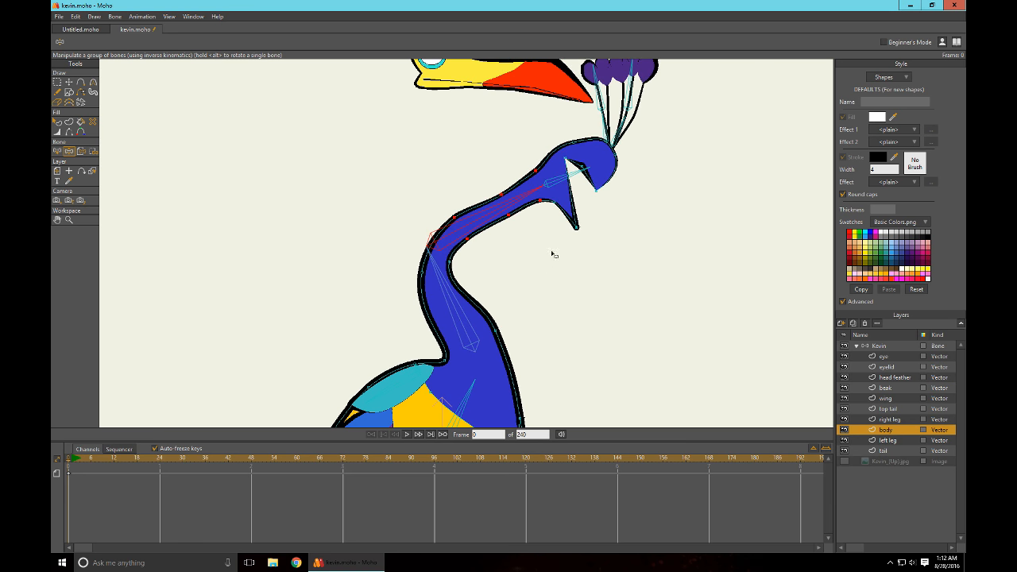
left_click_drag(570, 185, 591, 208)
left_click_drag(631, 289, 592, 223)
mouse_move(414, 229)
left_mouse_down()
mouse_move(475, 270)
mouse_move(468, 241)
mouse_move(418, 230)
mouse_move(473, 270)
mouse_move(457, 194)
mouse_move(433, 187)
mouse_move(469, 254)
mouse_move(409, 204)
mouse_move(466, 262)
mouse_move(401, 222)
mouse_move(445, 224)
mouse_move(469, 257)
mouse_move(410, 228)
left_mouse_up()
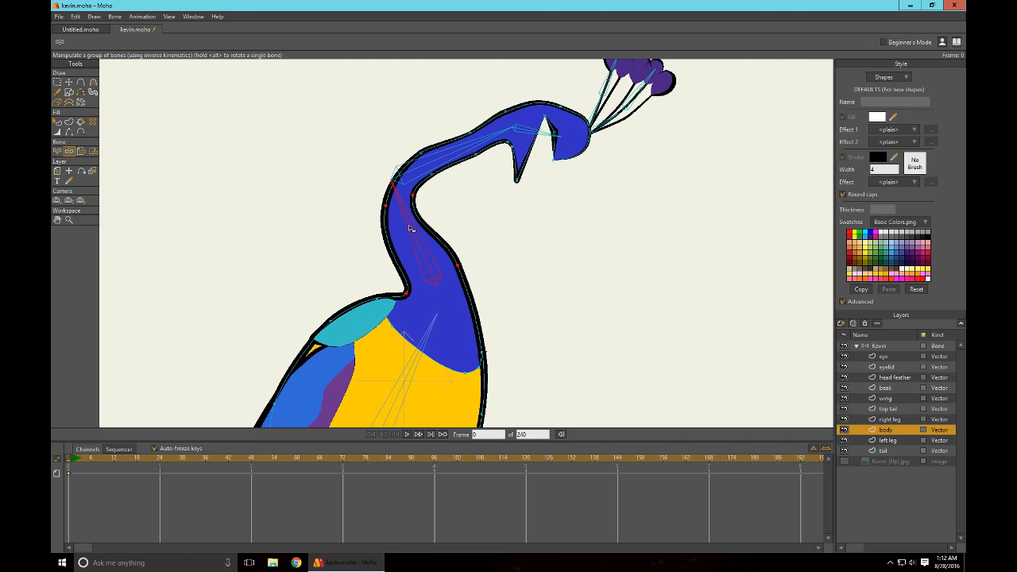
On frame 1, select the head bone B5, check its bound body and eye points, and activate the Kevin bone layer
key("Right")
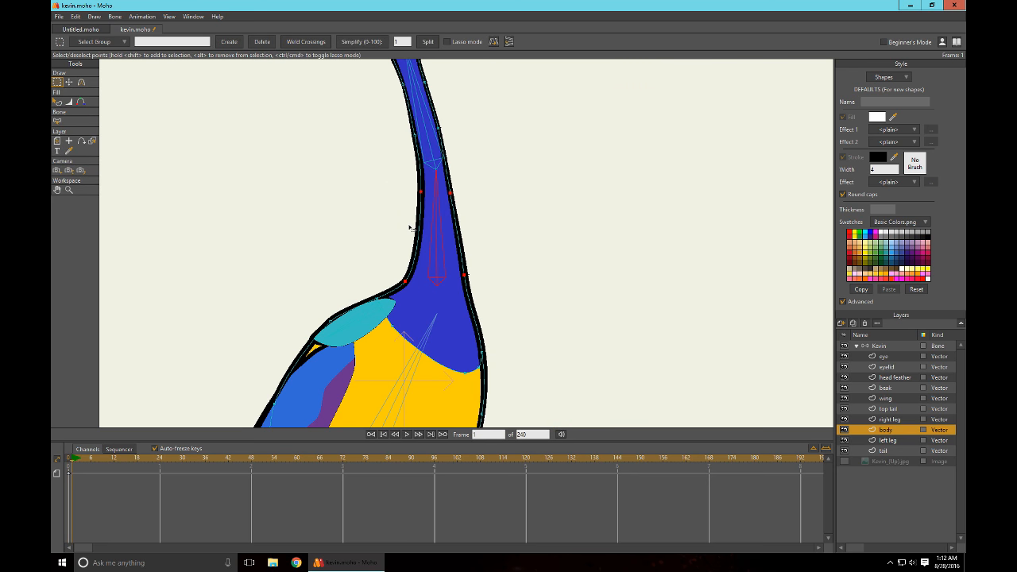
left_click_drag(514, 161, 521, 299)
left_click_drag(535, 228, 539, 320)
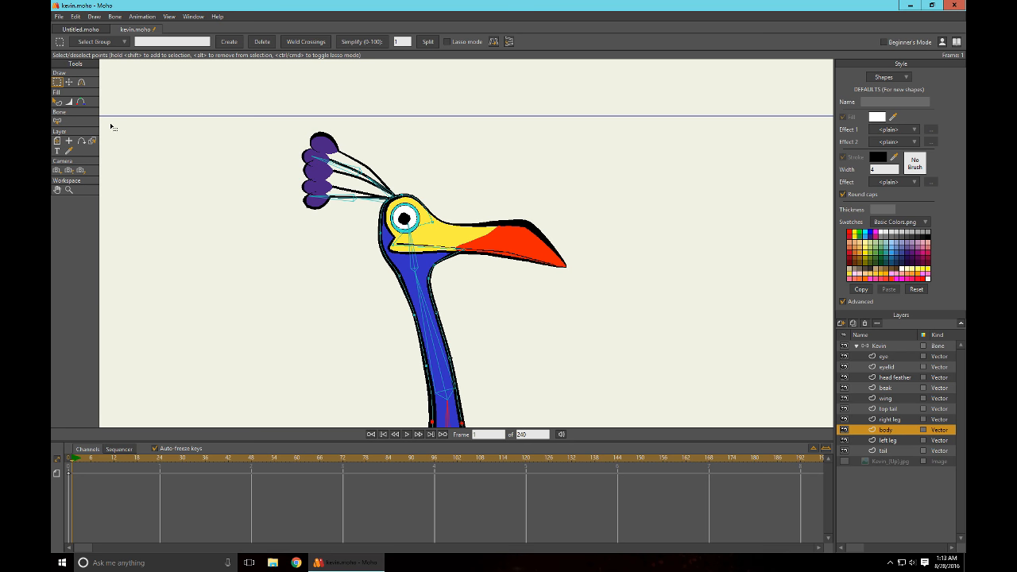
left_click(57, 122)
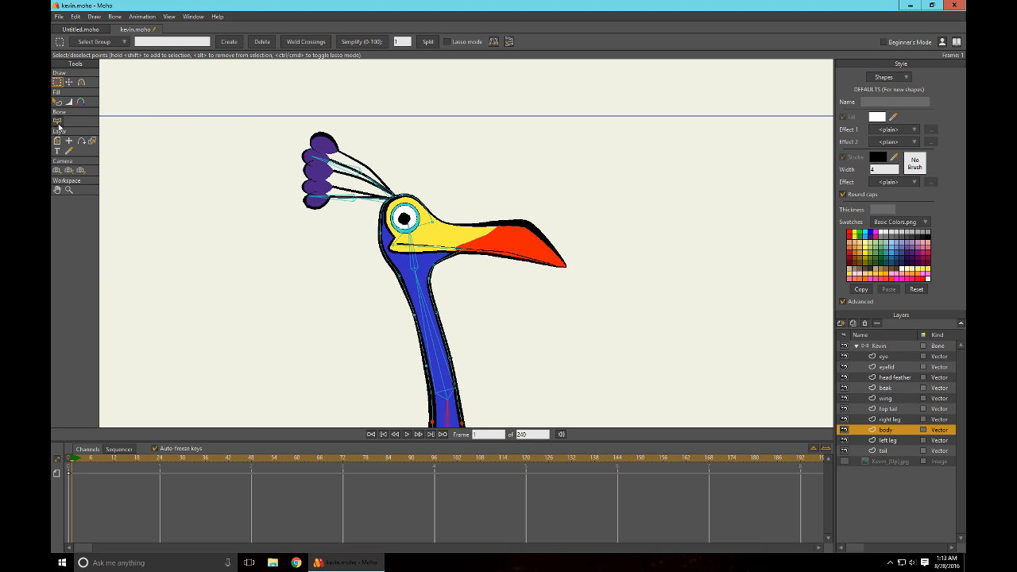
left_click(416, 273)
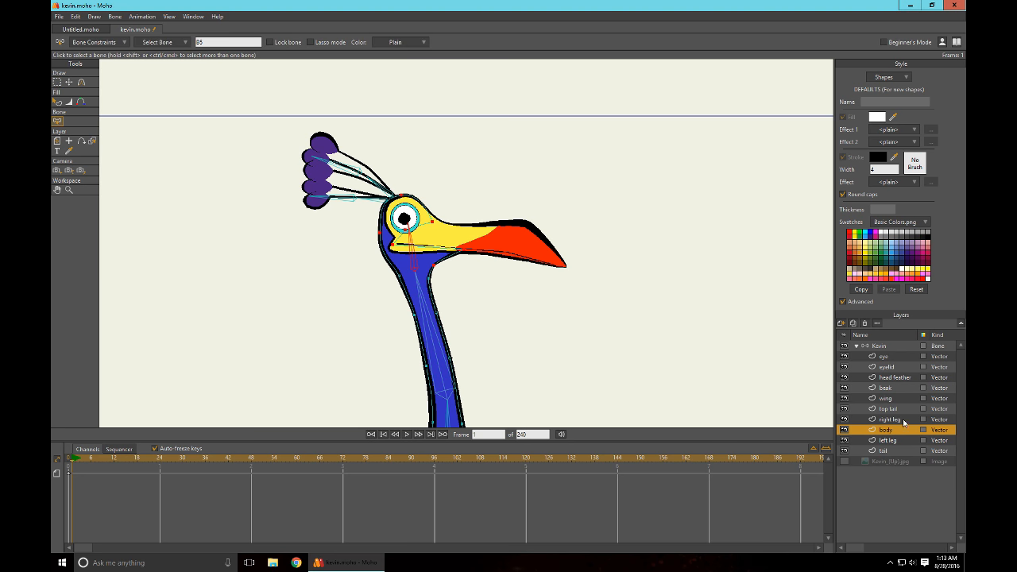
left_click(888, 356)
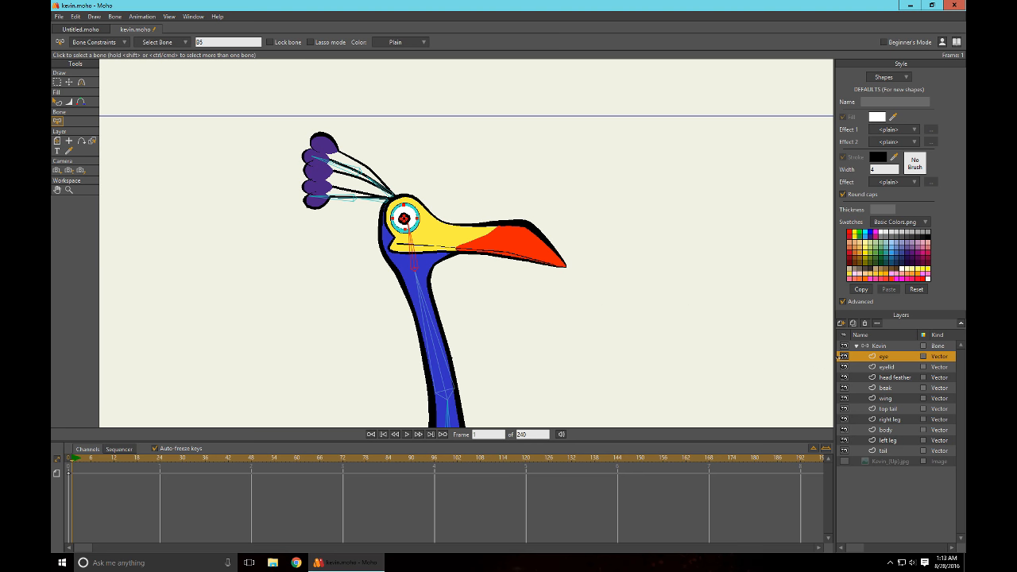
left_click(884, 346)
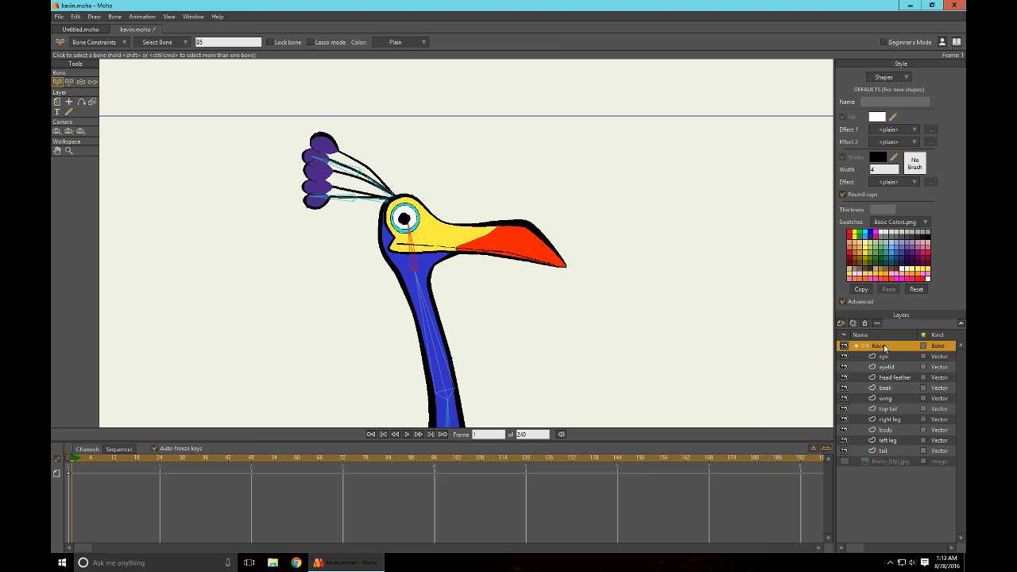
Examine the point selections in the eye, eyelid, beak and body layers with the head bone selected
left_click(888, 358)
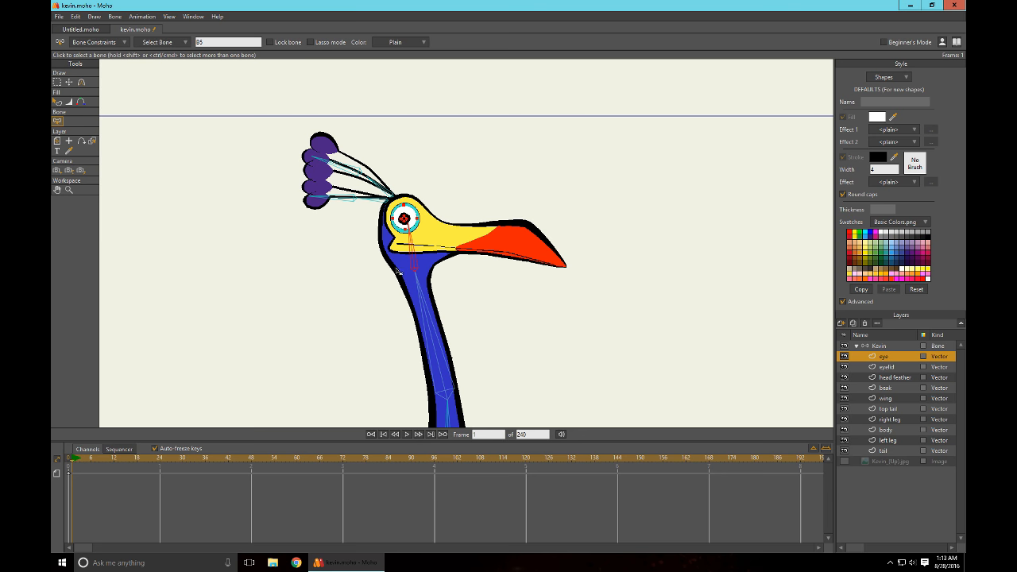
scroll(451, 229, "up", 1)
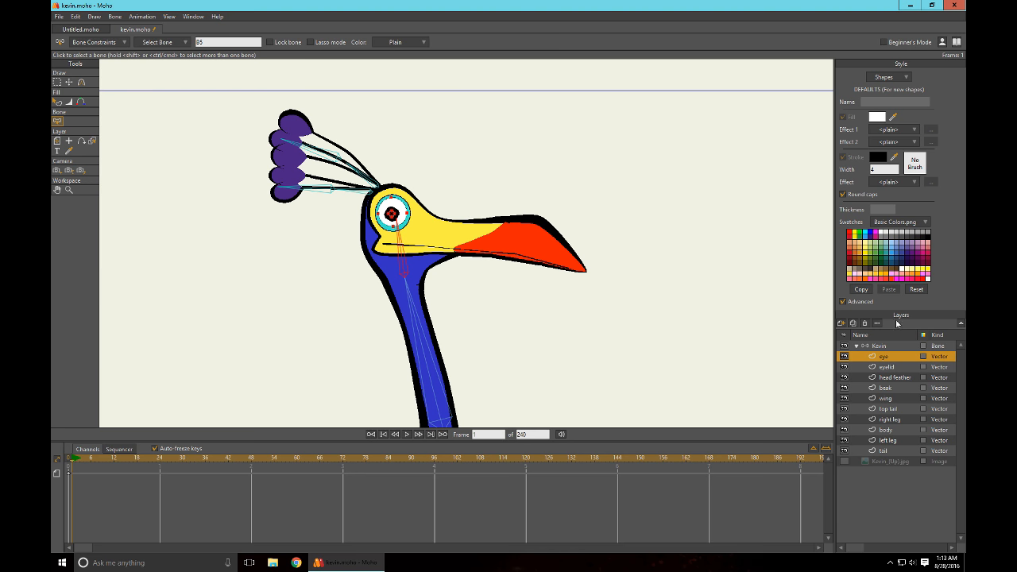
left_click(891, 367)
left_click(892, 387)
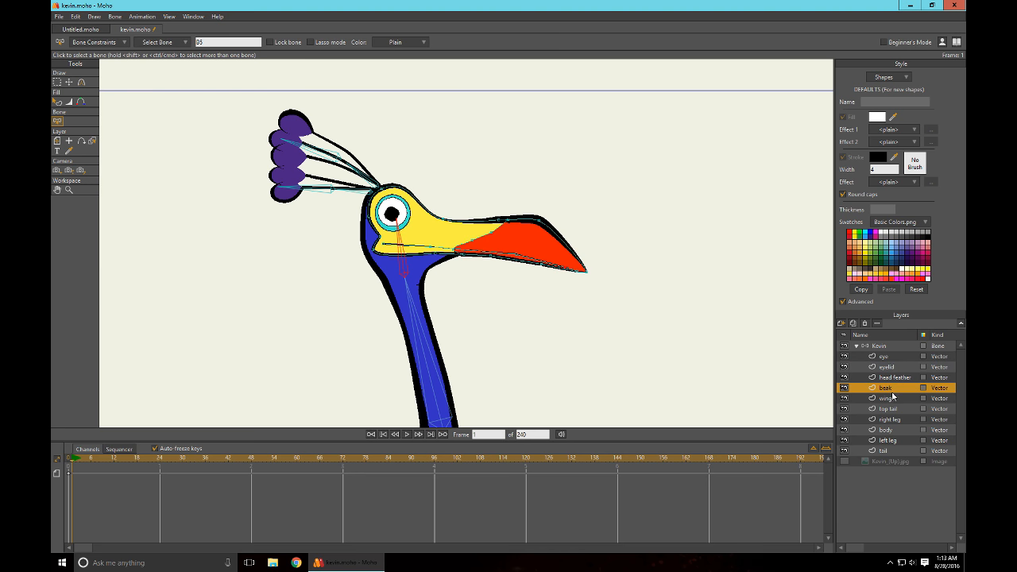
left_click(891, 431)
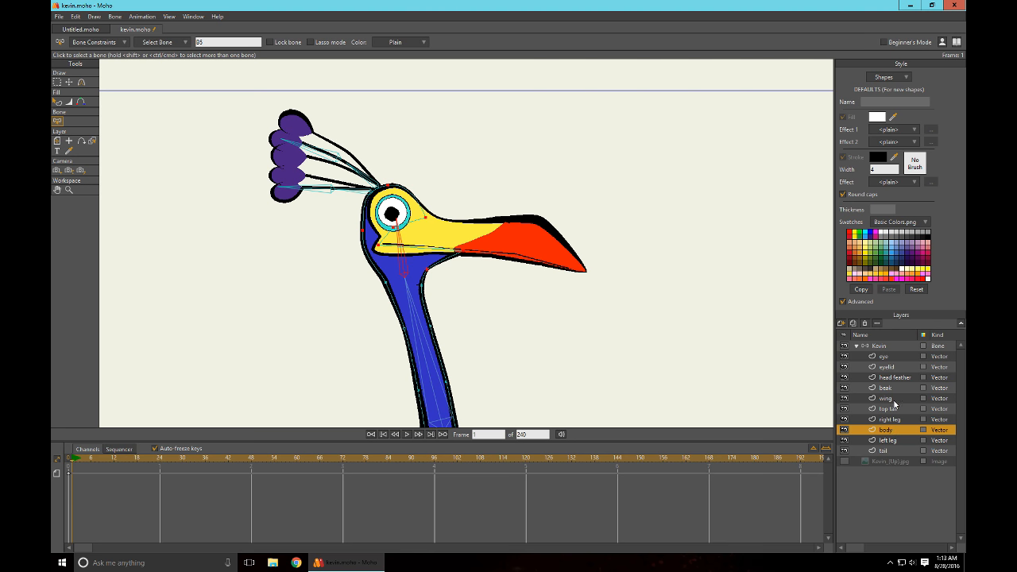
left_click(891, 356)
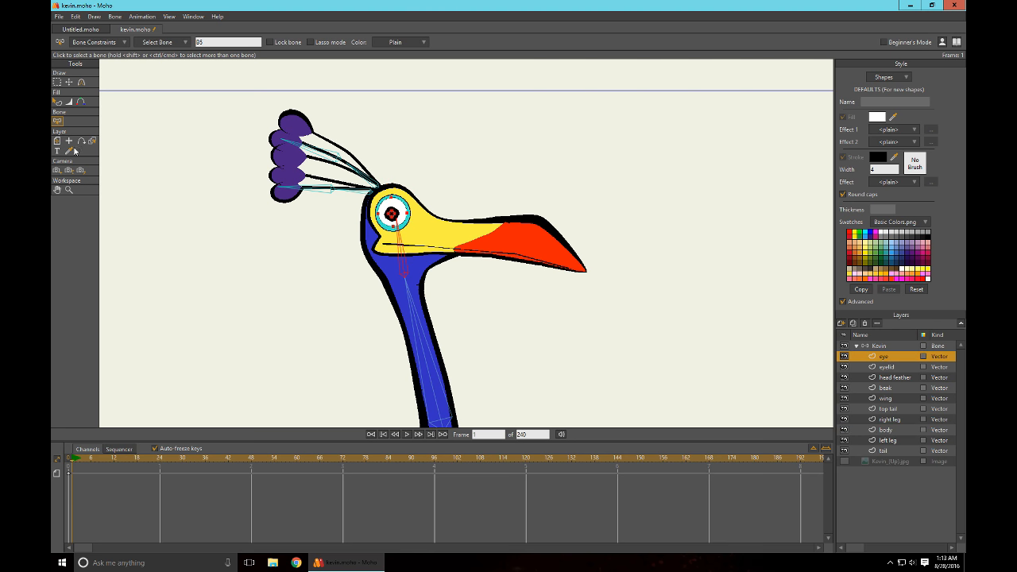
Check which eye layer points are attached to the neck and head bones, comparing Select Points with Select Bone
left_click(59, 84)
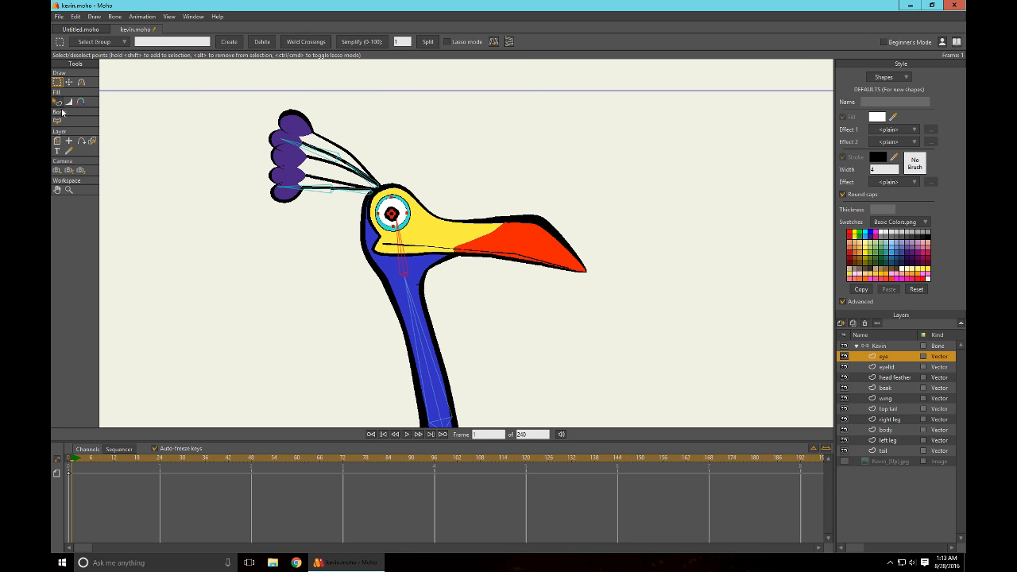
left_click(59, 123)
left_click(893, 347)
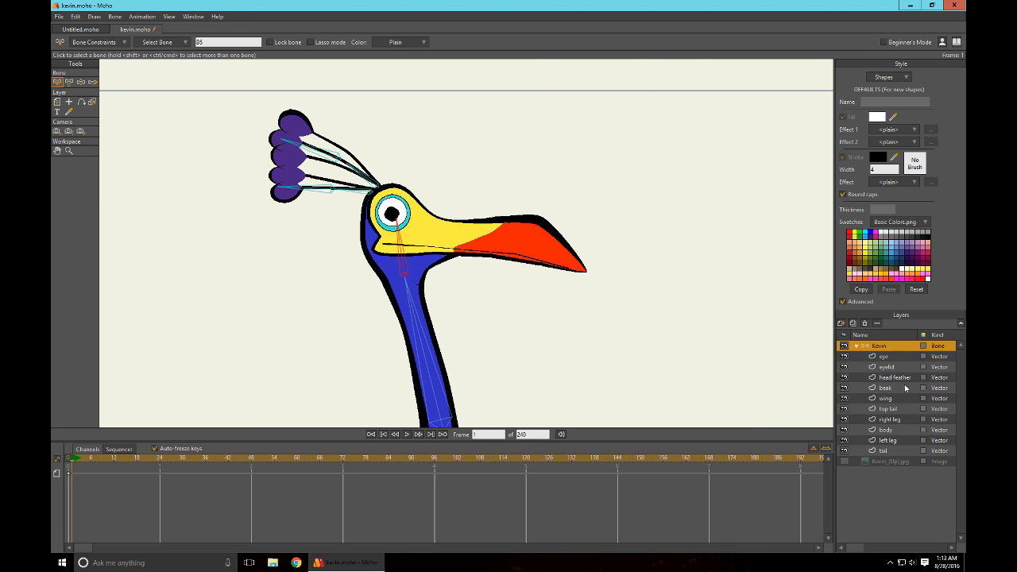
left_click(890, 357)
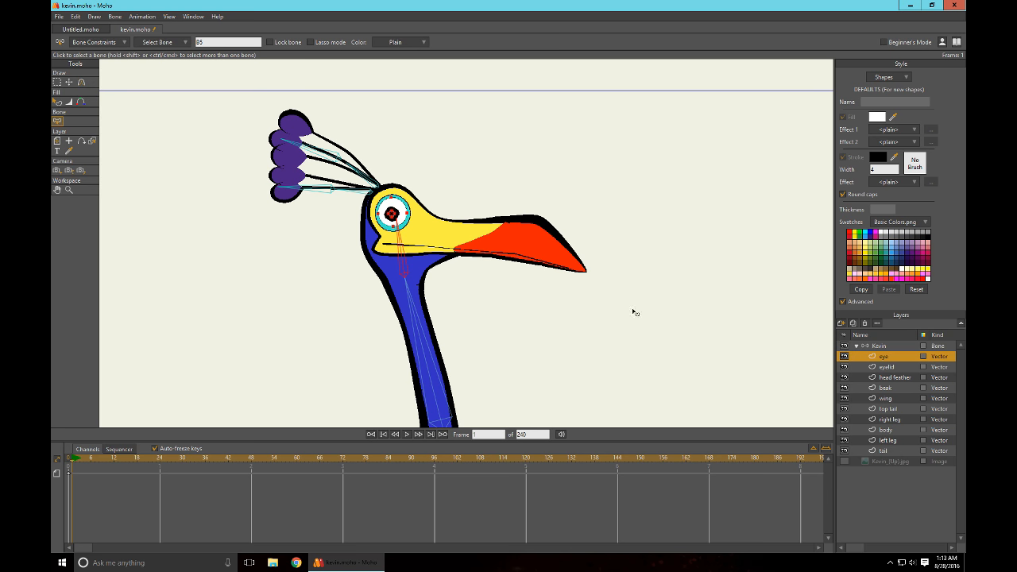
left_click(57, 82)
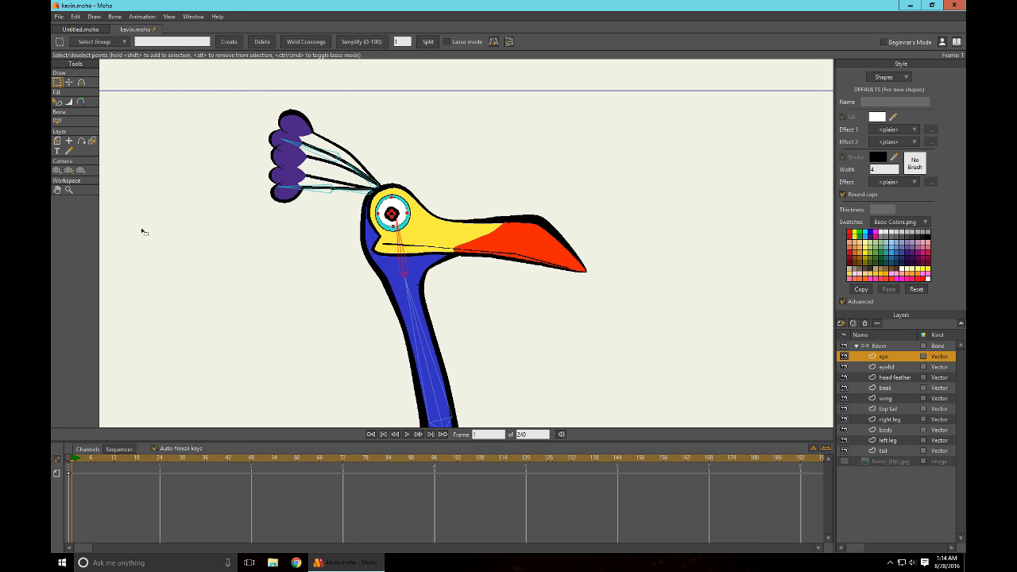
left_click(57, 121)
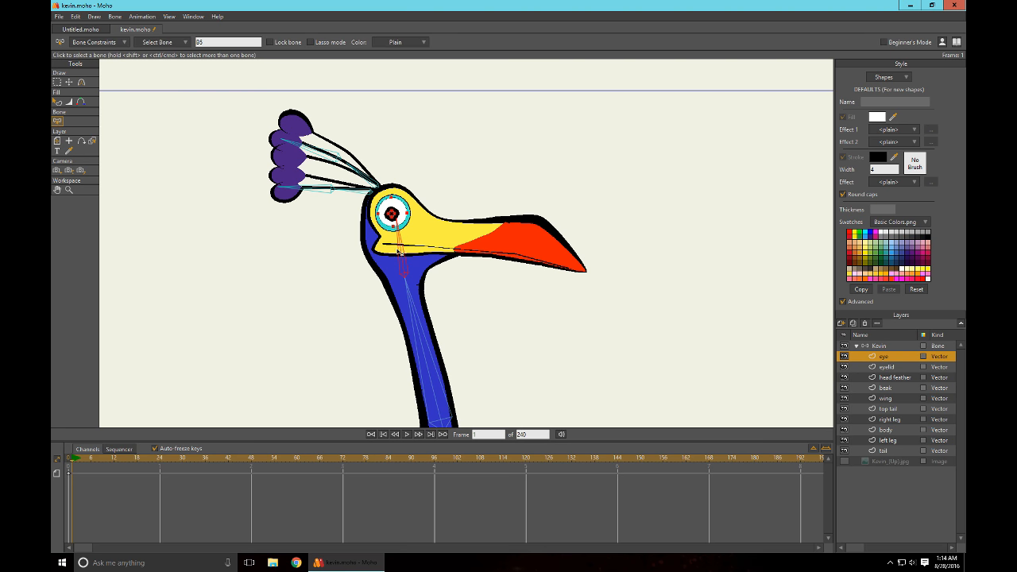
left_click(414, 310)
left_click(405, 269)
left_click(880, 346)
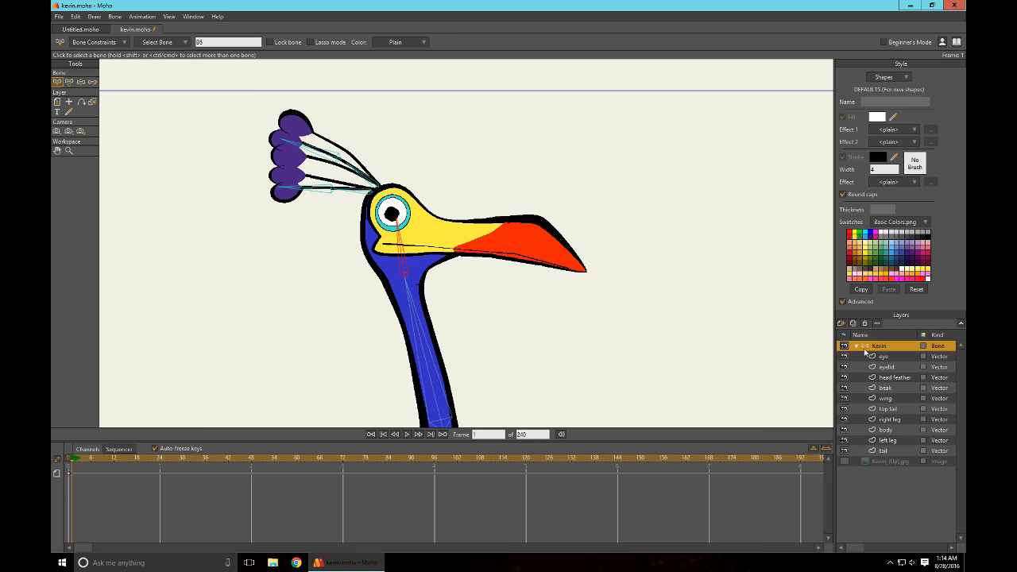
Examine which points of the body layer are bound to the torso bone
left_click_drag(657, 423, 625, 184)
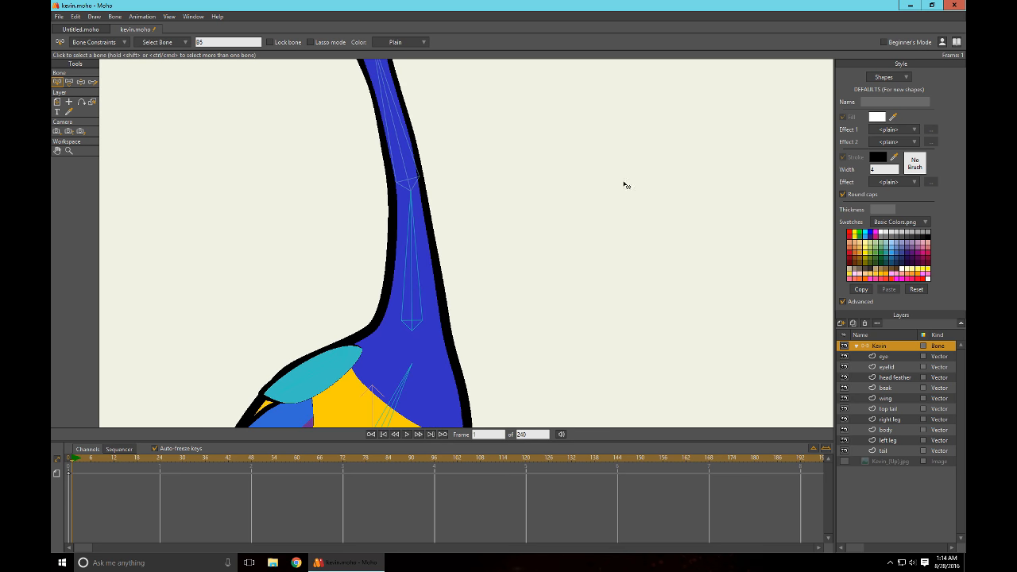
left_click(888, 429)
left_click_drag(608, 385, 587, 221)
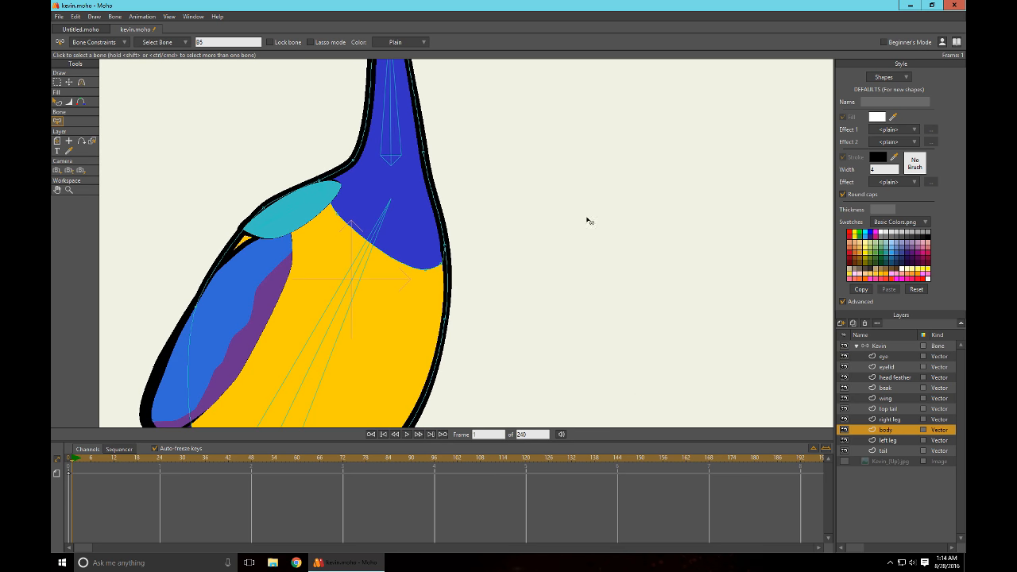
left_click(338, 318)
left_click(338, 318)
scroll(567, 344, "down", 3)
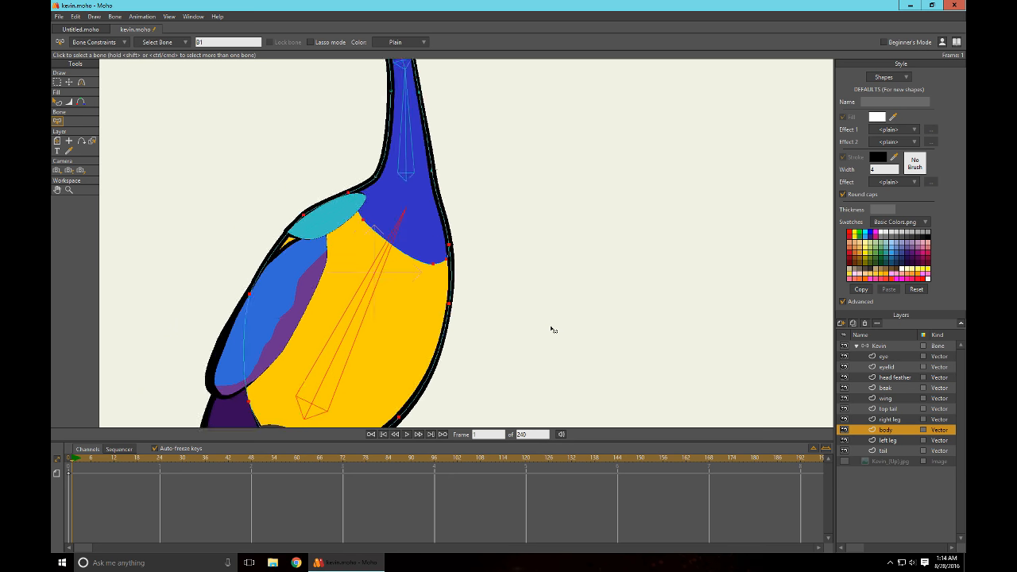
scroll(540, 302, "down", 5)
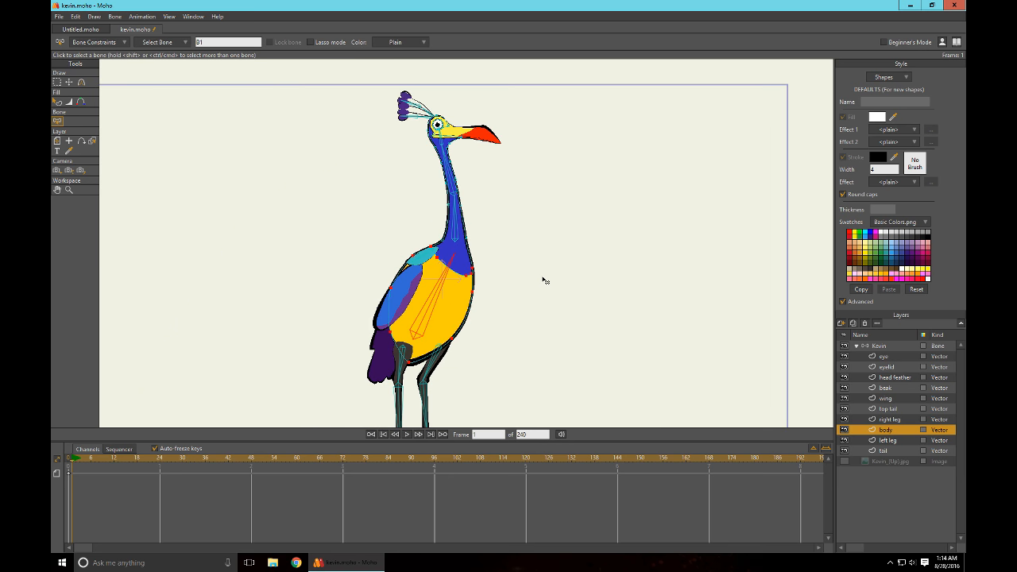
left_click_drag(521, 220, 530, 257)
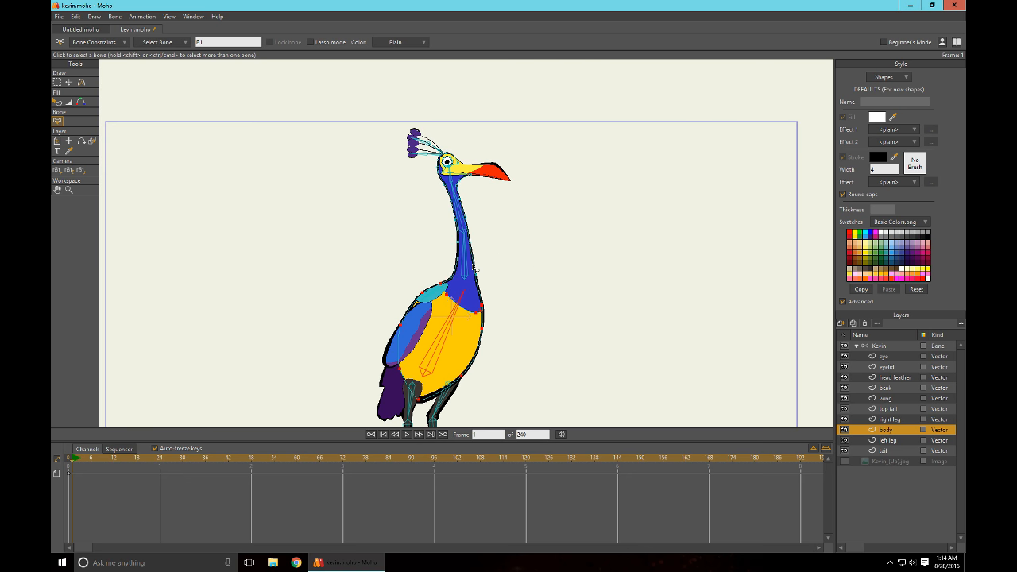
Examine which points of the body layer are bound to each neck bone and to the head bone
left_click(466, 272)
left_click(463, 229)
left_click_drag(502, 193, 507, 231)
scroll(536, 246, "up", 5)
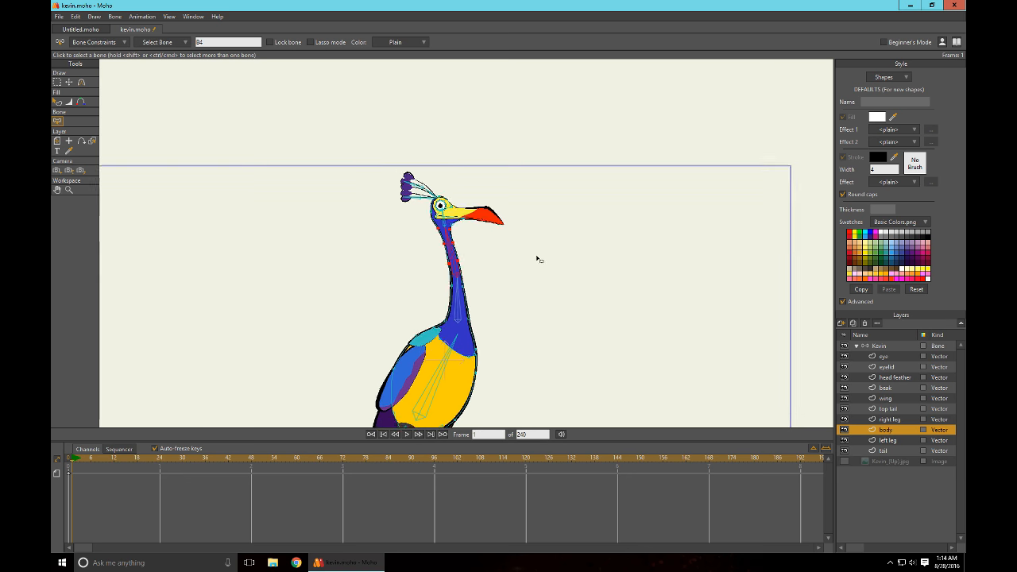
left_click_drag(487, 256, 511, 300)
left_click(377, 250)
left_click(378, 251)
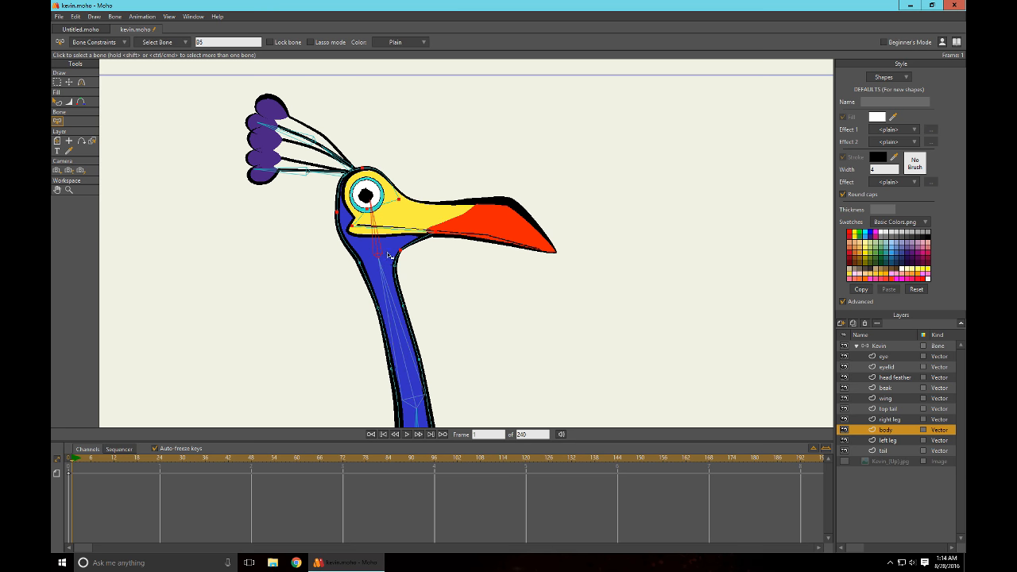
left_click(399, 337)
left_click(379, 247)
left_click(879, 346)
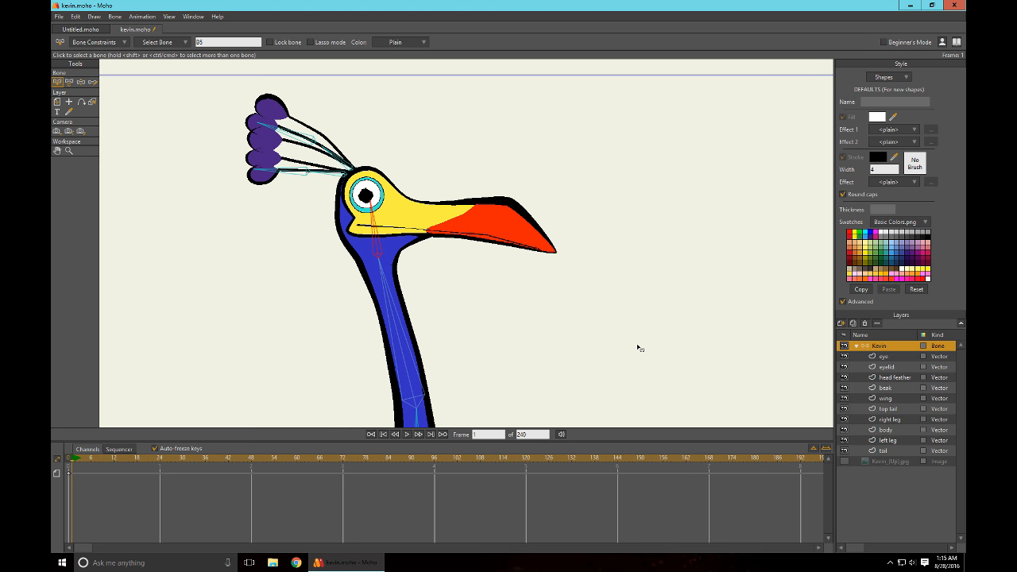
At frame 0, bind the eye layer's points to the head bone with Bind Points
left_click(885, 356)
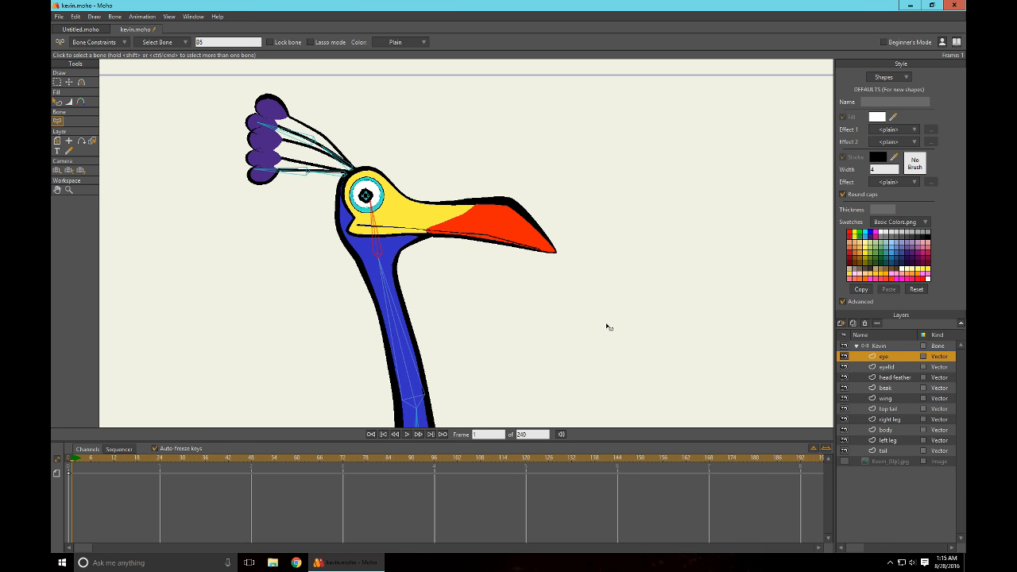
key("ctrl+shift+Left")
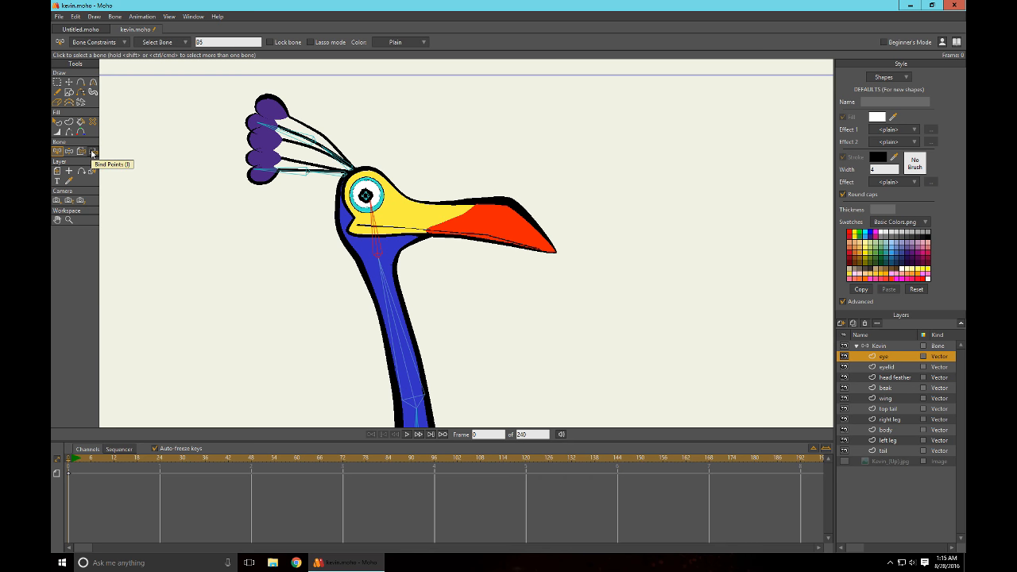
left_click(92, 153)
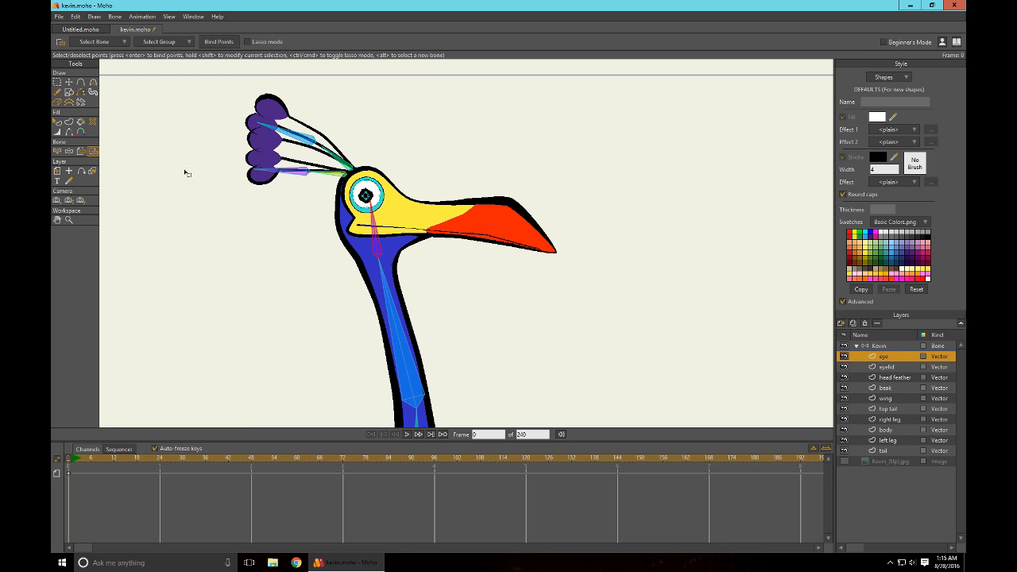
left_click_drag(422, 150, 325, 227)
Bind the points of the eyelid layer and the beak layer to the head bone
left_click(881, 368)
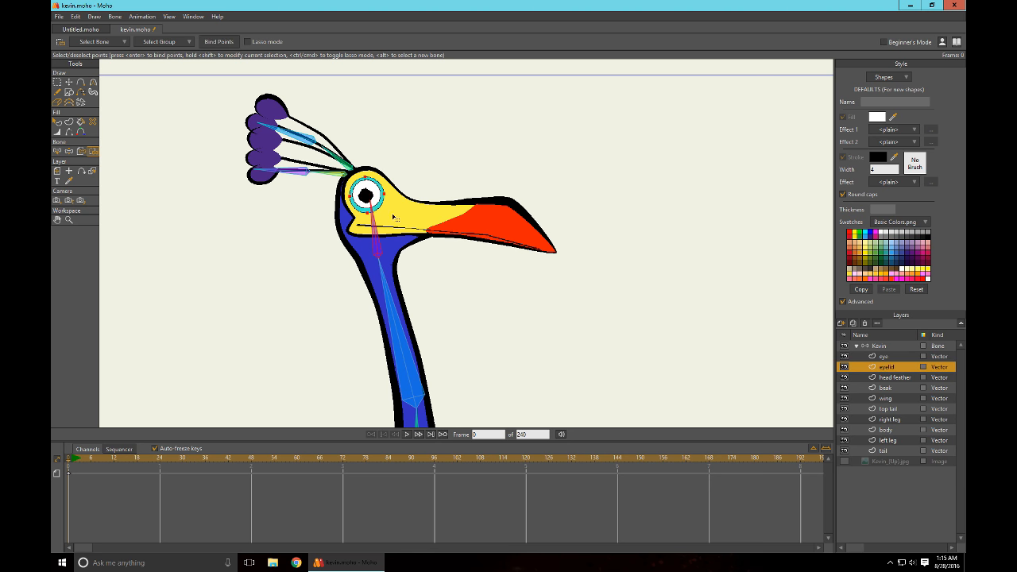
left_click(212, 43)
left_click(885, 388)
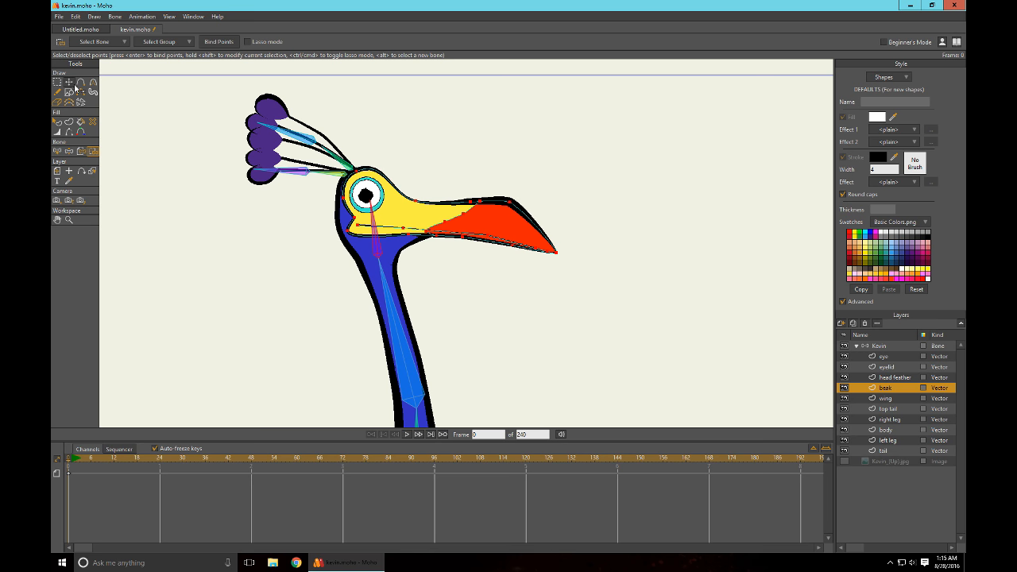
left_click(219, 44)
Test the Kevin bone rig by bending the neck and head forward with Manipulate Bones
left_click(876, 345)
scroll(598, 330, "down", 2)
left_click_drag(598, 331, 598, 198)
scroll(607, 251, "down", 1)
left_click_drag(615, 265, 614, 220)
scroll(614, 239, "down", 3)
left_click_drag(550, 233, 580, 254)
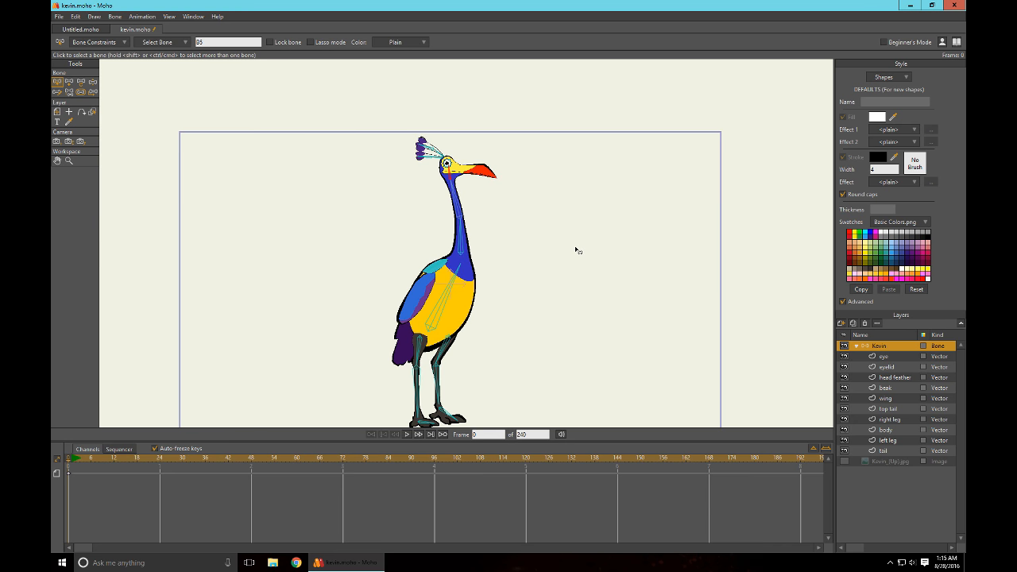
key("z")
left_click_drag(466, 237, 532, 195)
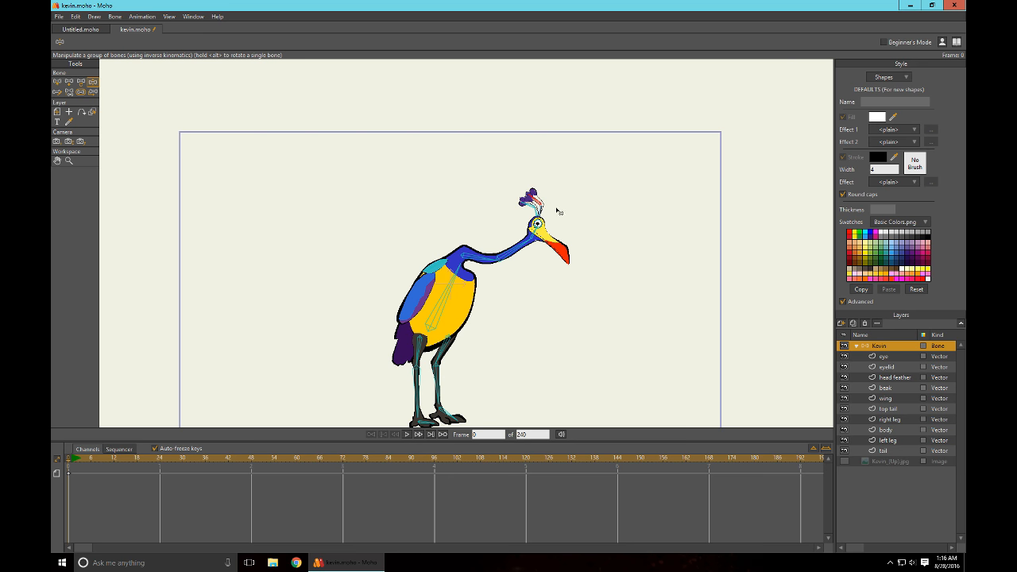
Test the neck joint by raising the bent lower neck, and undo the test poses to restore the upright neck
scroll(587, 220, "up", 4)
scroll(551, 295, "down", 2)
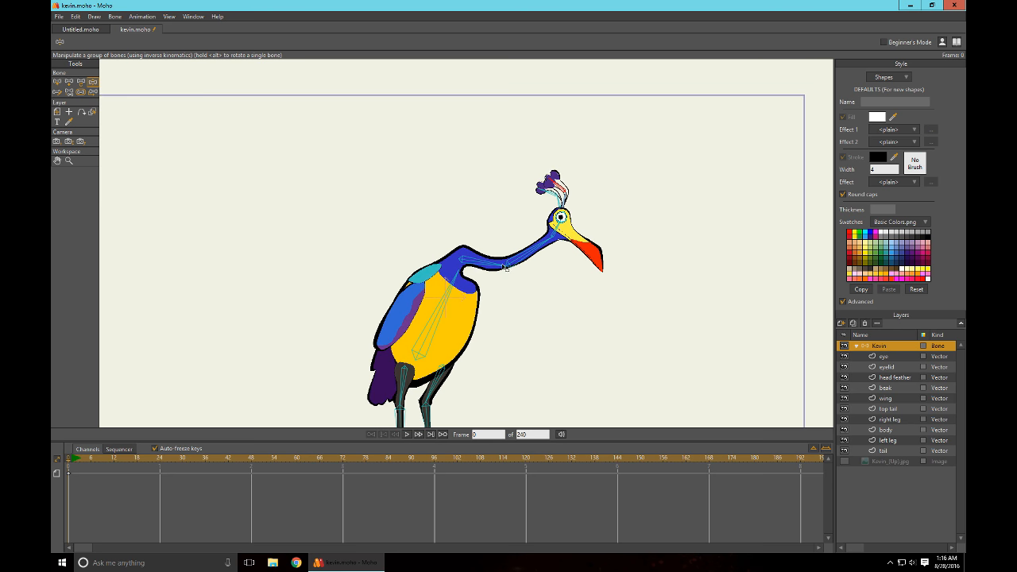
left_click_drag(504, 266, 511, 200)
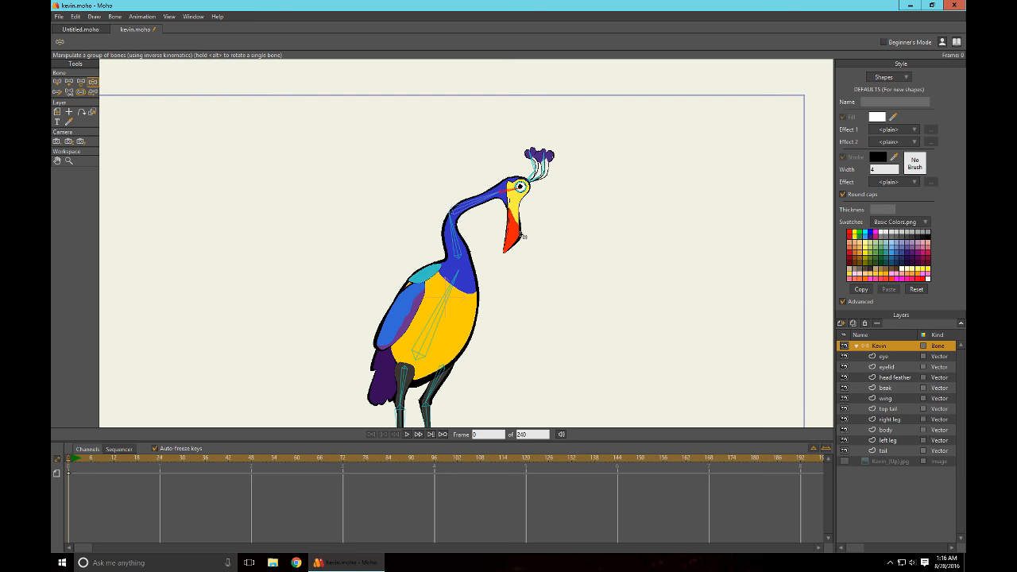
left_click_drag(591, 319, 627, 247)
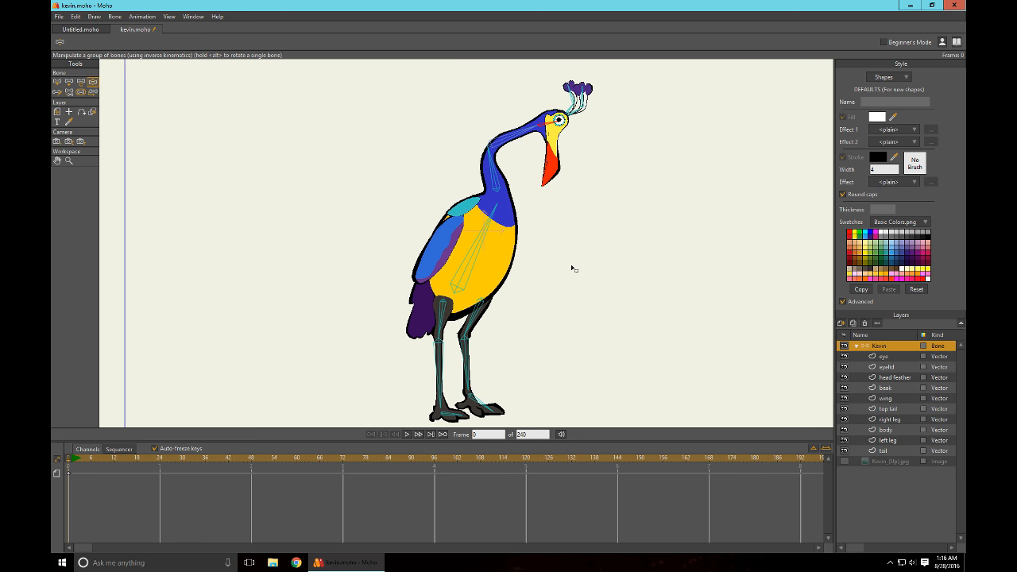
key("ctrl+z")
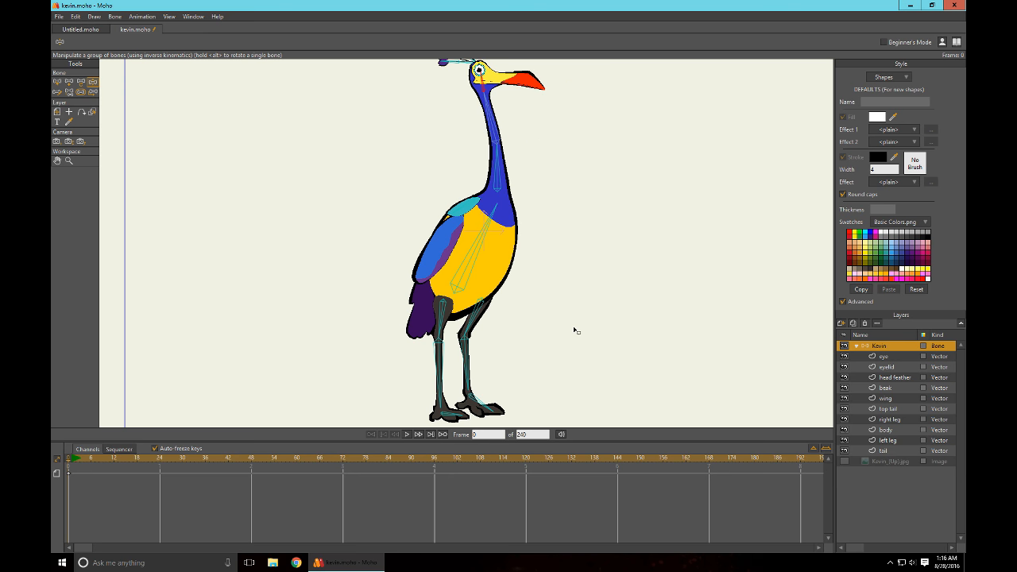
Bind the upper points of the right leg layer, from hip to knee, to the right thigh bone
scroll(574, 331, "up", 3)
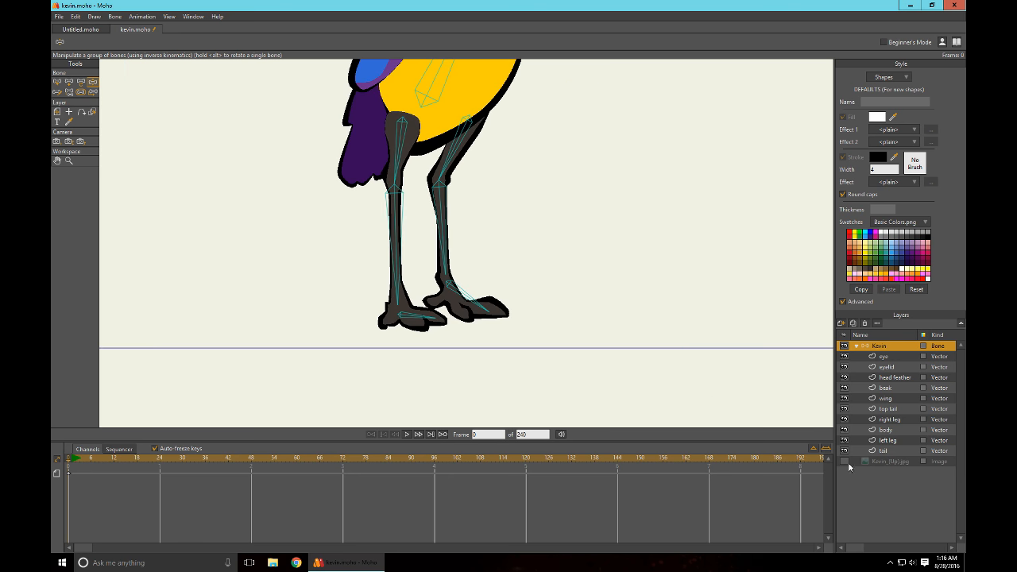
left_click(895, 419)
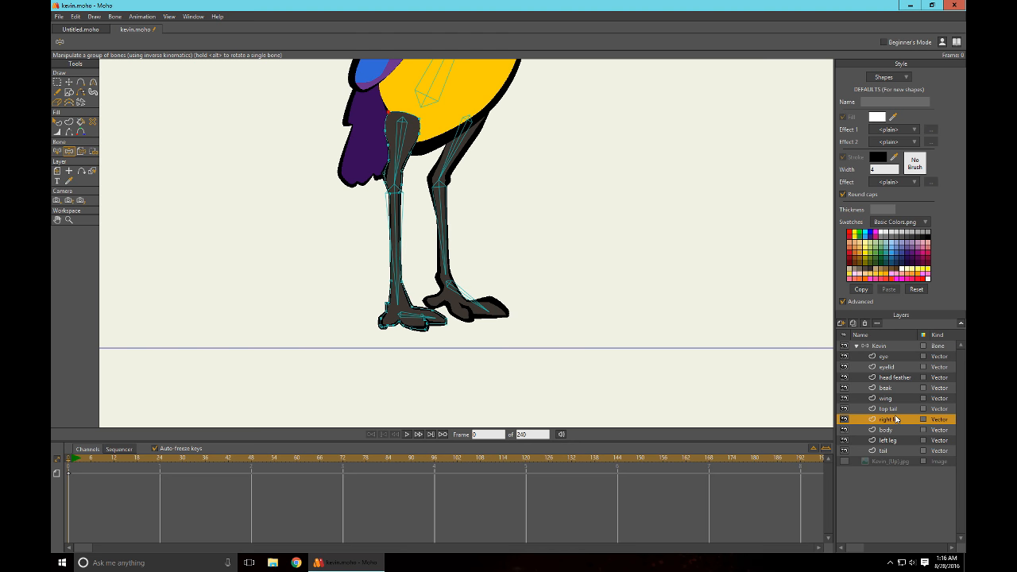
left_click(56, 150)
left_click(429, 152)
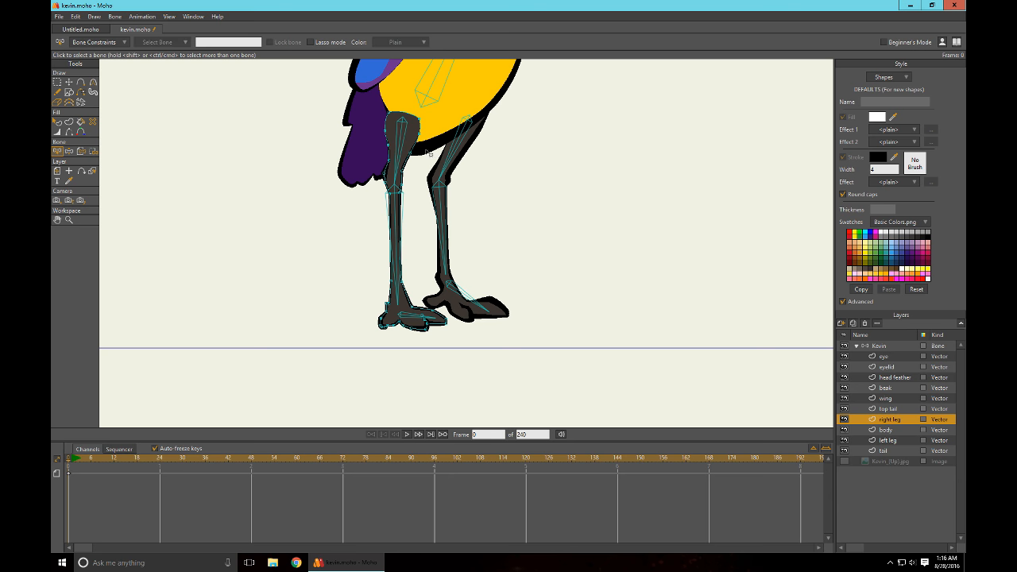
left_click(404, 119)
scroll(533, 199, "up", 4)
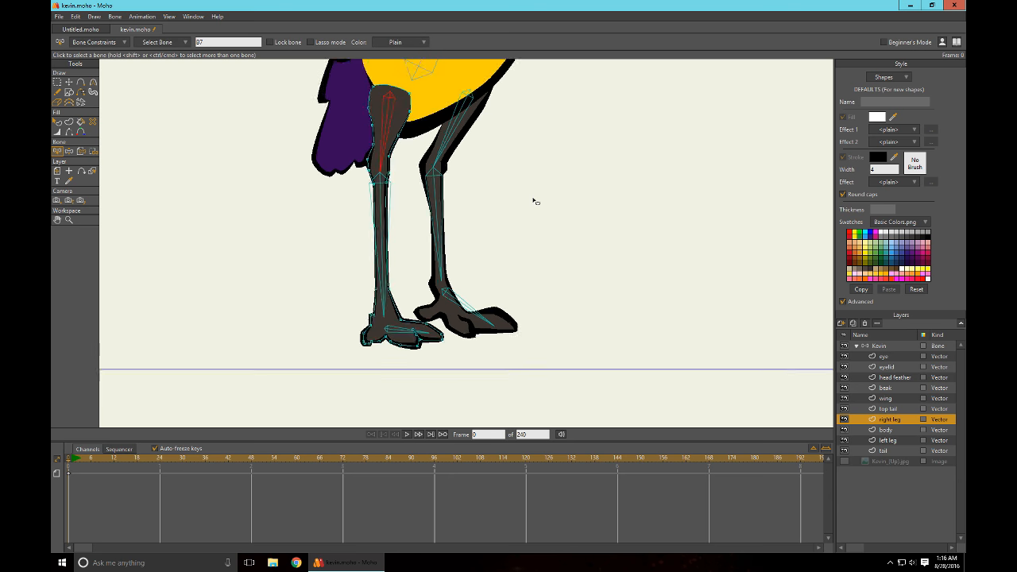
left_click(93, 152)
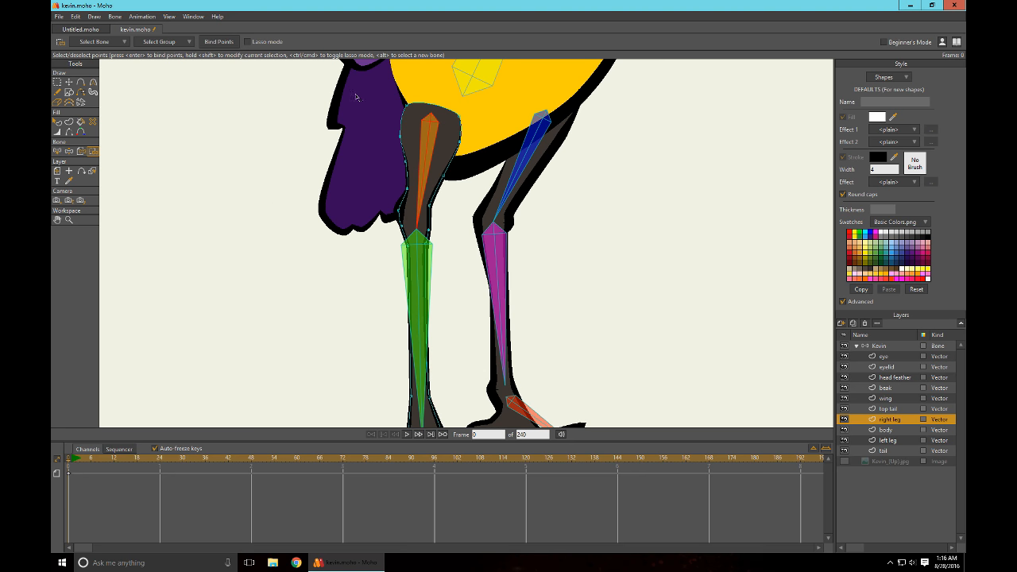
left_click_drag(355, 89, 479, 236)
left_click_drag(479, 235, 479, 235)
Bind the right leg layer's points between the knee and the ankle to the right shin bone
left_click(56, 151)
left_click(417, 245)
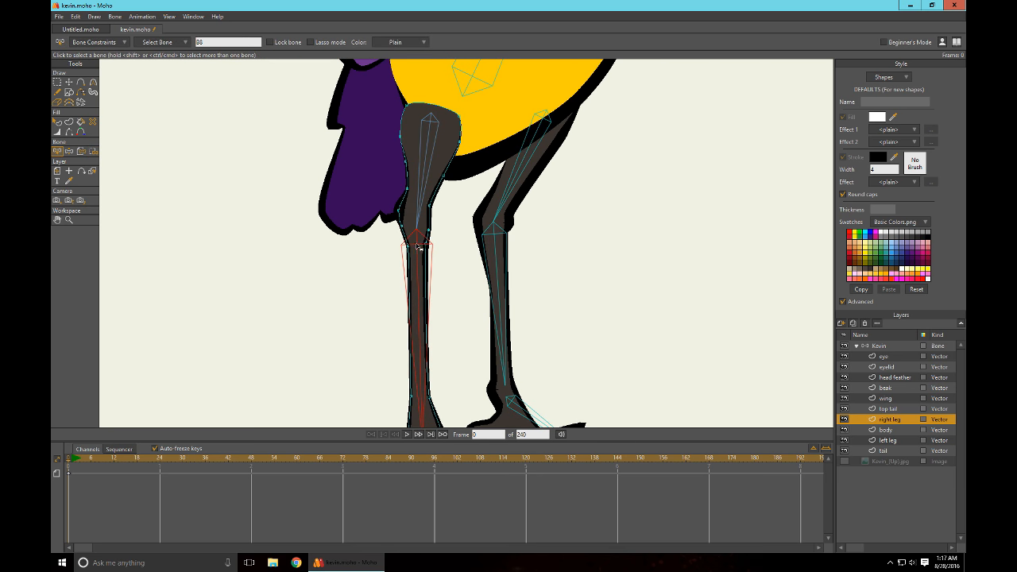
left_click_drag(513, 313, 523, 191)
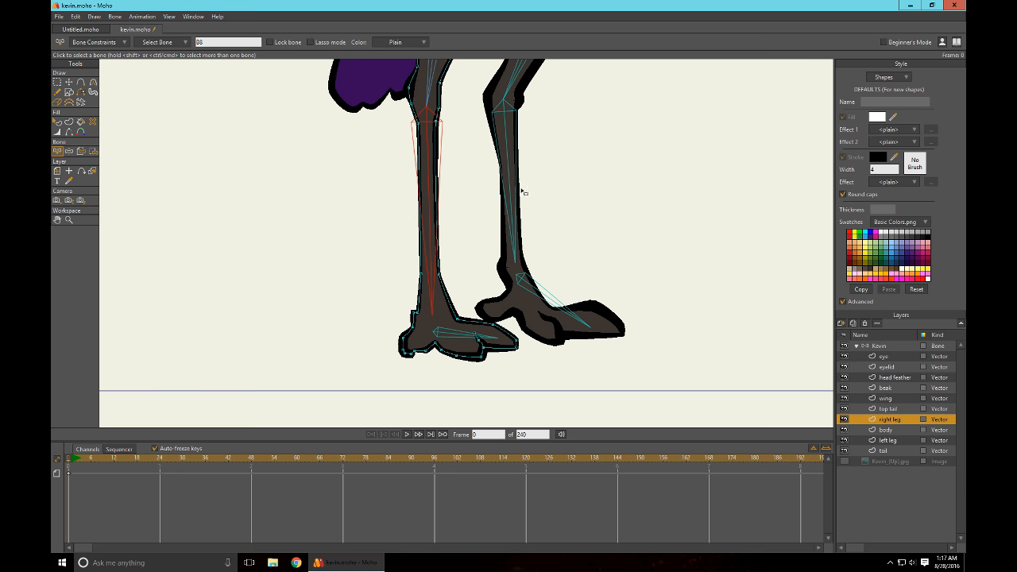
left_click(93, 151)
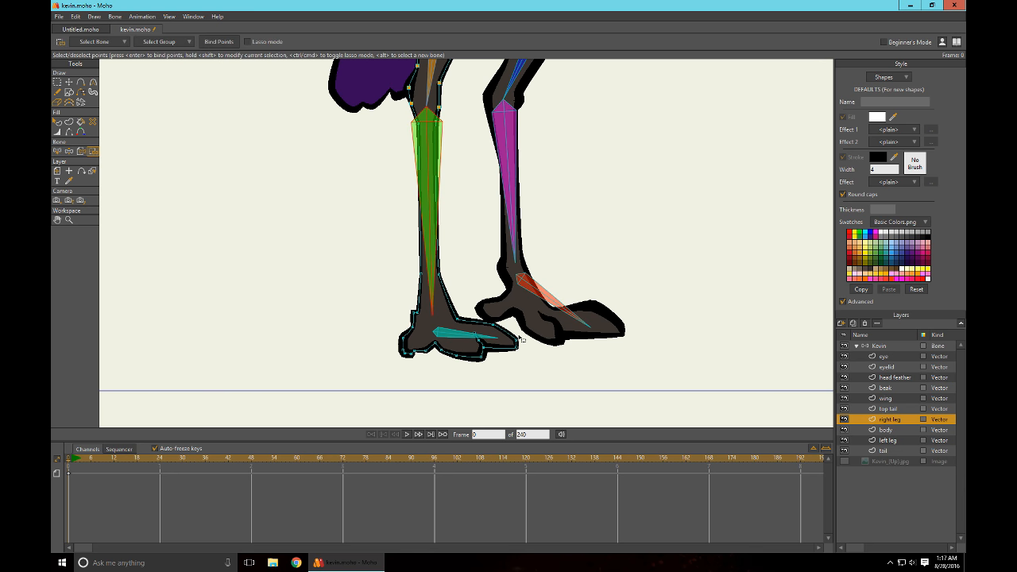
left_click_drag(389, 117, 448, 320)
Enable lasso mode and try to bind the right foot's points to the right foot bone
left_click(57, 151)
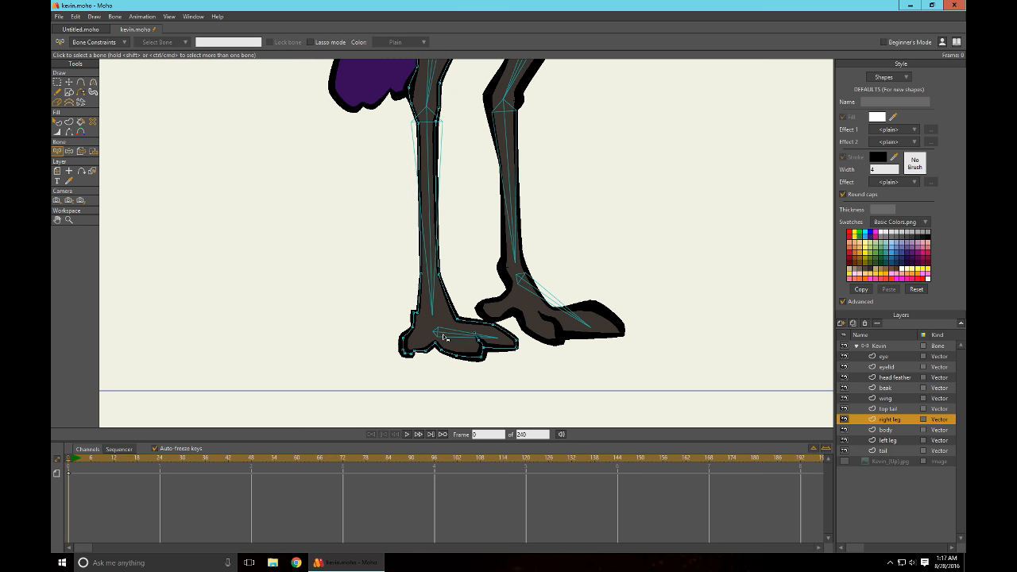
left_click(93, 152)
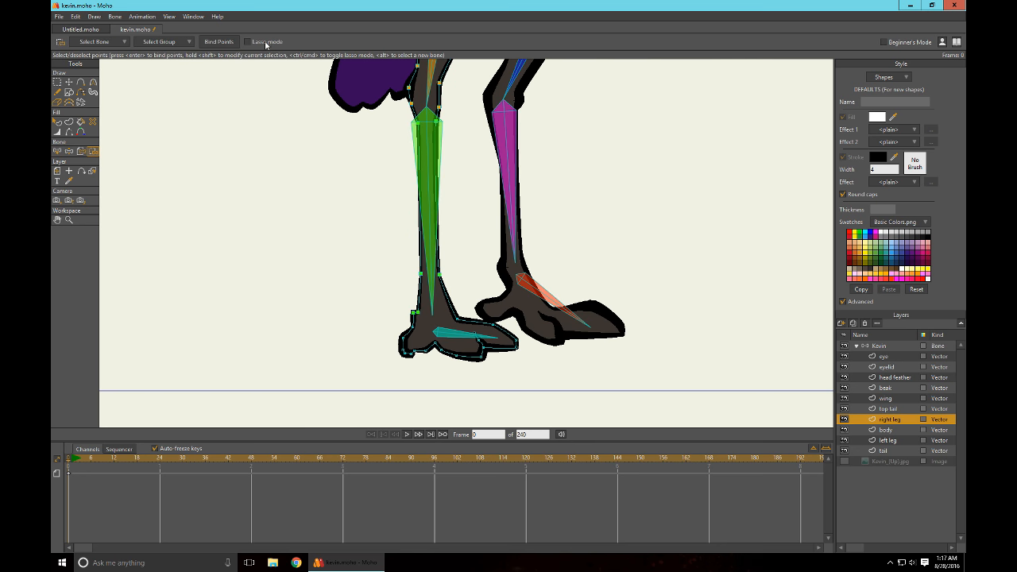
mouse_move(416, 328)
left_mouse_down()
mouse_move(374, 345)
mouse_move(421, 381)
mouse_move(529, 382)
mouse_move(531, 344)
mouse_move(494, 320)
mouse_move(466, 311)
mouse_move(428, 327)
left_mouse_up()
key("z")
mouse_move(462, 339)
left_mouse_down()
mouse_move(446, 357)
mouse_move(457, 347)
left_mouse_up()
Test the right foot and shin bones with Manipulate Bones on the Kevin layer, and undo the test poses
left_click(882, 347)
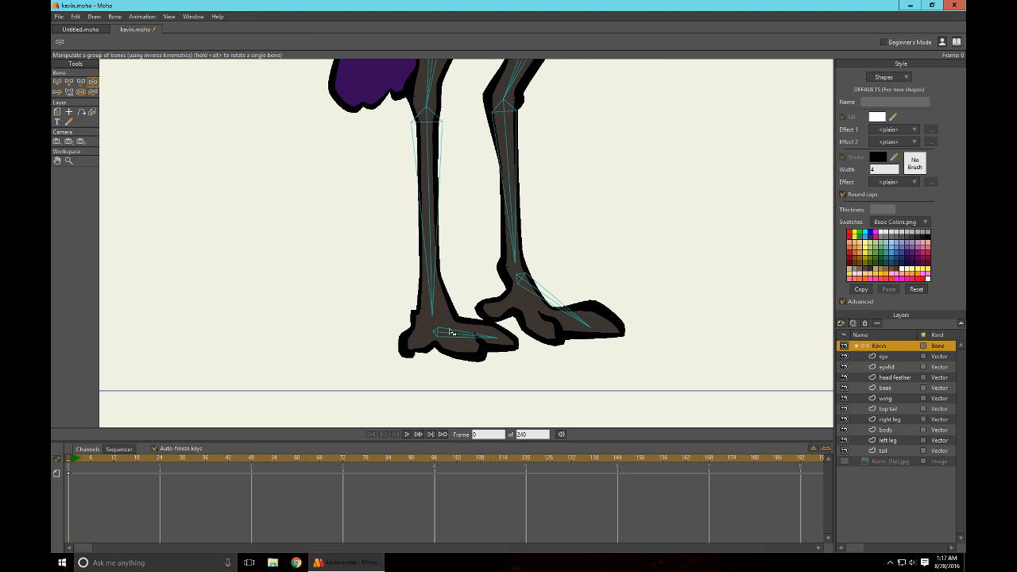
left_click_drag(463, 340, 403, 379)
left_click_drag(434, 279, 356, 368)
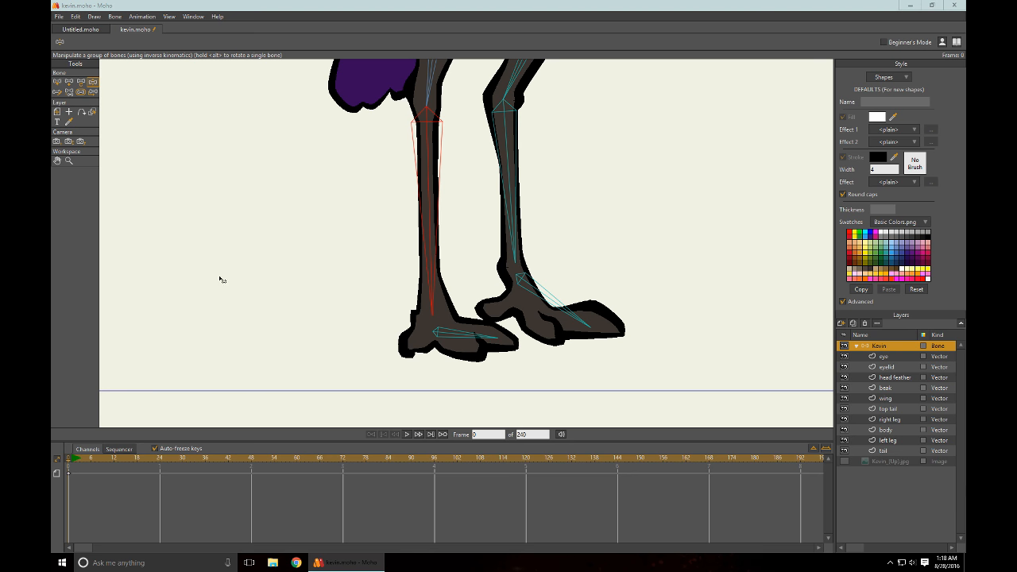
Select the right foot bone and bind the lassoed foot points of the right leg layer to it
left_click(58, 81)
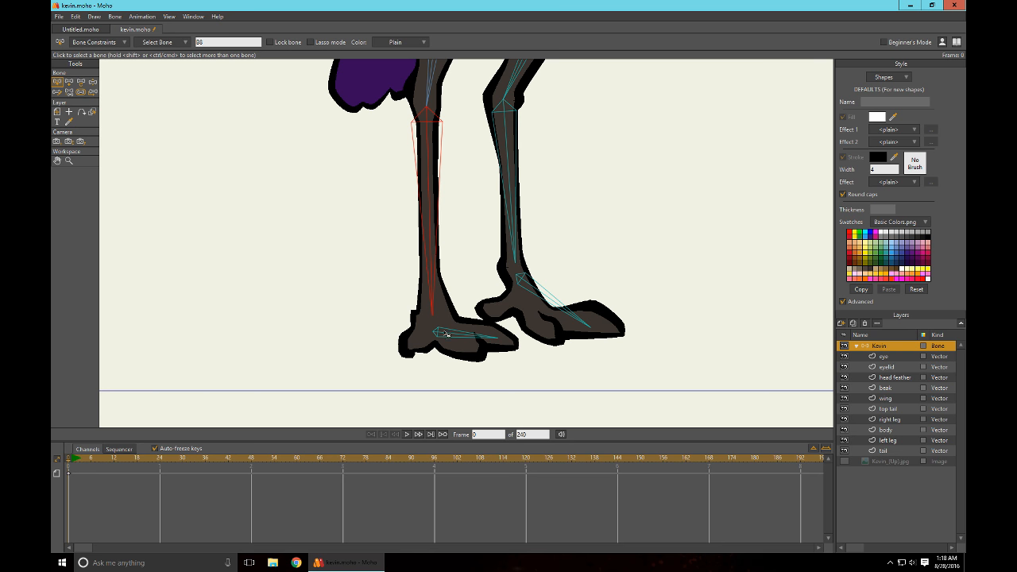
left_click(446, 339)
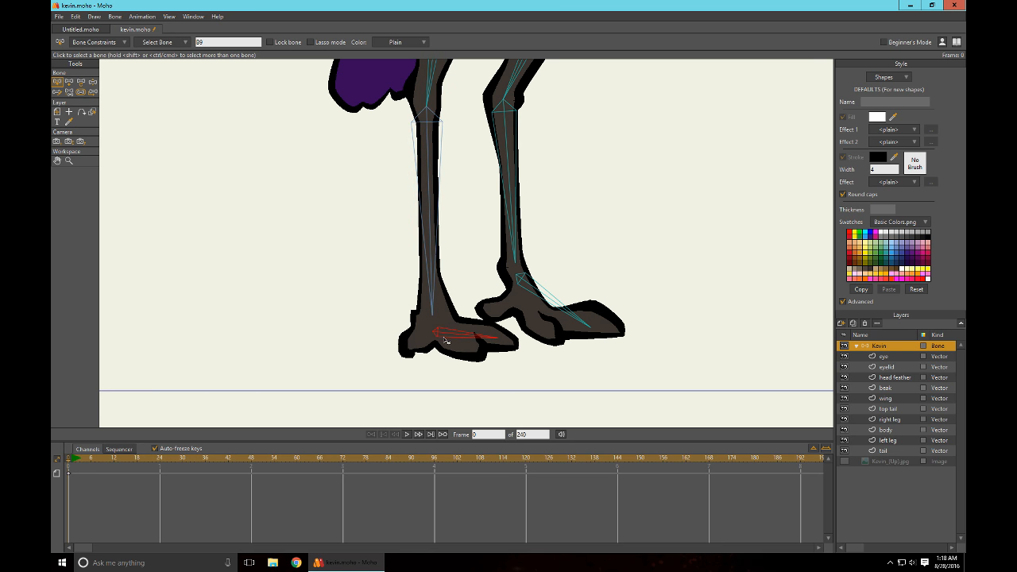
left_click(893, 442)
left_click(893, 420)
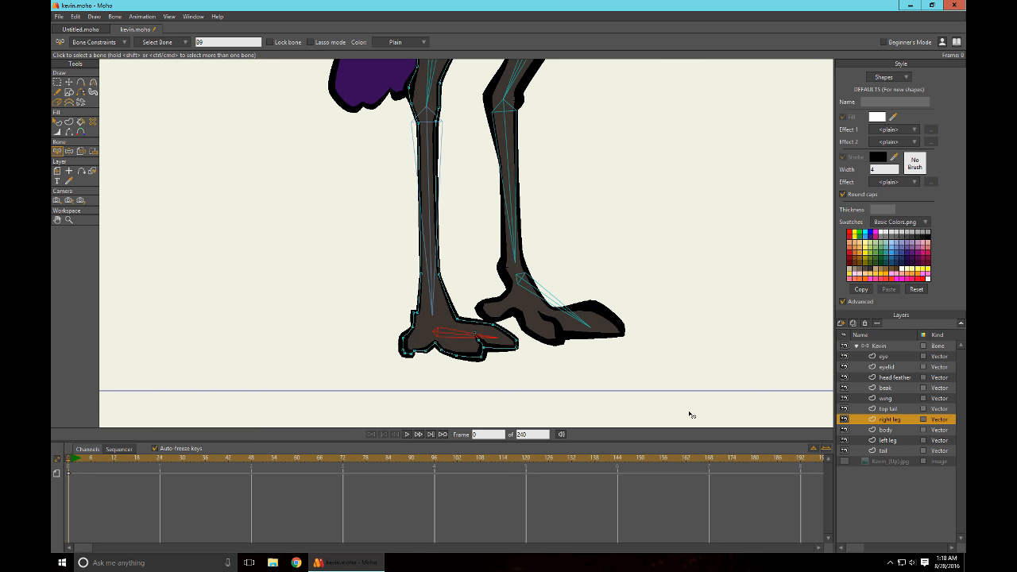
left_click(93, 151)
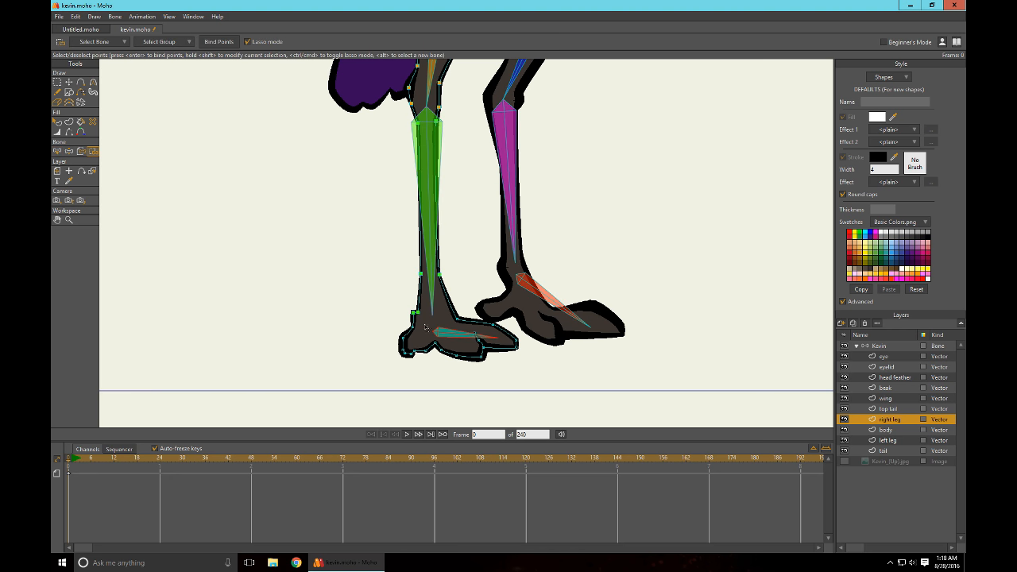
mouse_move(425, 326)
left_mouse_down()
mouse_move(381, 334)
mouse_move(402, 372)
mouse_move(546, 383)
mouse_move(541, 346)
mouse_move(499, 309)
mouse_move(430, 317)
left_mouse_up()
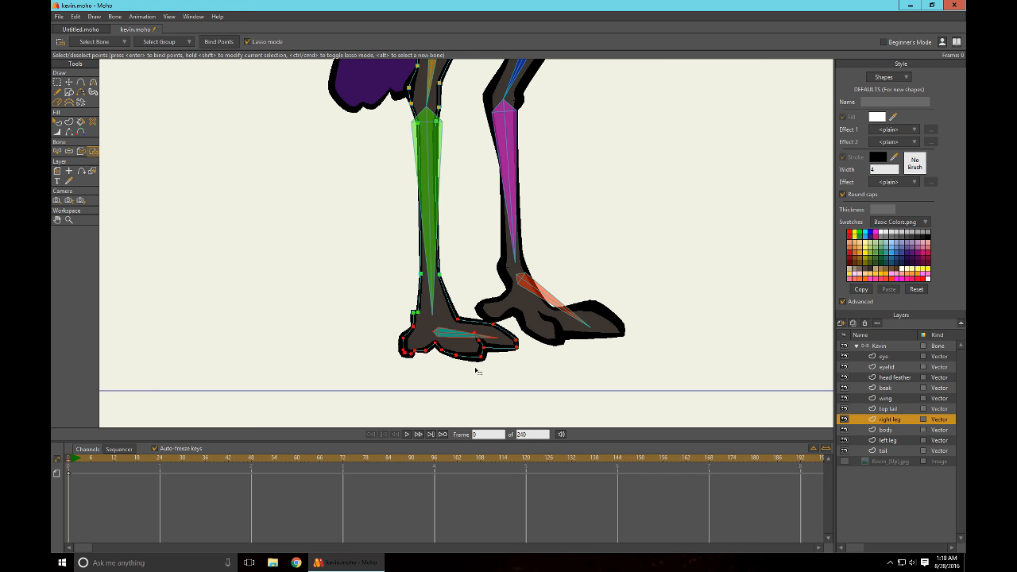
left_click(217, 44)
Test the right leg binding on the Kevin layer by tilting the foot, bending the knee and raising the toes
left_click(878, 348)
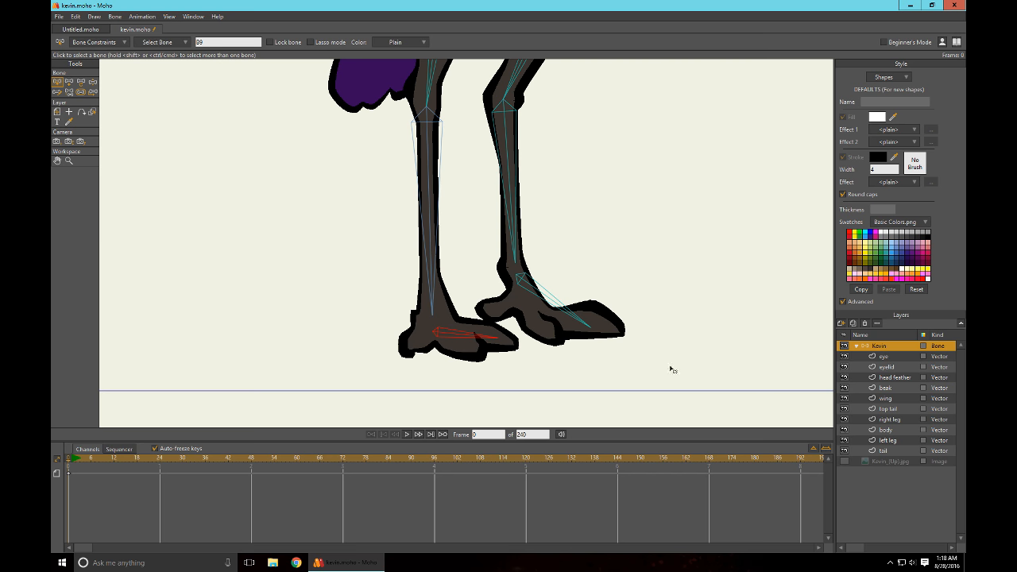
key("z")
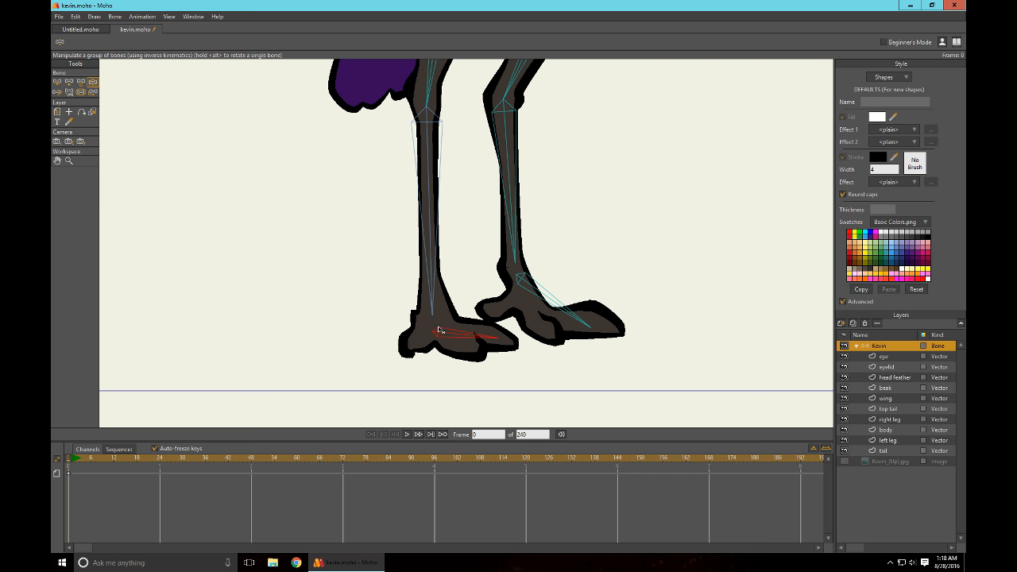
mouse_move(441, 331)
left_mouse_down()
mouse_move(459, 362)
mouse_move(480, 341)
mouse_move(461, 371)
mouse_move(469, 350)
mouse_move(451, 324)
left_mouse_up()
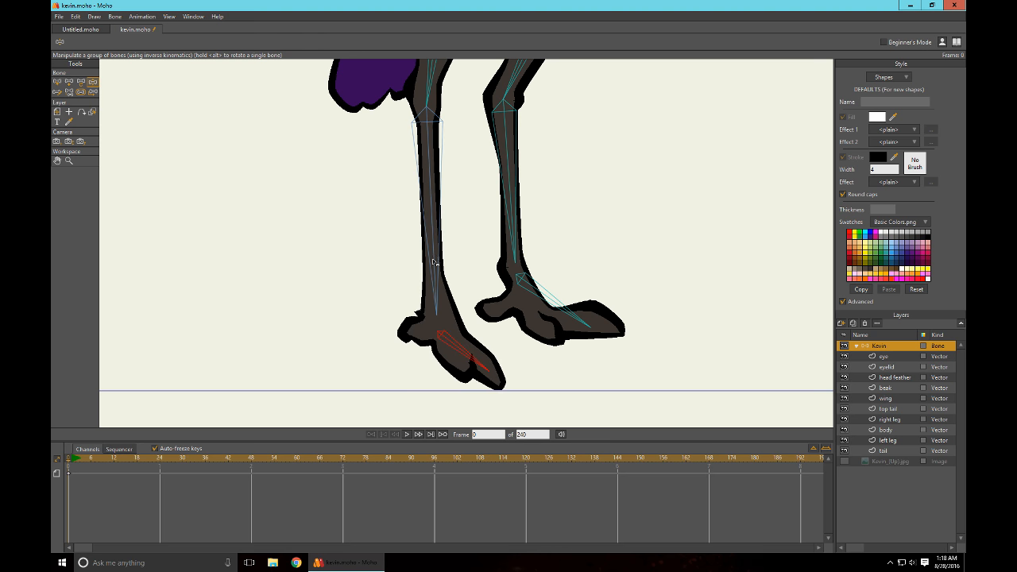
left_click_drag(427, 123, 510, 79)
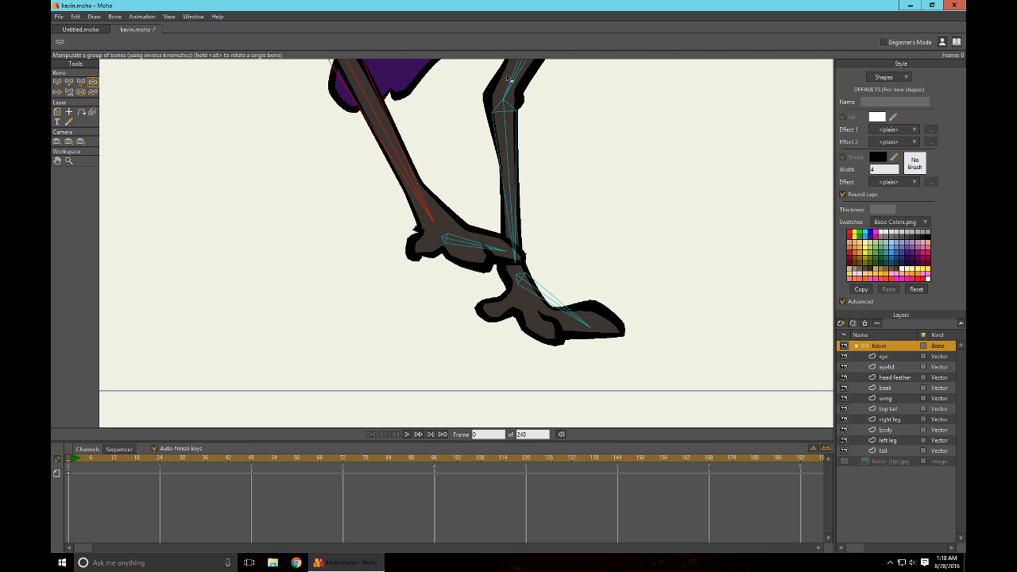
left_click_drag(481, 267, 535, 198)
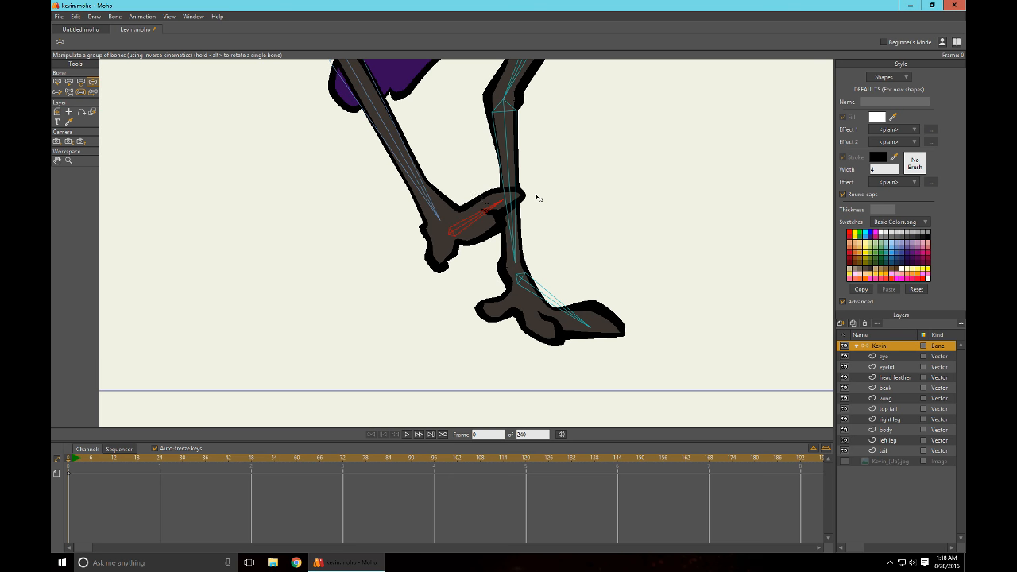
Test further positions of the bent right shin and foot, and undo the poses to restore the straight leg
scroll(607, 199, "down", 2)
scroll(608, 200, "up", 2)
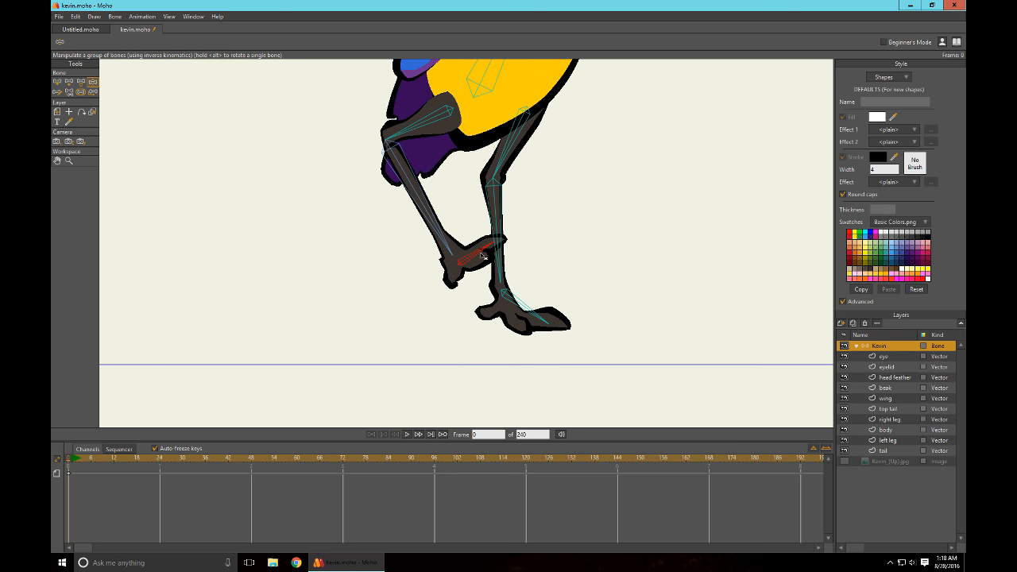
left_click_drag(482, 256, 457, 266)
left_click_drag(410, 188, 401, 173)
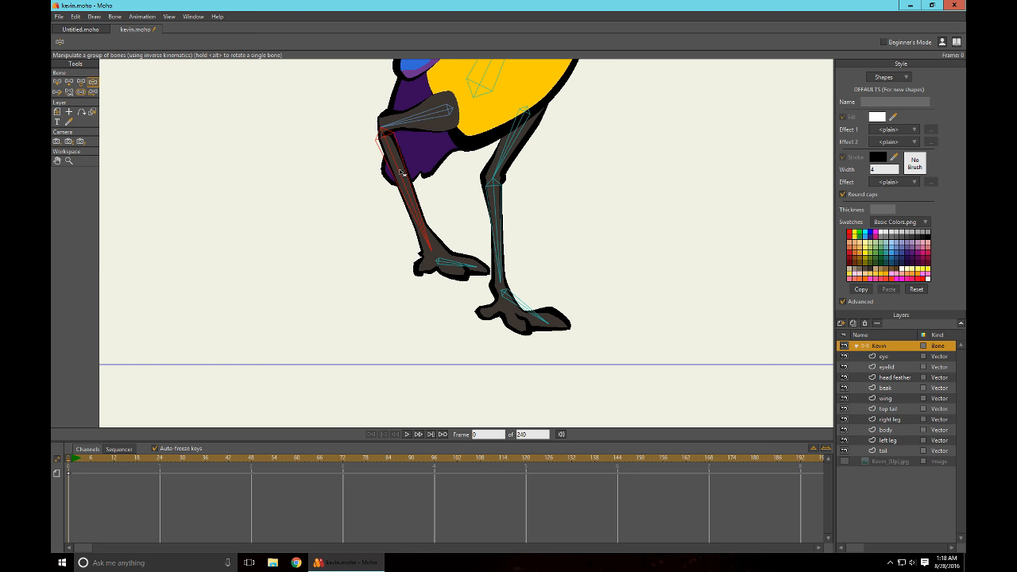
left_click_drag(456, 266, 480, 264)
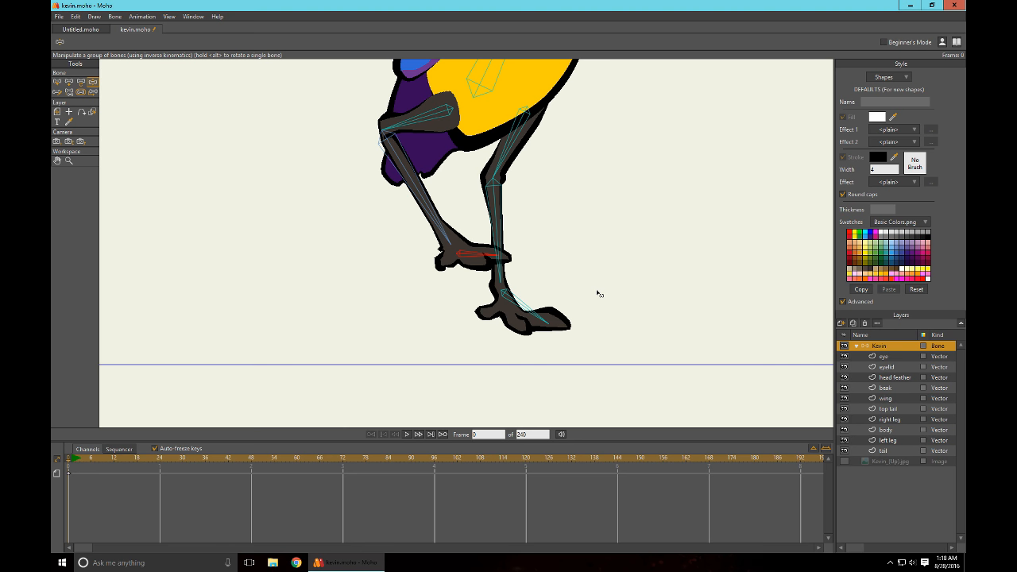
key("ctrl+Right")
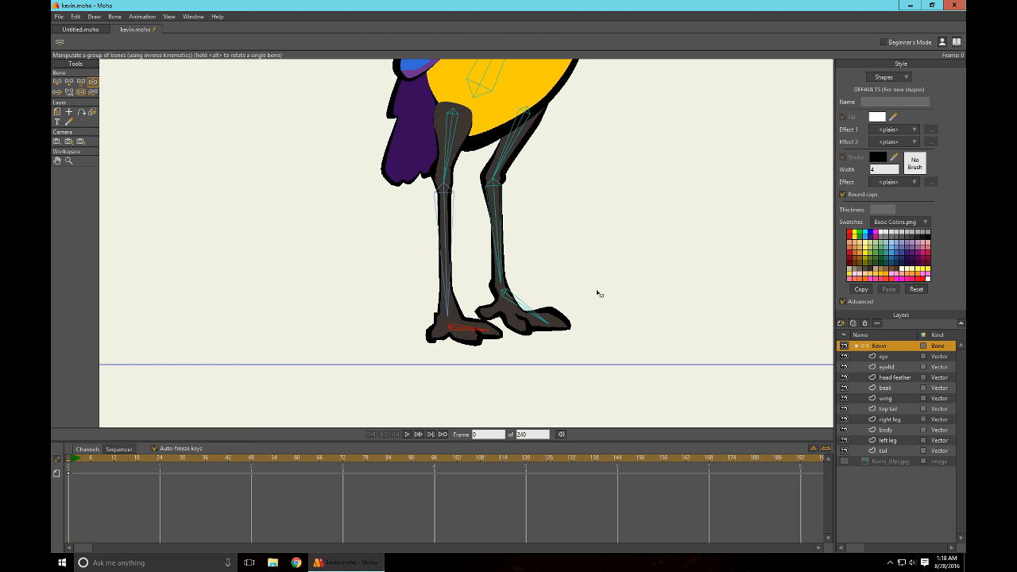
Bind the upper points of the left leg layer, from hip to just above the knee, to the left thigh bone
left_click(901, 421)
left_click(897, 442)
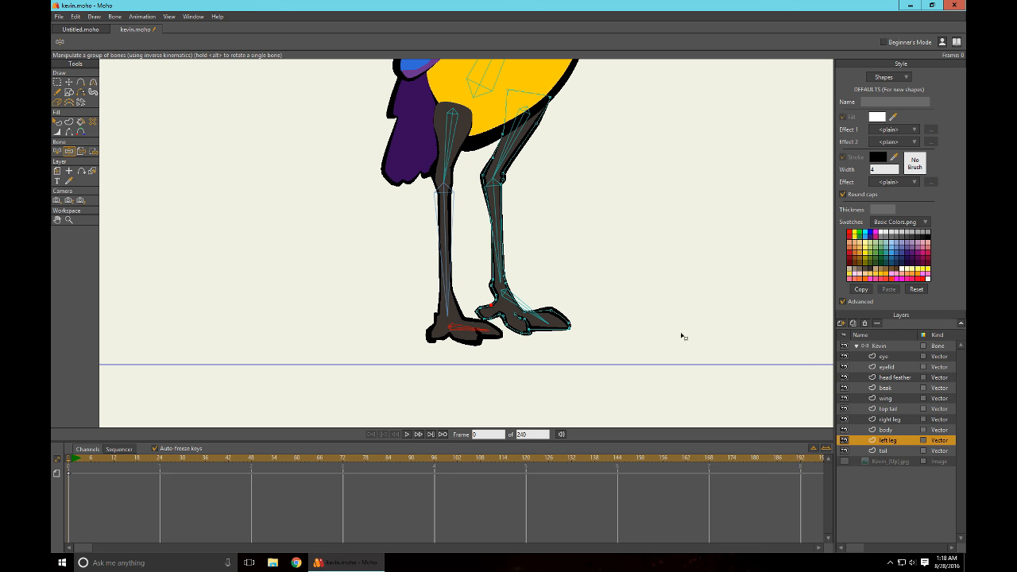
left_click_drag(615, 263, 588, 282)
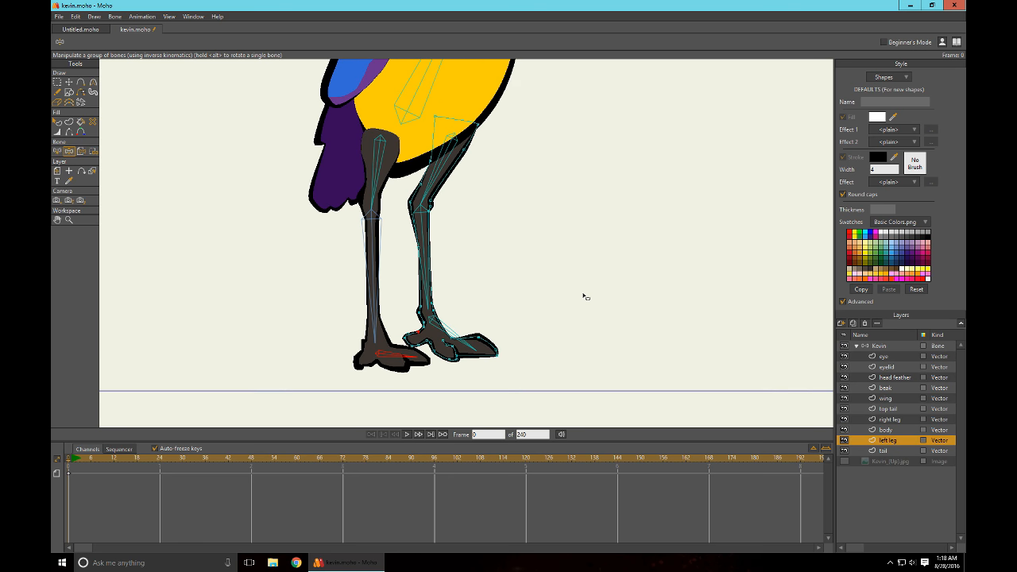
left_click(57, 151)
left_click(460, 151)
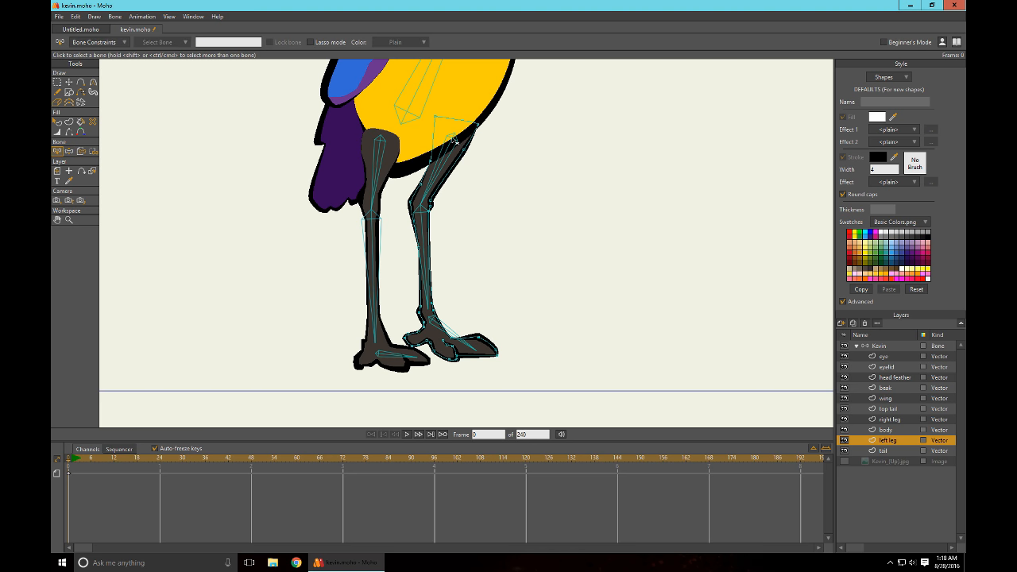
left_click(454, 143)
left_click(58, 83)
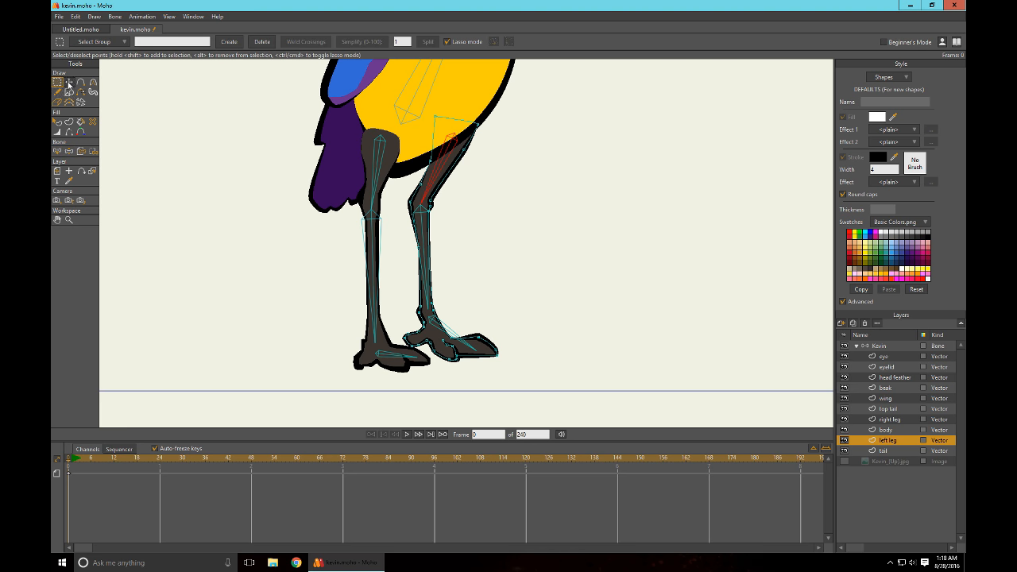
left_click(92, 152)
scroll(537, 222, "up", 2)
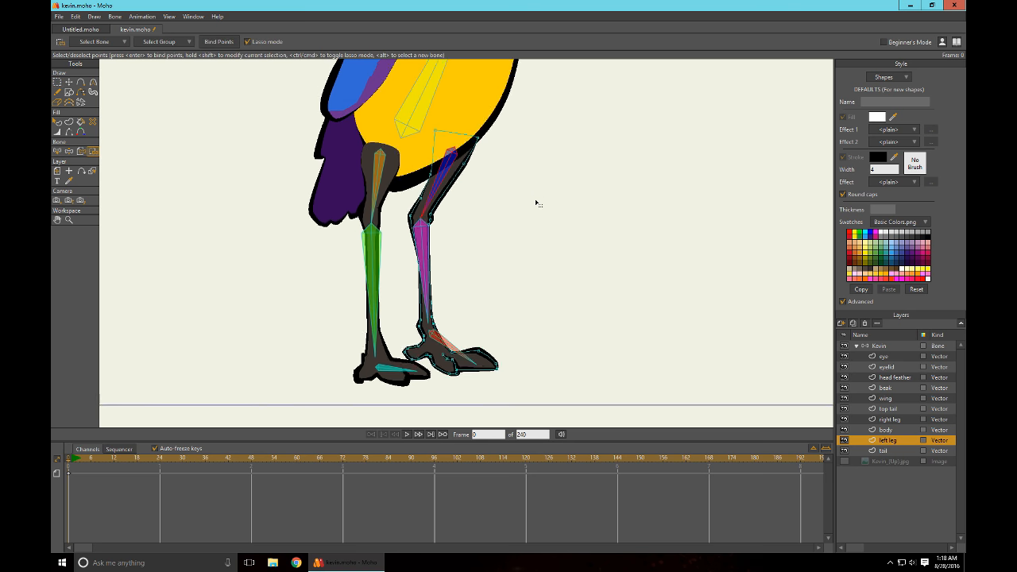
mouse_move(448, 119)
left_mouse_down()
mouse_move(528, 150)
mouse_move(527, 194)
mouse_move(467, 233)
mouse_move(405, 211)
mouse_move(421, 135)
mouse_move(447, 122)
left_mouse_up()
scroll(515, 261, "up", 2)
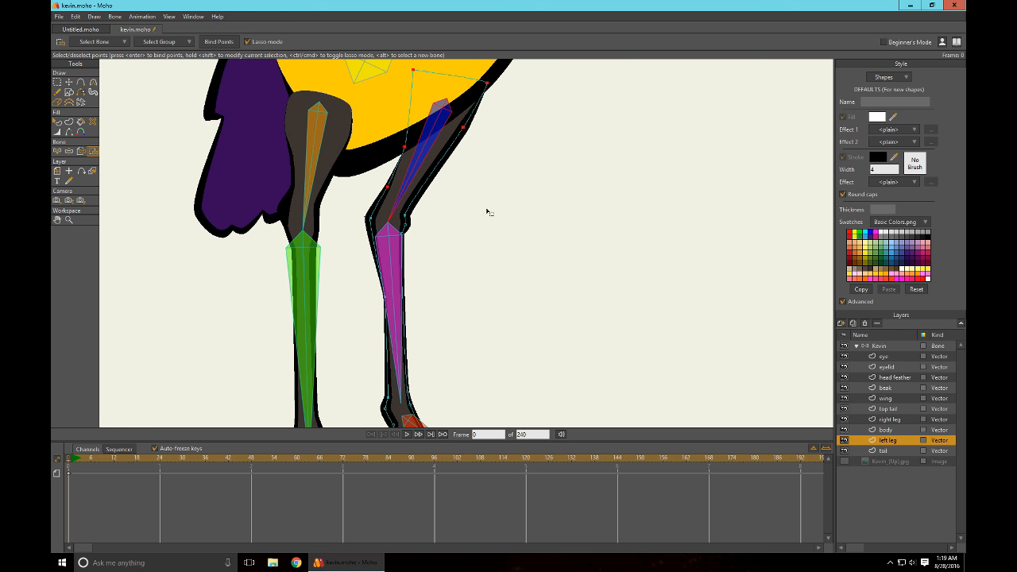
mouse_move(425, 221)
left_mouse_down()
mouse_move(392, 207)
mouse_move(422, 204)
left_mouse_up()
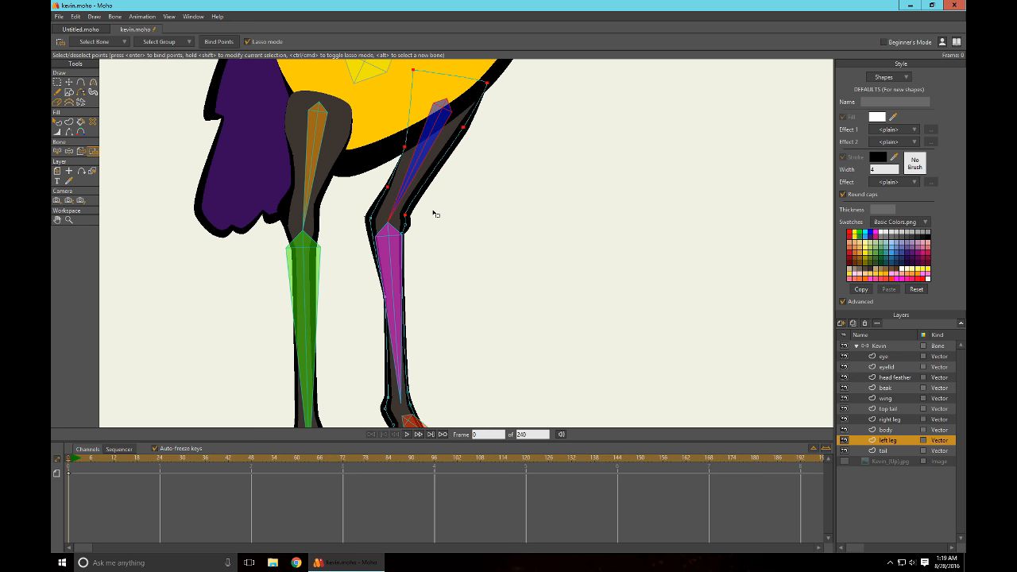
left_click(220, 42)
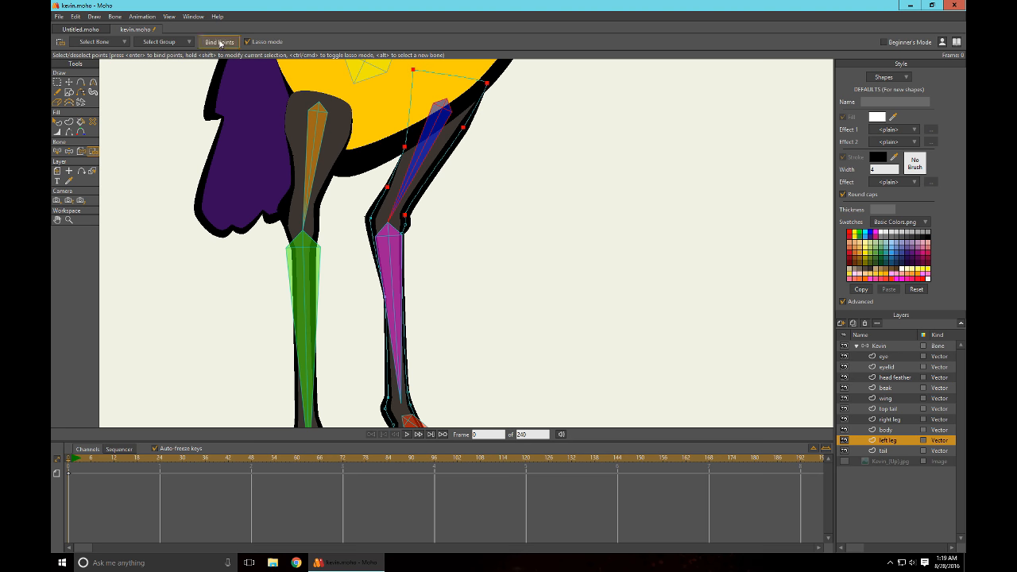
Bind the left leg layer's points from the knee down to the ankle to the left shin bone
left_click(57, 150)
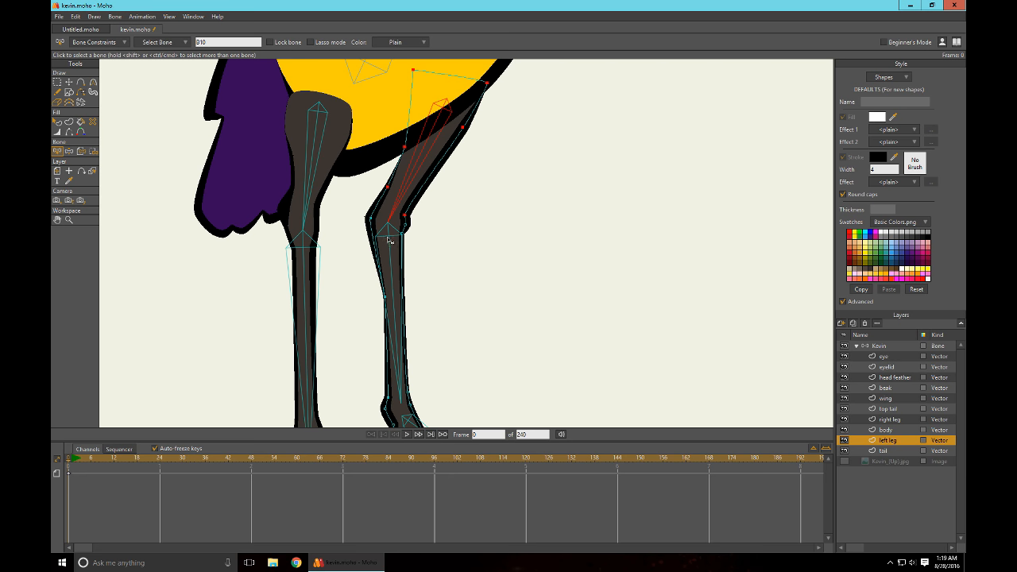
left_click(389, 240)
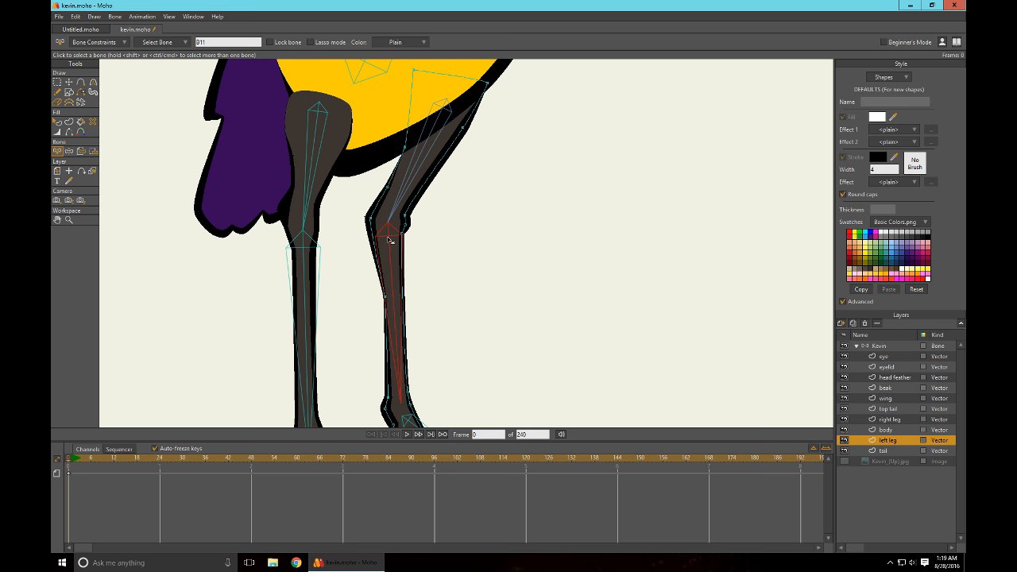
left_click(91, 155)
left_click_drag(529, 313, 551, 227)
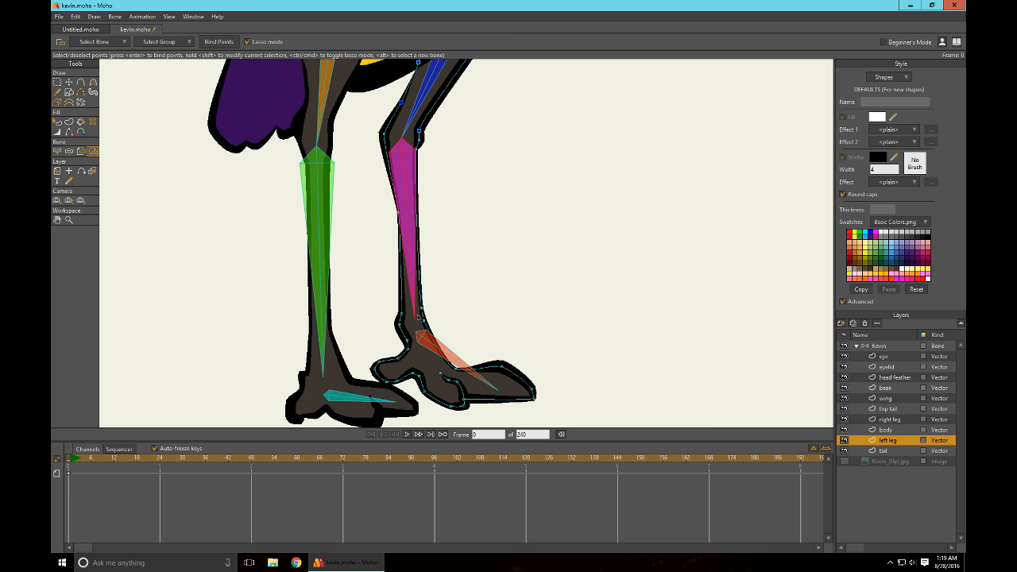
mouse_move(367, 131)
left_mouse_down()
mouse_move(374, 308)
mouse_move(382, 322)
mouse_move(430, 335)
mouse_move(449, 310)
mouse_move(439, 148)
mouse_move(388, 121)
mouse_move(363, 130)
left_mouse_up()
left_click(211, 42)
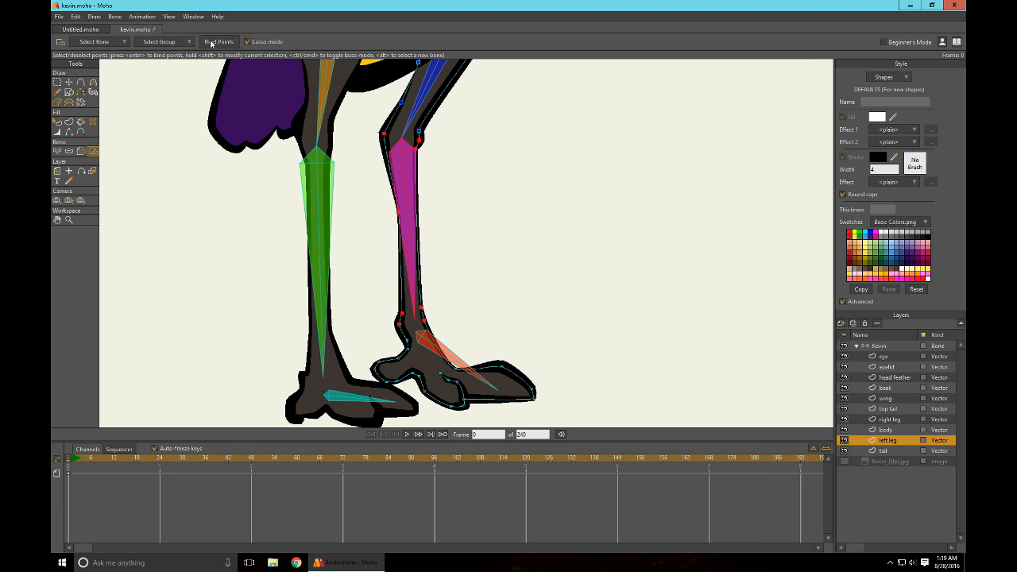
Select the left foot bone and bind all the foot points of the left leg layer to it
left_click(56, 151)
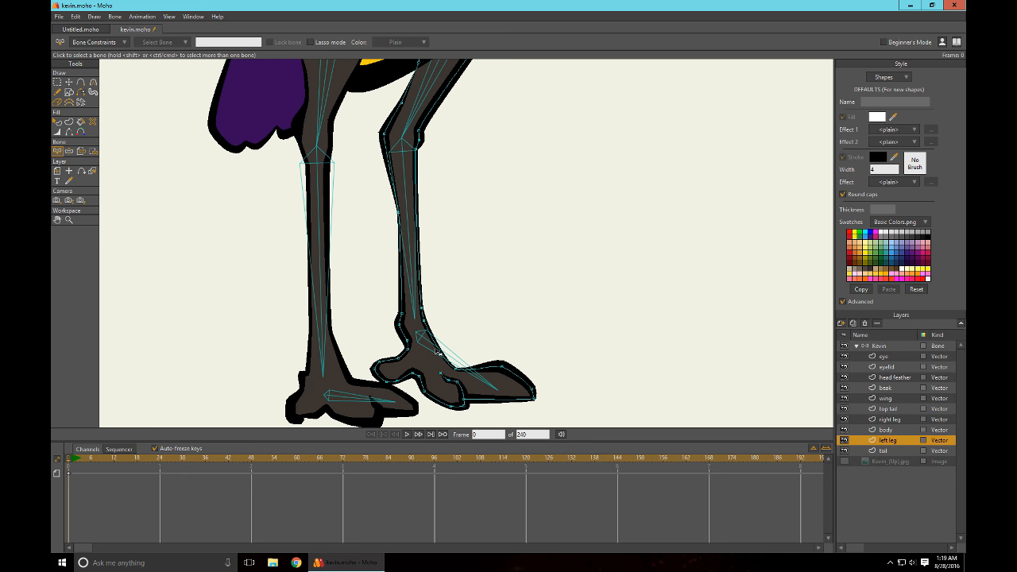
left_click(92, 152)
left_click_drag(612, 311, 590, 184)
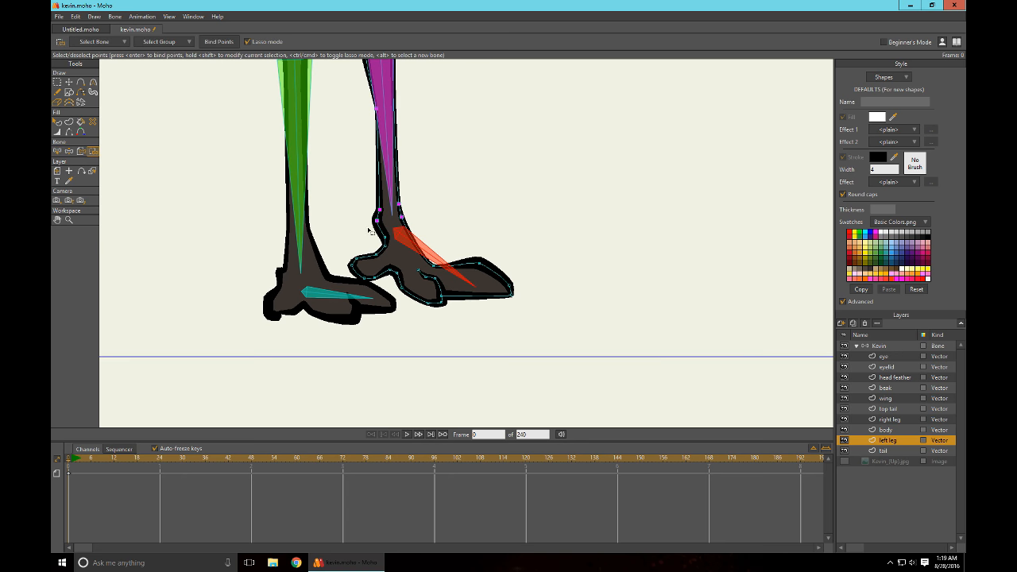
mouse_move(352, 239)
left_mouse_down()
mouse_move(502, 234)
mouse_move(573, 297)
mouse_move(517, 355)
mouse_move(307, 349)
mouse_move(229, 281)
left_mouse_up()
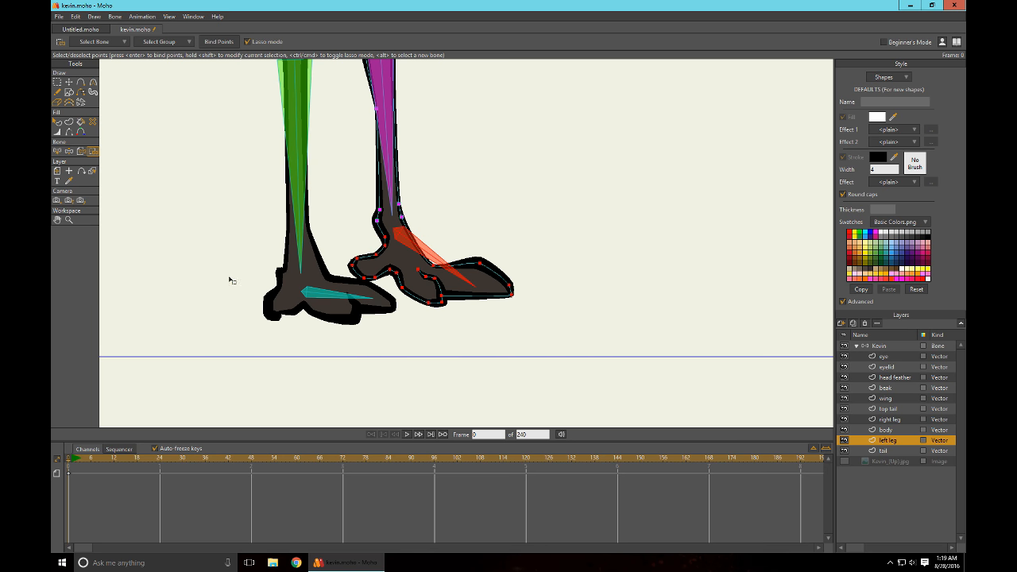
left_click(223, 42)
Bind all the points of the tail layer to the body bone
left_click_drag(533, 157, 565, 331)
scroll(564, 322, "down", 3)
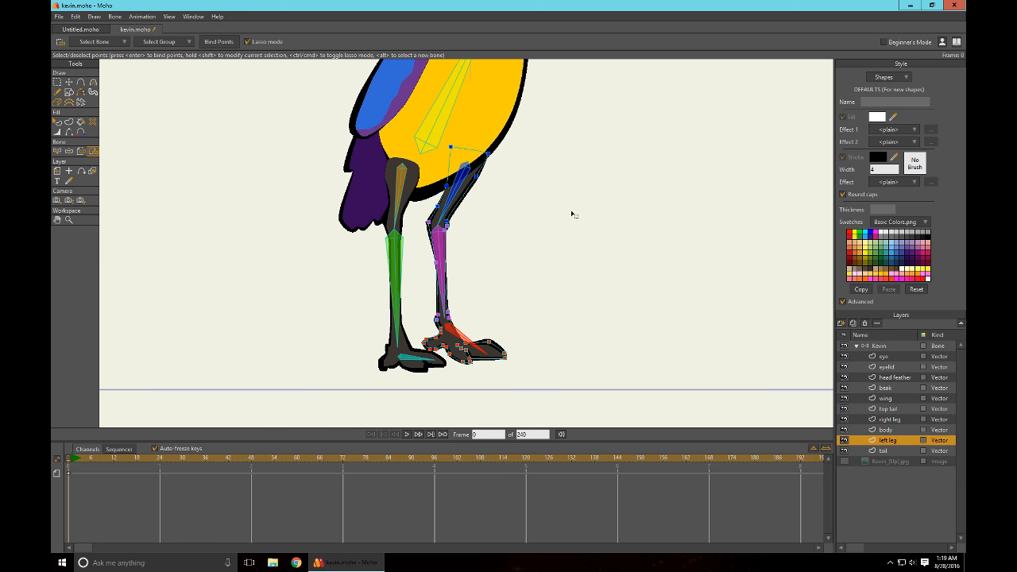
left_click_drag(572, 213, 564, 254)
left_click(888, 451)
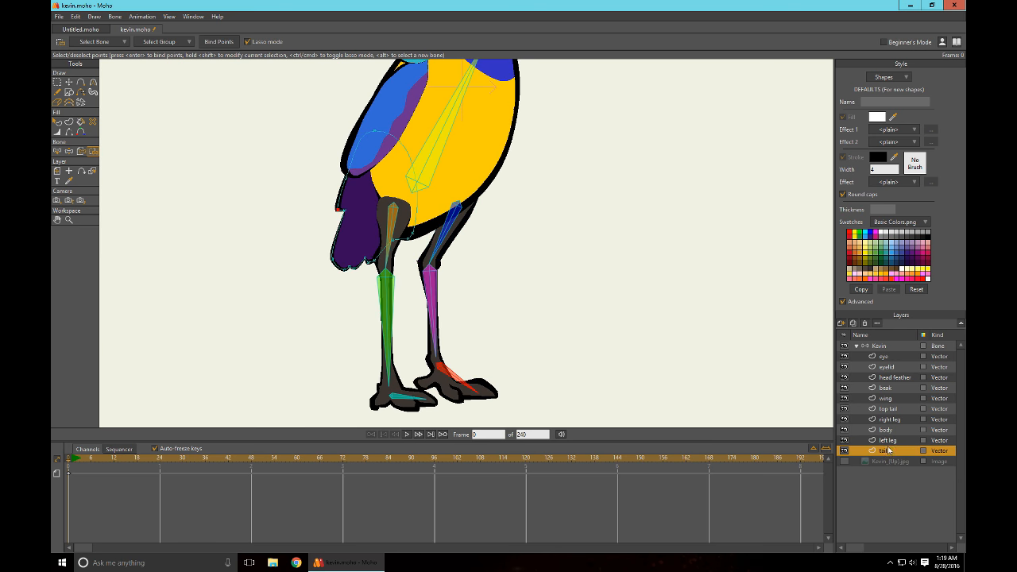
left_click(56, 151)
left_click(438, 155)
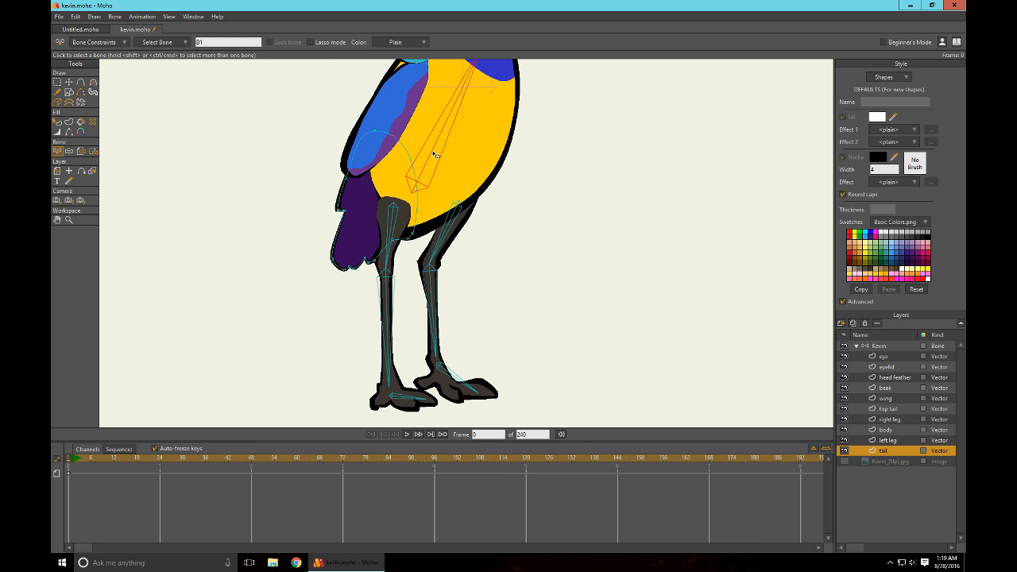
left_click(93, 151)
mouse_move(316, 116)
left_mouse_down()
mouse_move(538, 209)
mouse_move(298, 172)
left_mouse_up()
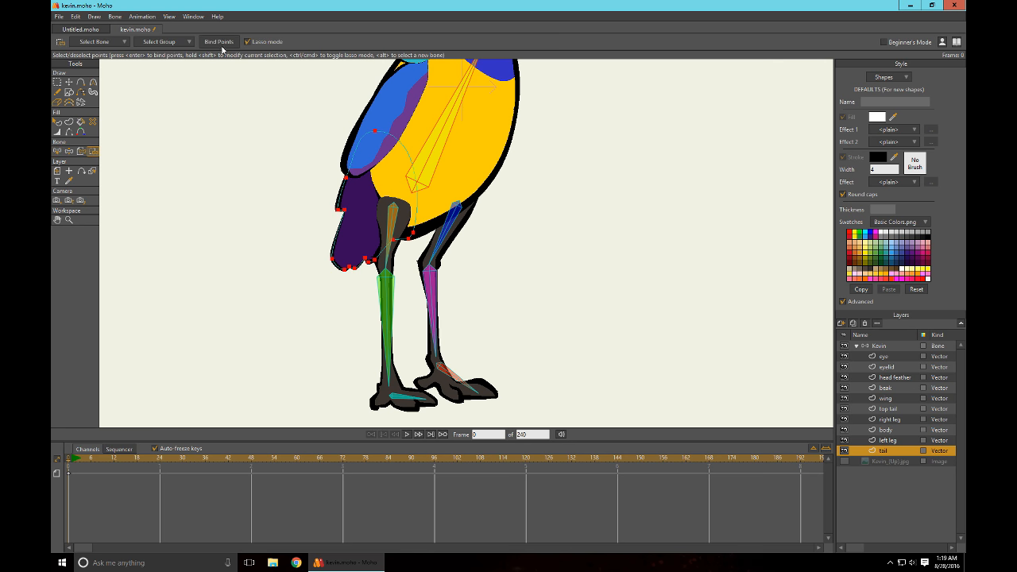
Add a chain of two bones on the Kevin layer, running from the base of the purple tail to its tip
scroll(599, 265, "up", 2)
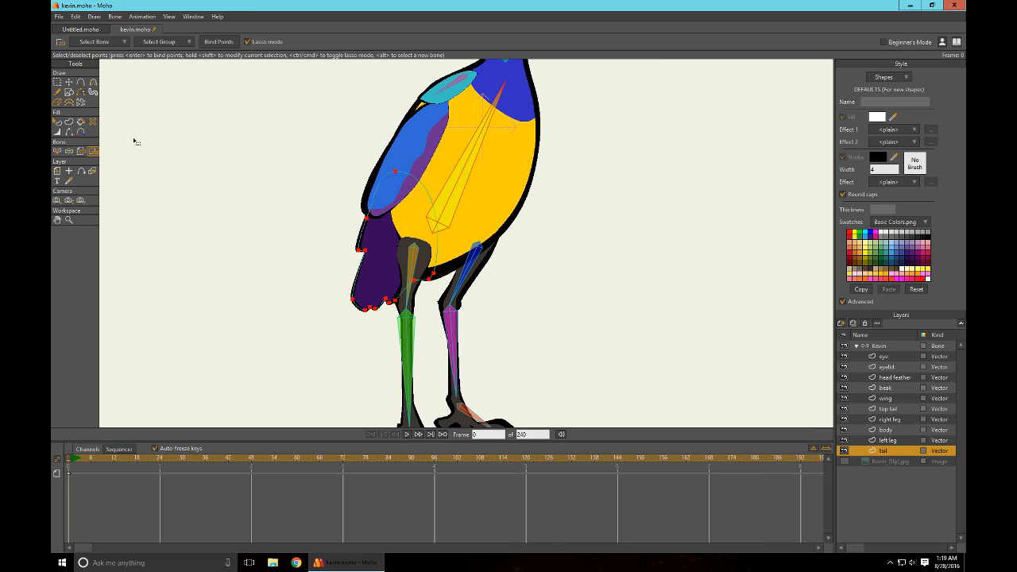
key("z")
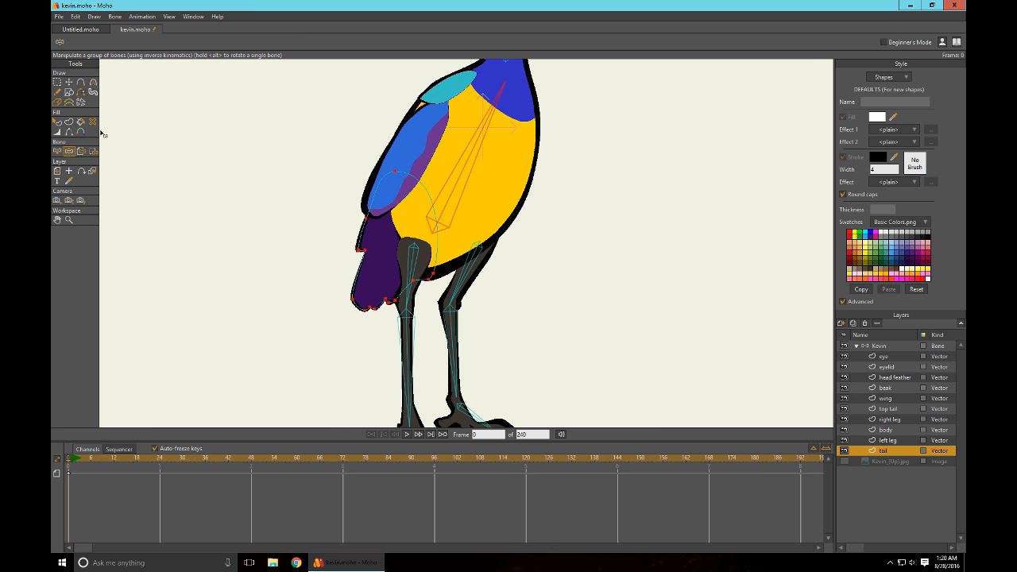
left_click(56, 151)
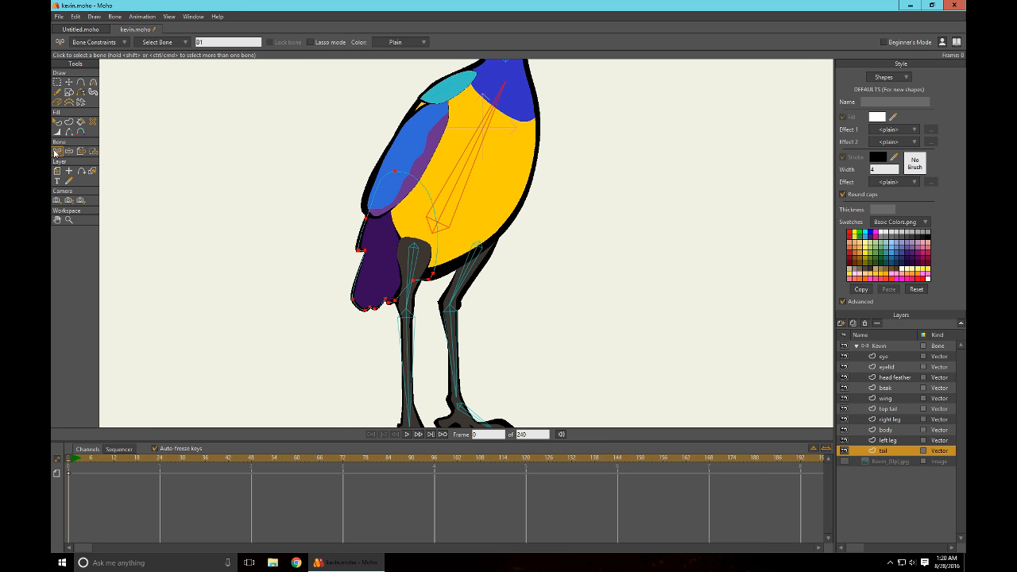
left_click(882, 346)
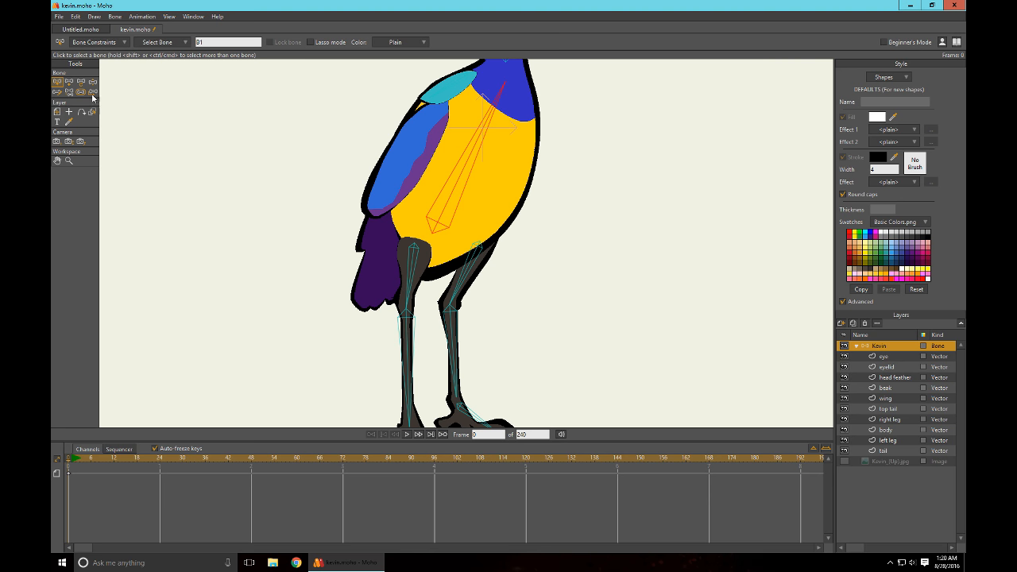
left_click(69, 82)
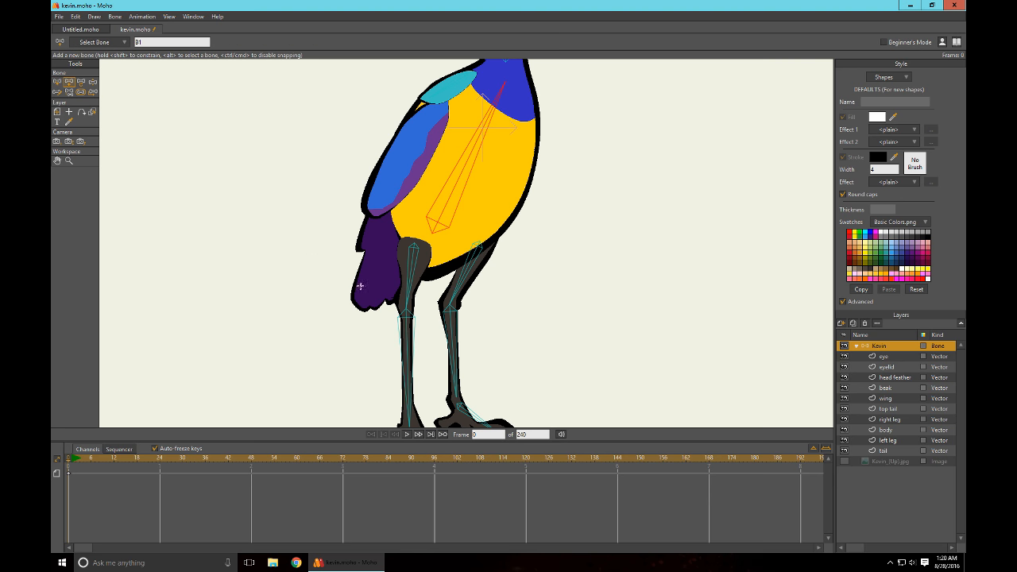
left_click_drag(405, 219, 363, 297)
key("Up")
Bind the upper points of the tail layer, near the body, to the upper tail bone
left_click(887, 451)
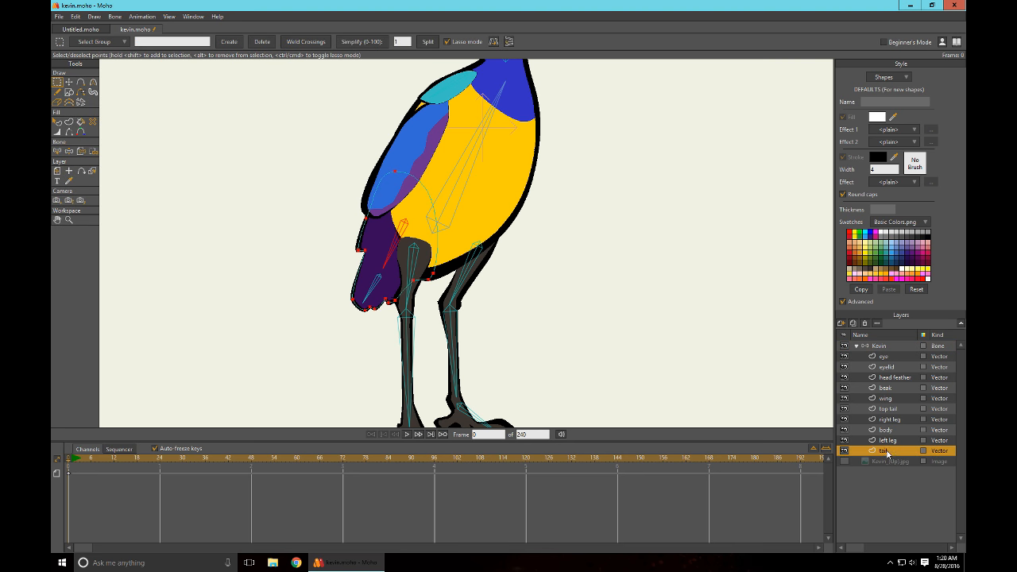
left_click(93, 151)
mouse_move(405, 154)
left_mouse_down()
mouse_move(327, 209)
mouse_move(374, 240)
left_mouse_up()
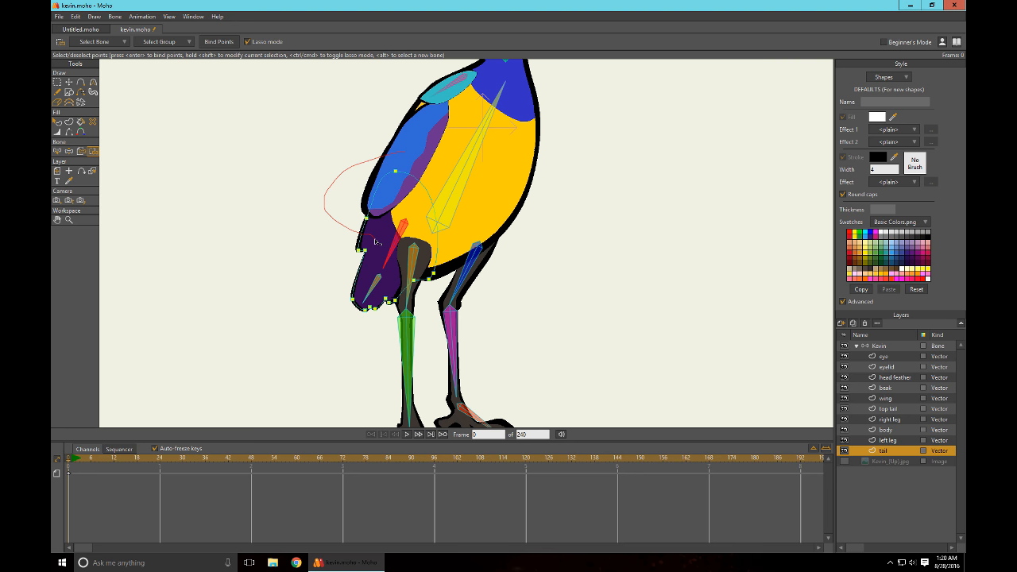
mouse_move(400, 270)
left_mouse_down()
mouse_move(433, 303)
mouse_move(452, 278)
mouse_move(450, 220)
mouse_move(423, 170)
left_mouse_up()
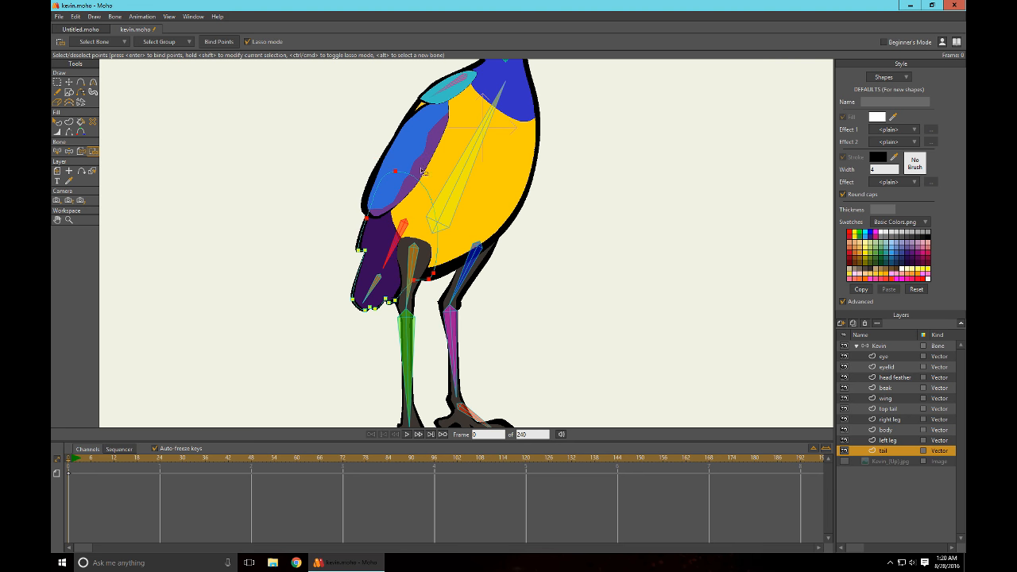
left_click(220, 42)
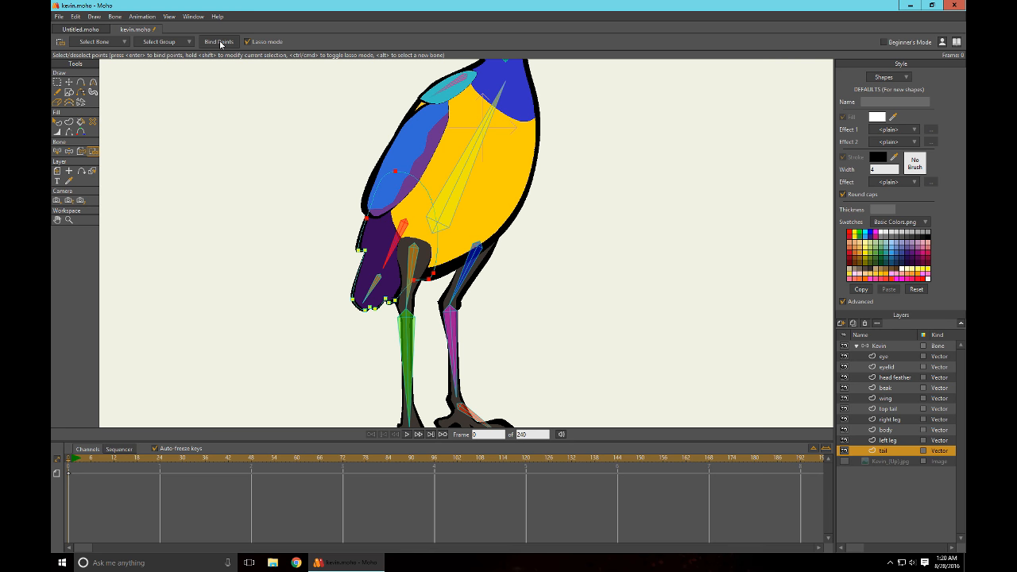
Bind the remaining lower points of the tail layer, down to the feather tips, to the lower tail bone
left_click(60, 151)
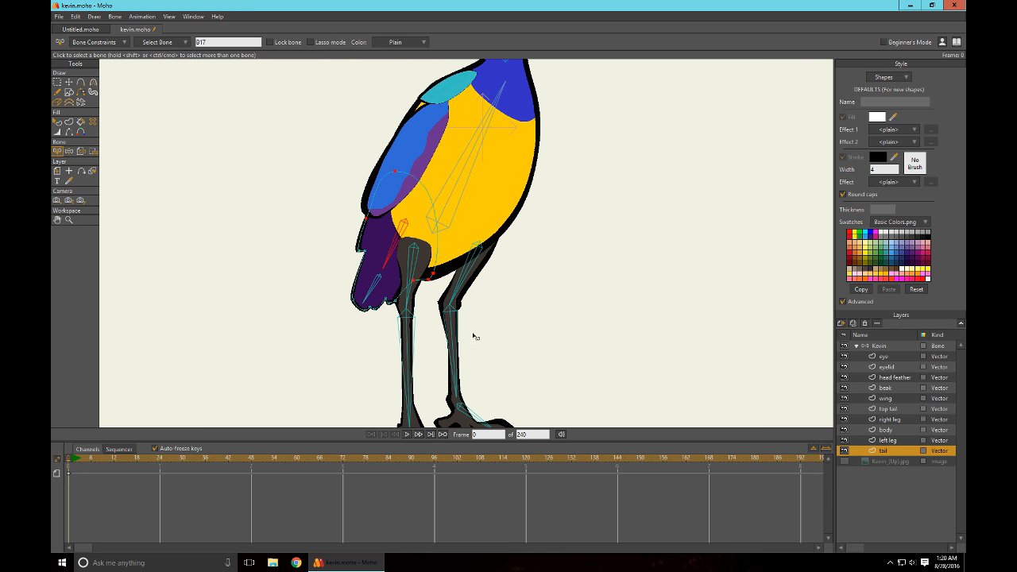
left_click(378, 290)
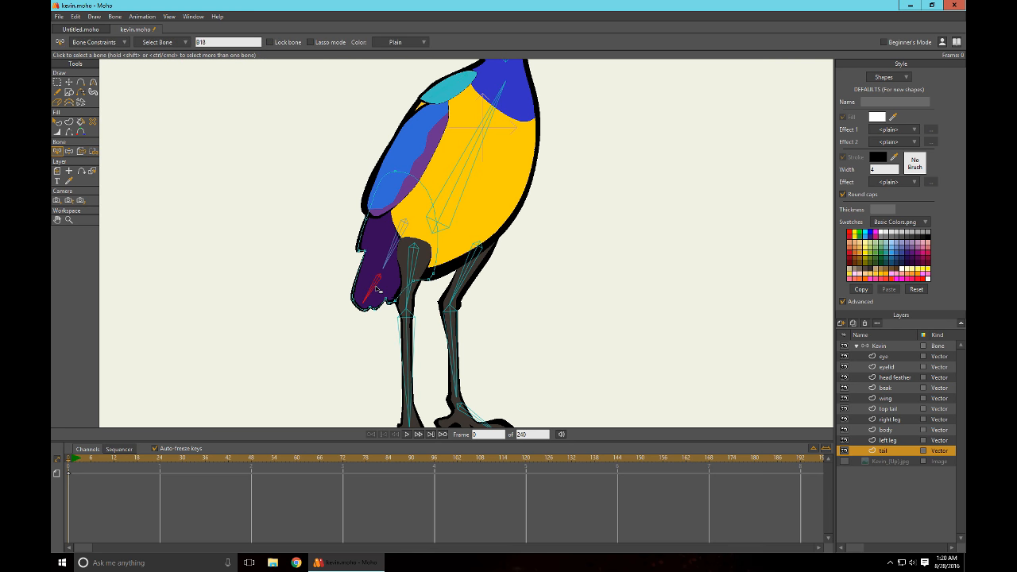
left_click(93, 150)
mouse_move(332, 246)
left_mouse_down()
mouse_move(348, 350)
mouse_move(409, 306)
left_mouse_up()
mouse_move(386, 262)
left_mouse_down()
mouse_move(365, 239)
mouse_move(340, 242)
left_mouse_up()
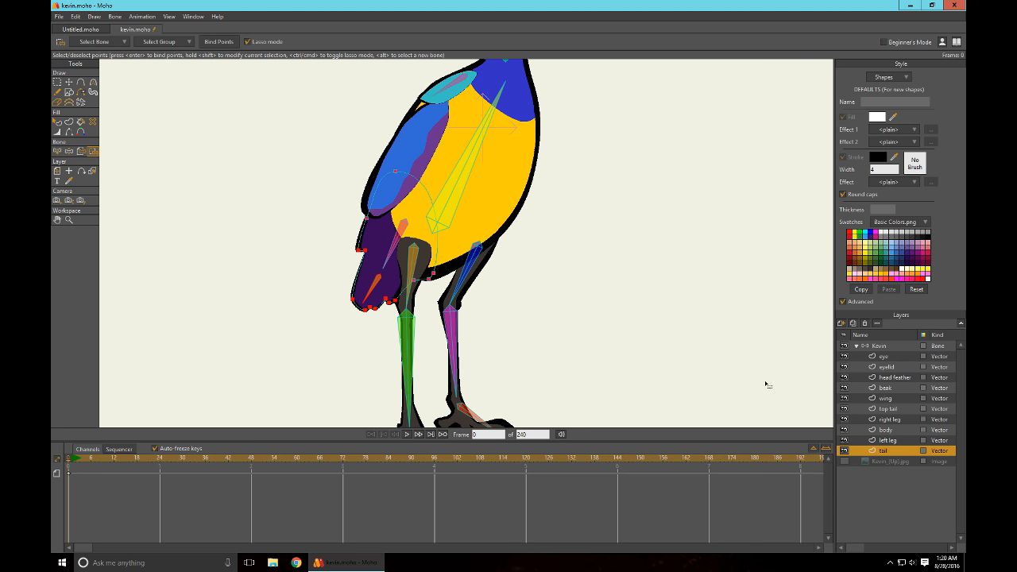
Set the bone strength of all bones on the Kevin layer to 0 and deselect them
left_click(880, 347)
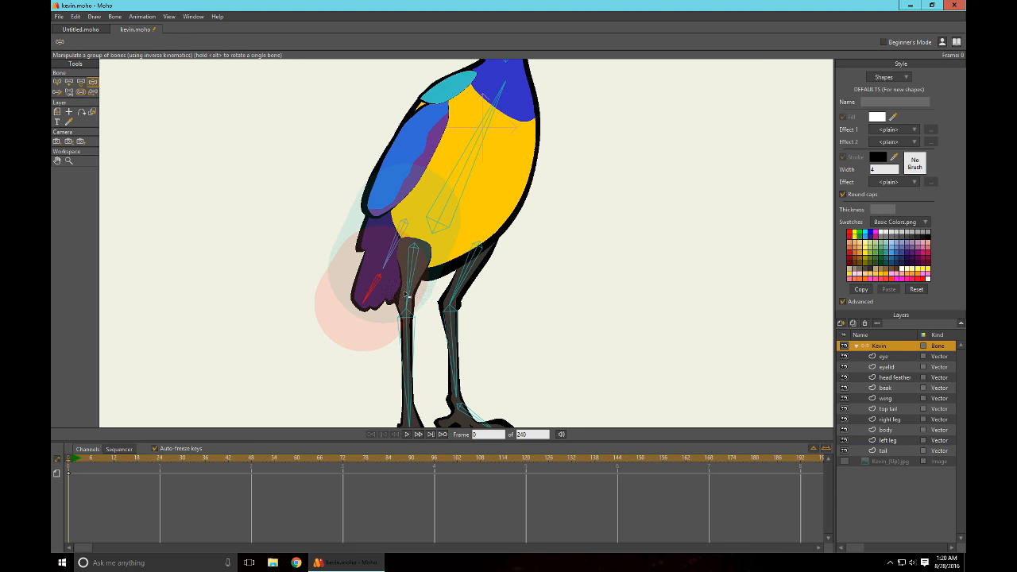
left_click(82, 91)
key("ctrl+a")
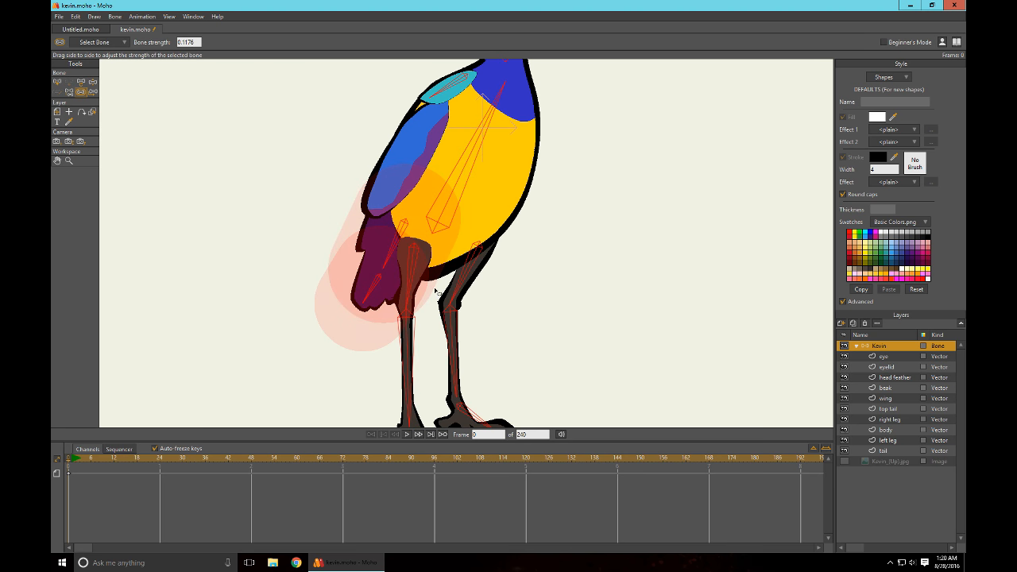
left_click_drag(650, 300, 87, 401)
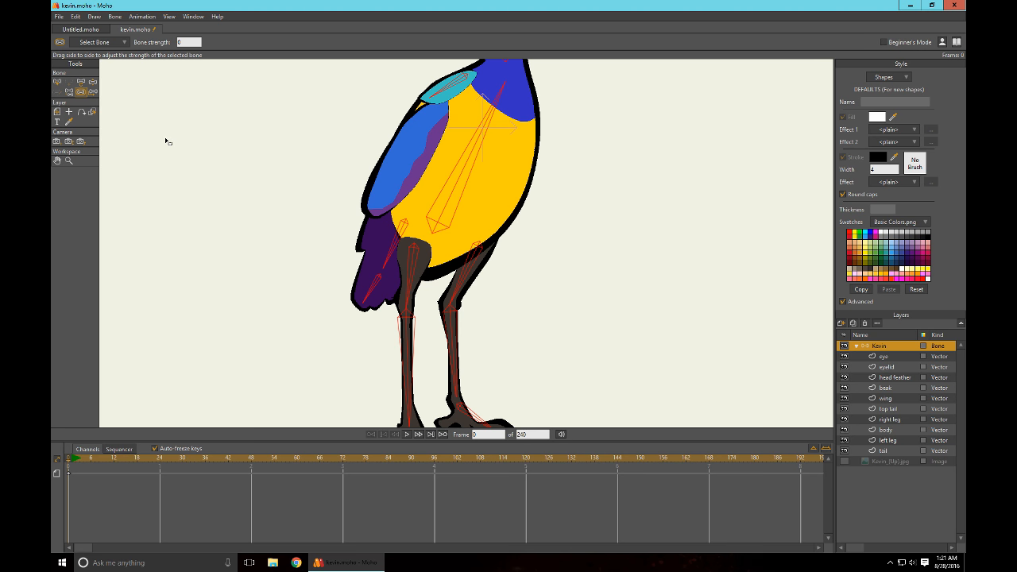
left_click(165, 141)
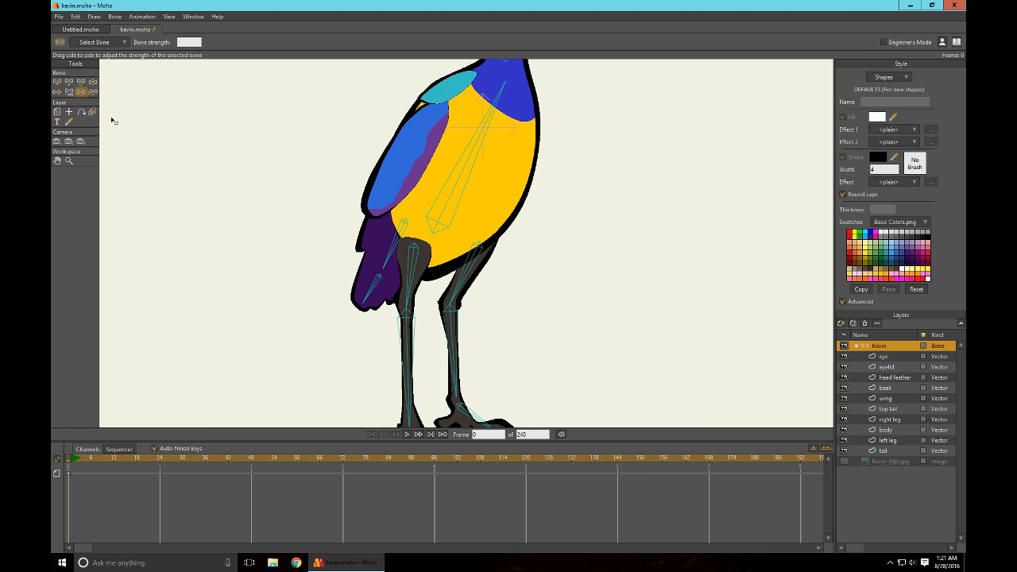
Test the bindings by raising the tail, moving the body and lifting the left leg, and restore the original pose
key("z")
left_click_drag(372, 293, 325, 274)
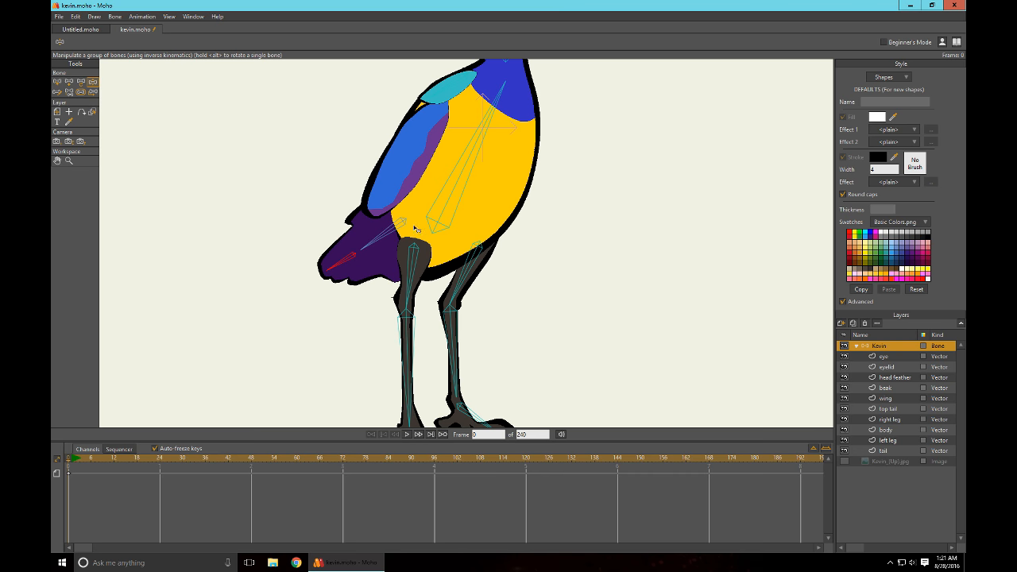
left_click_drag(415, 229, 507, 212)
scroll(727, 247, "down", 3)
scroll(715, 258, "down", 1)
left_click_drag(508, 282, 645, 299)
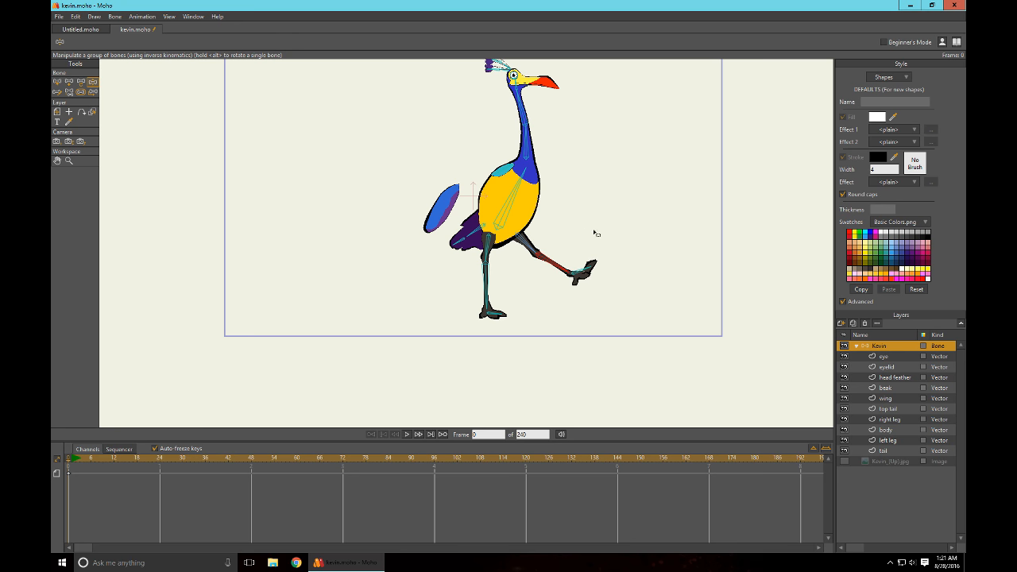
key("Right")
key("Left")
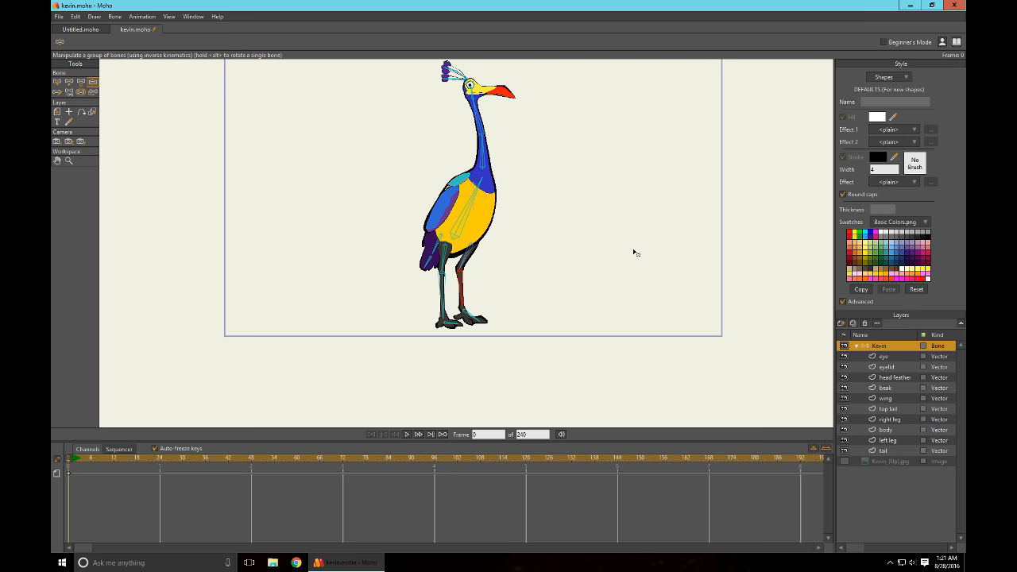
Bind all points of the top tail layer to the main body bone
scroll(492, 231, "up", 8)
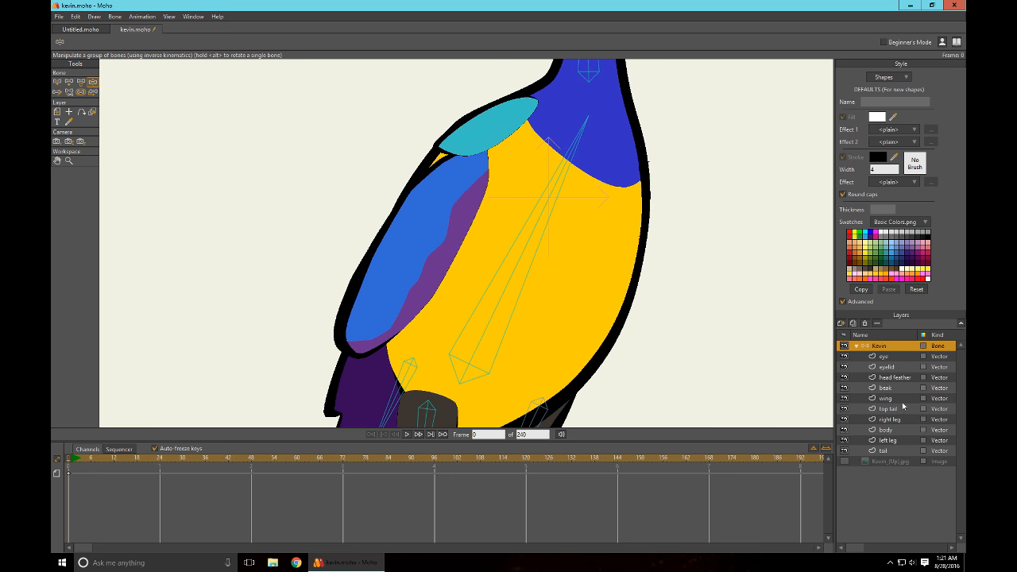
left_click(894, 397)
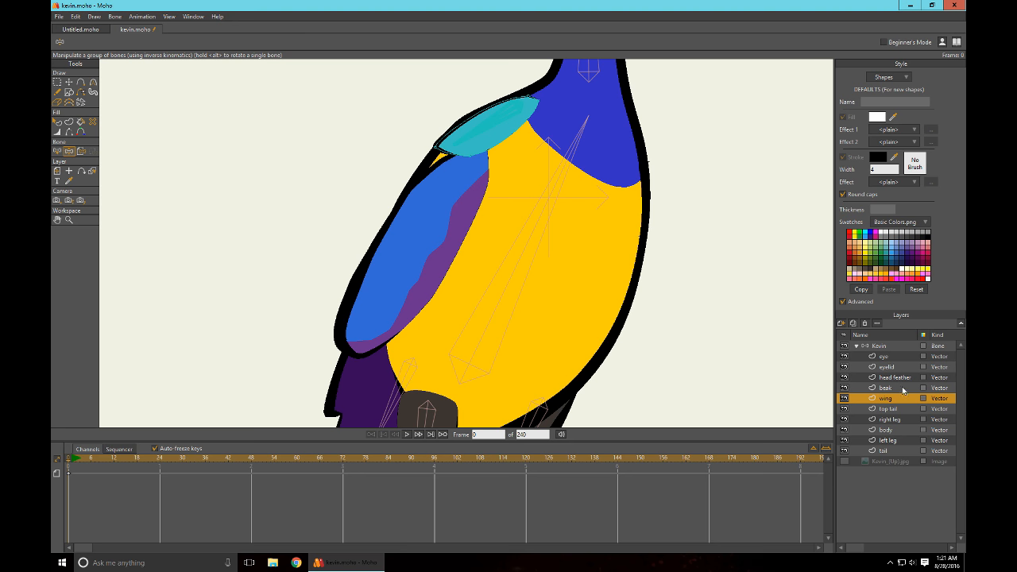
left_click(898, 409)
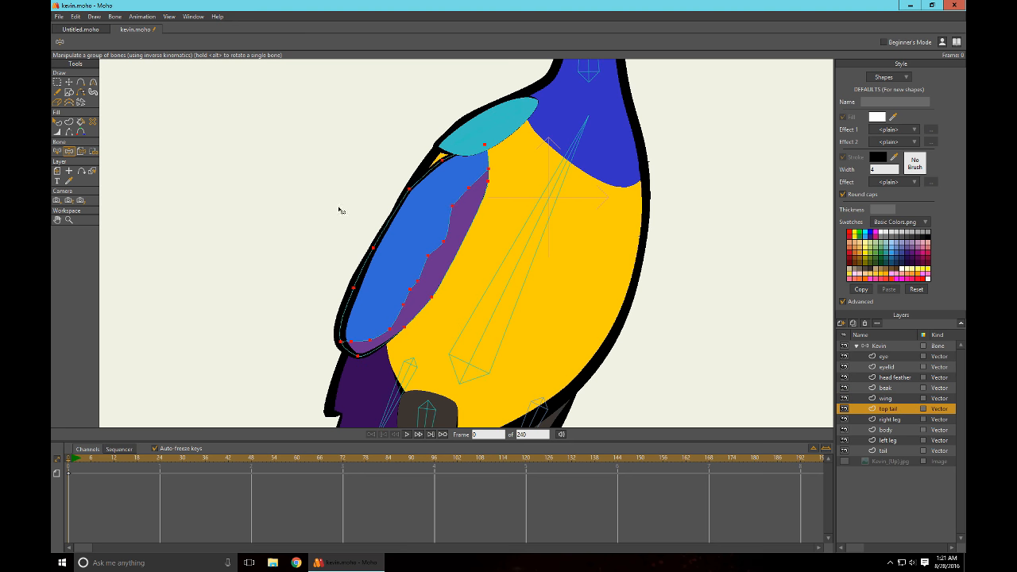
left_click(56, 152)
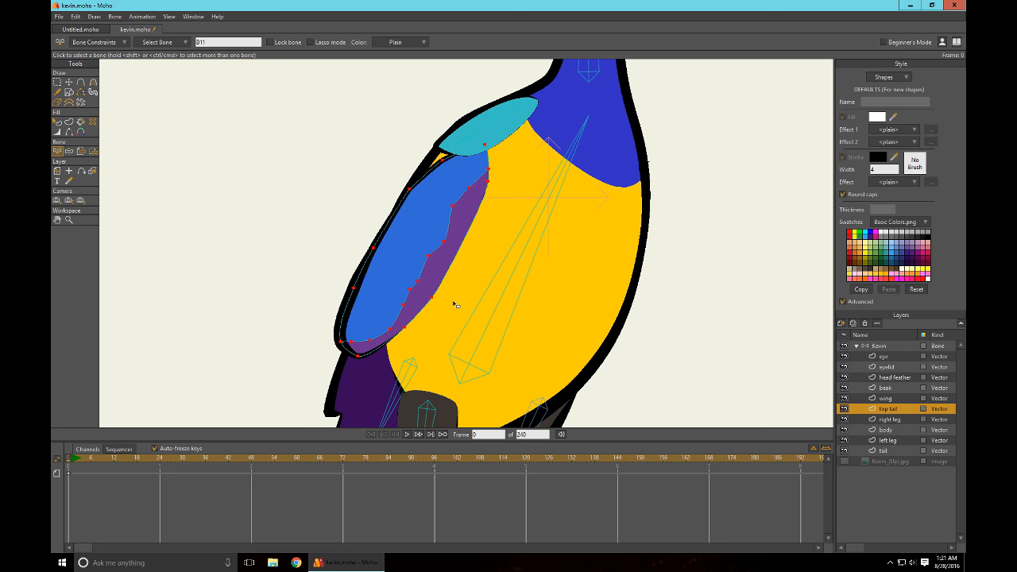
left_click(510, 284)
left_click(93, 151)
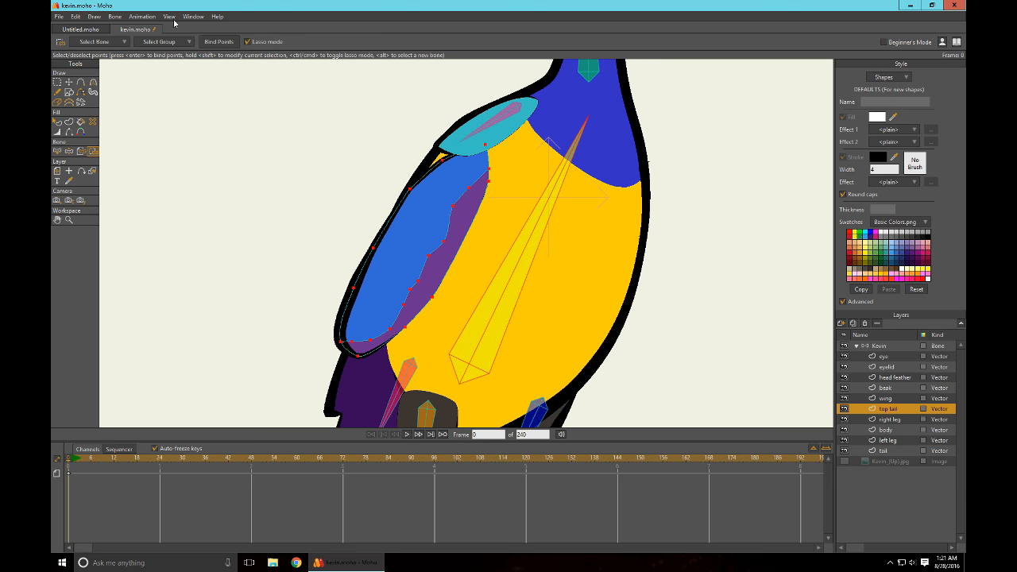
scroll(689, 307, "down", 5)
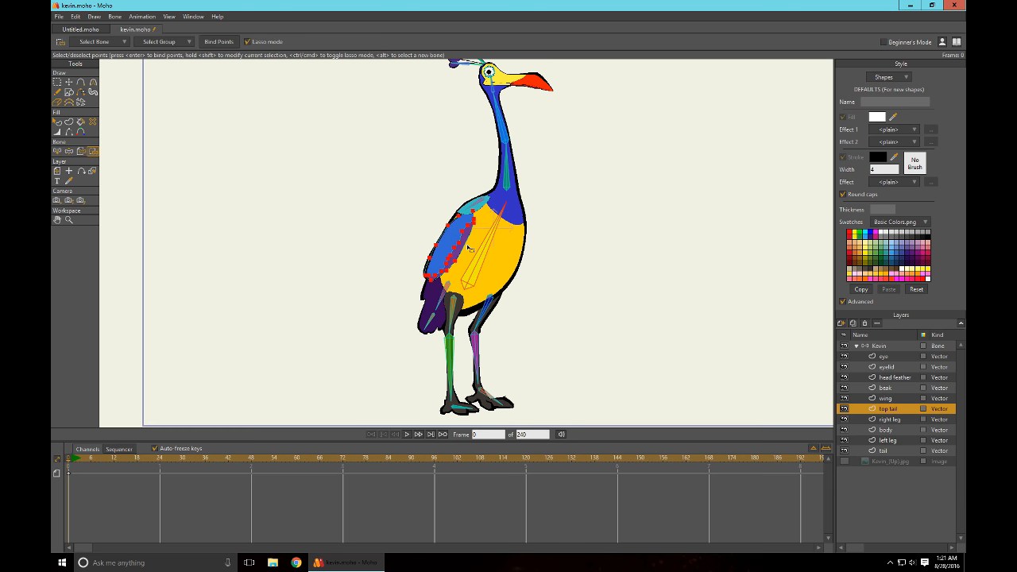
Deselect the bones on the Kevin layer and test the rig by swinging one leg forward, lowering the body and adjusting the feet
left_click(885, 347)
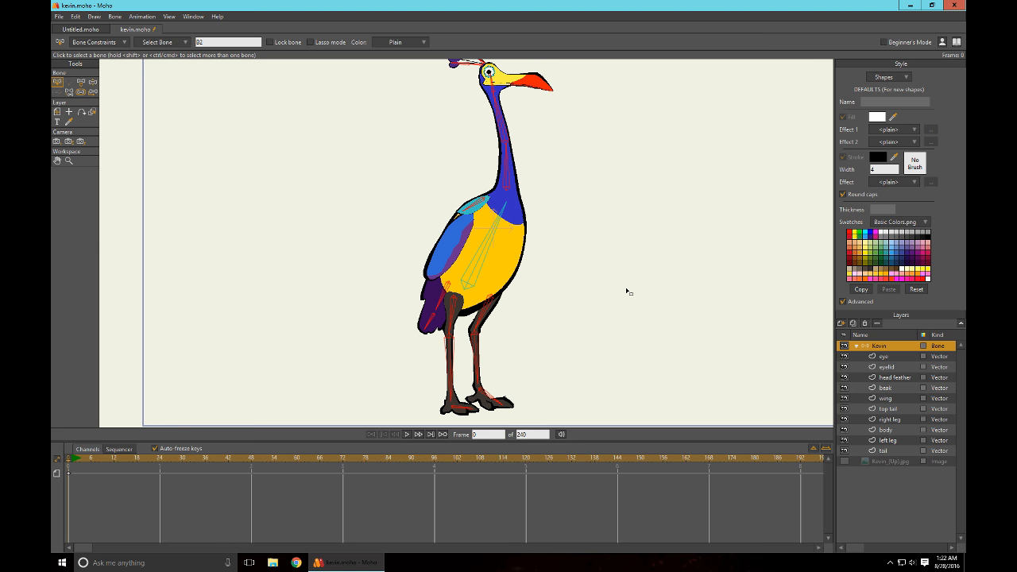
left_click(627, 291)
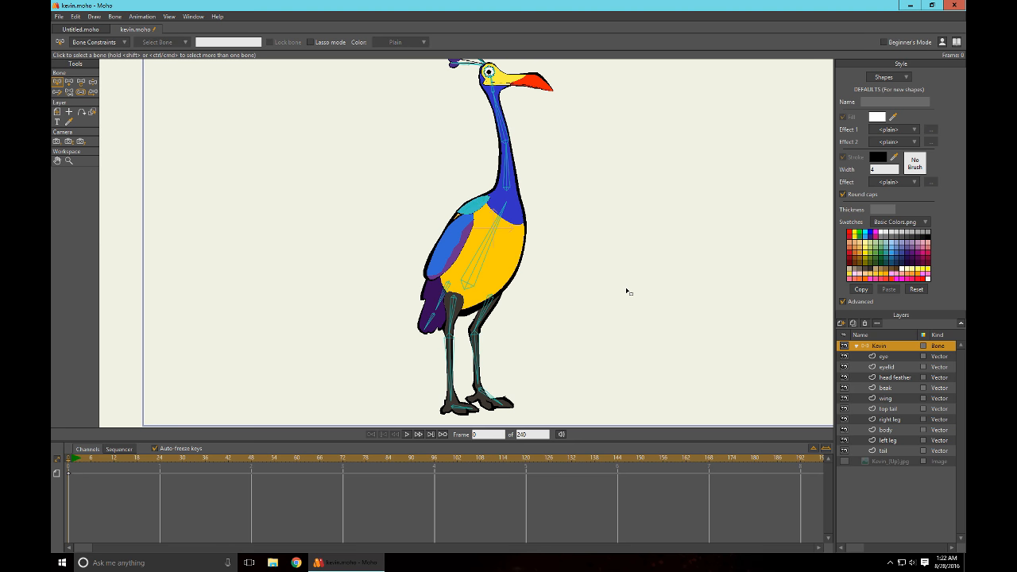
key("z")
left_click_drag(575, 197, 557, 223)
left_click_drag(555, 301, 571, 263)
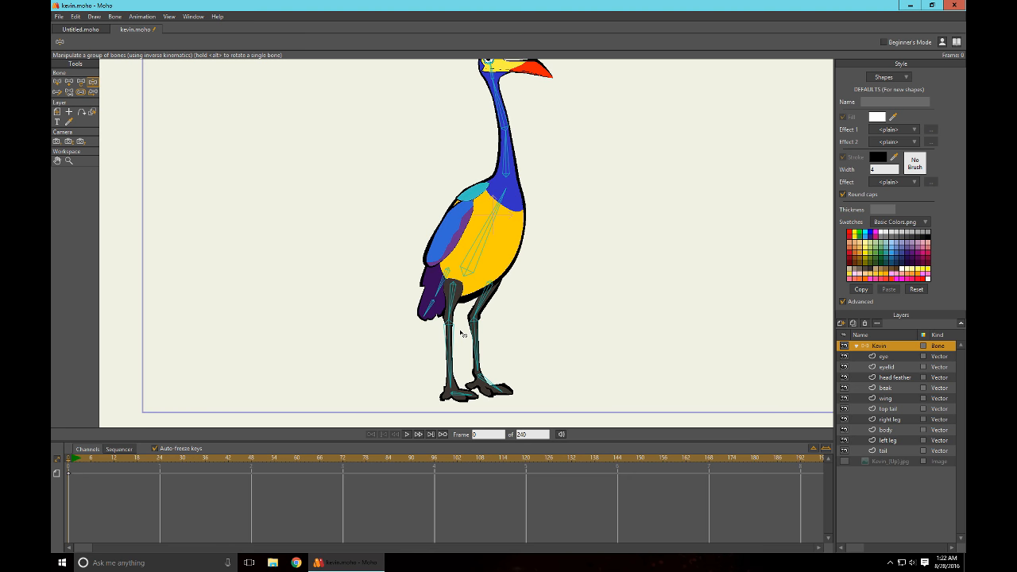
left_click_drag(485, 367, 607, 372)
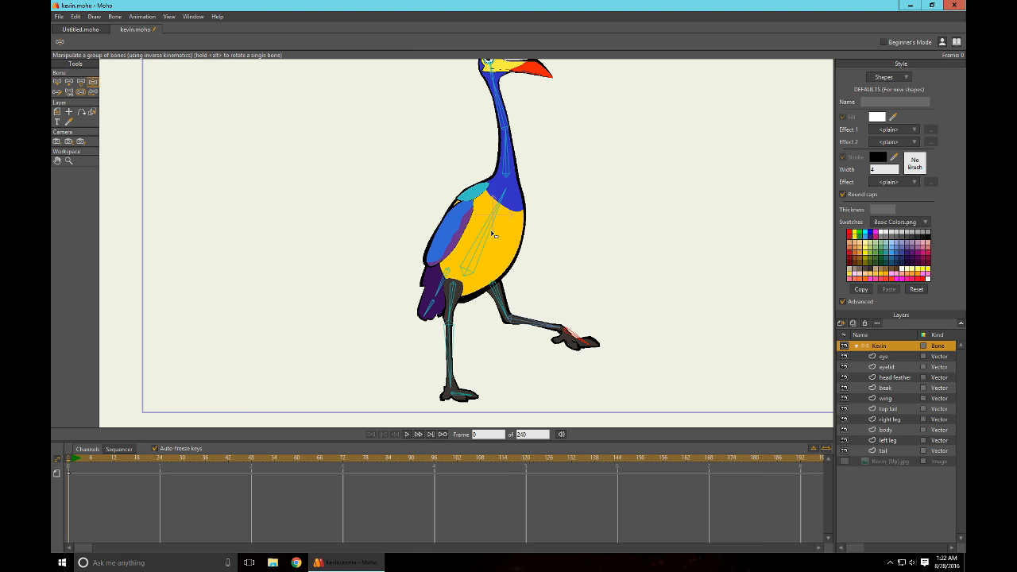
left_click_drag(457, 322, 465, 369)
left_click_drag(473, 263, 502, 299)
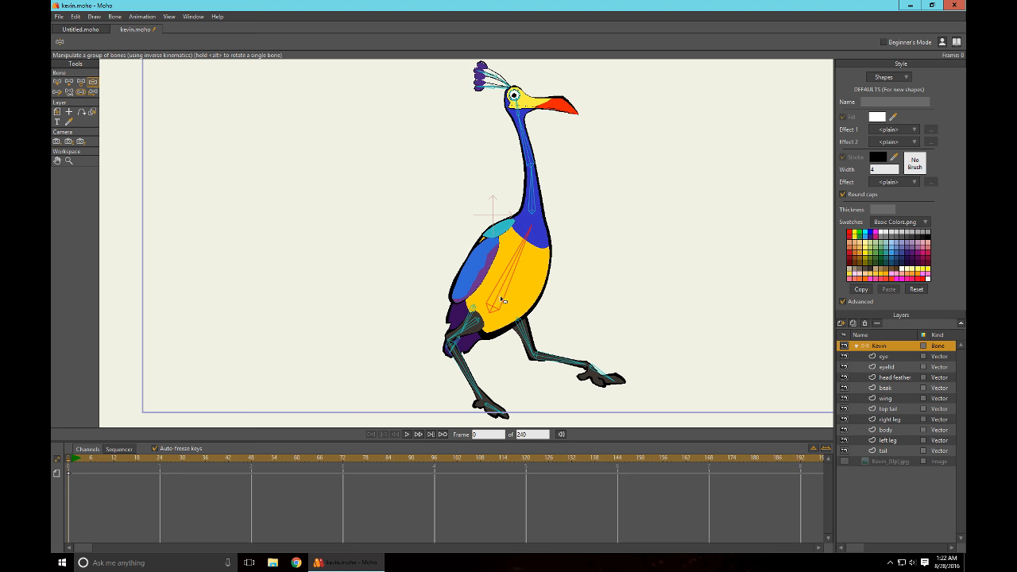
left_click(490, 410)
mouse_move(529, 347)
left_mouse_down()
mouse_move(545, 337)
mouse_move(534, 353)
left_mouse_up()
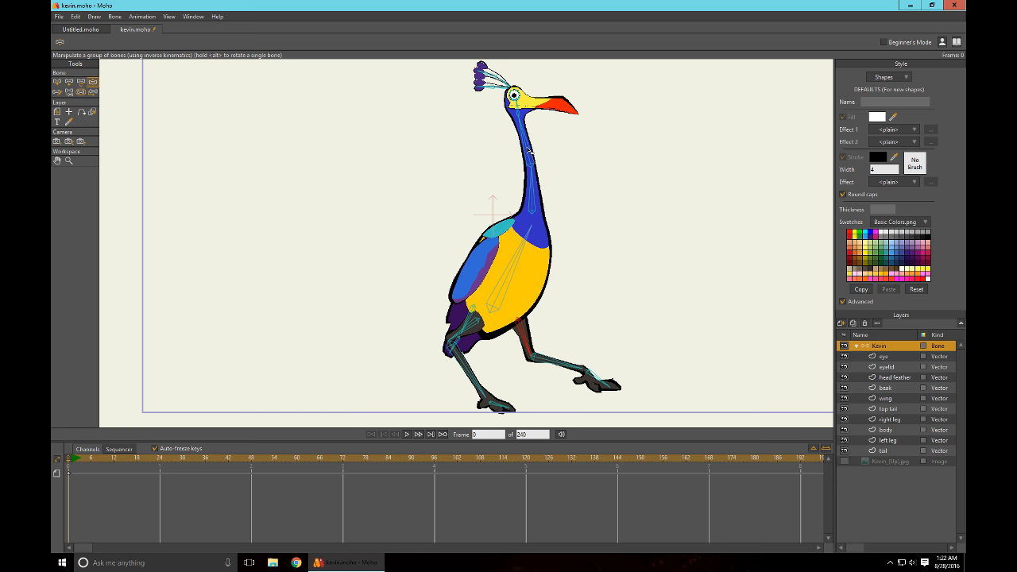
Test the neck, head feather, wing and tail bones, and reset the character to its rest pose on frame 0
left_click_drag(530, 151, 612, 151)
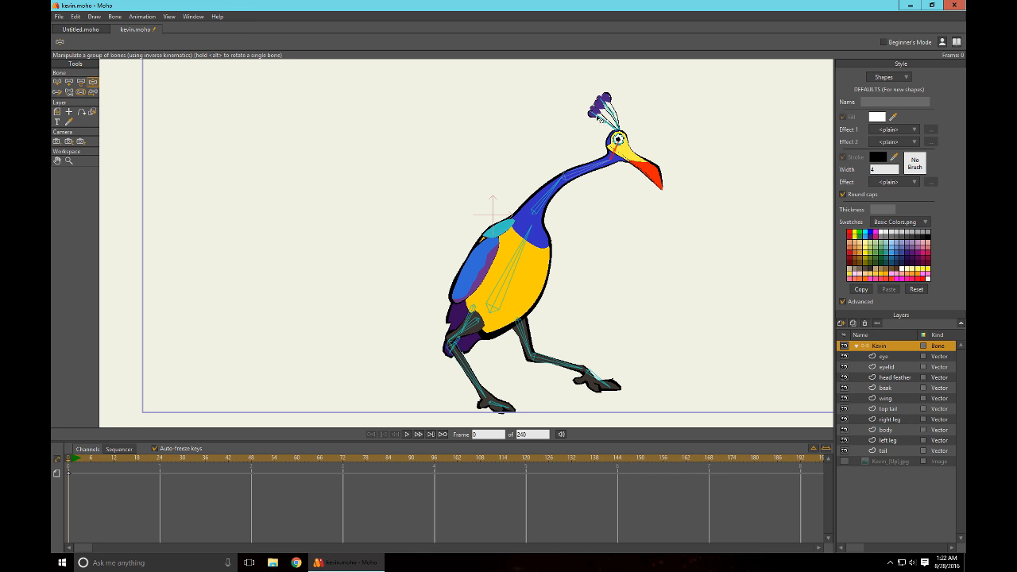
mouse_move(597, 116)
left_mouse_down()
mouse_move(596, 126)
mouse_move(599, 117)
left_mouse_up()
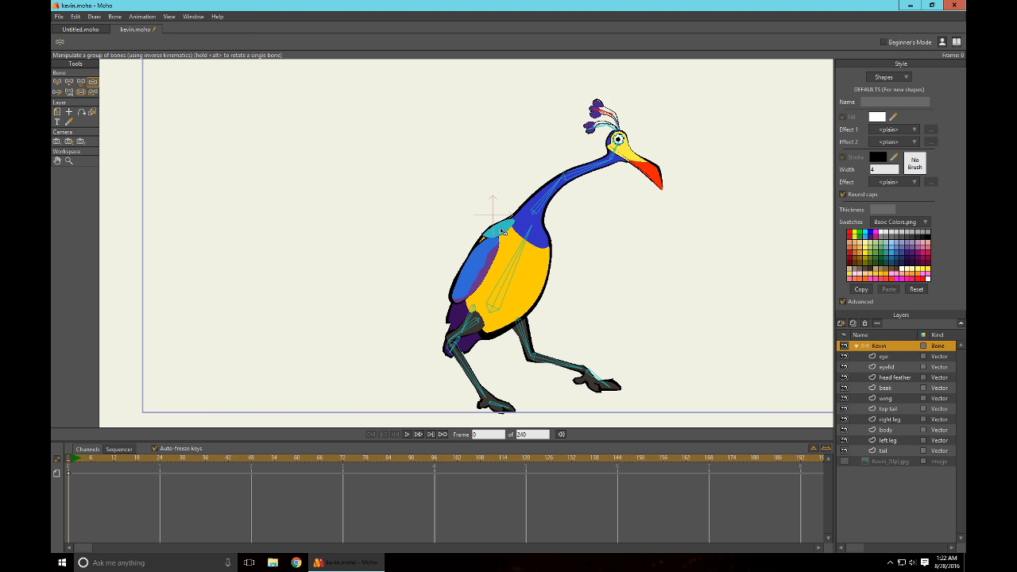
left_click_drag(497, 232, 493, 224)
left_click_drag(471, 318, 417, 321)
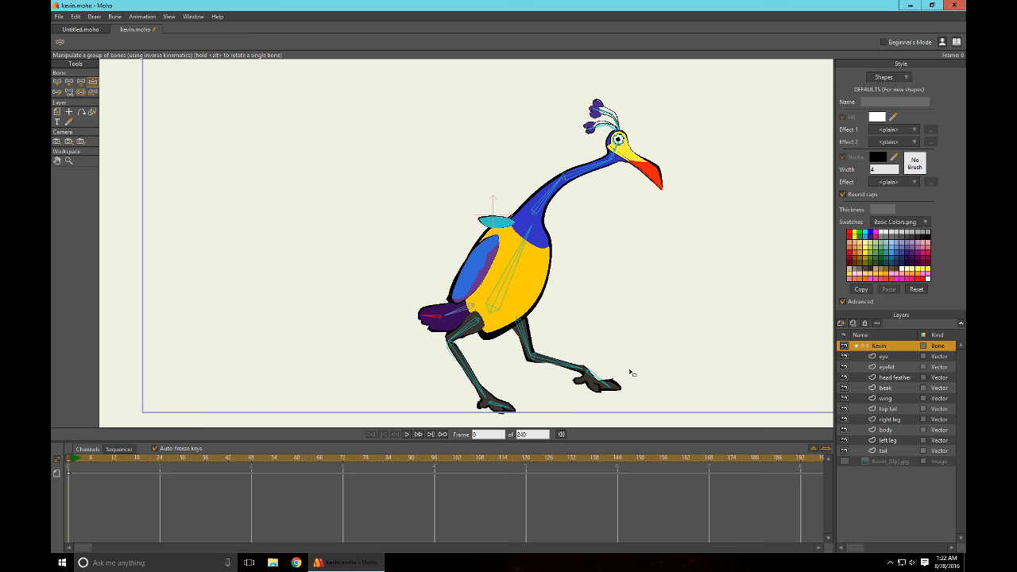
key("ctrl+Right")
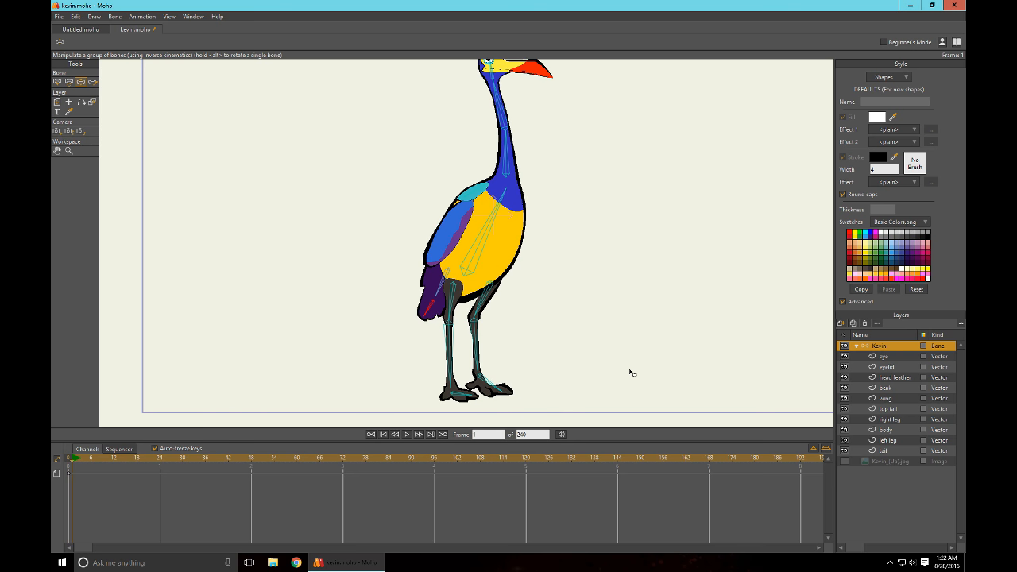
key("ctrl+Left")
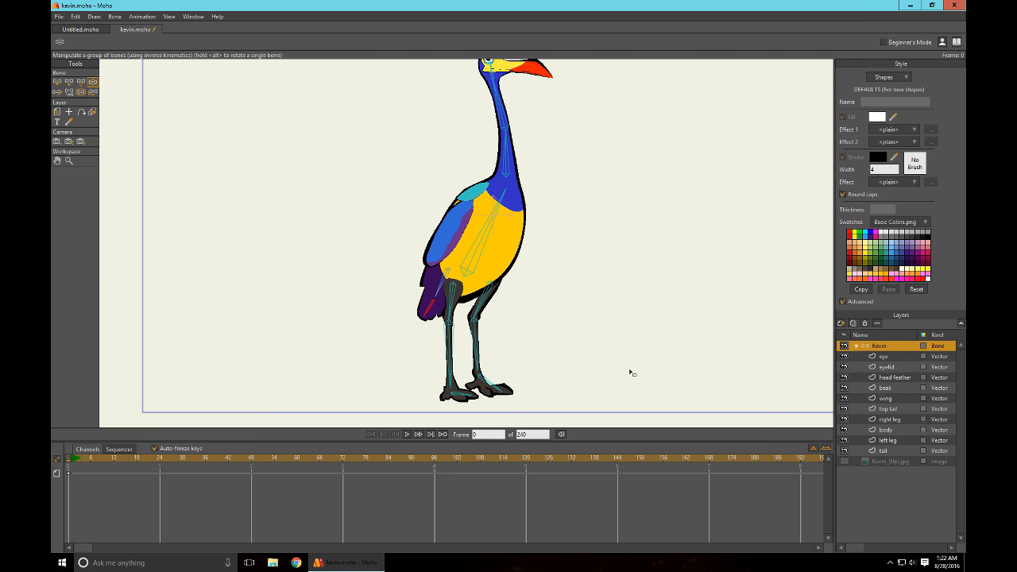
Turn on angle constraints for the lower neck bone and narrow its minimum and maximum angles
scroll(575, 213, "down", 2)
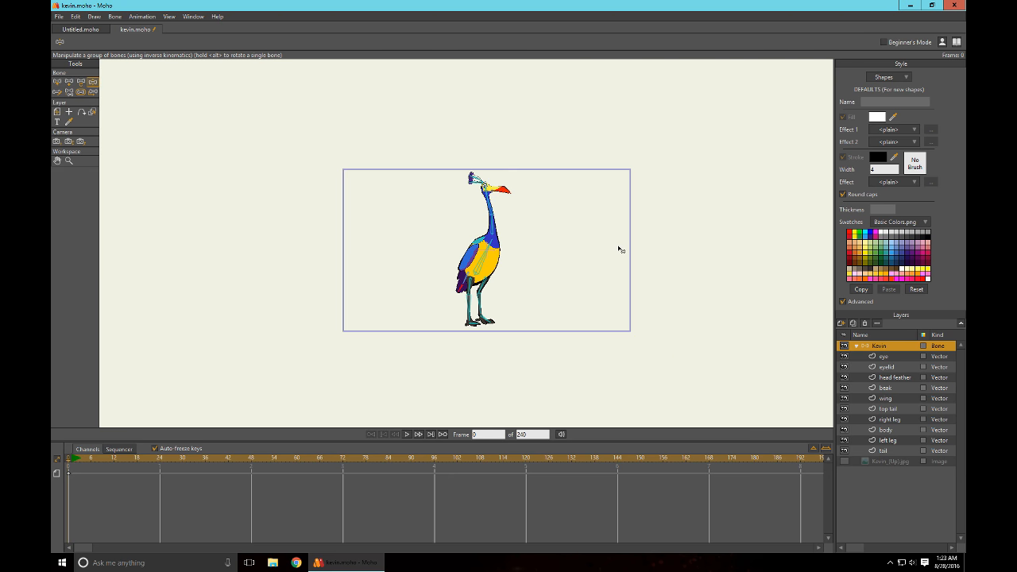
scroll(619, 250, "up", 2)
scroll(618, 249, "down", 1)
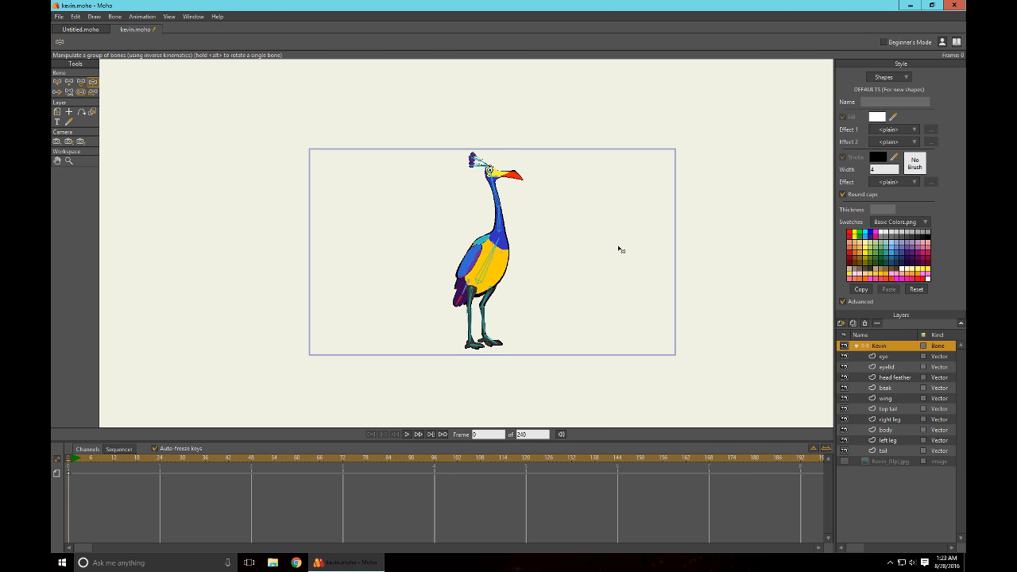
scroll(619, 249, "up", 2)
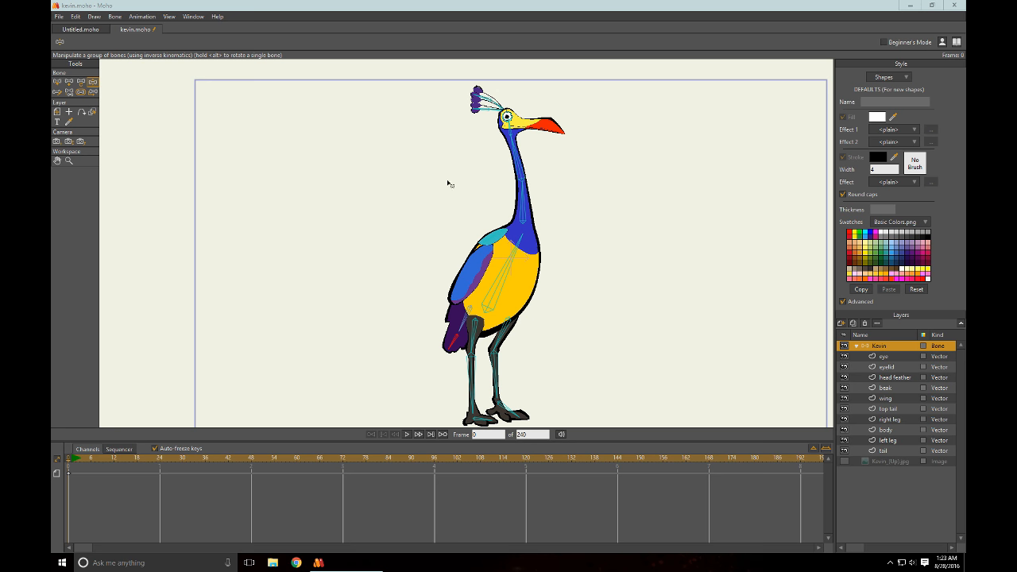
left_click_drag(527, 201, 530, 162)
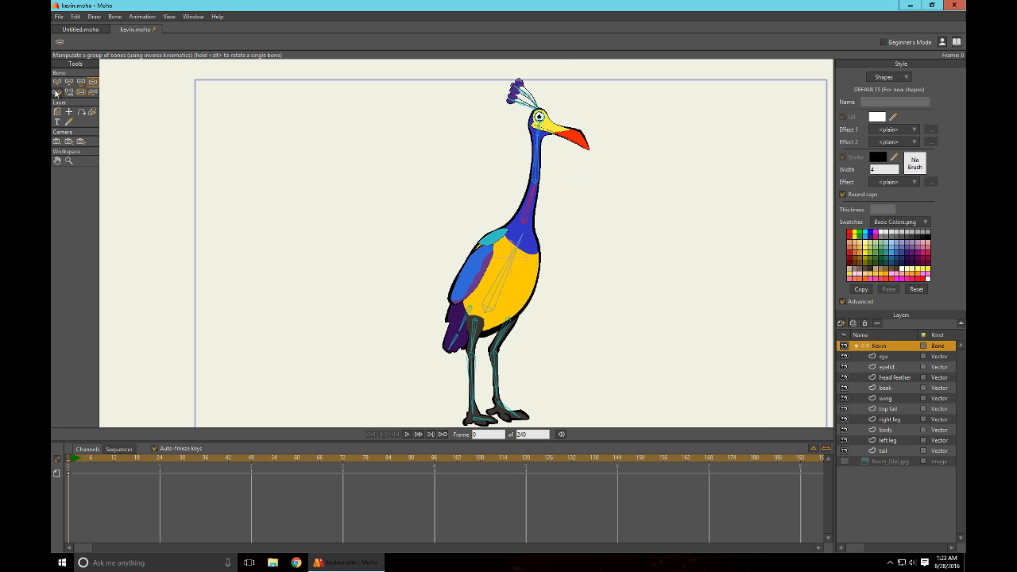
left_click(57, 82)
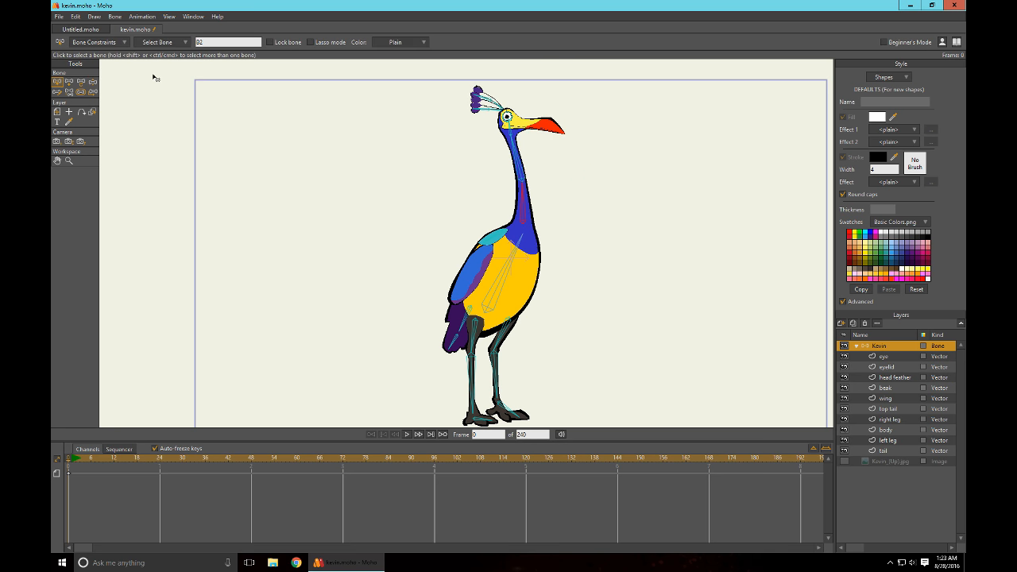
left_click(98, 42)
left_click(116, 57)
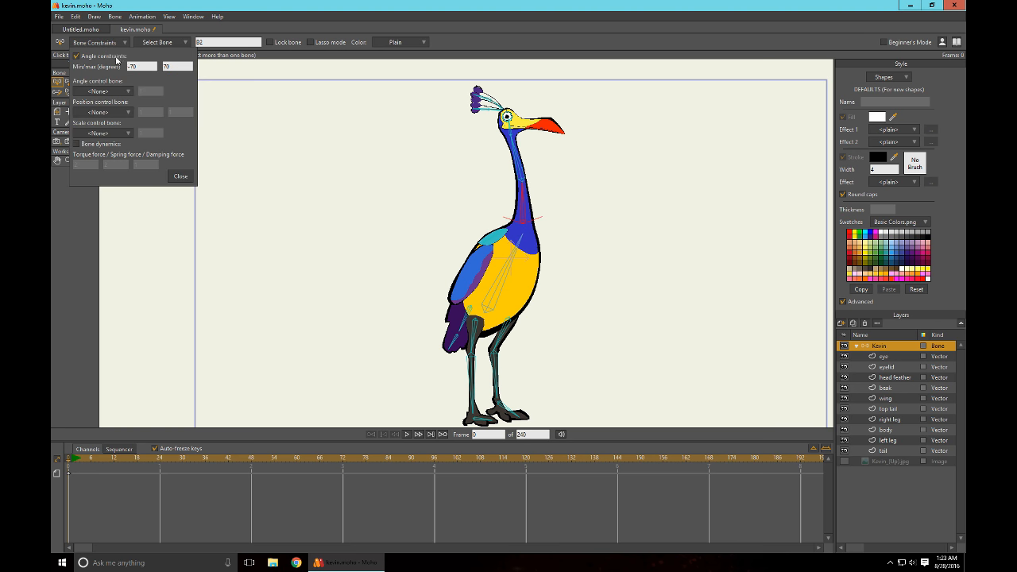
left_click(147, 66)
key("Tab")
key("shift+Tab")
left_click(183, 177)
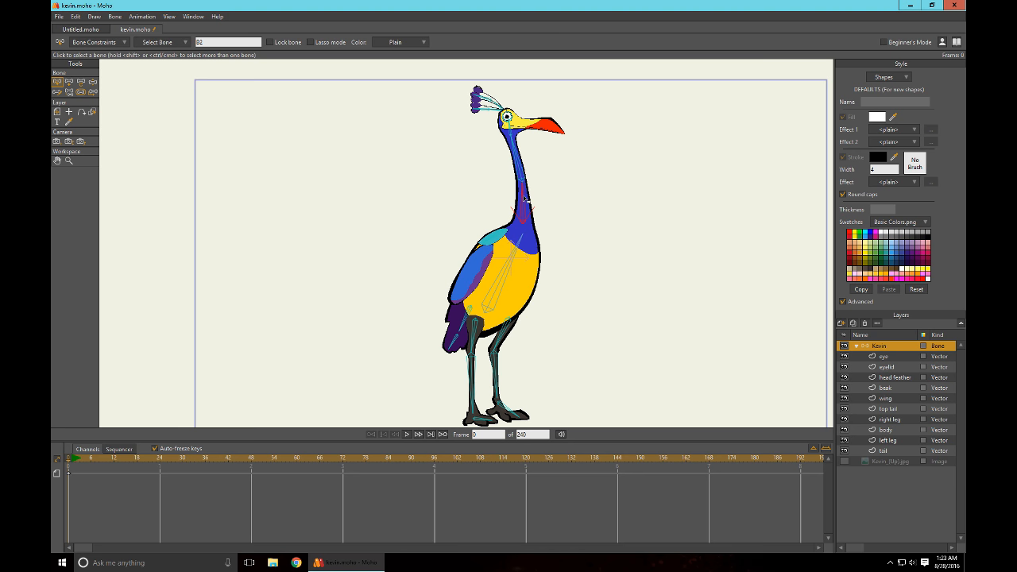
Test the lower neck bone's angle limit and bend the upper neck bone and head forward
key("z")
left_click_drag(524, 197, 539, 216)
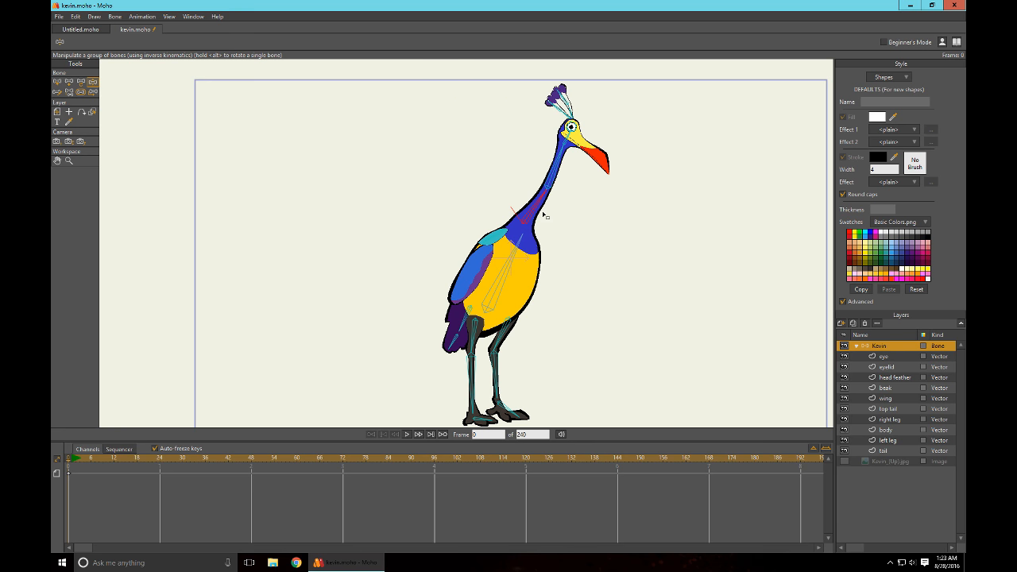
left_click_drag(564, 165, 584, 230)
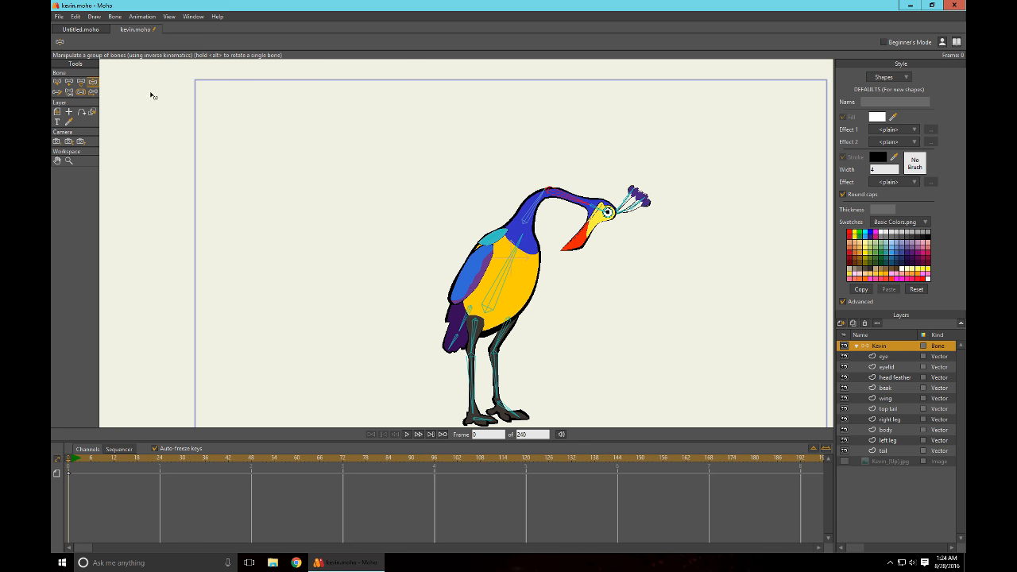
Turn on angle constraints for the upper neck bone with limits of -70 and 70 degrees
left_click(58, 83)
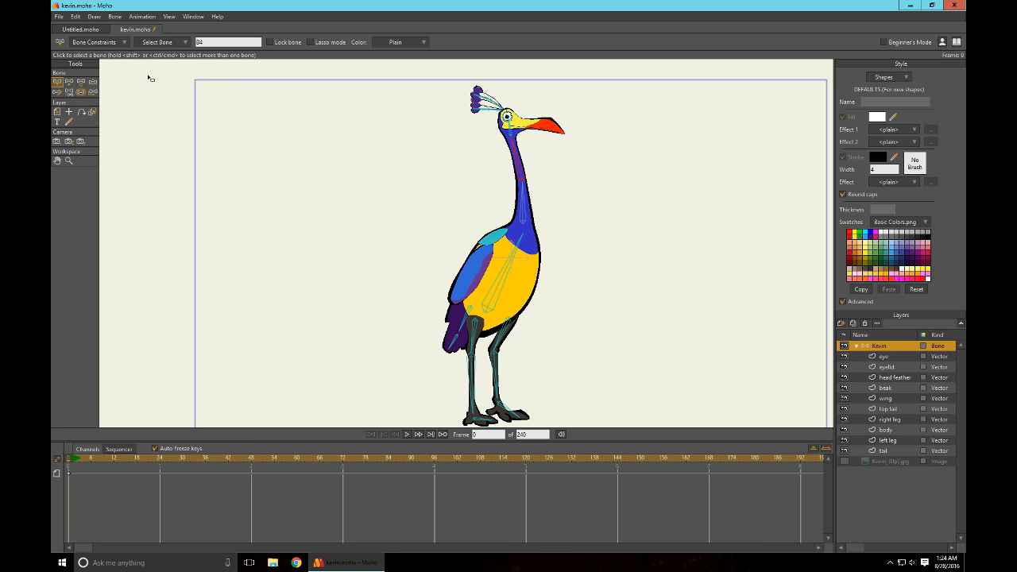
left_click(100, 43)
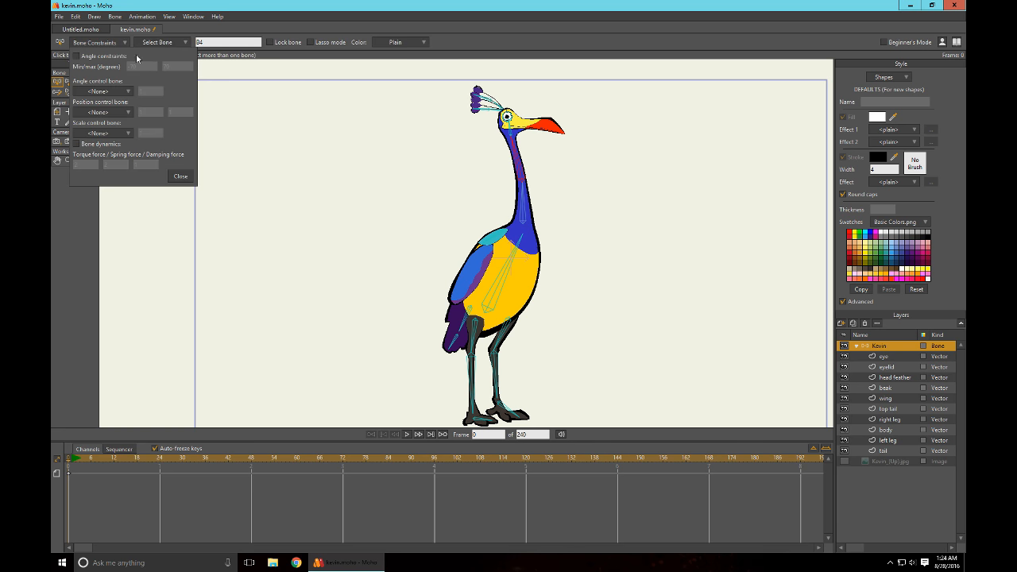
left_click(77, 58)
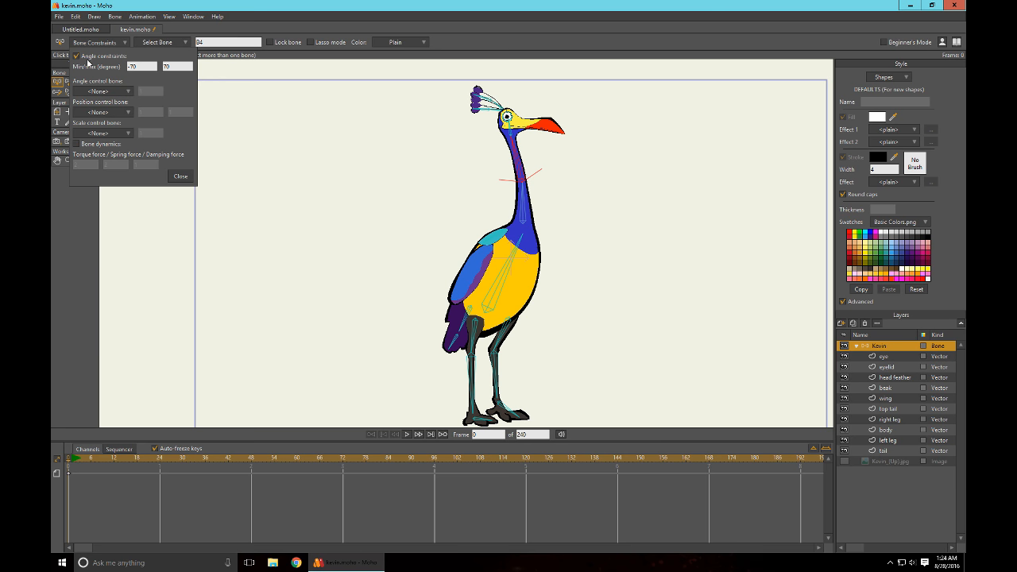
left_click(181, 177)
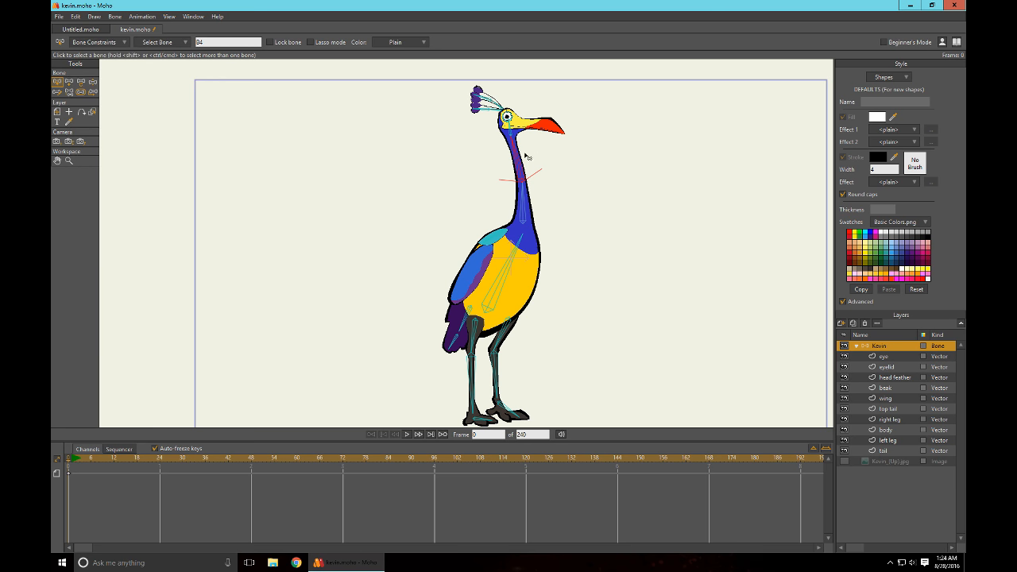
Test the constrained neck by bending the upper neck bone forward, pulling the lower neck bone back and tilting the head bone
key("z")
left_click_drag(525, 157, 587, 277)
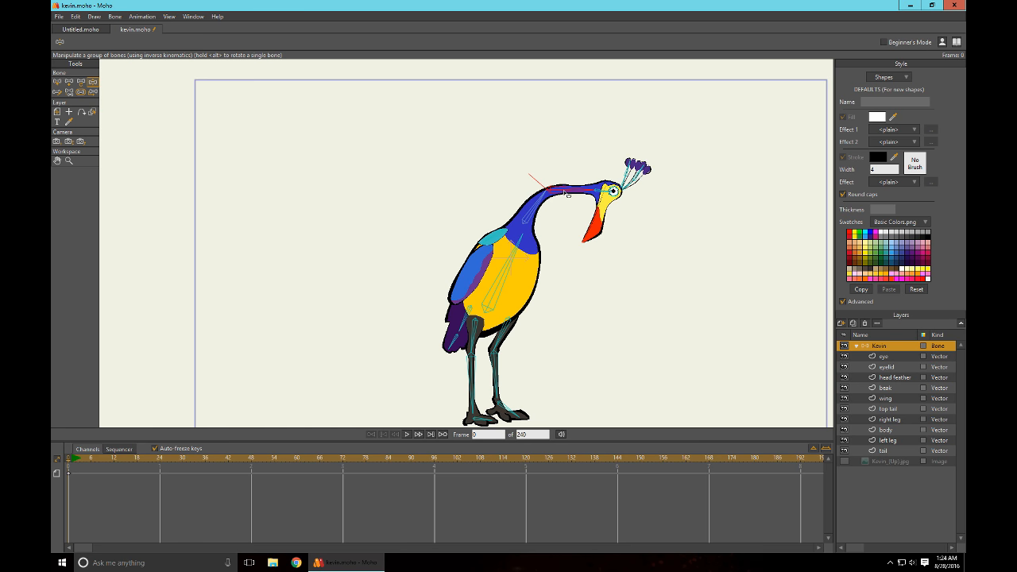
left_click_drag(566, 193, 554, 174)
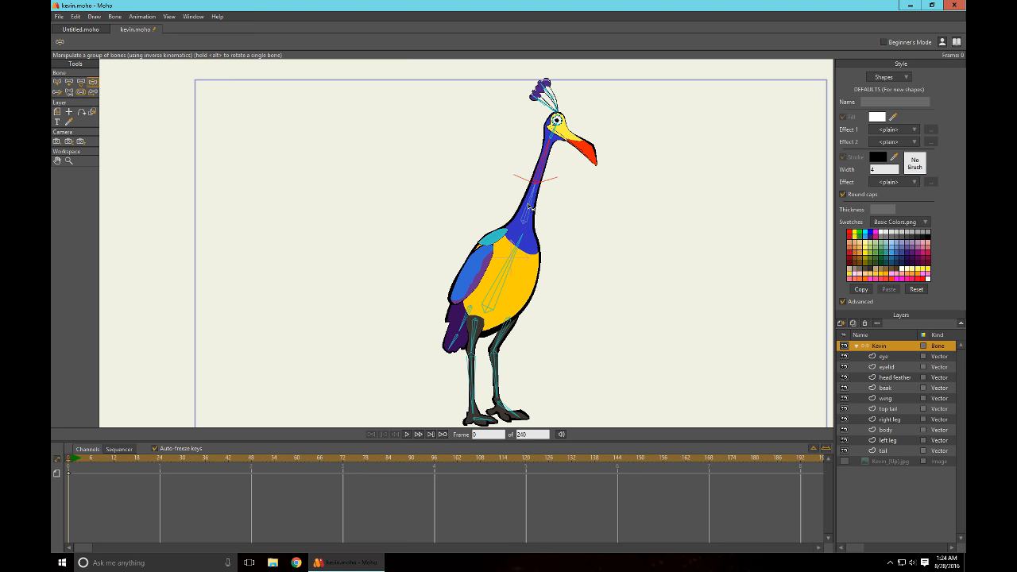
mouse_move(530, 207)
left_mouse_down()
mouse_move(499, 215)
mouse_move(560, 204)
mouse_move(518, 196)
left_mouse_up()
scroll(550, 164, "up", 4)
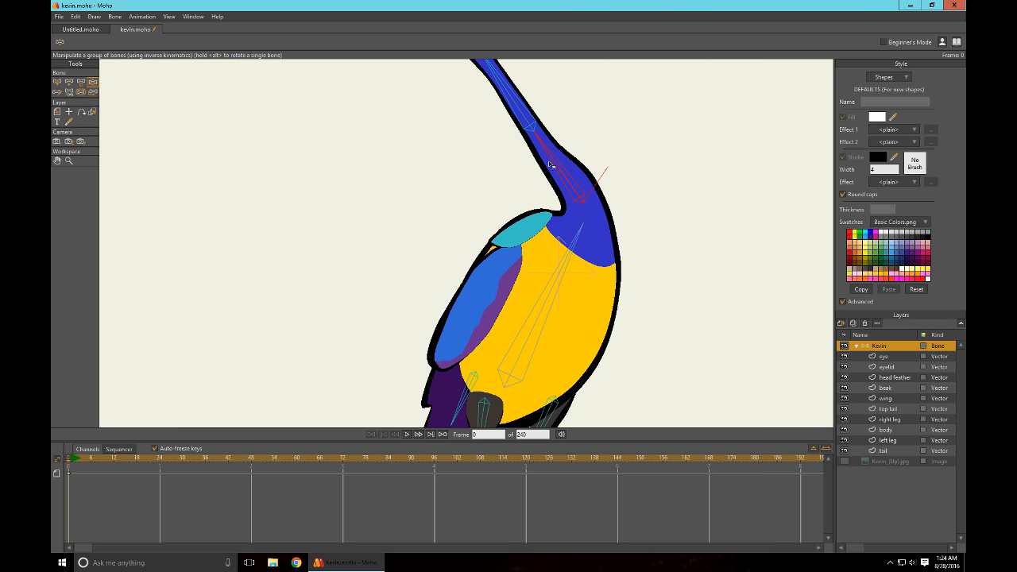
left_click_drag(637, 113, 694, 271)
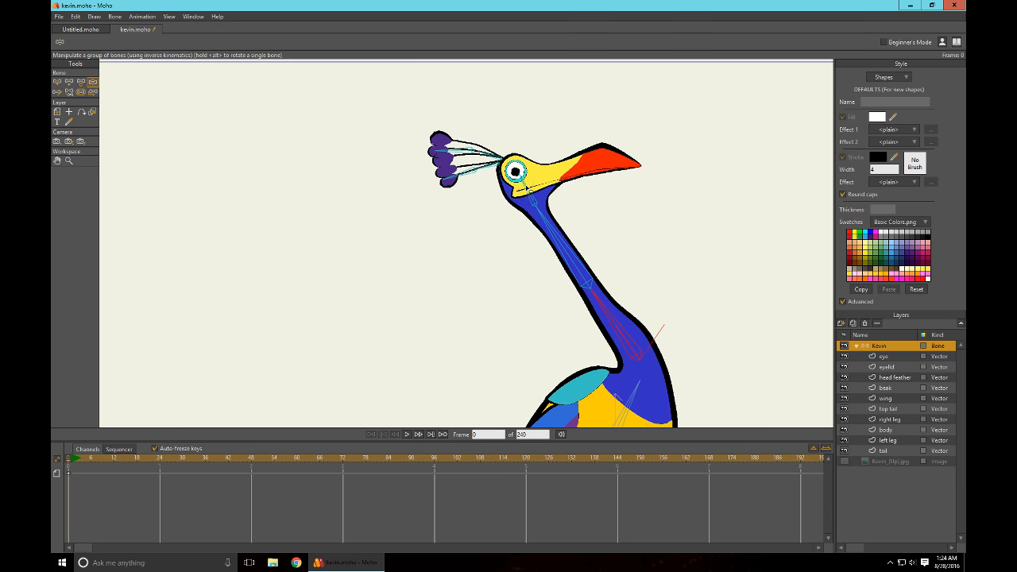
mouse_move(526, 190)
left_mouse_down()
mouse_move(548, 200)
mouse_move(561, 193)
mouse_move(499, 221)
mouse_move(543, 184)
left_mouse_up()
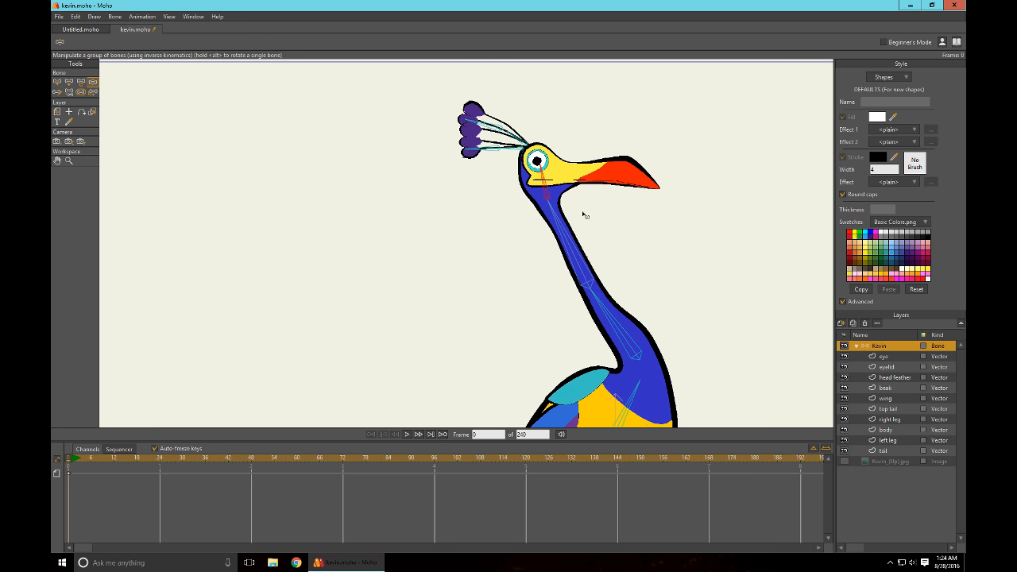
Turn on angle constraints for the head bone with a maximum of 20 degrees and test them by pulling the head back
left_click_drag(660, 211, 685, 206)
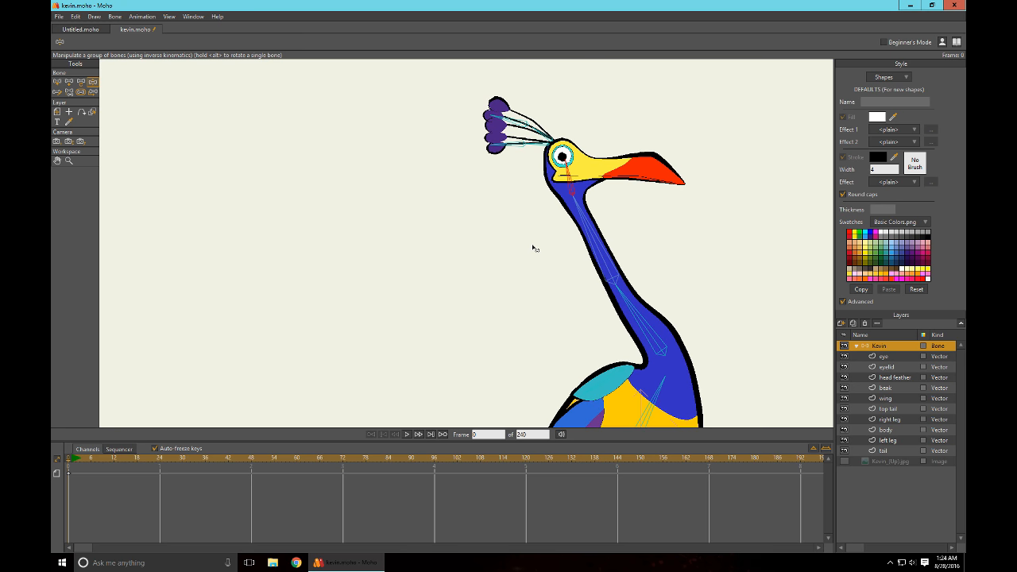
key("ctrl+z")
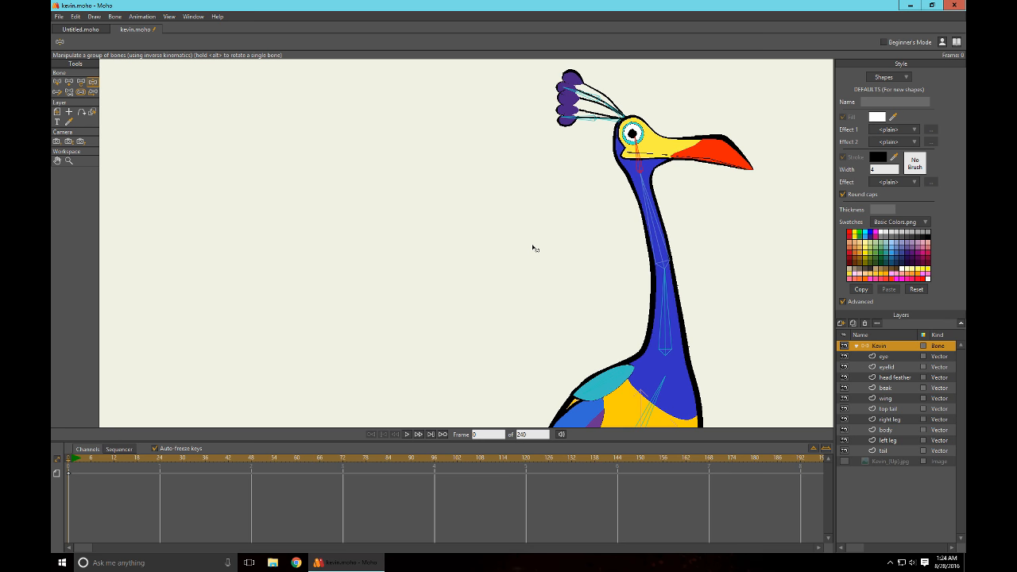
left_click(57, 81)
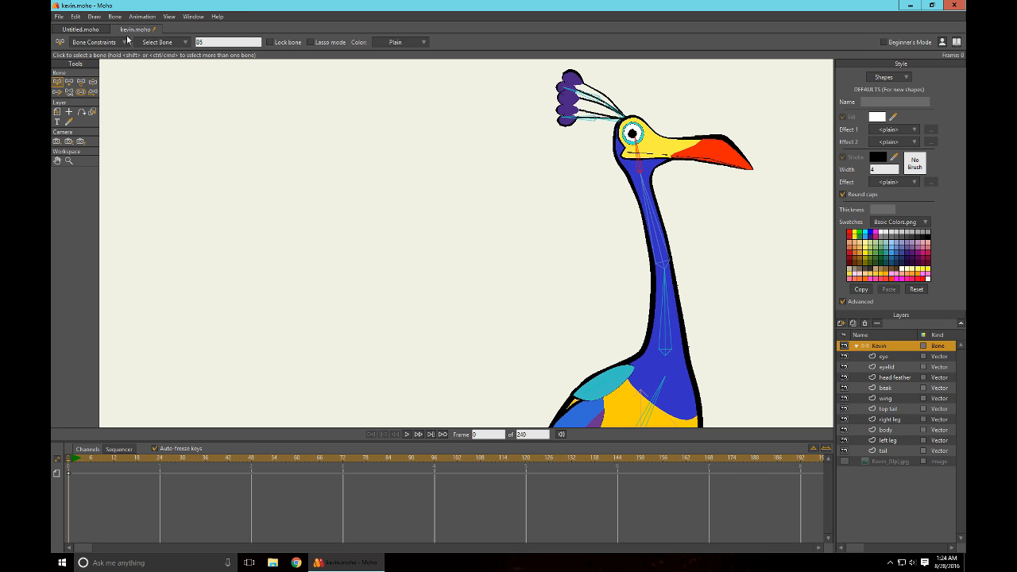
left_click(95, 43)
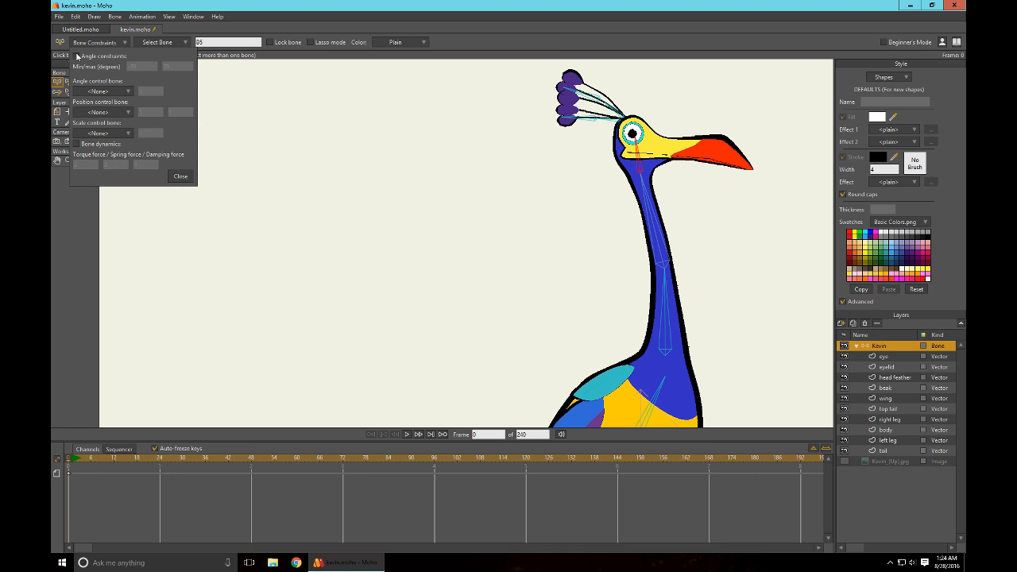
left_click(77, 57)
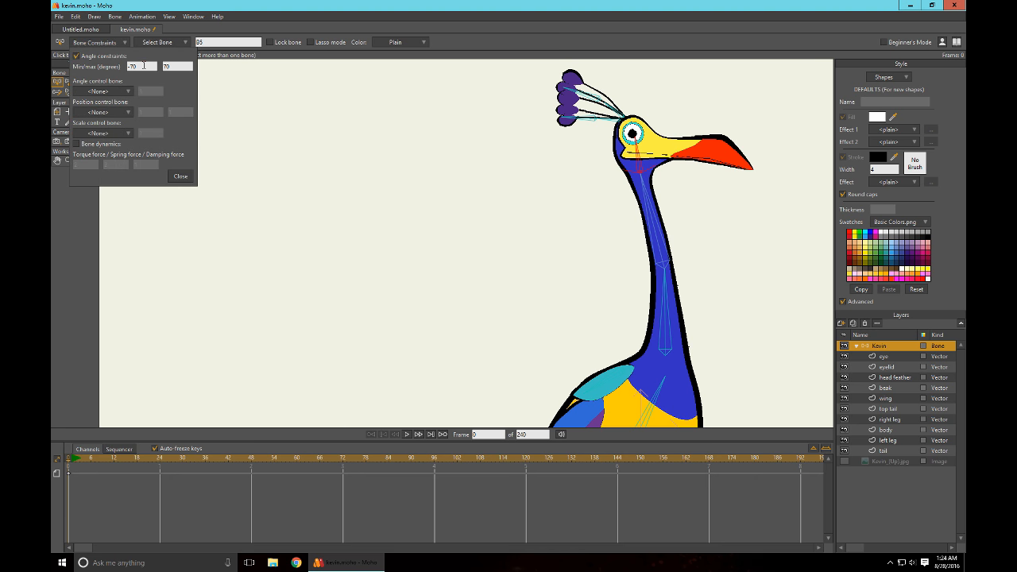
left_click(143, 66)
key("Tab")
type("20")
key("shift+Tab")
left_click(181, 176)
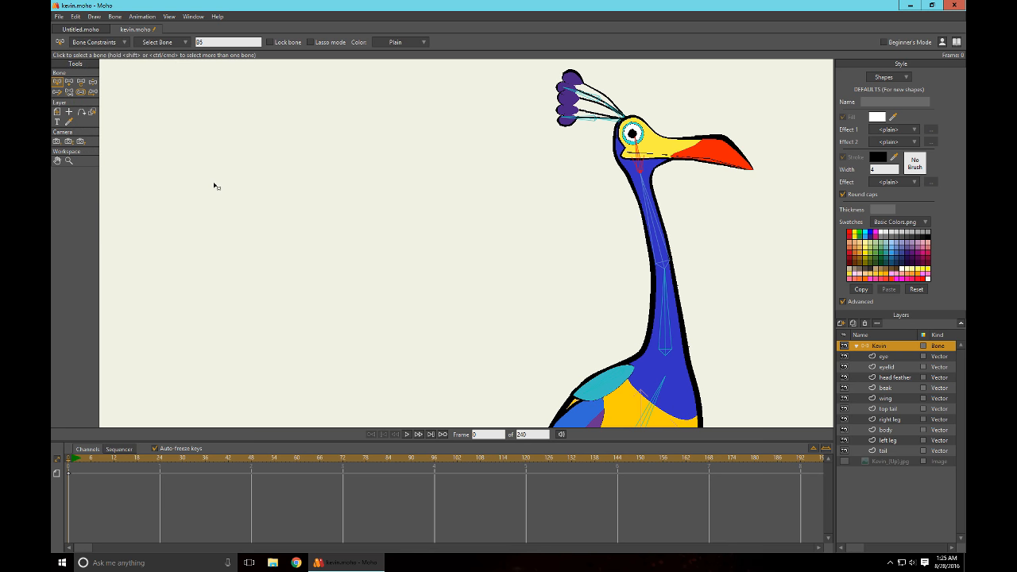
key("z")
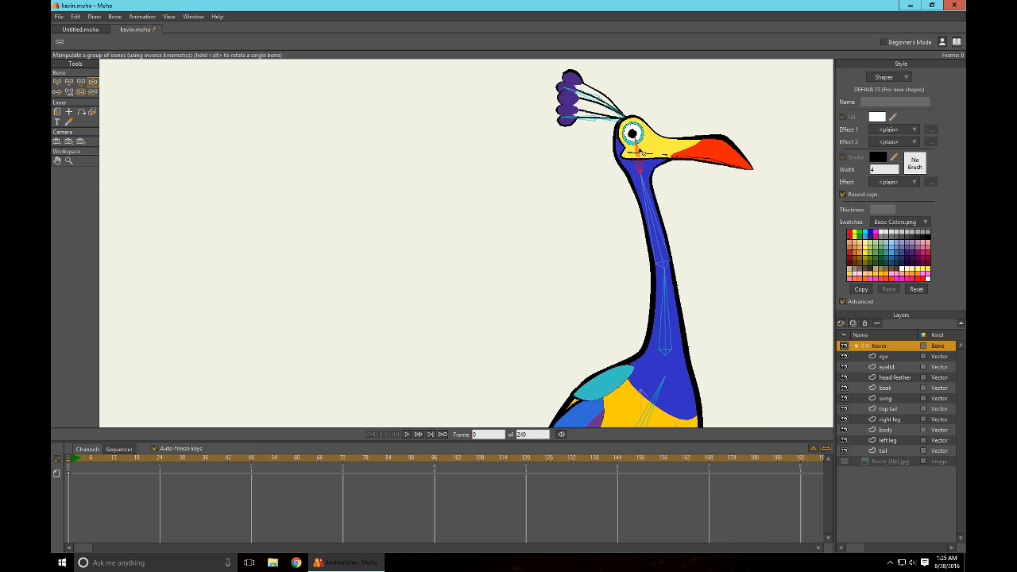
left_click_drag(636, 150, 614, 166)
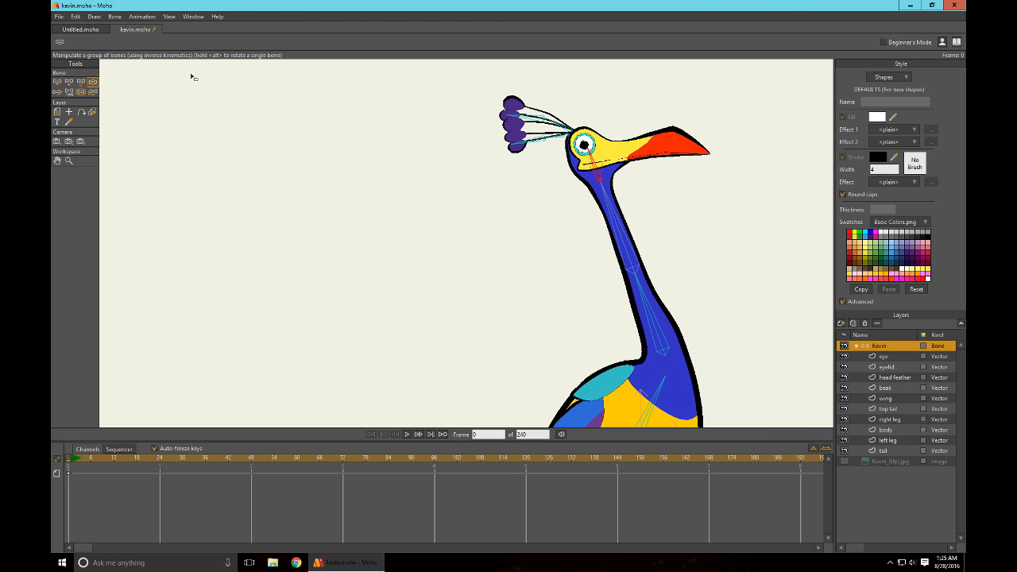
Set the head bone's angle limits to -35 and 35 degrees
left_click(57, 82)
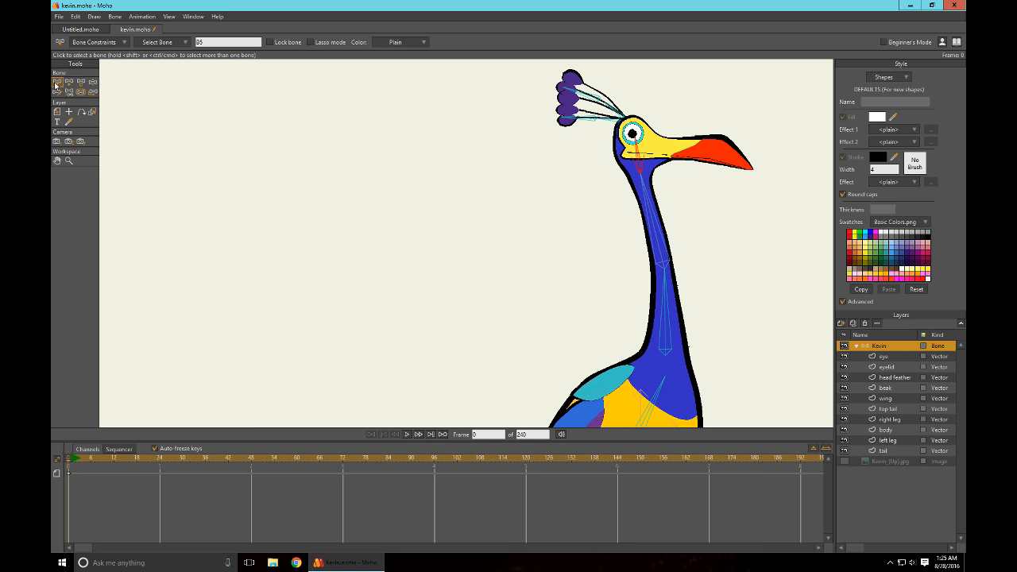
left_click(88, 42)
left_click(139, 66)
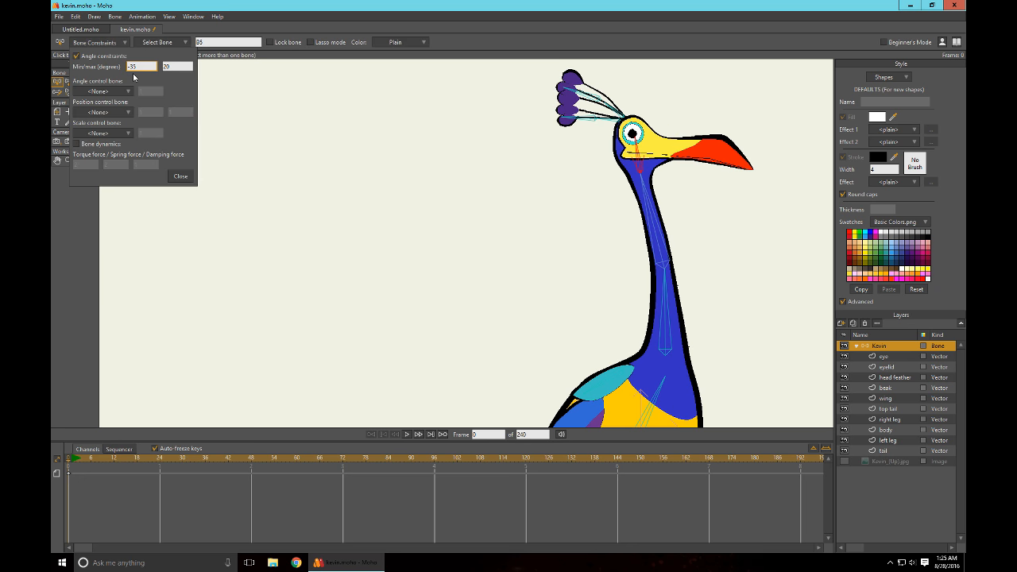
key("Tab")
key("shift+Tab")
left_click(183, 175)
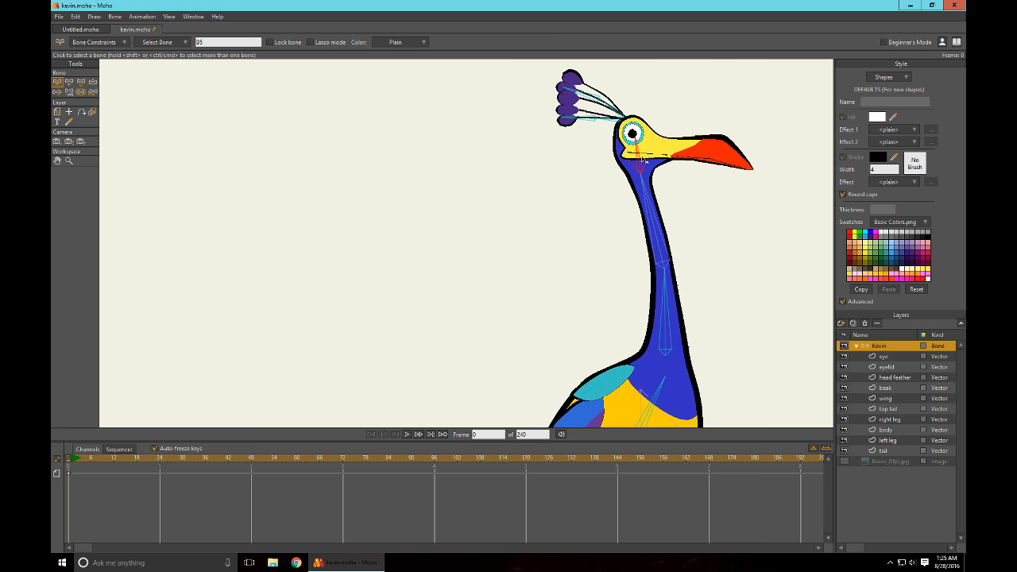
Test the head bone's angle limits by bending the neck and head forward and down, and raising them again
key("z")
left_click_drag(644, 159, 763, 349)
scroll(698, 304, "down", 3)
left_click_drag(698, 302, 495, 203)
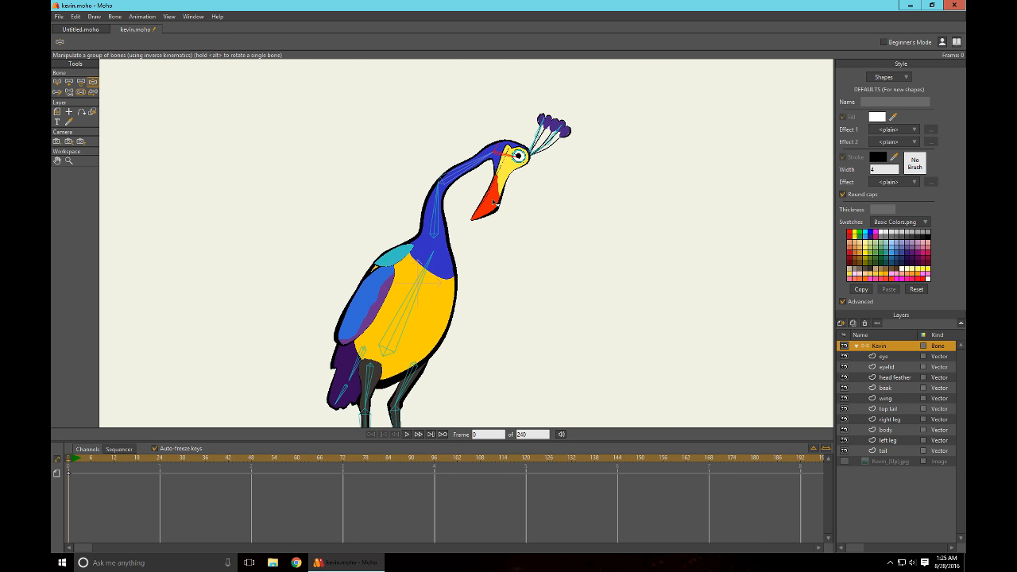
left_click_drag(507, 158, 636, 346)
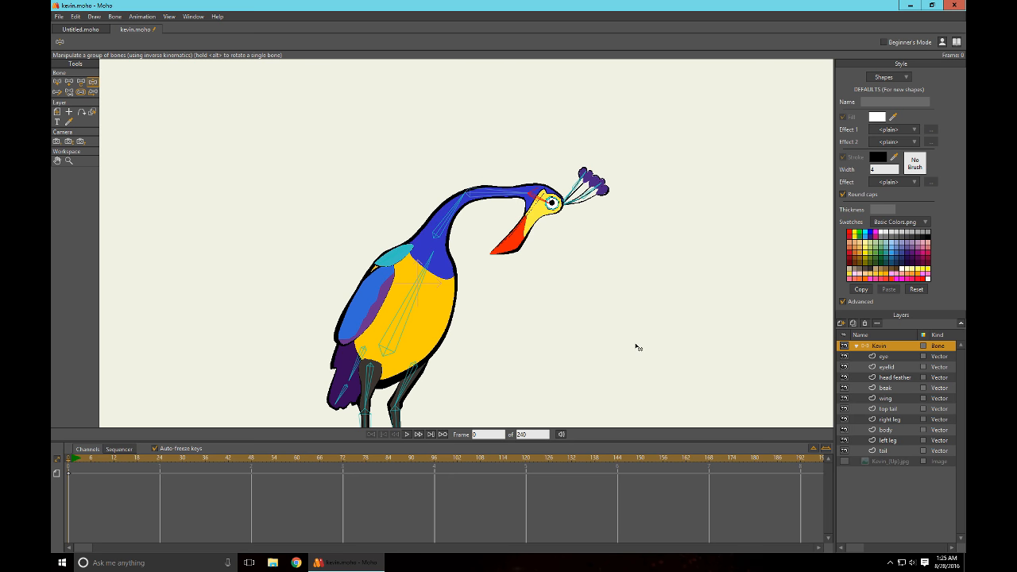
left_click_drag(546, 203, 521, 248)
left_click(505, 197)
left_click_drag(546, 208, 530, 184)
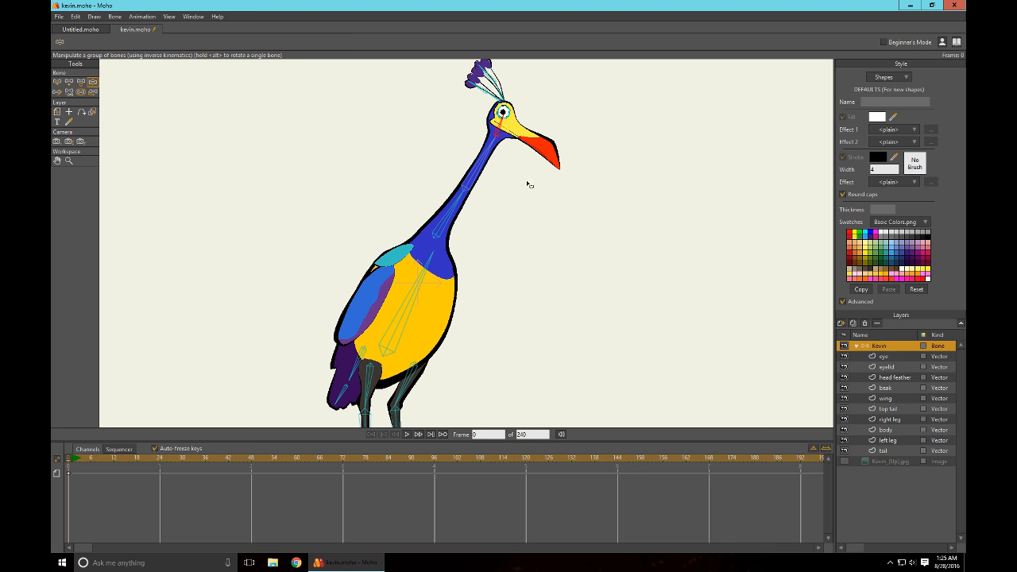
Readjust the head bone's minimum and maximum angles and test them by swinging the head forward
left_click(57, 81)
left_click(114, 44)
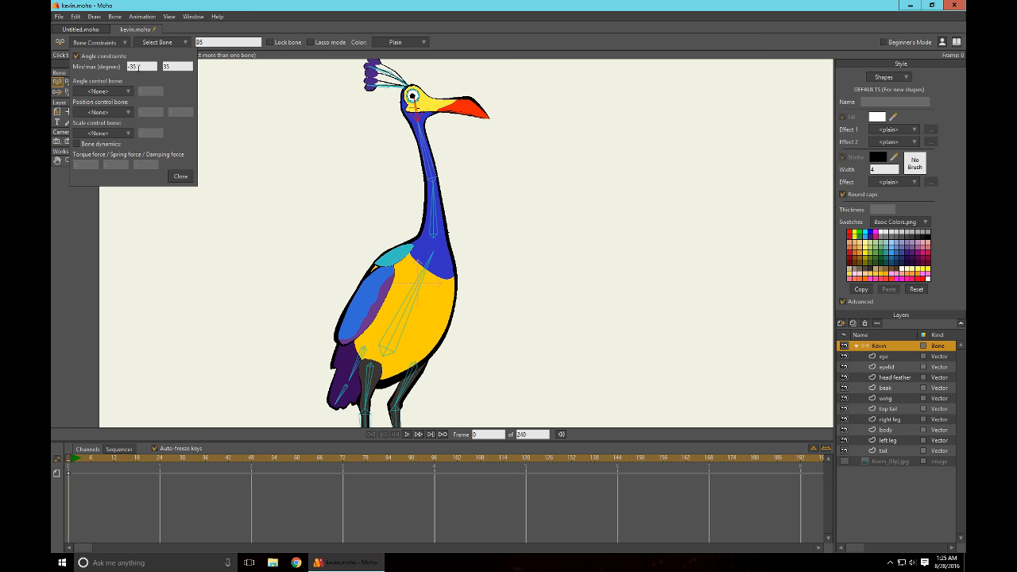
left_click(143, 66)
key("Tab")
left_click(153, 66)
left_click(181, 177)
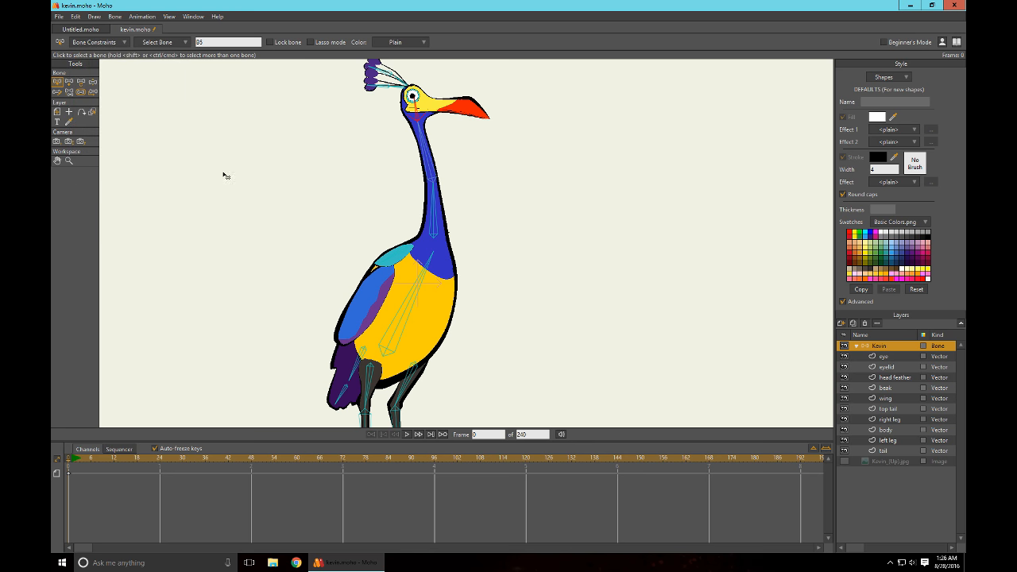
key("z")
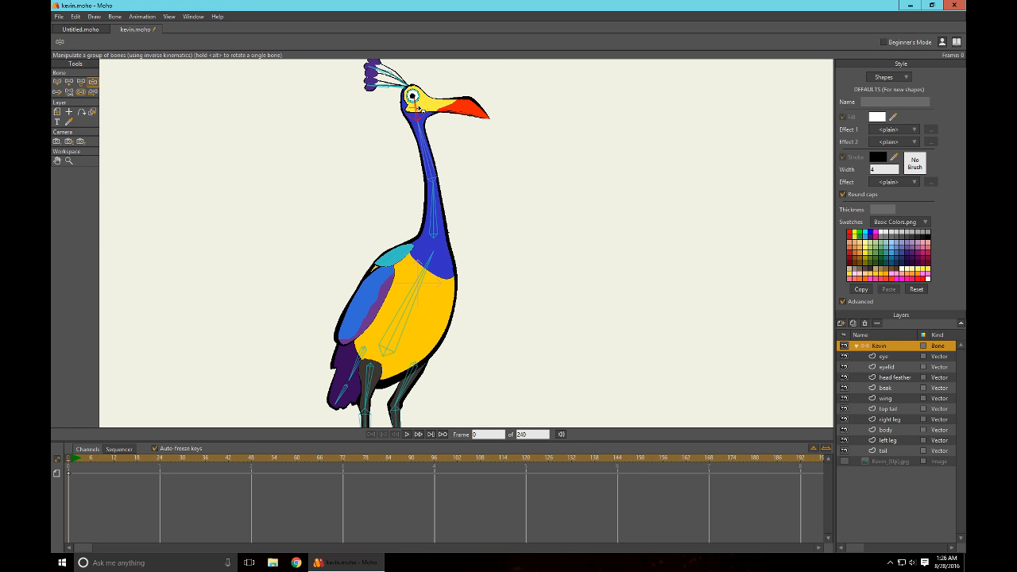
left_click_drag(418, 110, 636, 272)
key("ctrl+z")
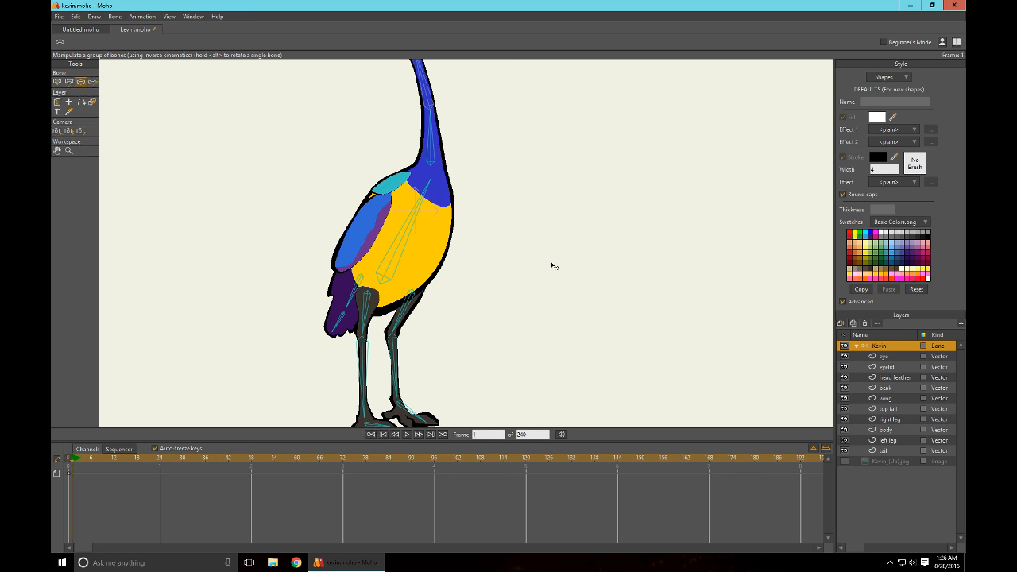
Turn on angle constraints of -70 and 70 degrees for the lower tail bone and test them by swinging the tail
scroll(484, 282, "up", 2)
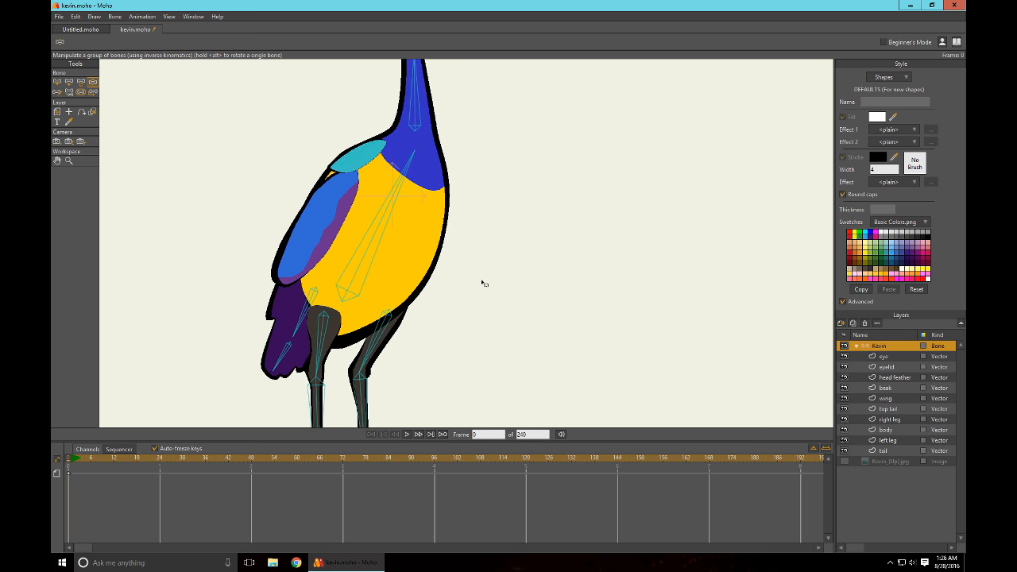
left_click(283, 360)
left_click(56, 81)
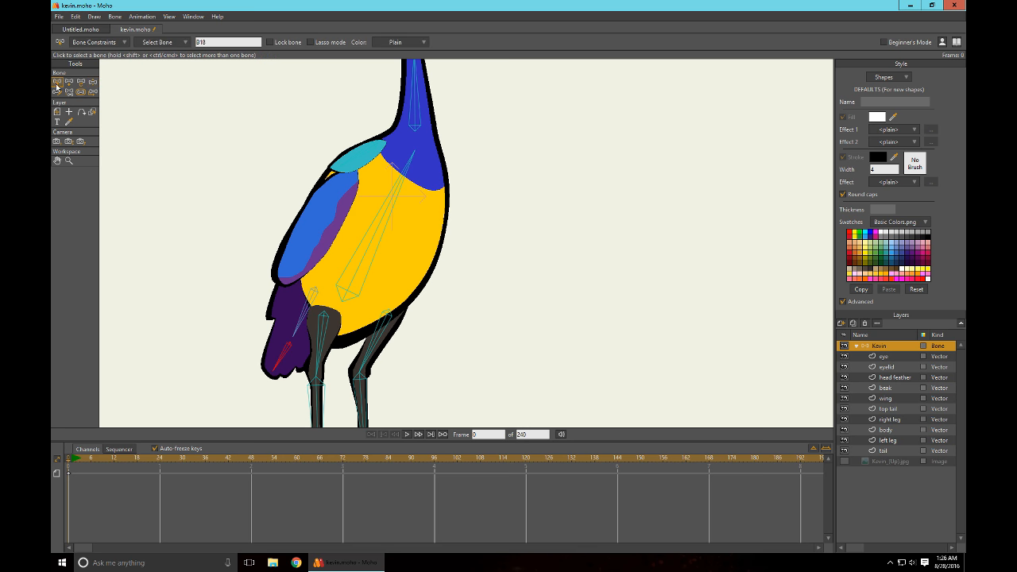
left_click(88, 43)
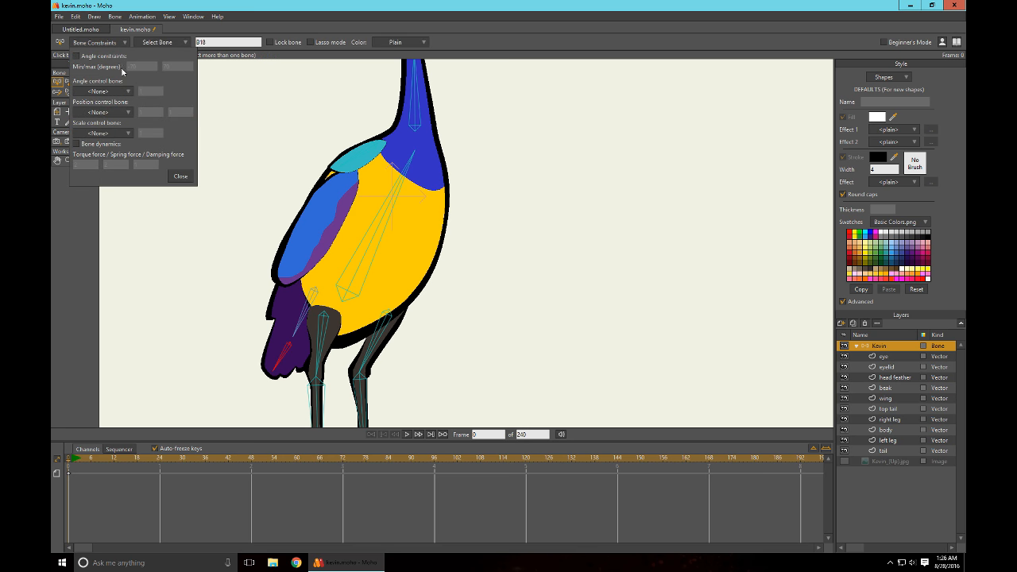
left_click(76, 55)
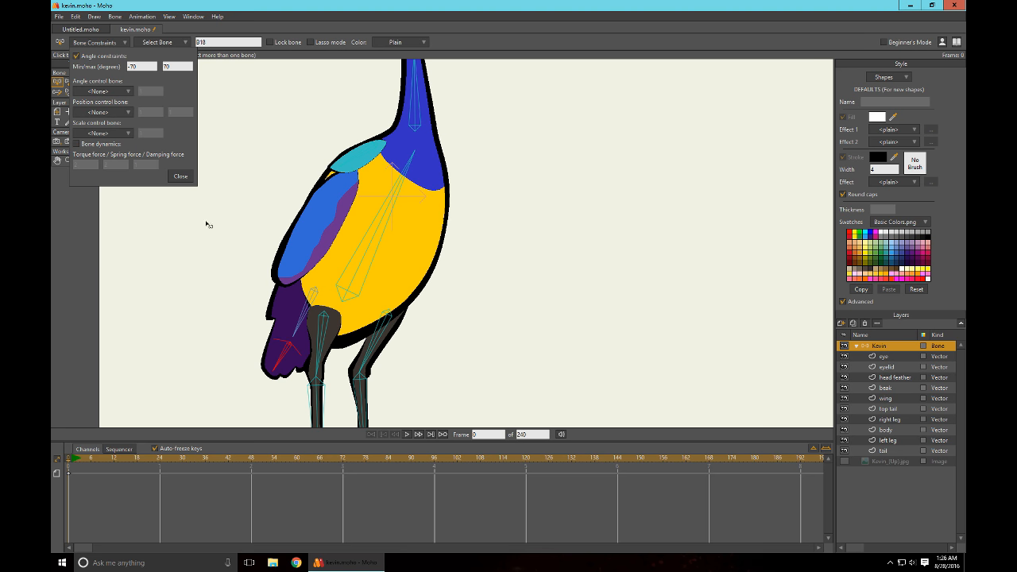
left_click(181, 177)
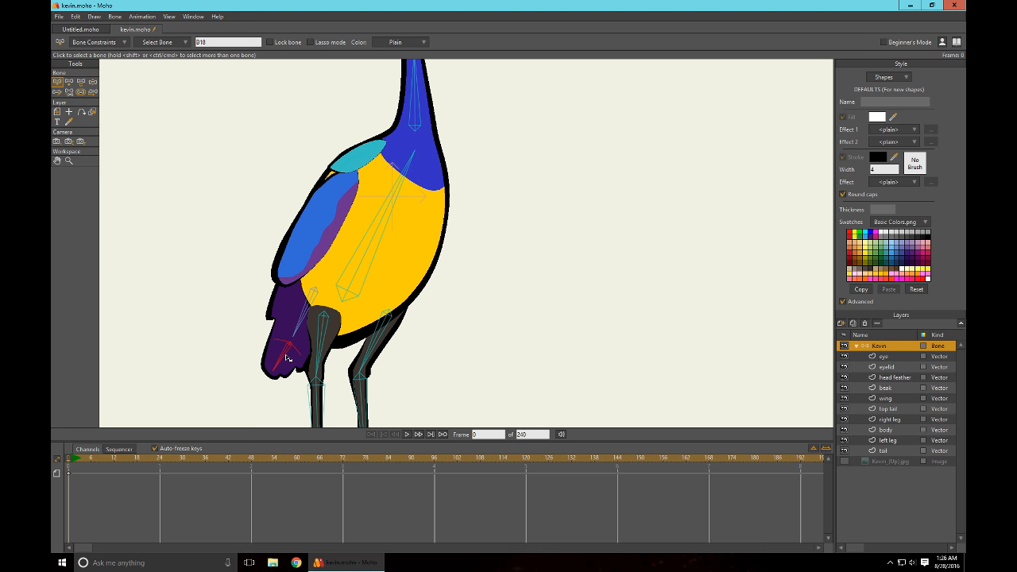
key("z")
mouse_move(287, 359)
left_mouse_down()
mouse_move(235, 341)
mouse_move(242, 295)
mouse_move(278, 372)
mouse_move(318, 353)
mouse_move(241, 397)
mouse_move(245, 252)
mouse_move(214, 279)
mouse_move(236, 393)
mouse_move(215, 357)
mouse_move(224, 378)
mouse_move(270, 356)
left_mouse_up()
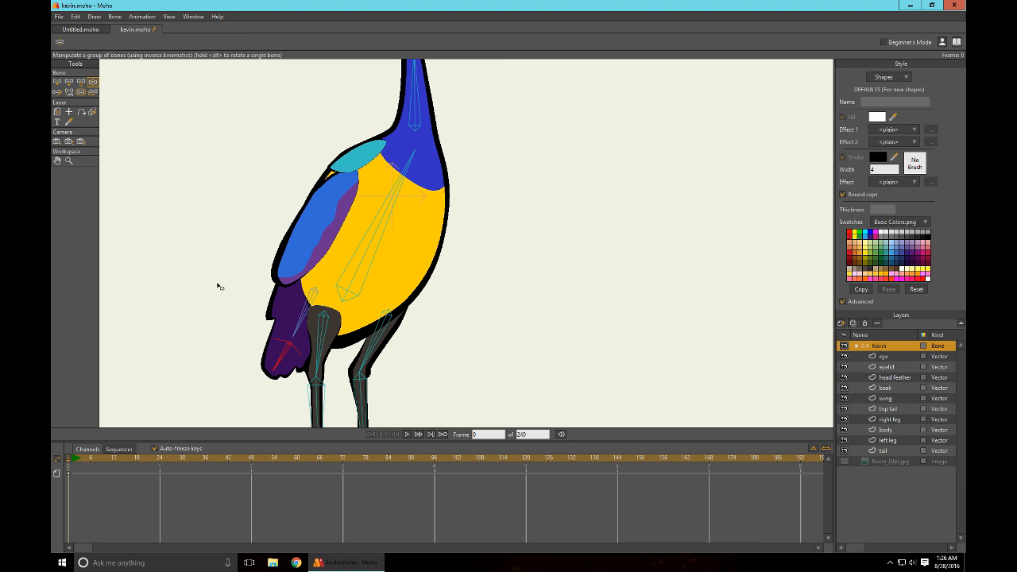
Turn on angle constraints for the upper tail bone and adjust its minimum and maximum angles
left_click(57, 82)
left_click(300, 322)
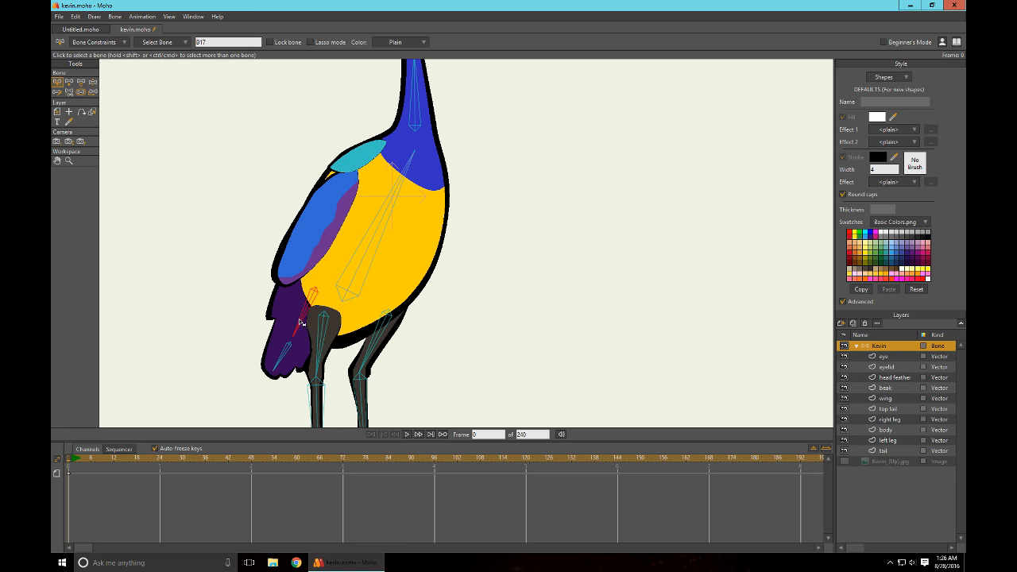
left_click(104, 46)
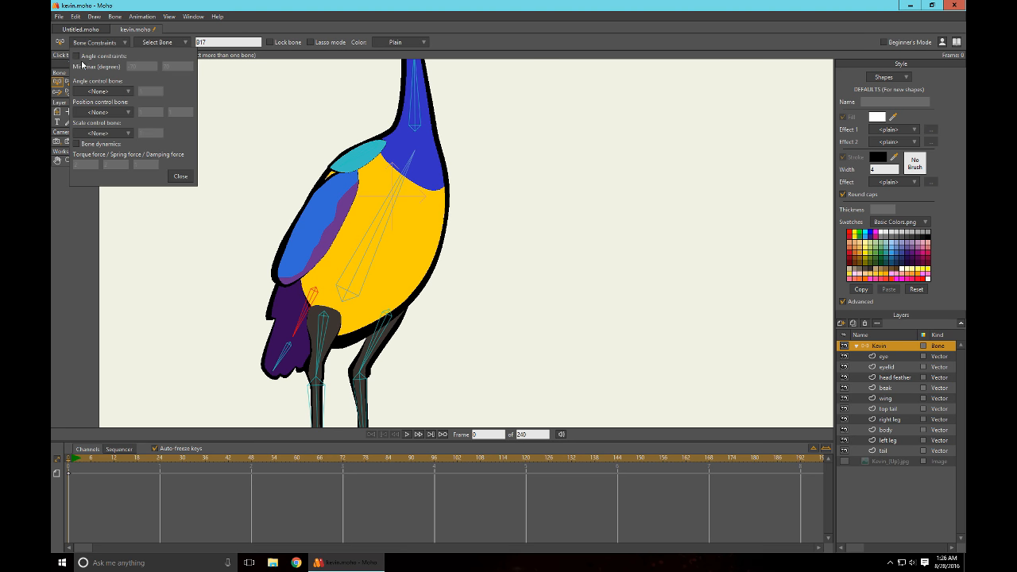
left_click(77, 57)
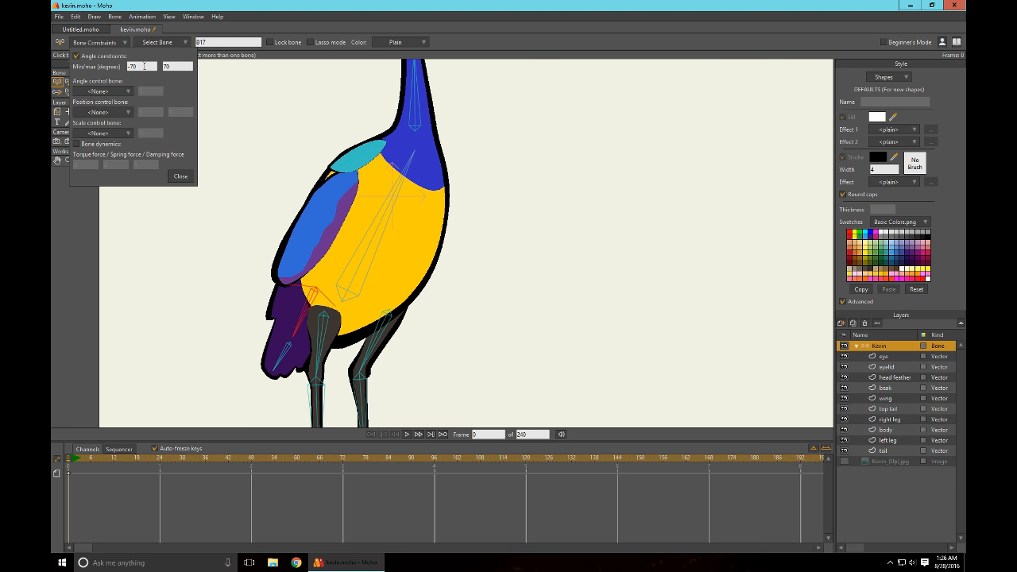
left_click(144, 66)
key("Tab")
left_click(180, 177)
Set the lower tail bone's angle limits to -35 and 35 degrees
left_click(291, 350)
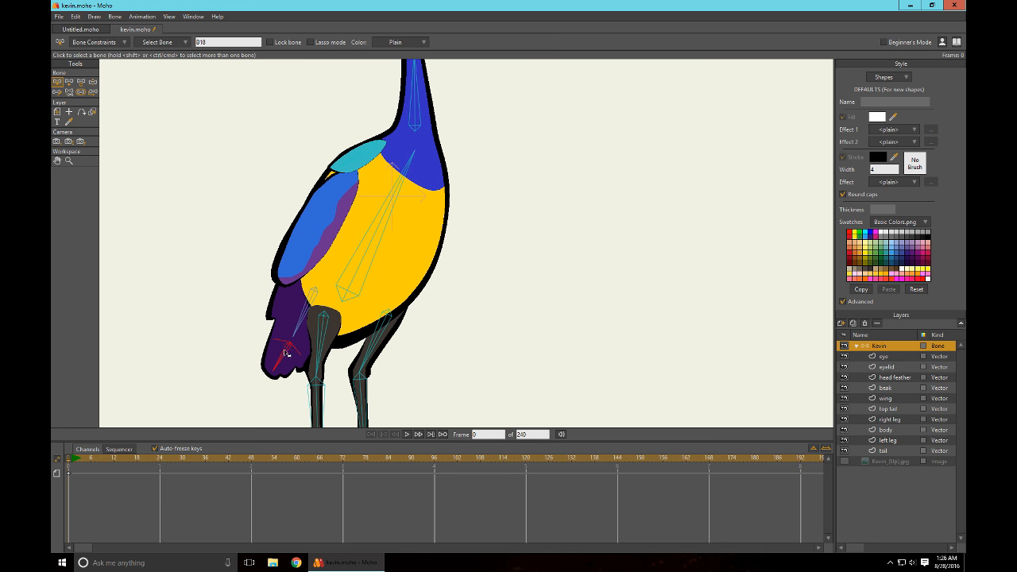
left_click(83, 46)
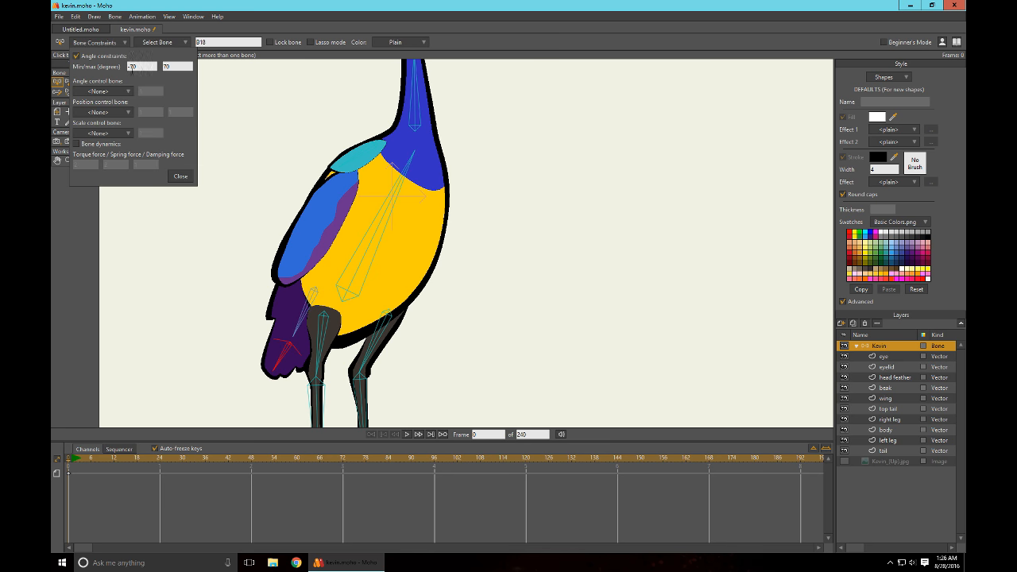
left_click(143, 66)
type("-35")
key("Tab")
type("35")
left_click(187, 175)
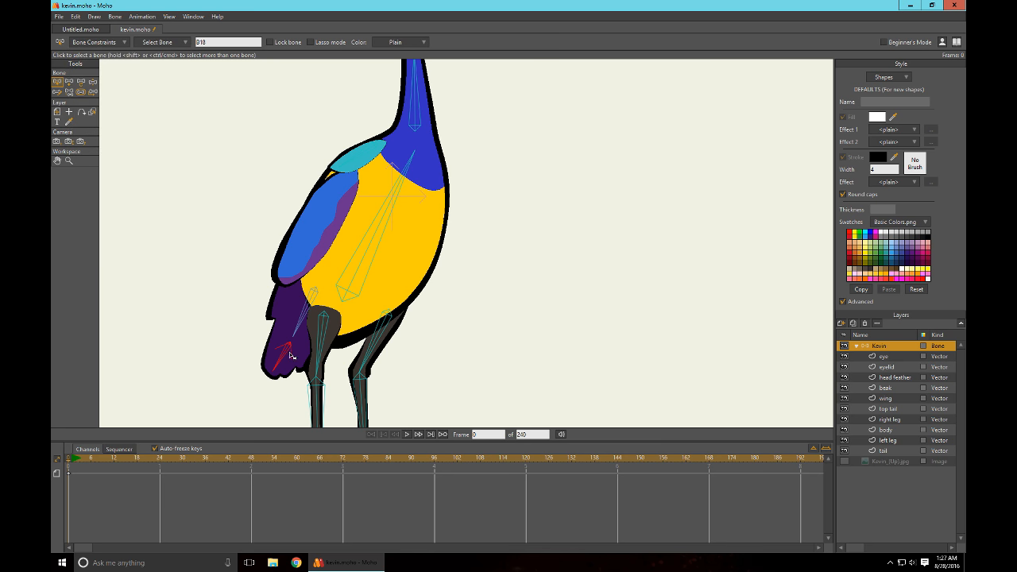
Test the constrained tail by swinging its lower bone outward, and undo the movement
key("z")
left_click_drag(287, 359, 211, 344)
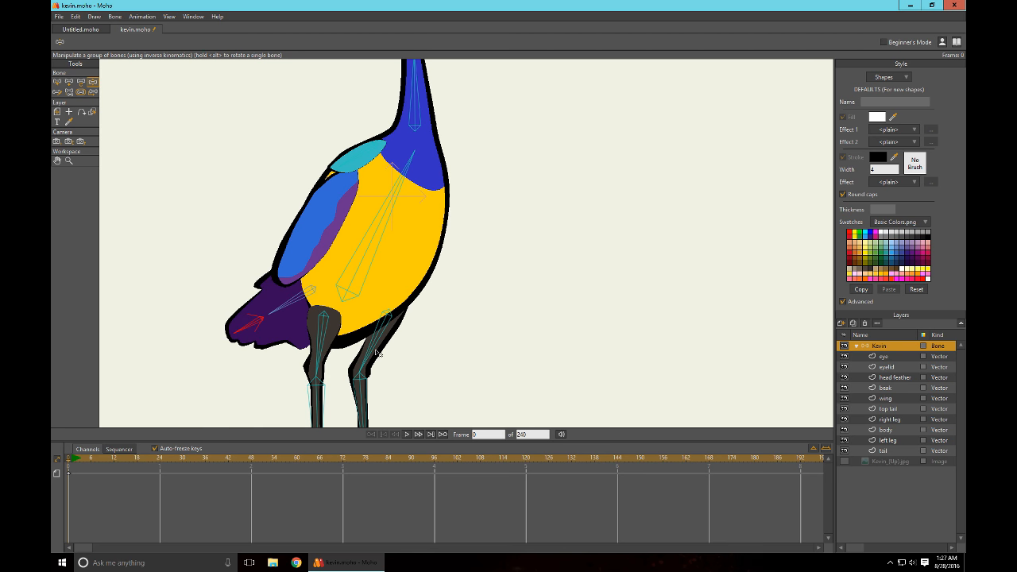
key("ctrl+z")
Turn on angle constraints of -70 and 70 degrees for the right leg's upper bone and test them by swinging the leg
left_click_drag(435, 367, 548, 185)
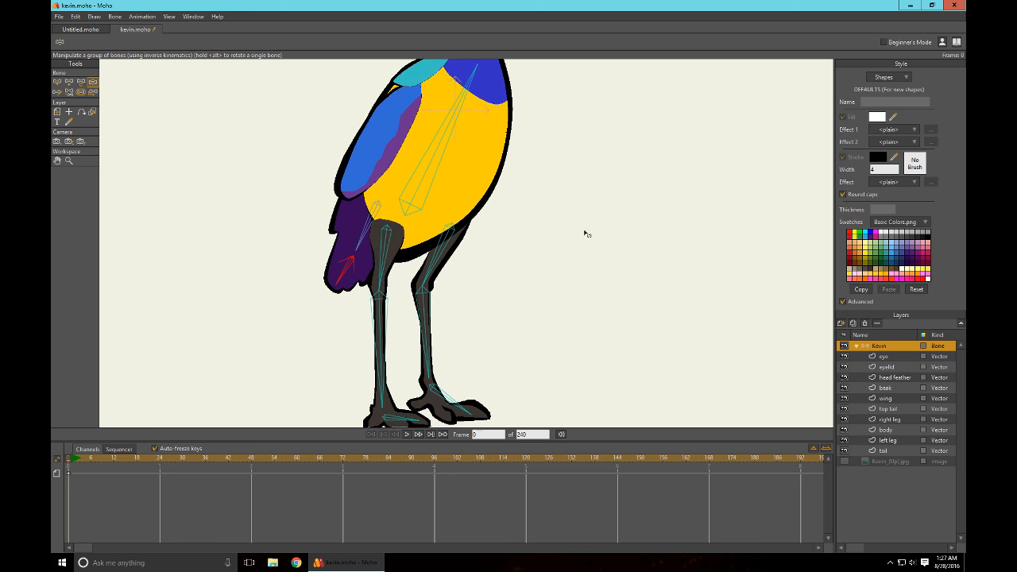
scroll(502, 230, "down", 2)
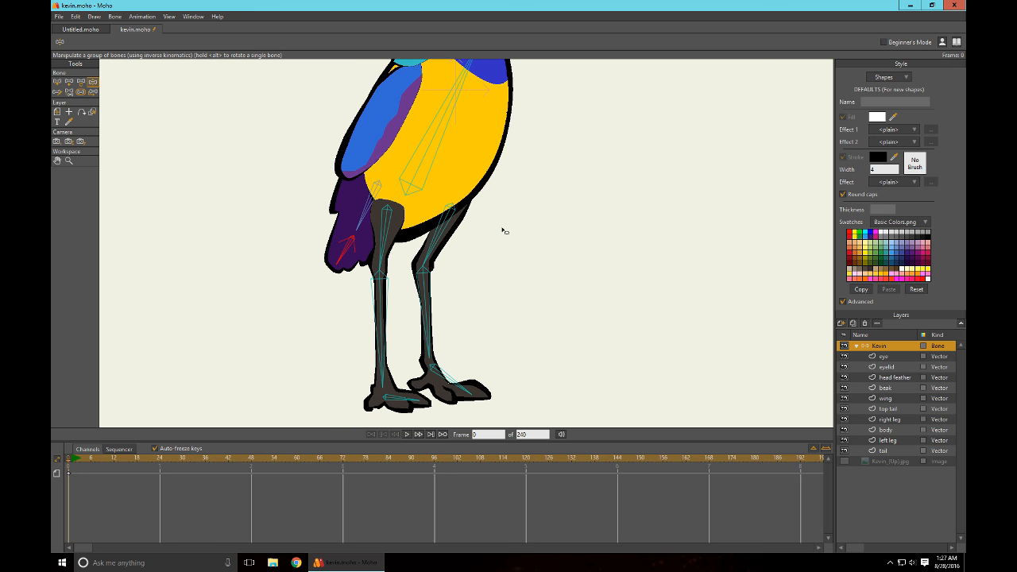
key("z")
left_click(383, 233)
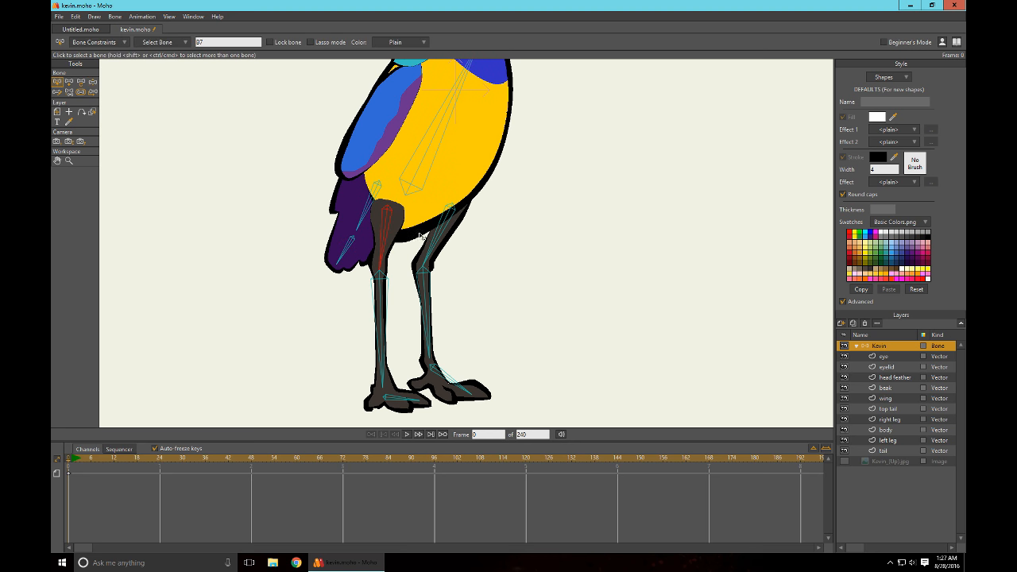
left_click(100, 42)
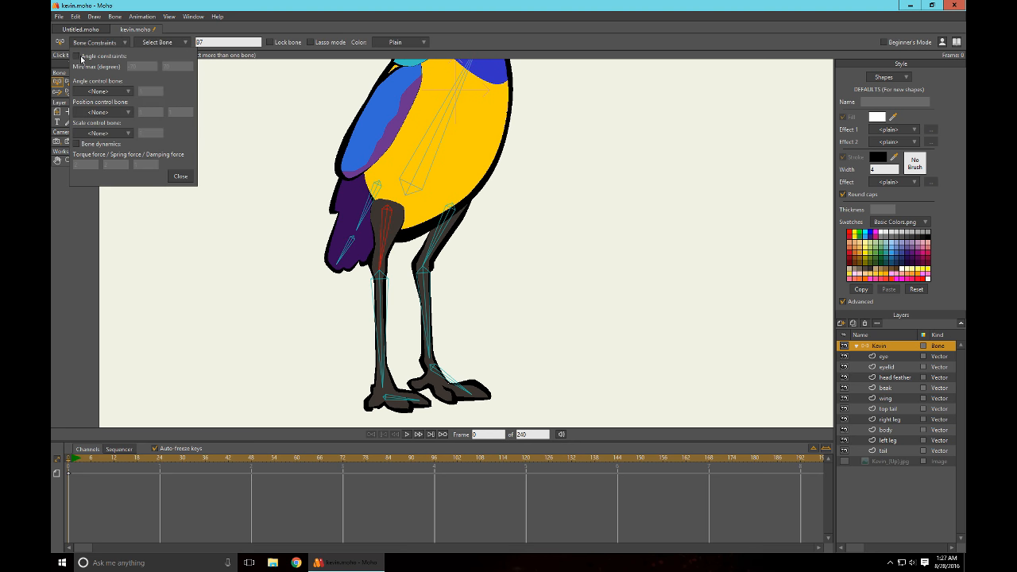
left_click(77, 55)
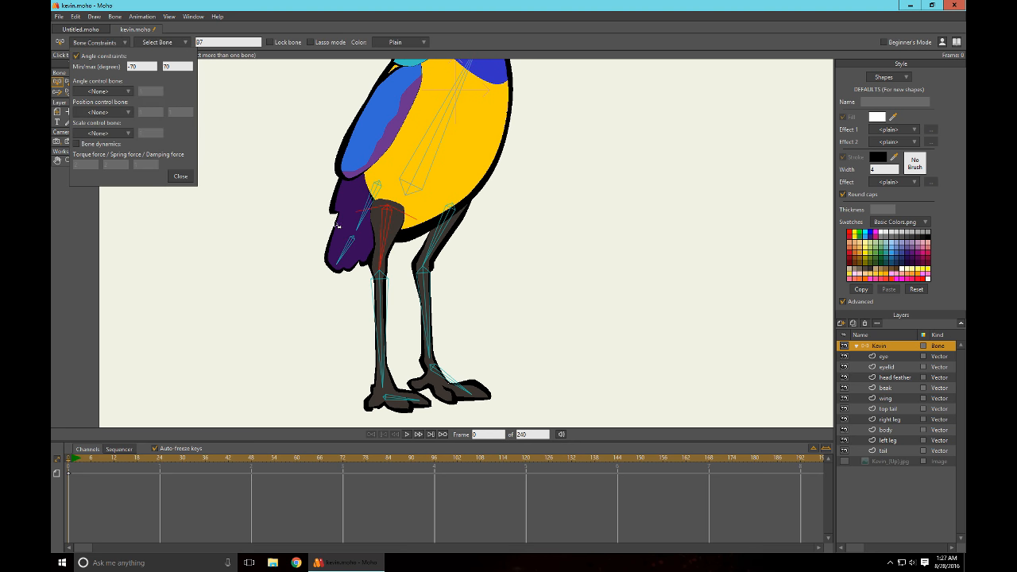
left_click(183, 181)
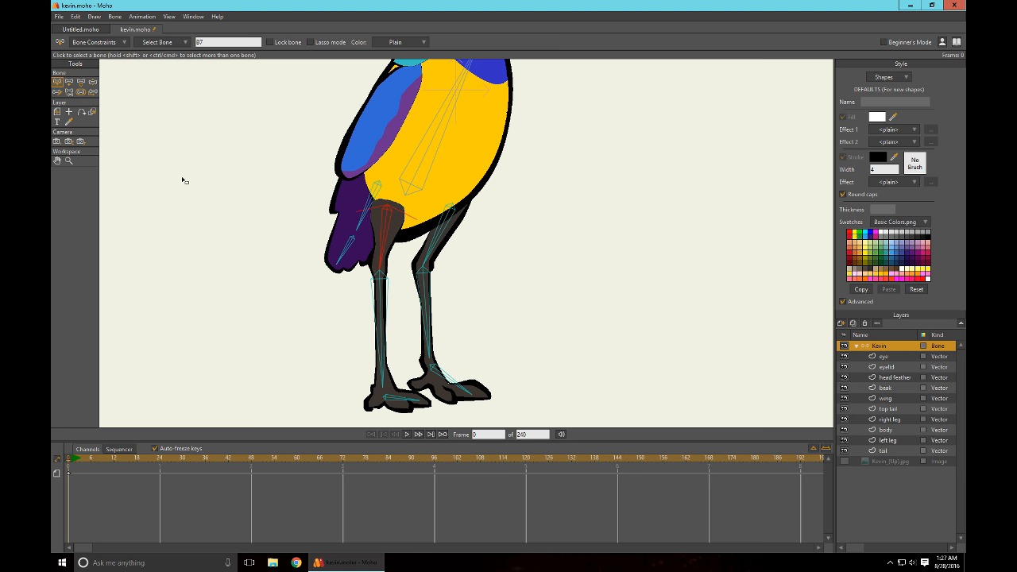
key("z")
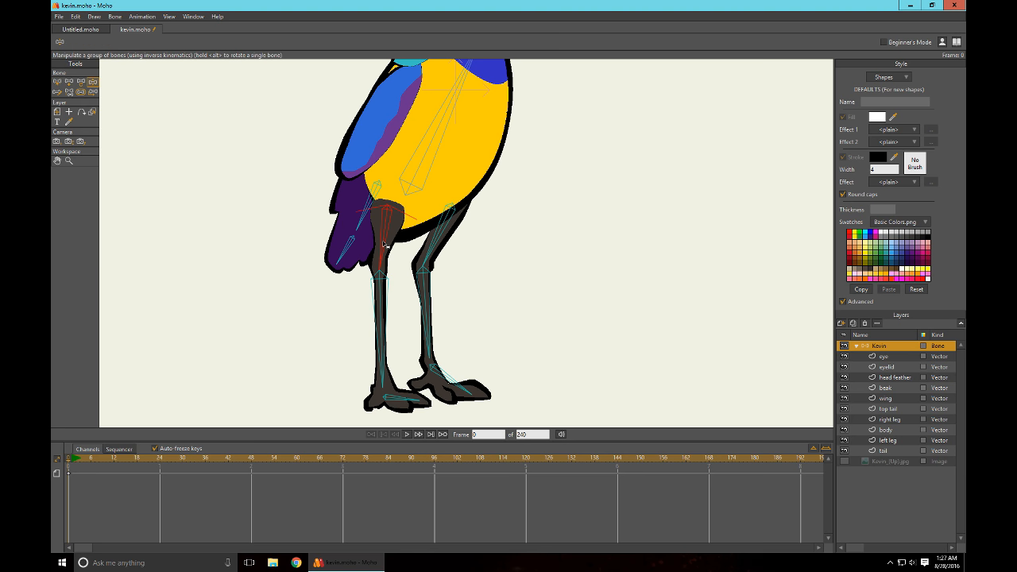
left_click_drag(384, 243, 470, 417)
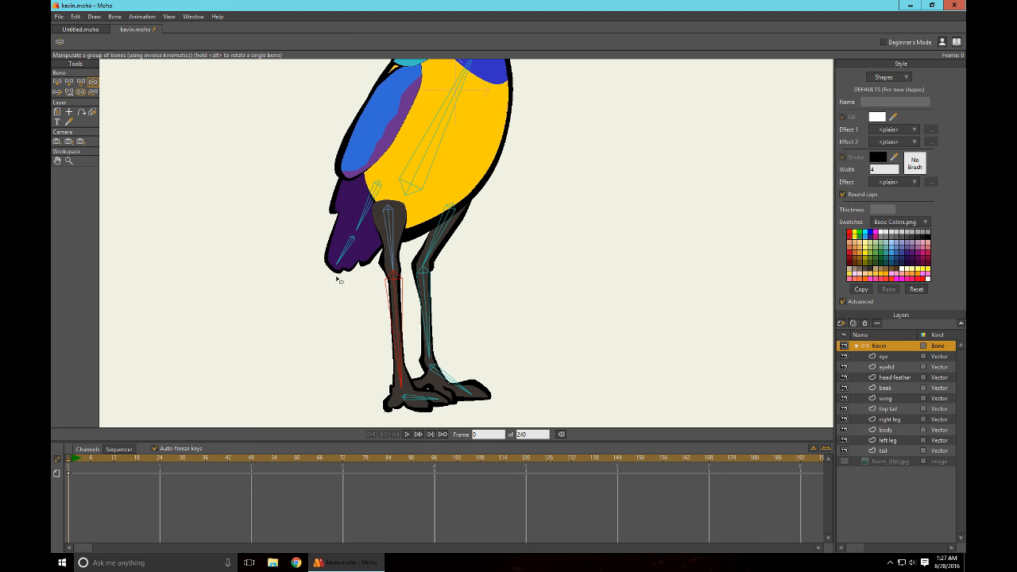
Turn on angle constraints of -70 and 70 degrees for the right leg's lower bone and test them by moving it
left_click(56, 81)
left_click(103, 44)
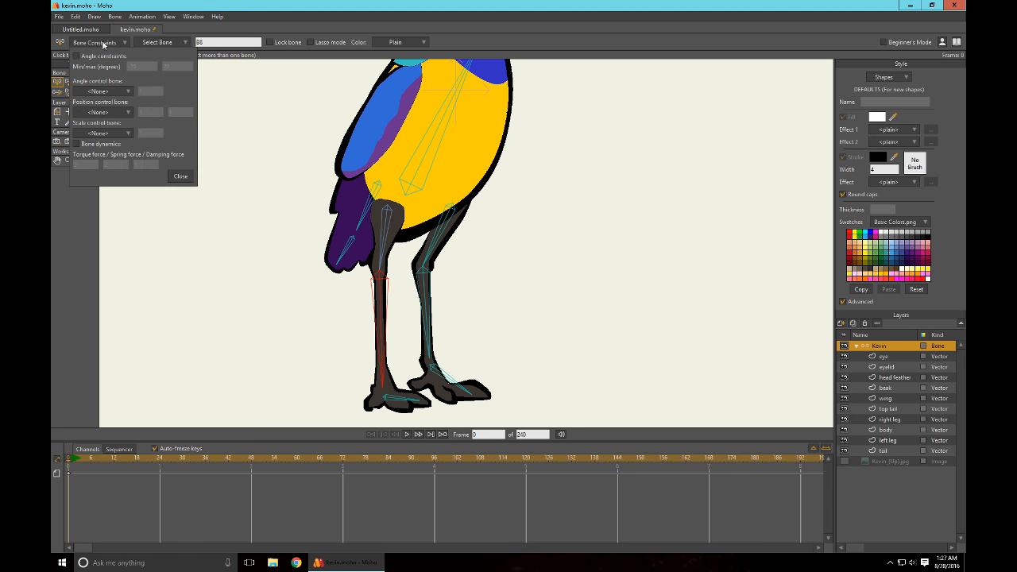
left_click(77, 57)
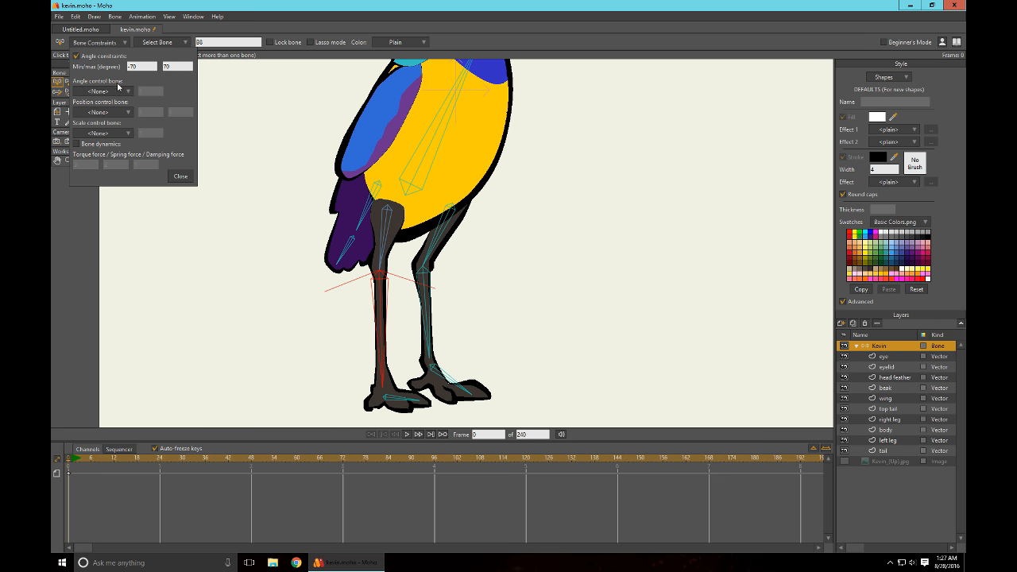
left_click(181, 176)
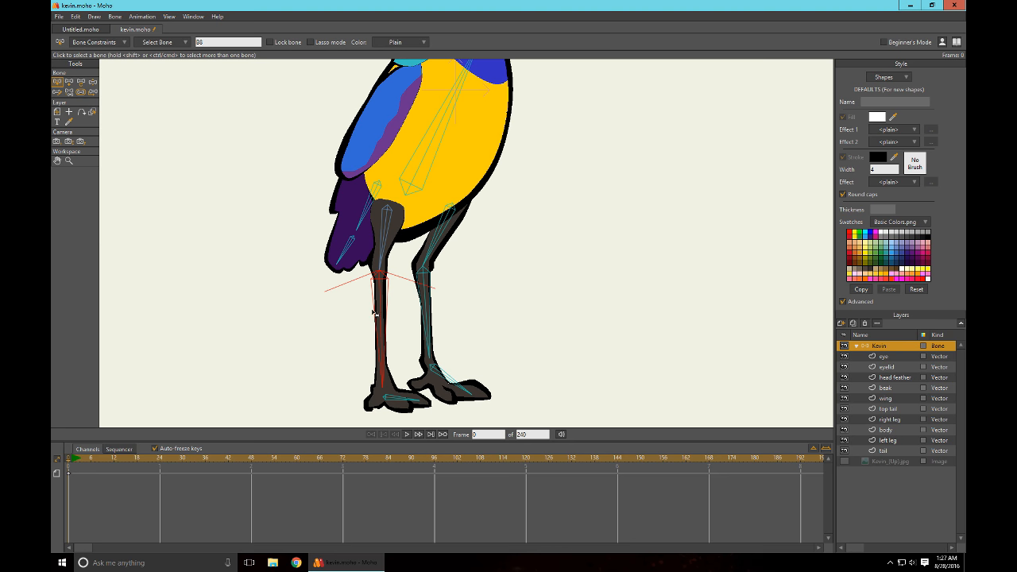
key("z")
left_click_drag(382, 327, 363, 409)
Turn on angle constraints of -70 and 70 degrees for the right foot bone and test them by moving the foot
key("b")
left_click(395, 403)
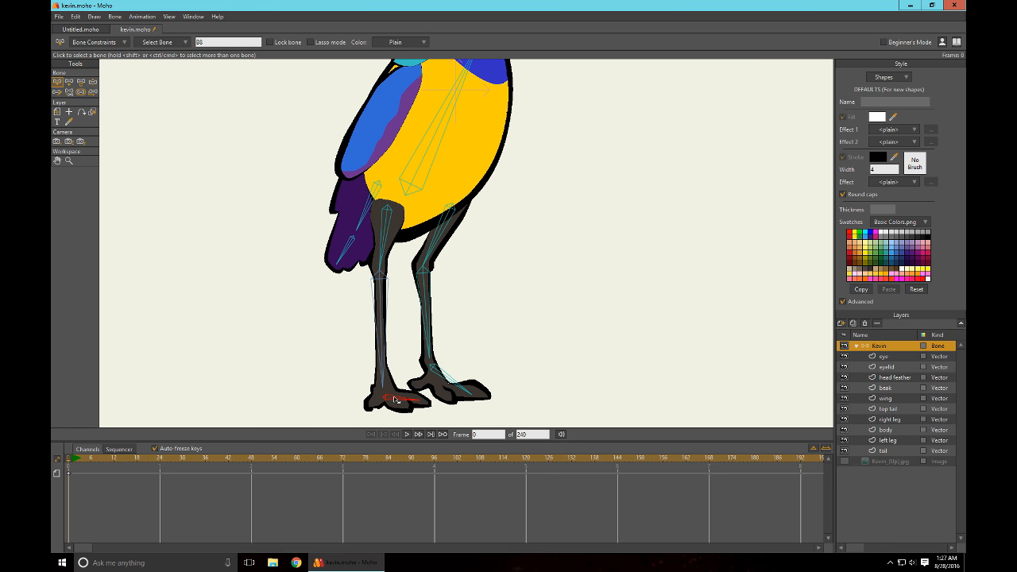
left_click(87, 44)
left_click(77, 57)
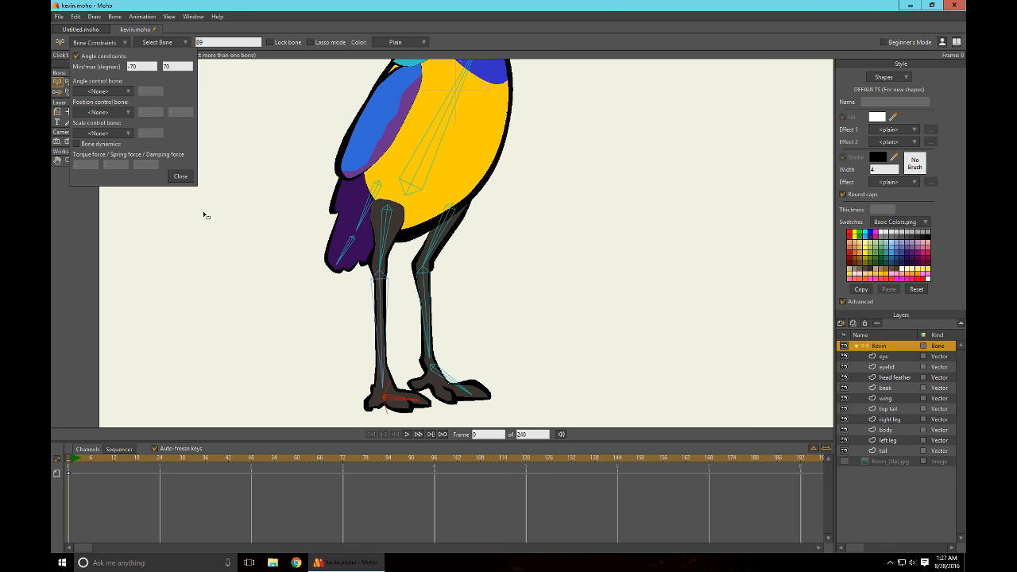
left_click(181, 176)
key("z")
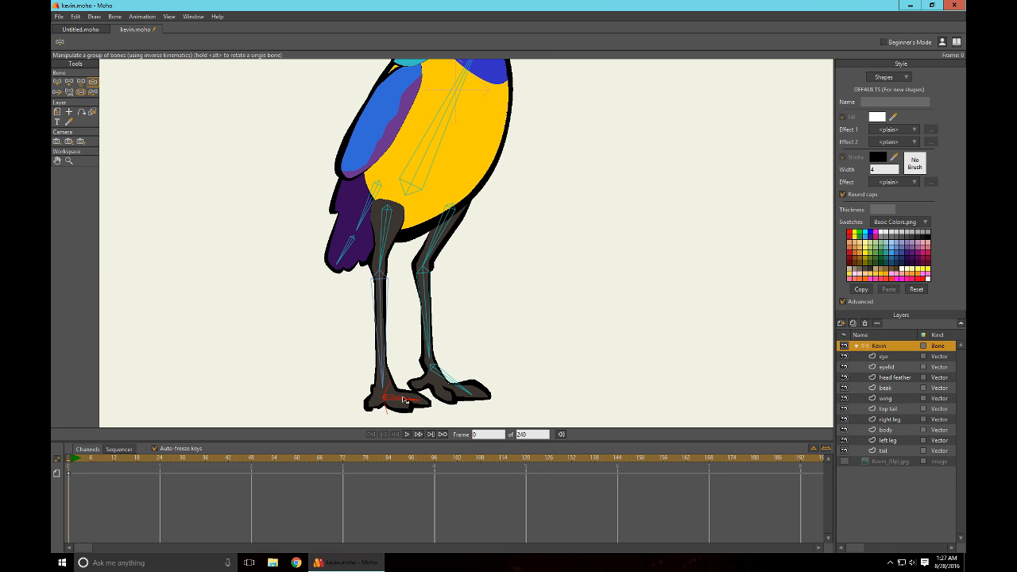
mouse_move(400, 402)
left_mouse_down()
mouse_move(393, 372)
mouse_move(390, 393)
mouse_move(369, 408)
mouse_move(404, 421)
mouse_move(438, 358)
mouse_move(454, 362)
mouse_move(382, 407)
mouse_move(371, 356)
mouse_move(294, 348)
mouse_move(527, 297)
mouse_move(545, 324)
mouse_move(527, 400)
mouse_move(358, 349)
mouse_move(260, 424)
mouse_move(404, 413)
left_mouse_up()
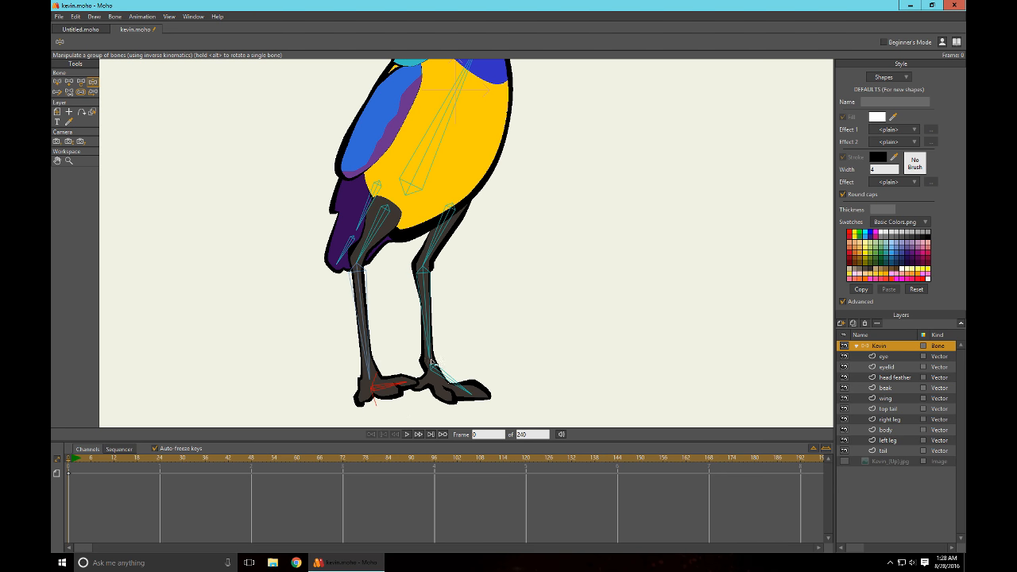
Turn on angle constraints of -70 and 70 degrees for the left leg's upper bone
key("b")
left_click(442, 236)
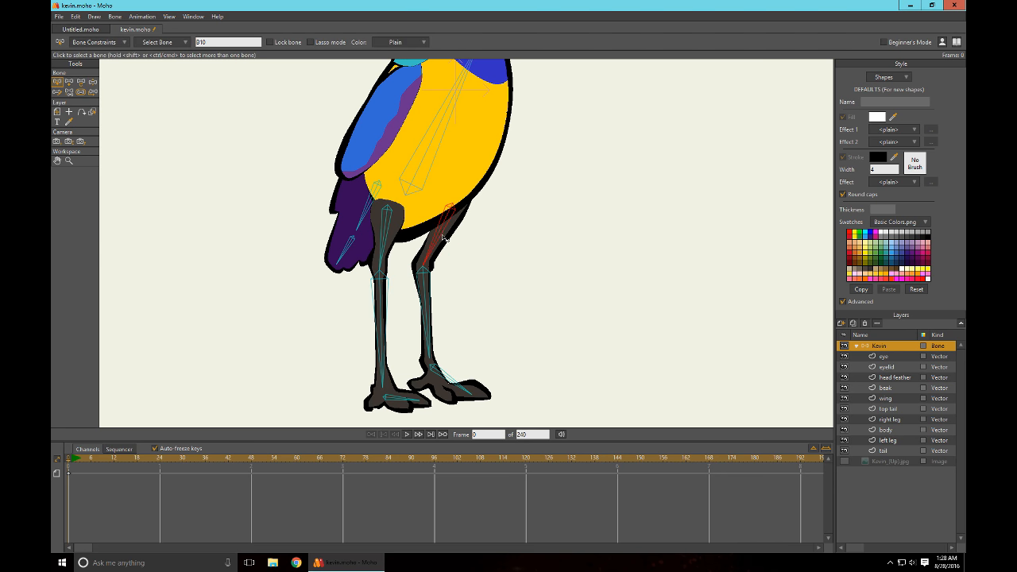
left_click(78, 45)
left_click(76, 56)
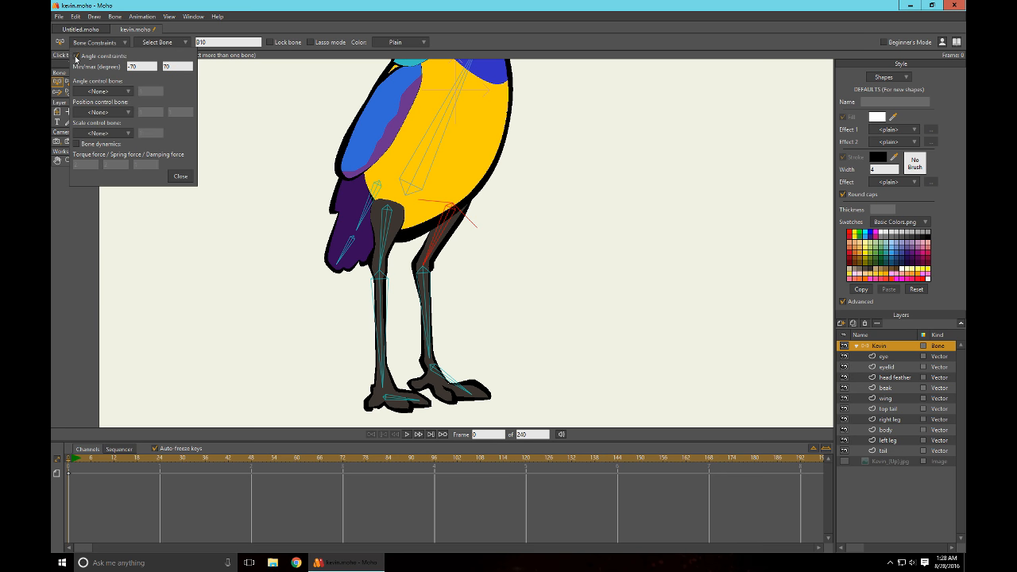
left_click(180, 177)
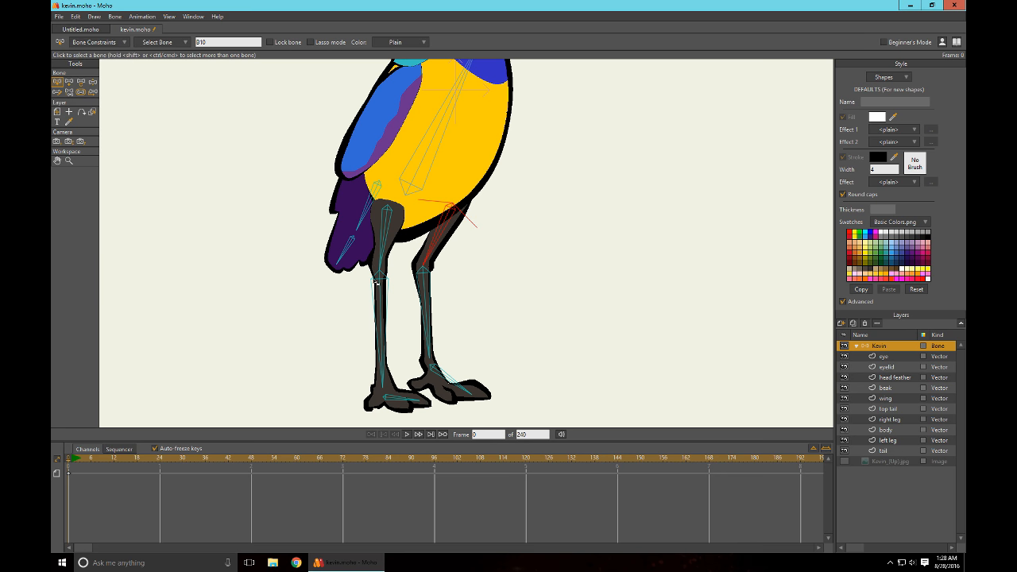
Turn on angle constraints for the left leg's lower bone, keeping the default limits
left_click(425, 297)
left_click(94, 43)
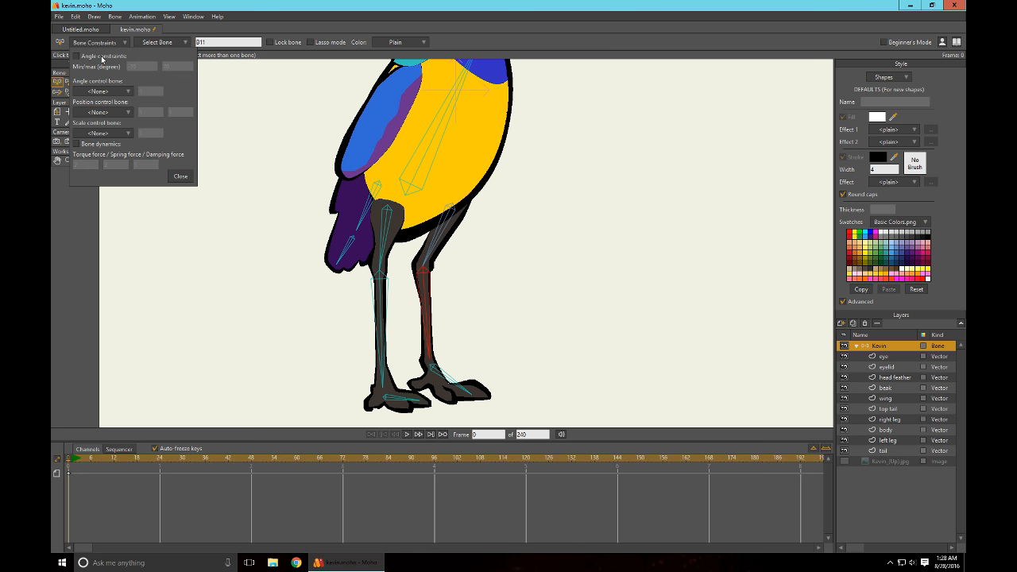
left_click(77, 56)
left_click(180, 176)
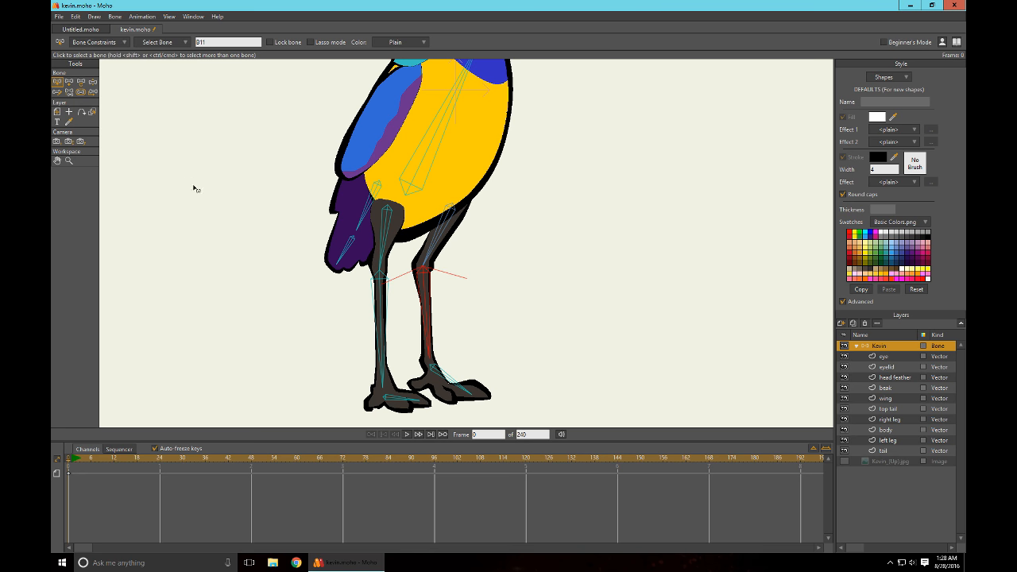
Turn on angle constraints for the left foot bone, keeping the default limits
left_click(382, 315)
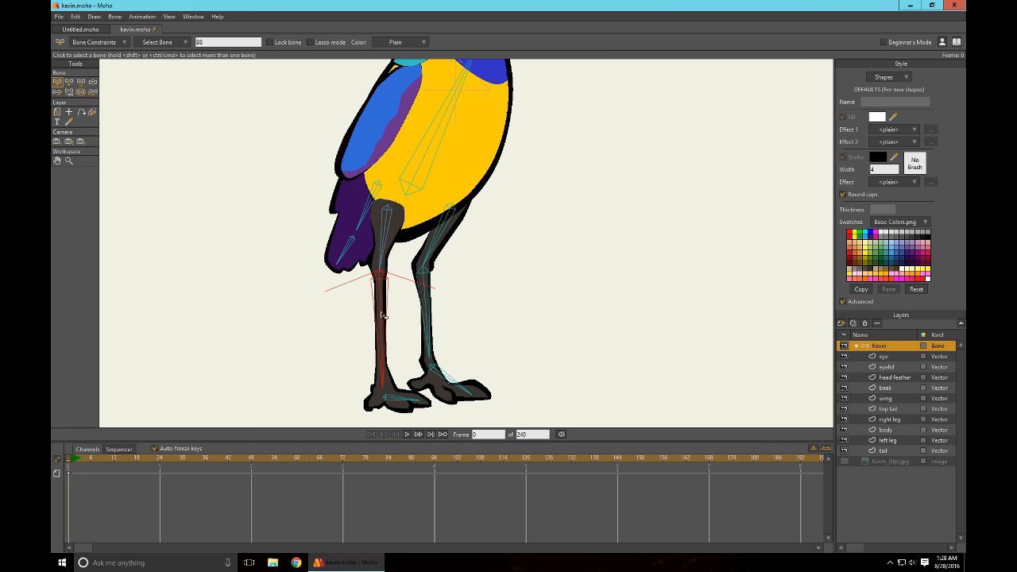
left_click(442, 374)
left_click(92, 42)
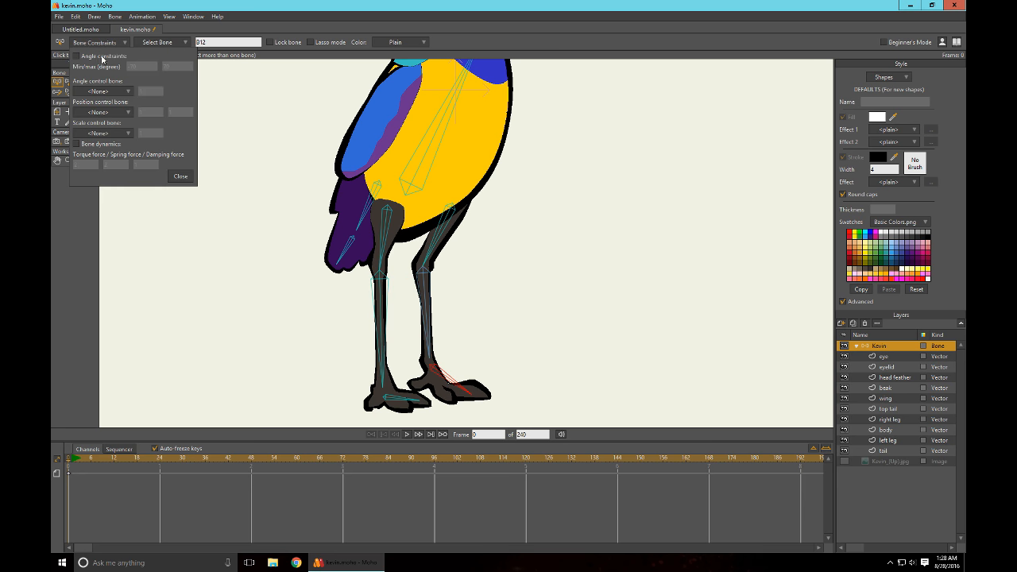
left_click(102, 57)
left_click(181, 176)
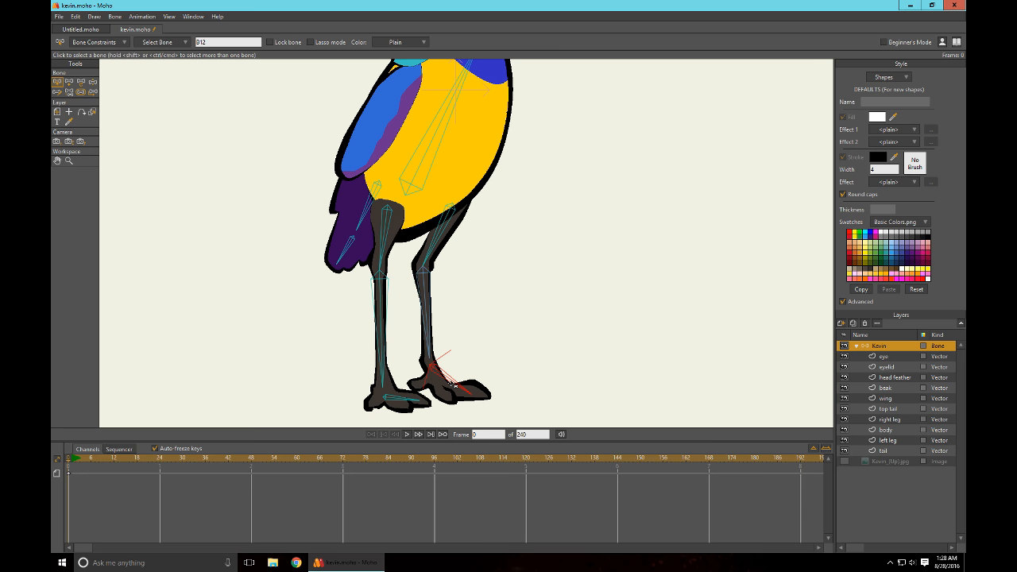
Test the constrained legs by swinging both feet forward and backward into wide strides
key("z")
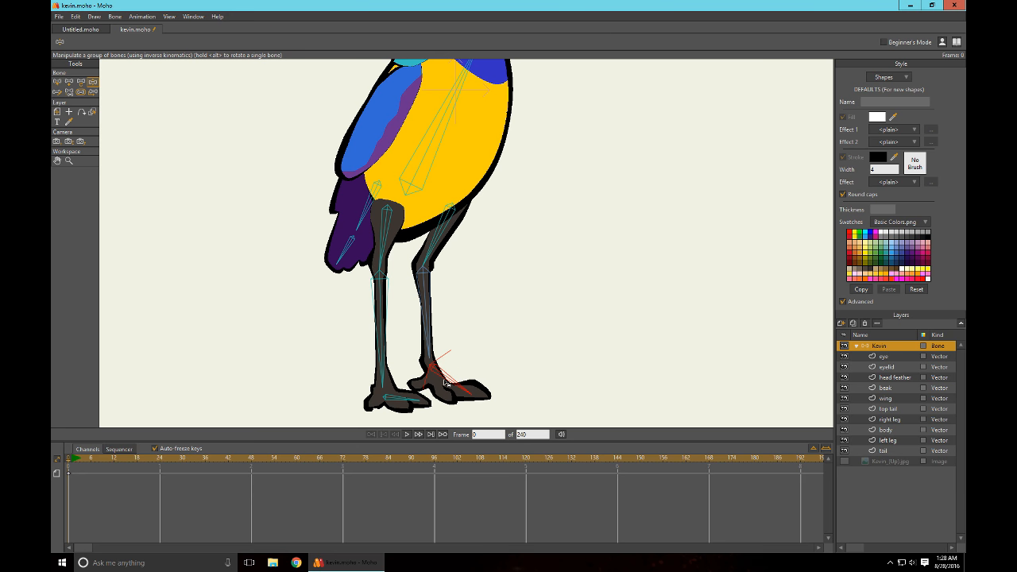
left_click_drag(445, 383, 373, 353)
left_click_drag(496, 350, 655, 381)
left_click_drag(397, 401, 157, 334)
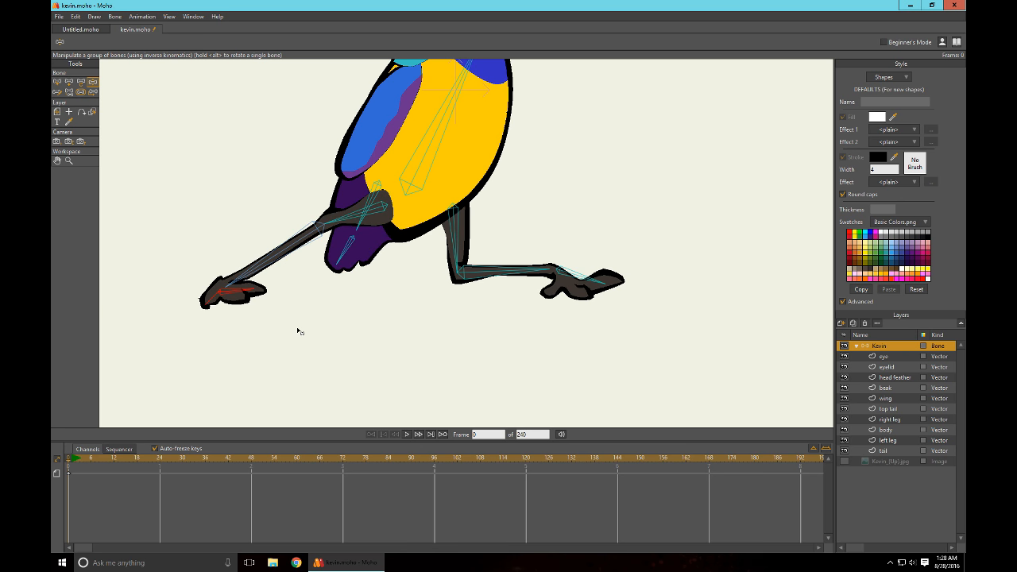
left_click_drag(236, 299, 627, 291)
left_click_drag(583, 280, 170, 352)
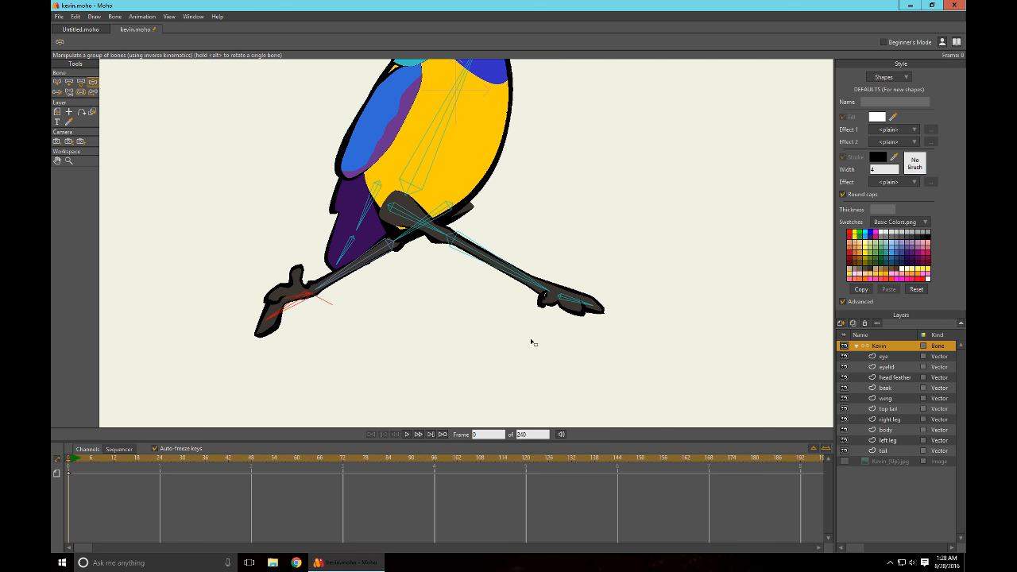
left_click_drag(623, 206, 626, 317)
Test the turquoise feather on the upper back by swinging its bone upward, and return the rig to its rest pose
scroll(594, 294, "down", 3)
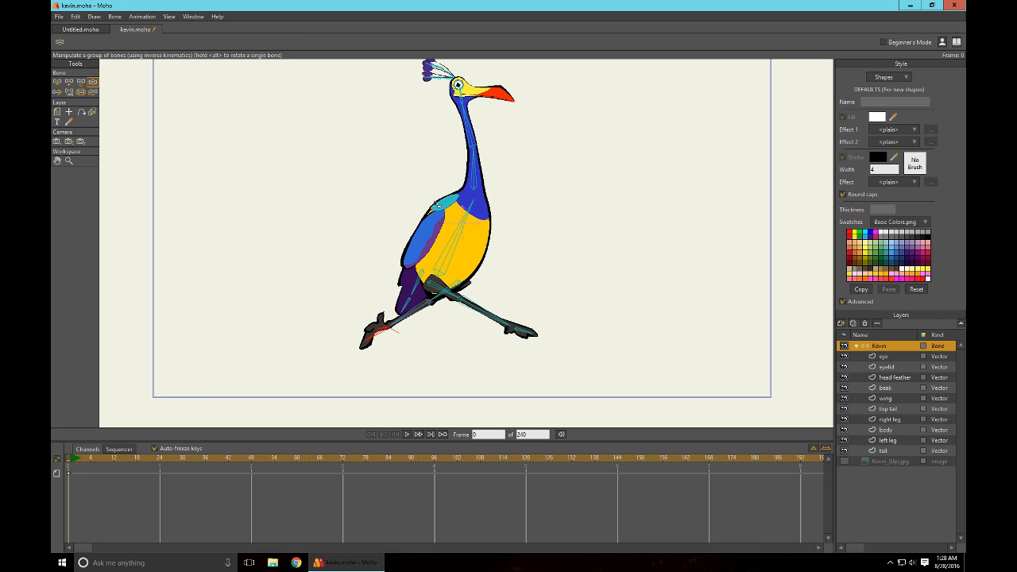
left_click_drag(439, 206, 437, 189)
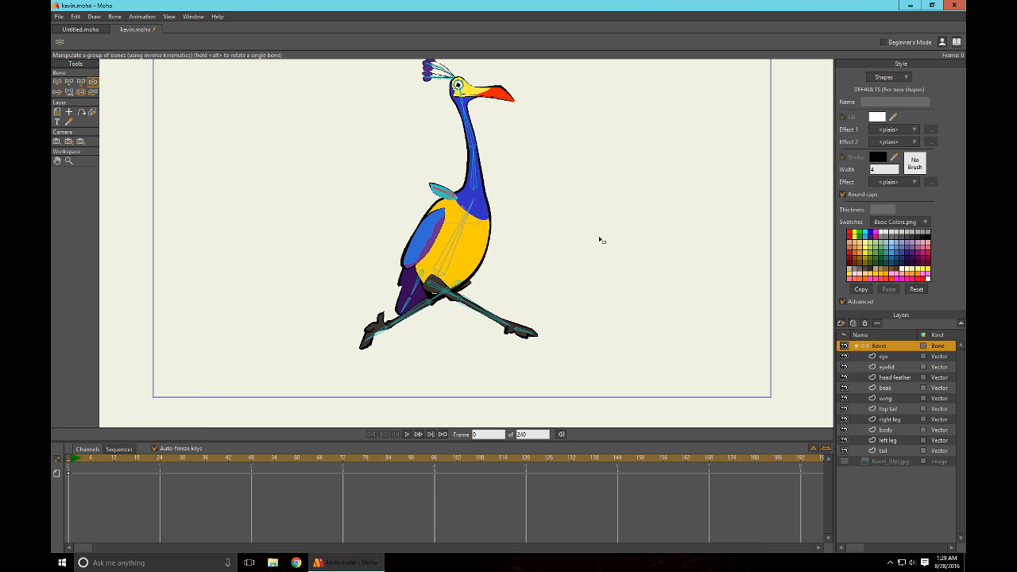
key("z")
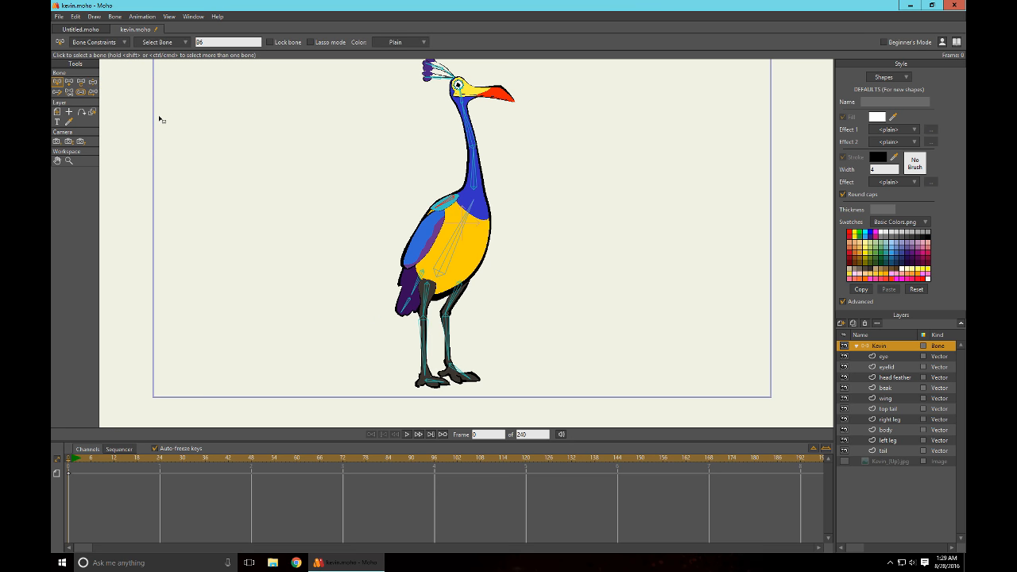
Save the project as kevin rigged.moho, replacing the existing file
left_click(58, 16)
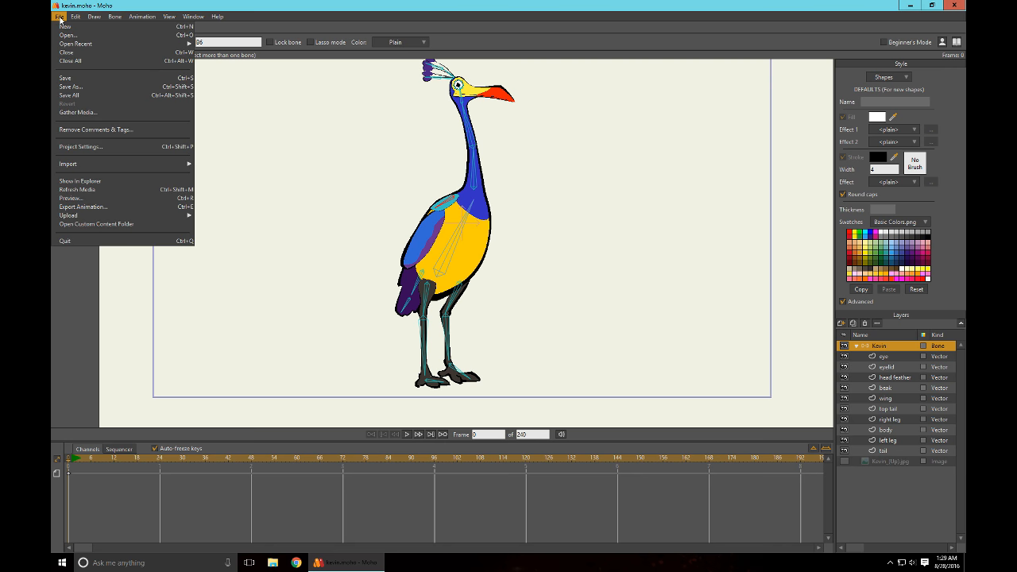
left_click(71, 87)
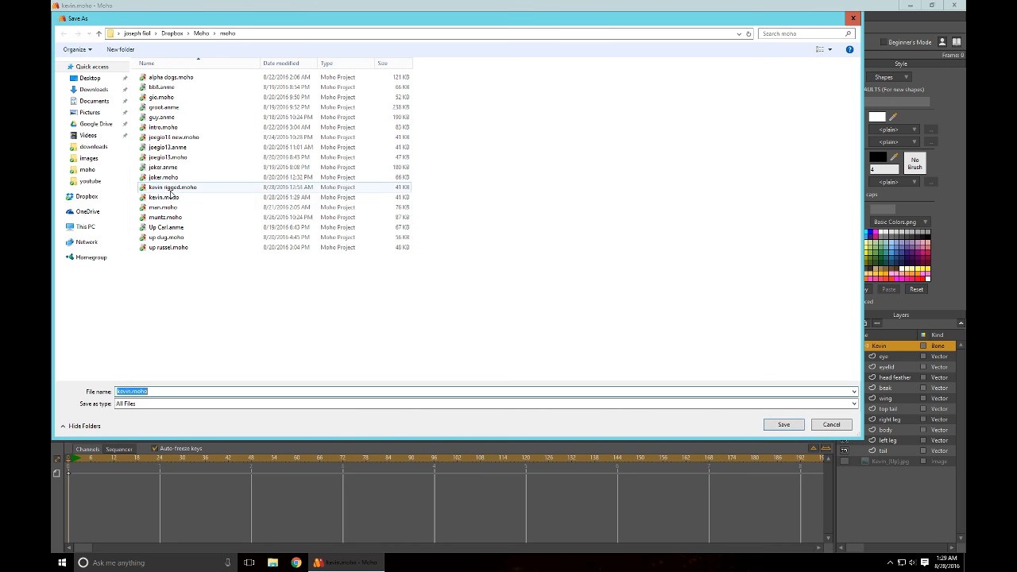
left_click(170, 188)
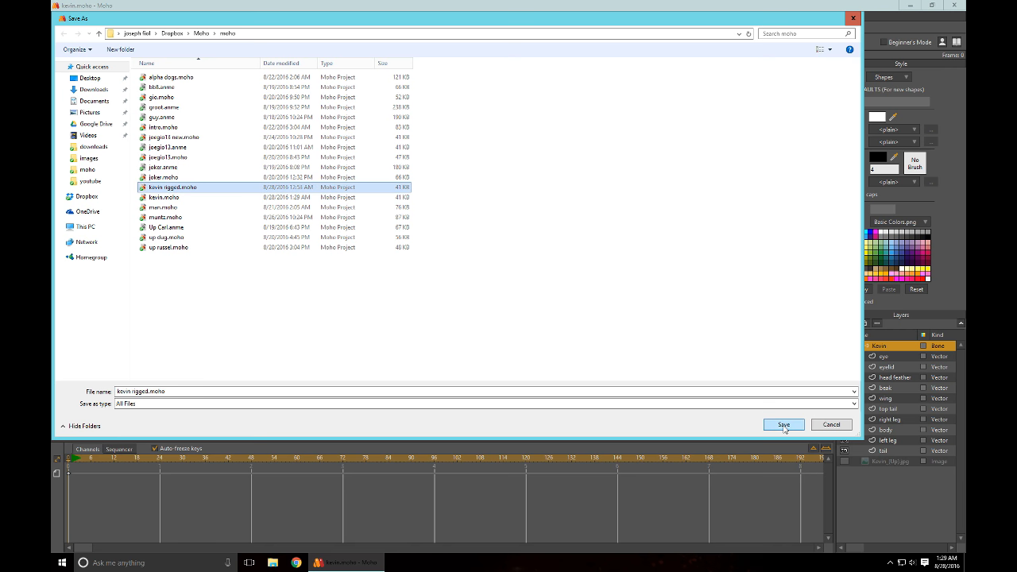
left_click(784, 425)
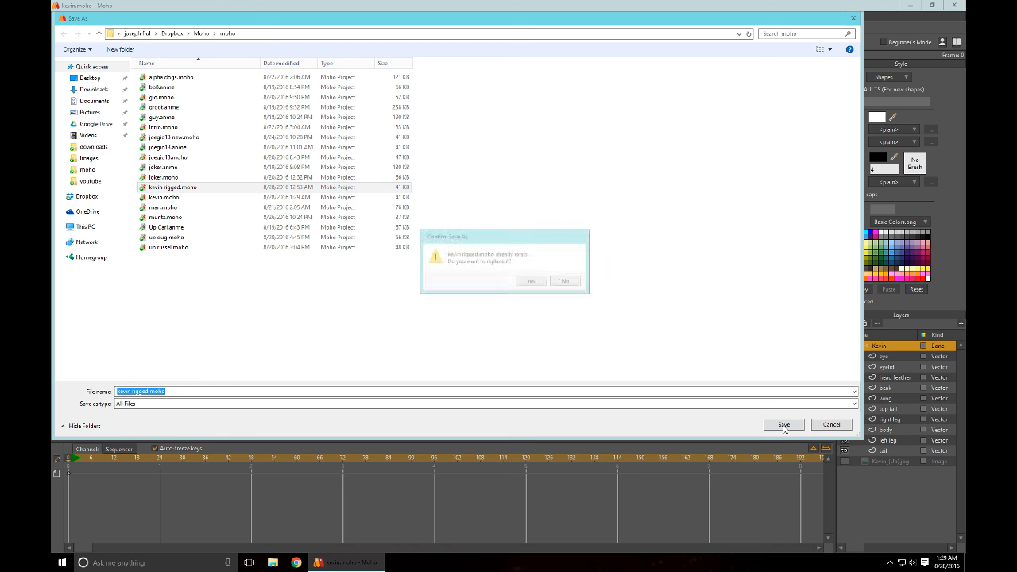
left_click(529, 282)
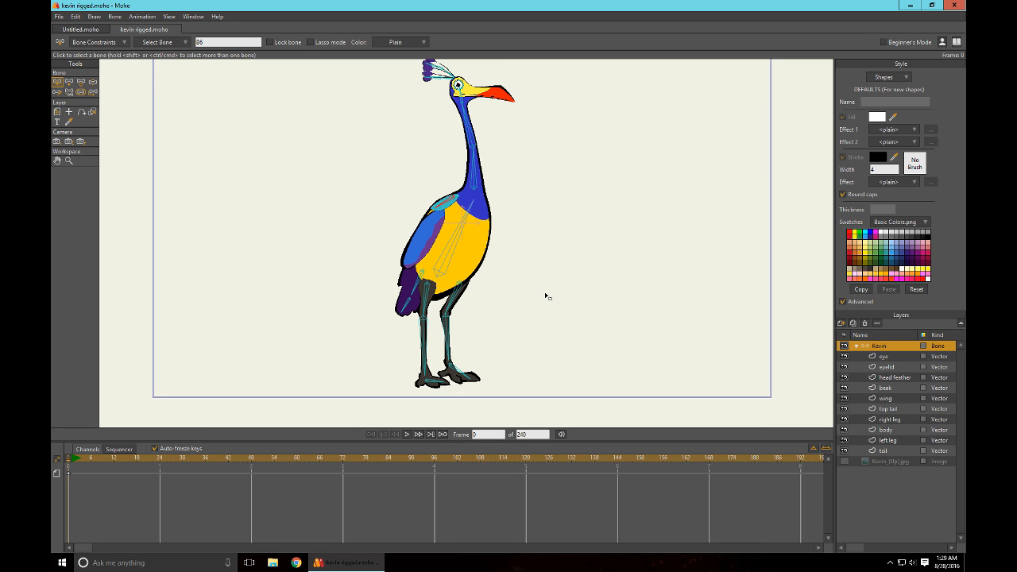
Advance the timeline to frame 1
key("ctrl+Right")
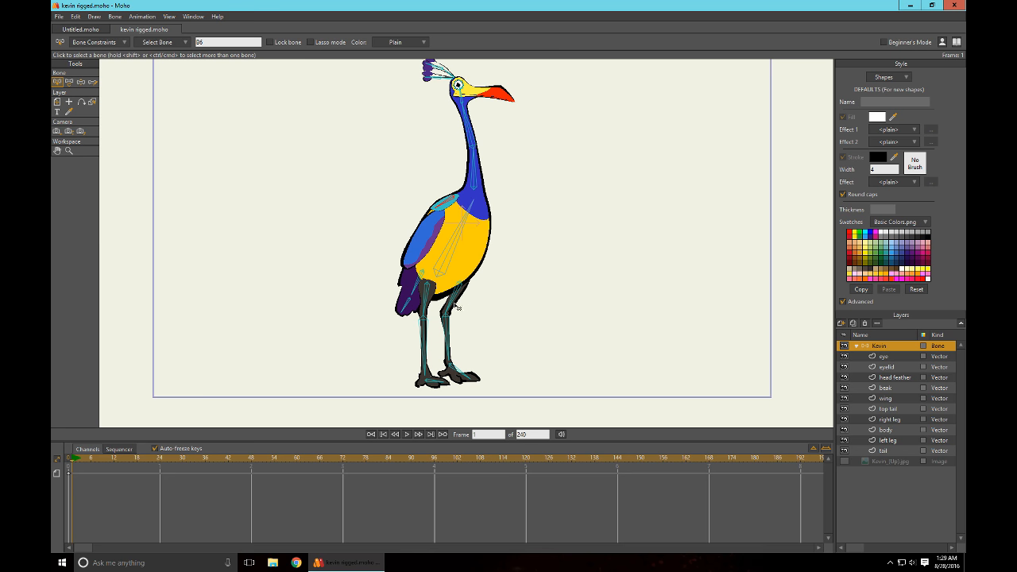
key("z")
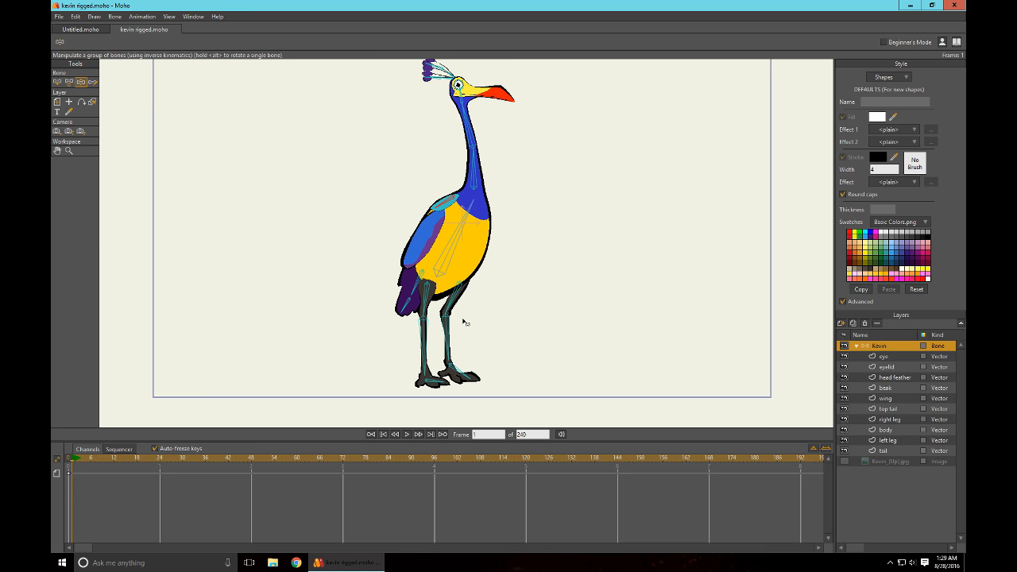
left_click_drag(453, 332, 538, 359)
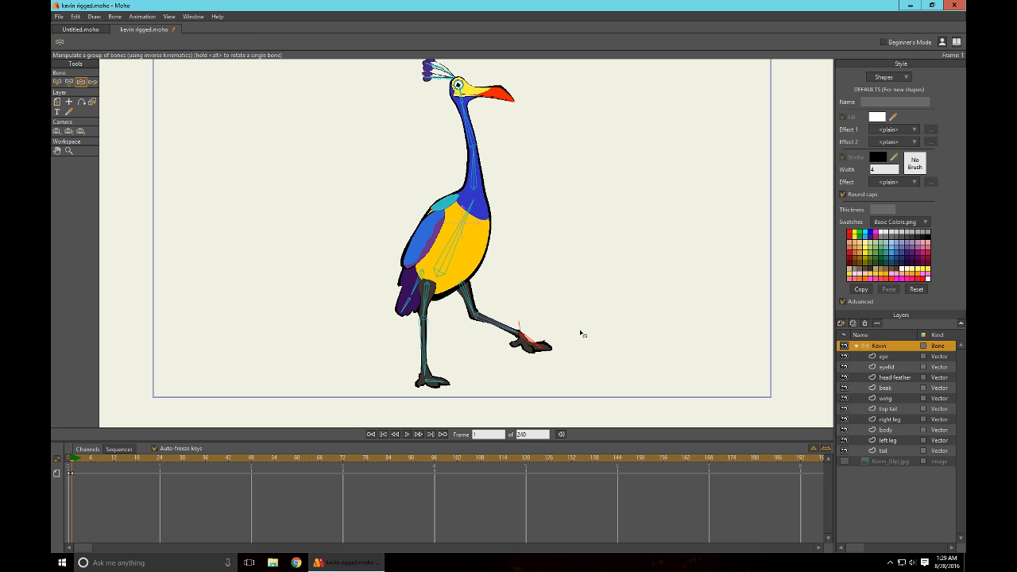
key("Left")
key("Right")
right_click(73, 475)
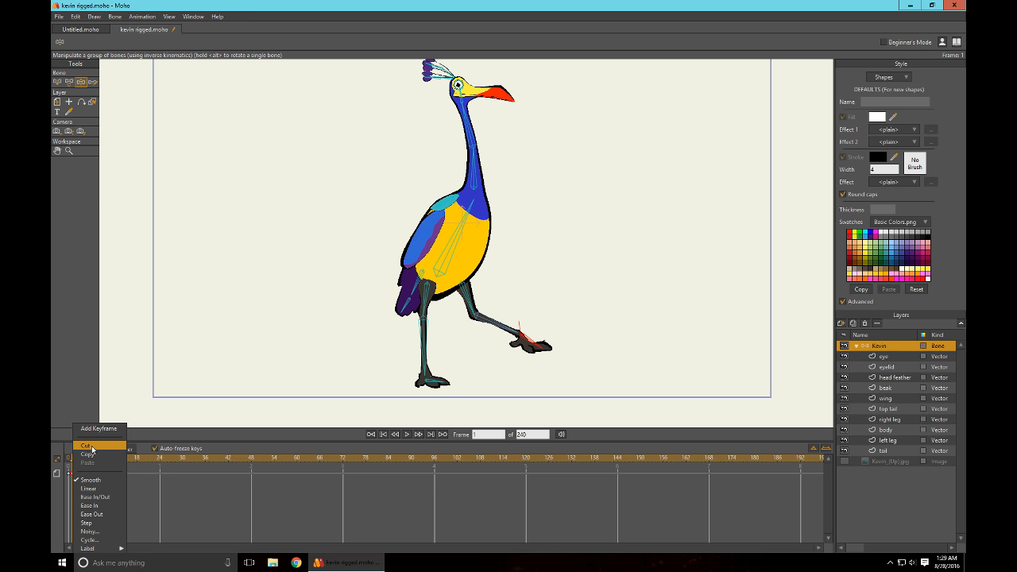
left_click(86, 446)
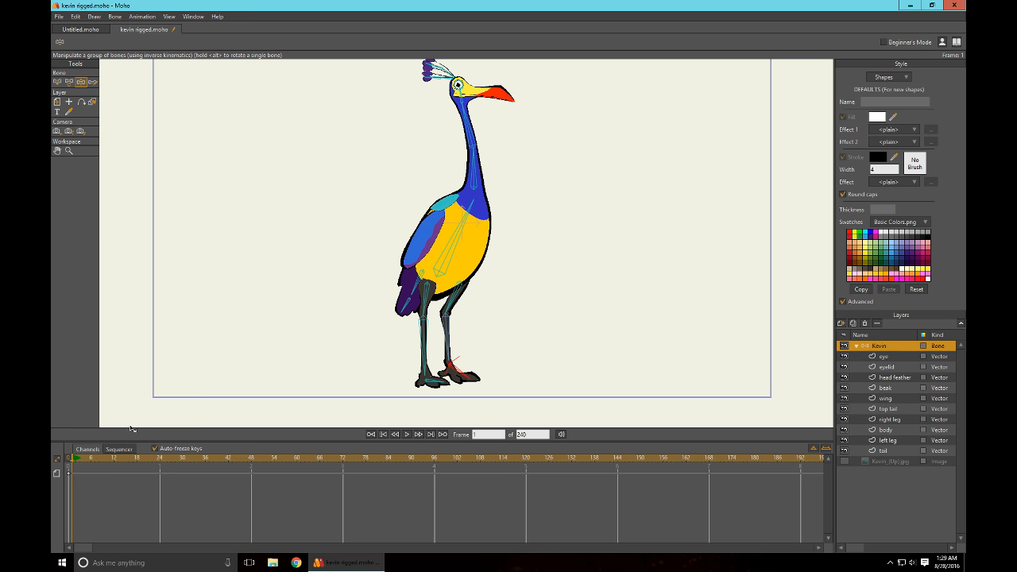
Key the bird's standing rest pose at frame 1 as the starting pose of the bone animation
key("ctrl+Left")
key("ctrl+Right")
left_click(57, 81)
left_click(457, 242)
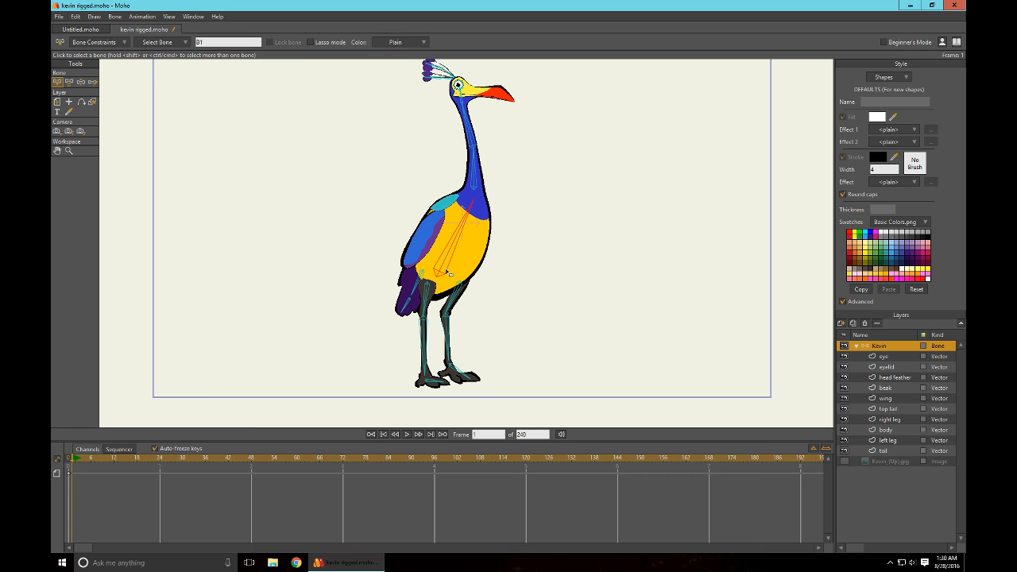
key("ctrl+a")
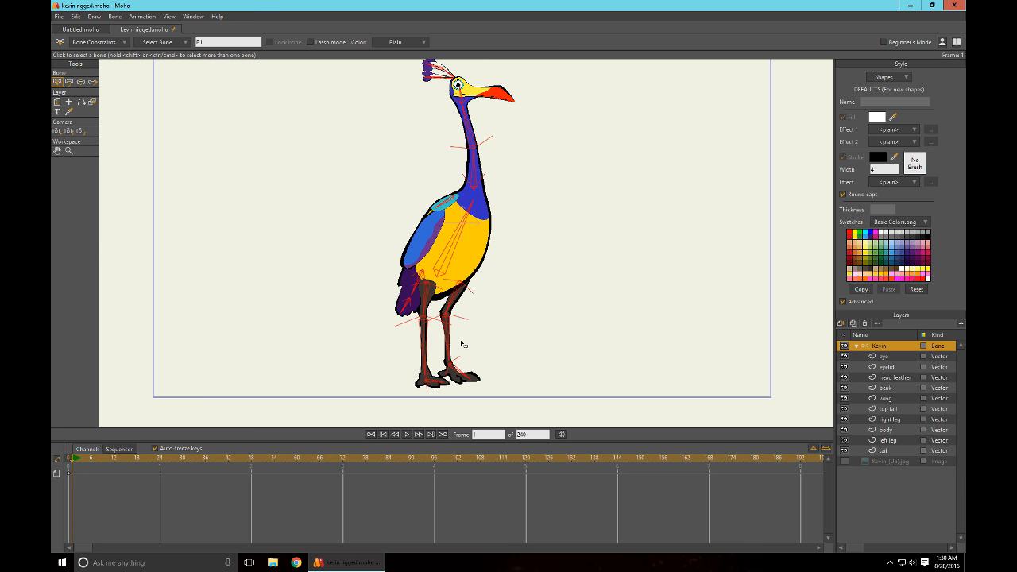
left_click(446, 264)
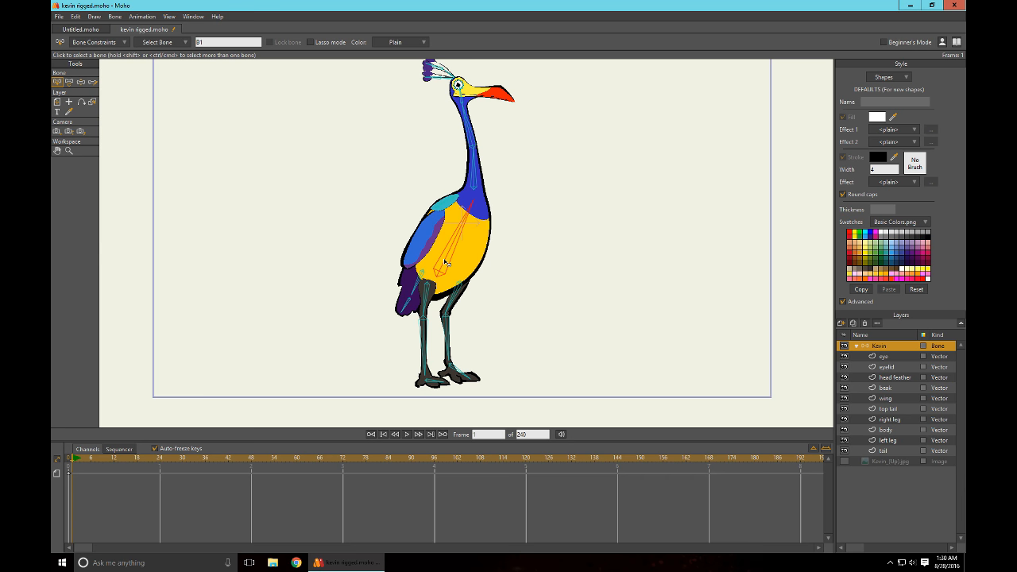
left_click(82, 81)
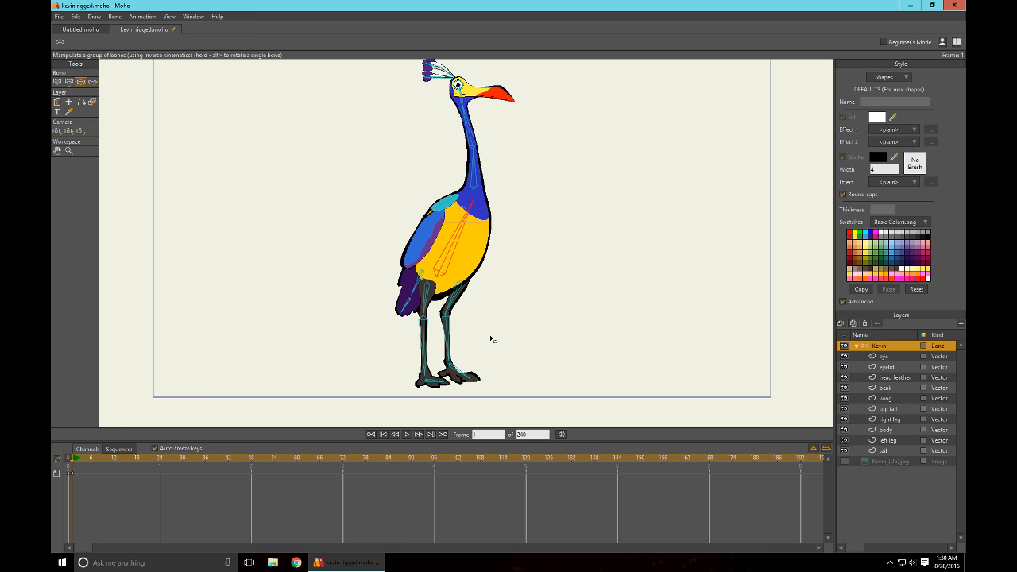
left_click(458, 372)
At frame 12, swing the front leg forward into a stride and move the body forward and down
left_click(114, 456)
left_click_drag(462, 376, 517, 380)
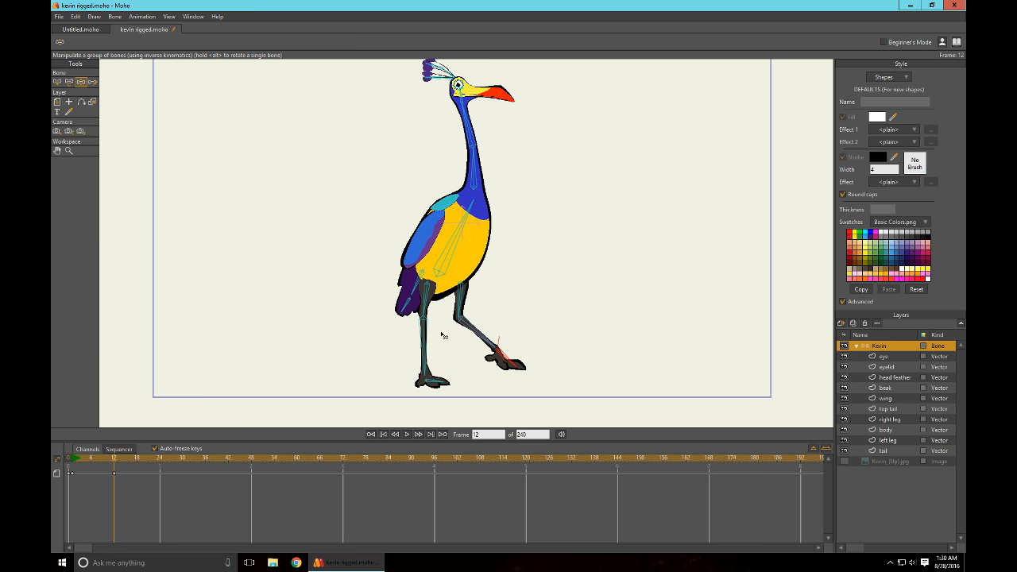
left_click(438, 385)
left_click_drag(509, 356, 522, 358)
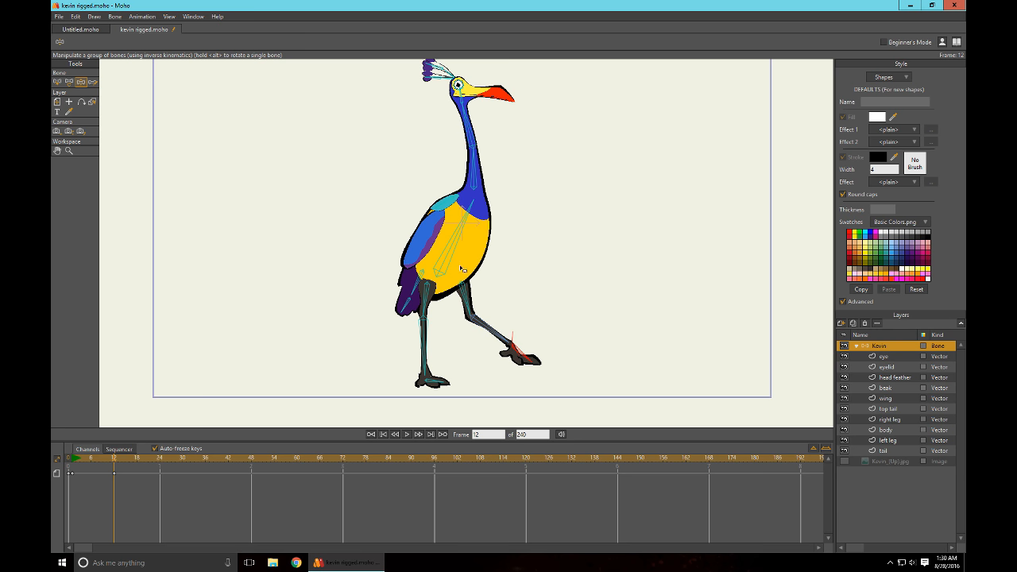
left_click(434, 385)
left_click_drag(462, 233, 483, 250)
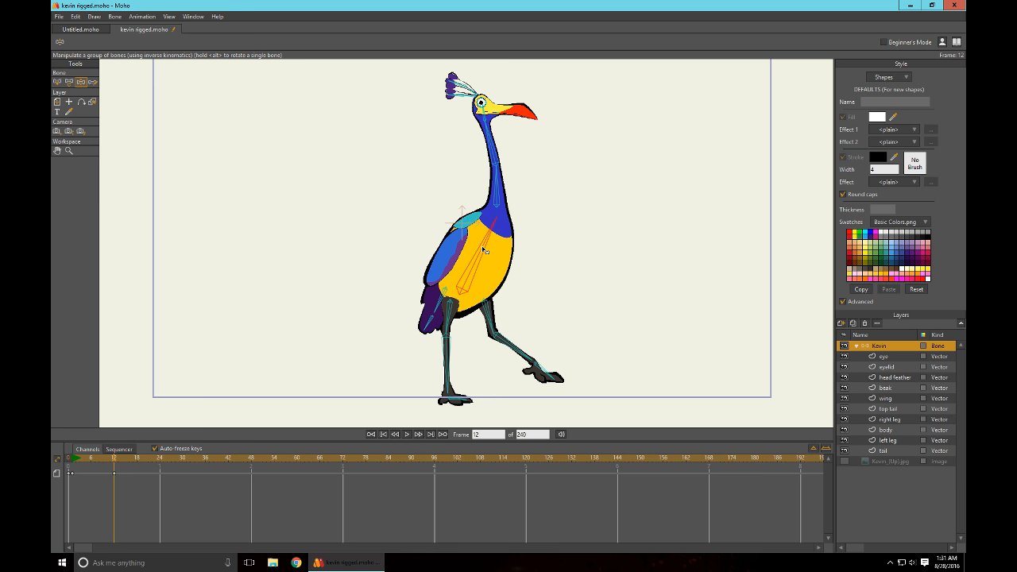
Bend the rear leg backward at the knee and level its foot at frame 12
left_click_drag(459, 402, 415, 371)
left_click_drag(453, 328, 414, 322)
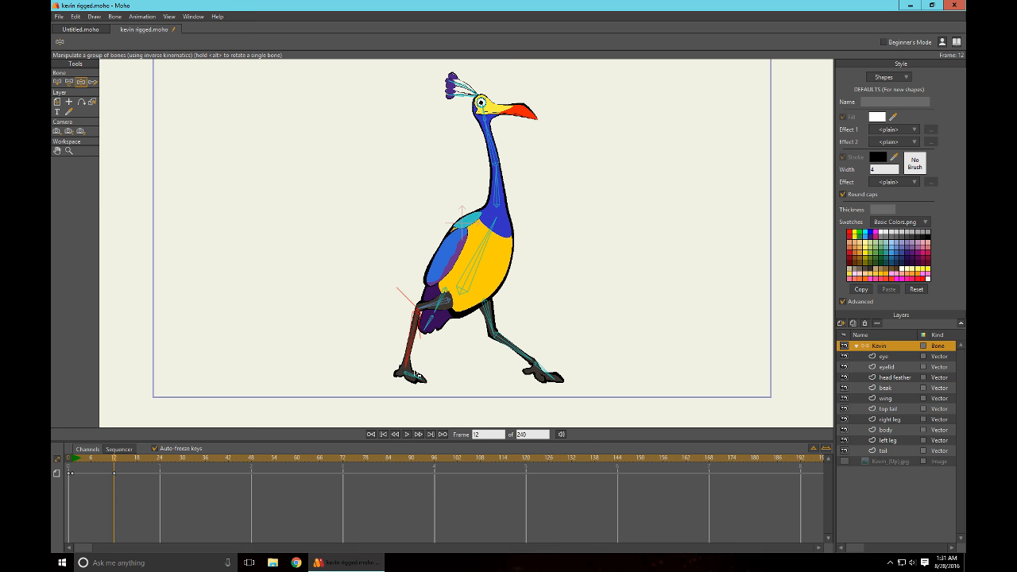
left_click_drag(420, 379, 426, 376)
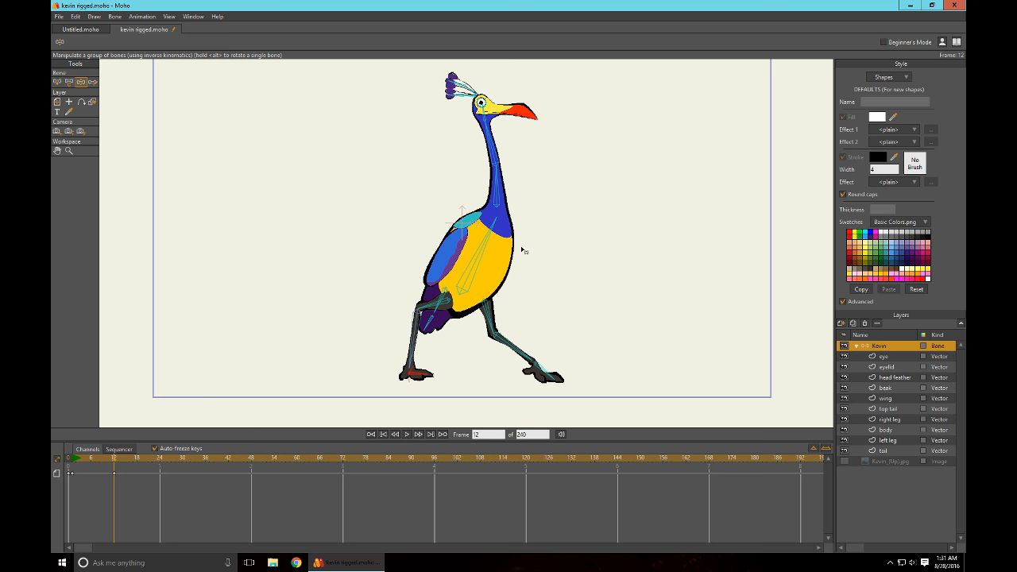
Raise the turquoise back feather and bend the upper and lower head feathers at frame 12
left_click(469, 218)
scroll(461, 209, "up", 6)
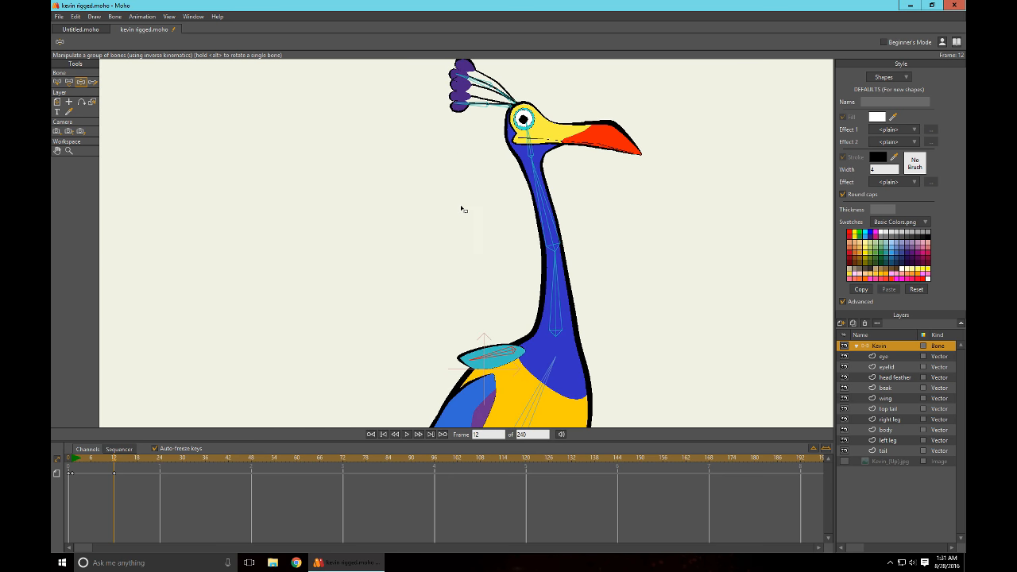
left_click_drag(466, 270, 450, 309)
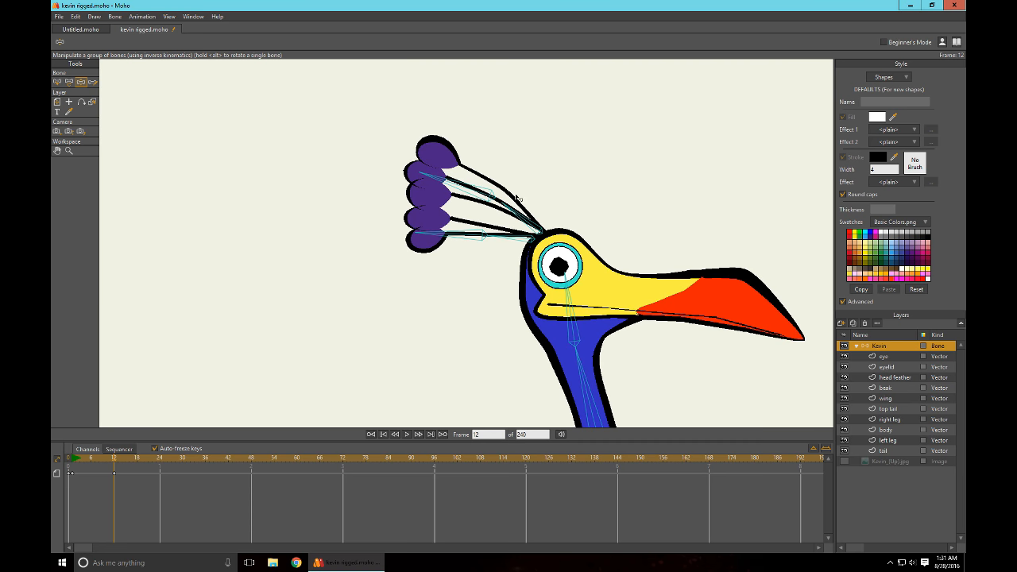
mouse_move(478, 198)
left_mouse_down()
mouse_move(496, 219)
mouse_move(541, 211)
mouse_move(531, 224)
mouse_move(505, 127)
mouse_move(484, 201)
left_mouse_up()
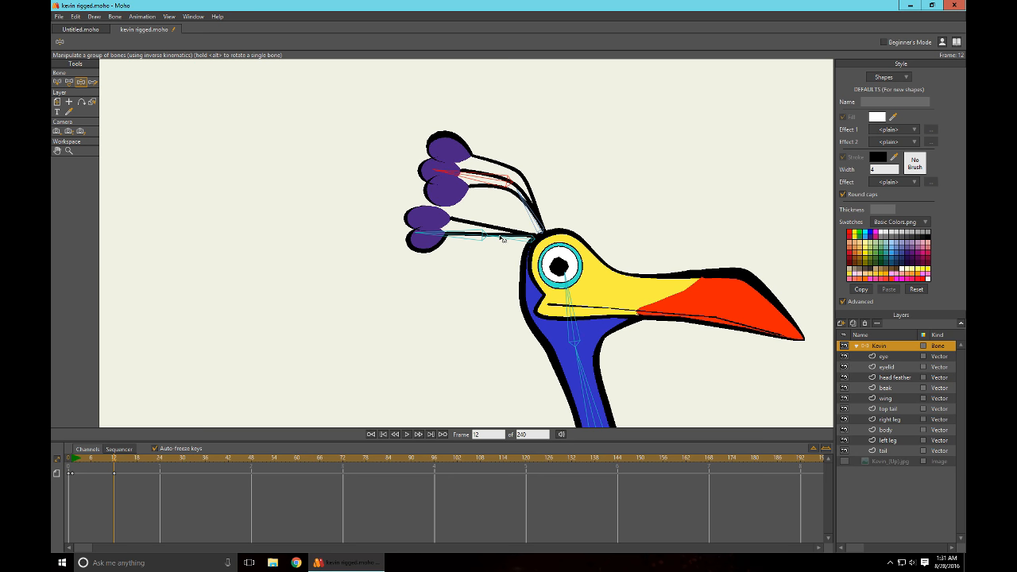
left_click_drag(500, 237, 460, 246)
Lean both neck bones forward and rotate the head back up to level at frame 12
left_click_drag(483, 307, 412, 210)
scroll(434, 270, "down", 3)
left_click_drag(623, 325, 550, 191)
left_click_drag(439, 198, 468, 248)
left_click_drag(502, 156, 474, 170)
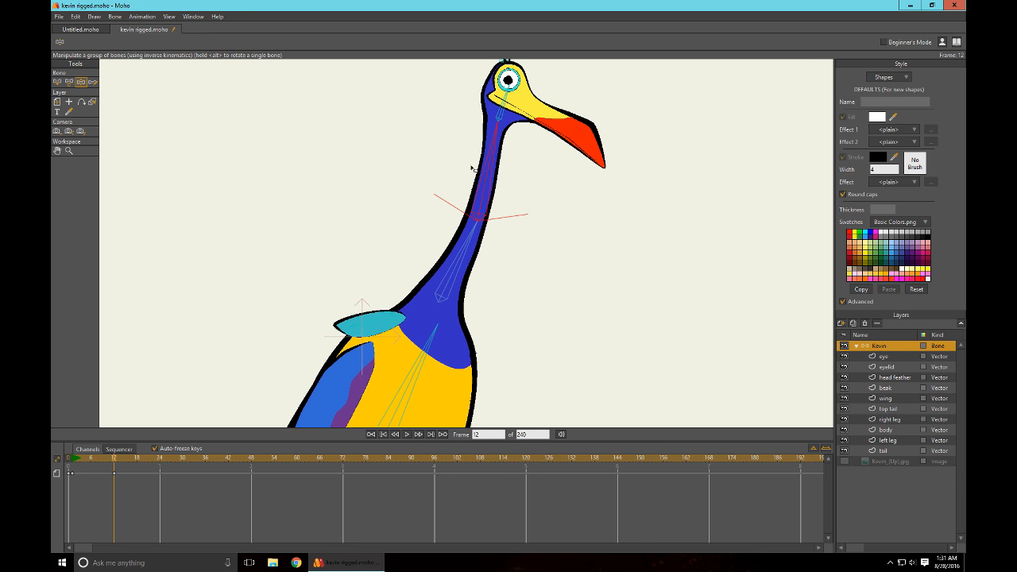
scroll(417, 149, "up", 3)
left_click_drag(417, 149, 441, 268)
left_click_drag(556, 142, 497, 177)
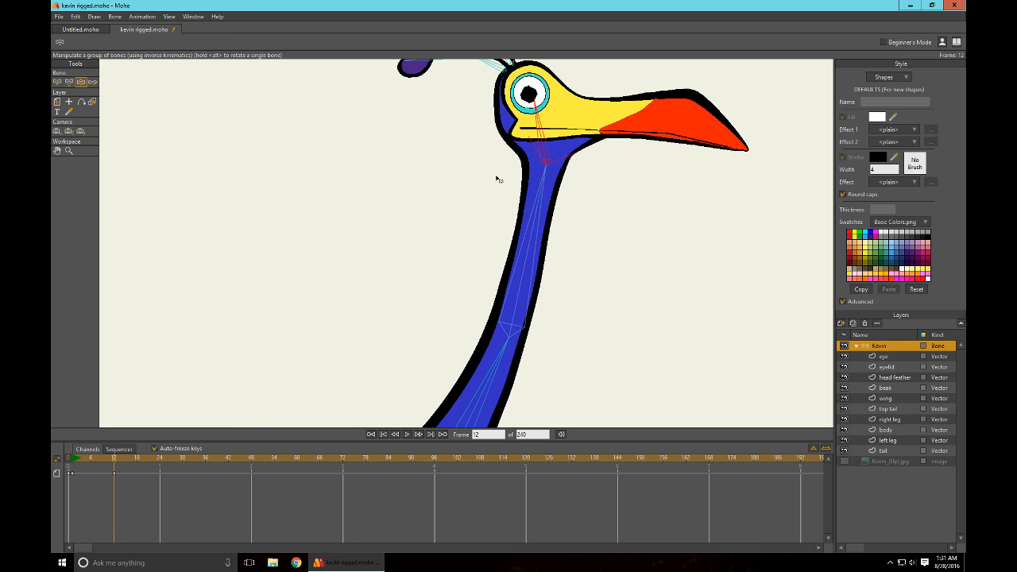
Swing the tail tip up and backward behind the rear leg at frame 12
scroll(492, 260, "down", 5)
left_click_drag(555, 326, 591, 155)
left_click_drag(571, 279, 604, 195)
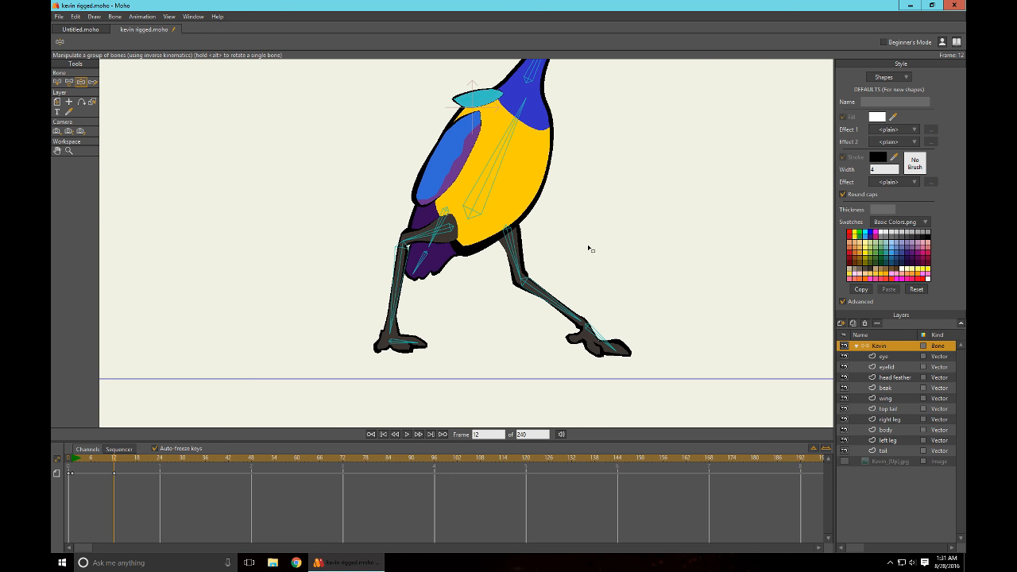
left_click_drag(425, 267, 390, 262)
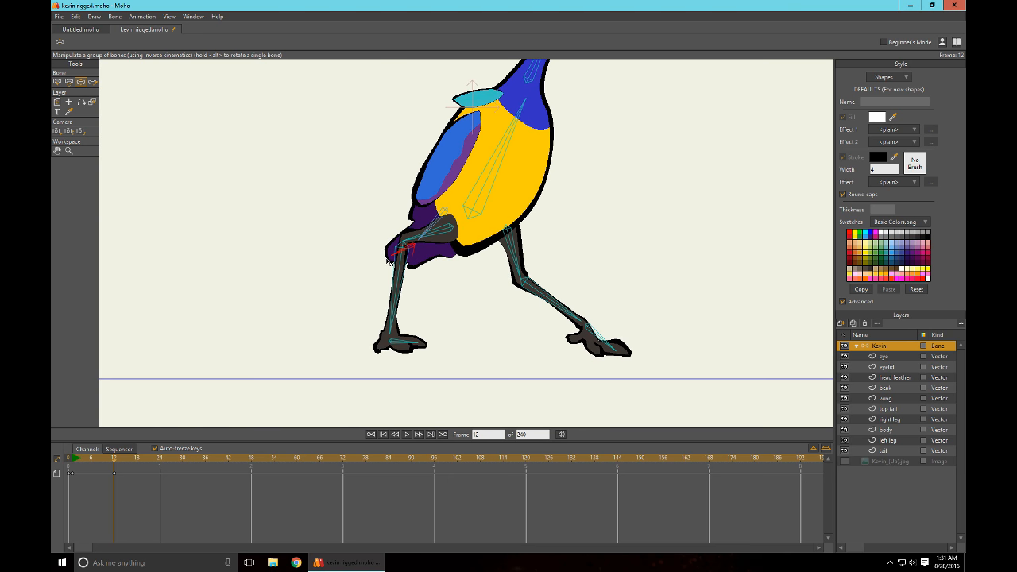
At frame 24, bring the front leg back under the body and shift the body backward and up
left_click(161, 460)
left_click_drag(633, 302, 552, 304)
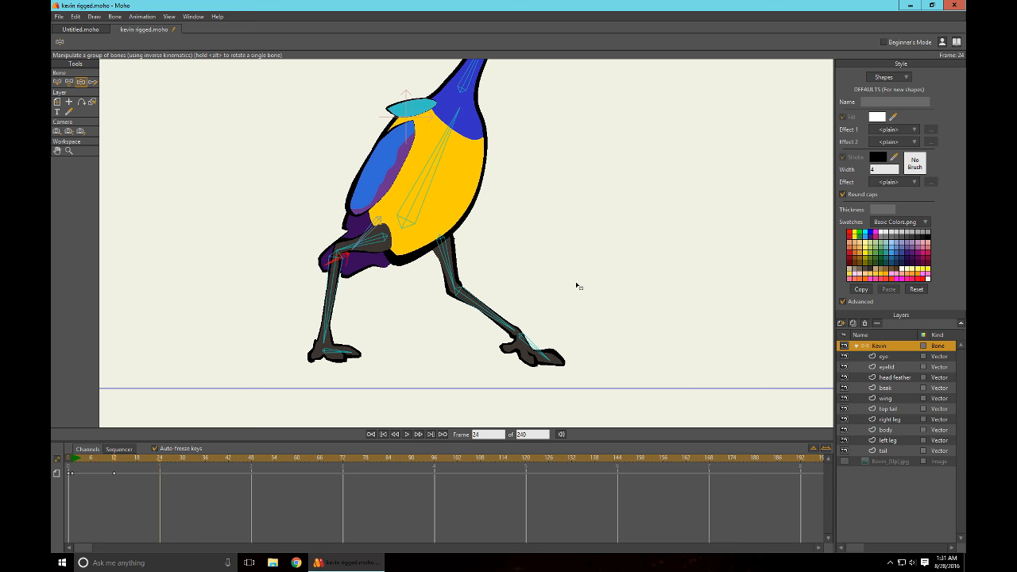
scroll(579, 286, "down", 3)
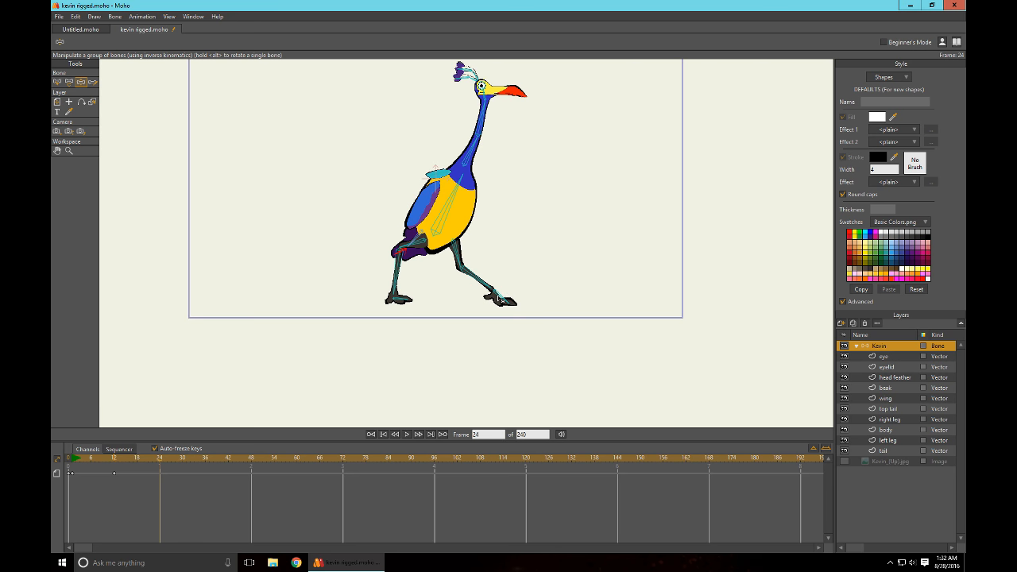
left_click_drag(502, 300, 461, 294)
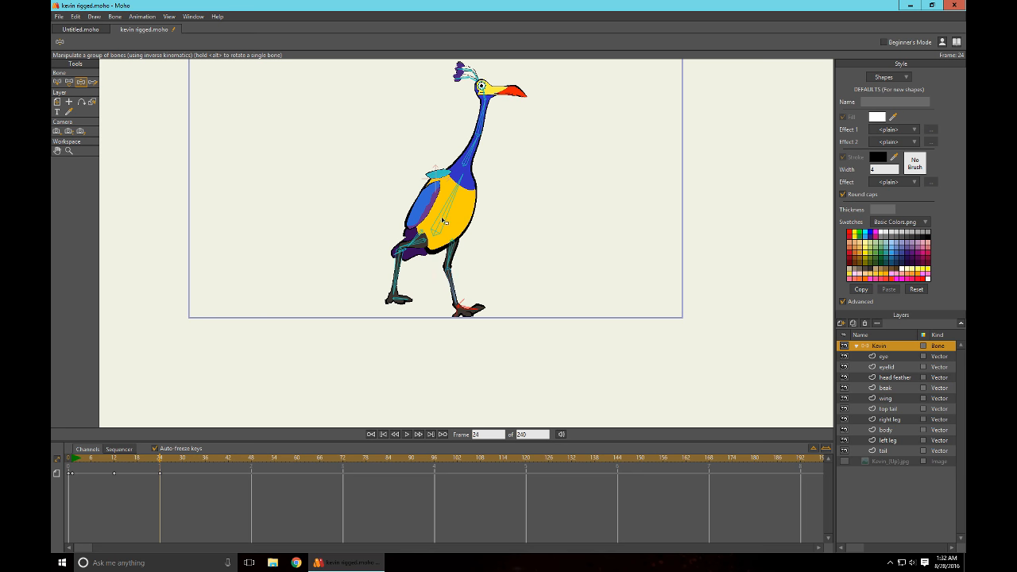
left_click_drag(443, 221, 396, 219)
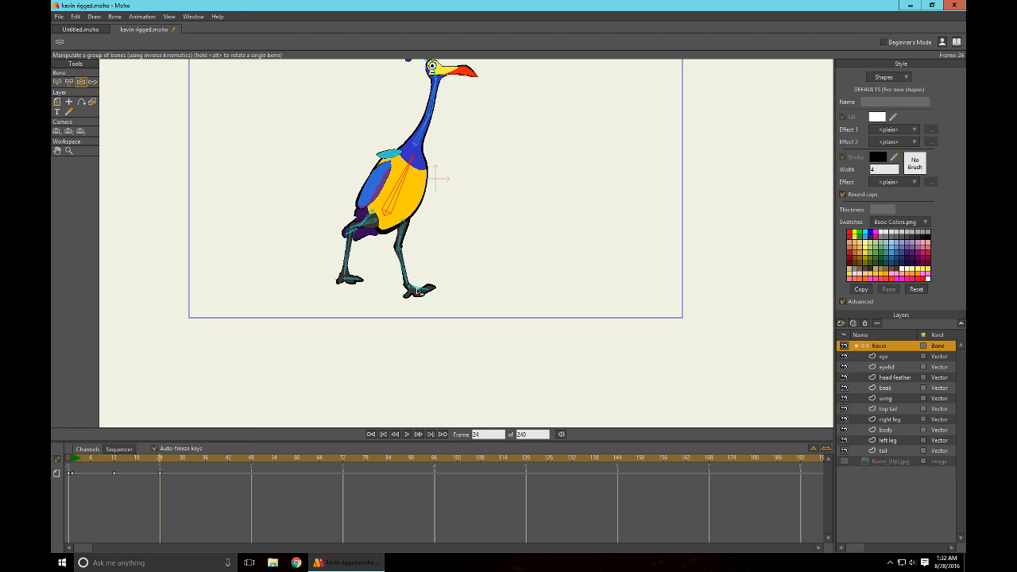
Swing the trailing leg forward and bend the other leg backward at frame 24
left_click_drag(352, 279, 506, 290)
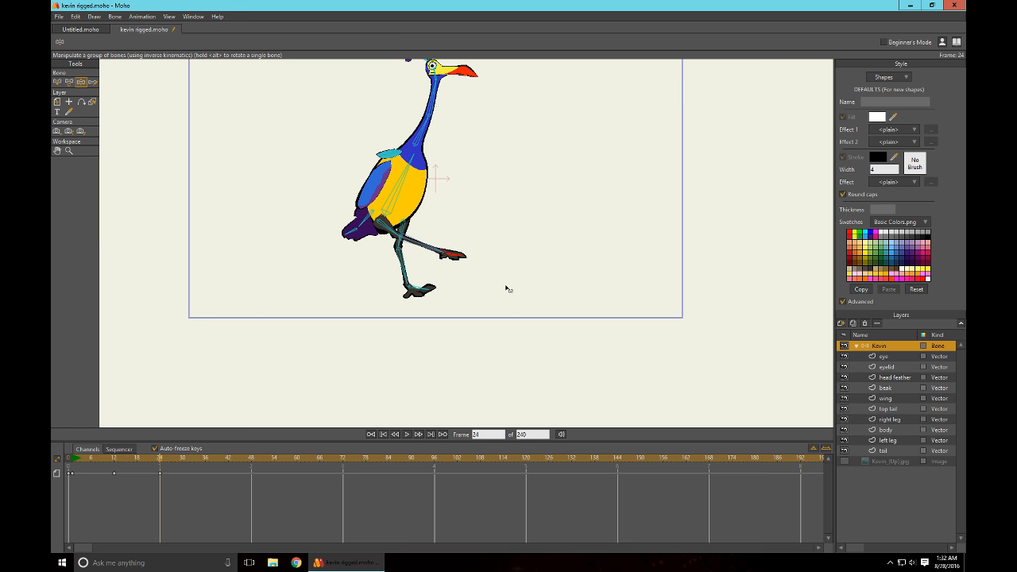
left_click_drag(414, 292, 367, 275)
Lower the body and the forward foot toward the ground and fold the turquoise back feather down at frame 24
left_click_drag(491, 190, 518, 258)
left_click_drag(431, 241, 467, 285)
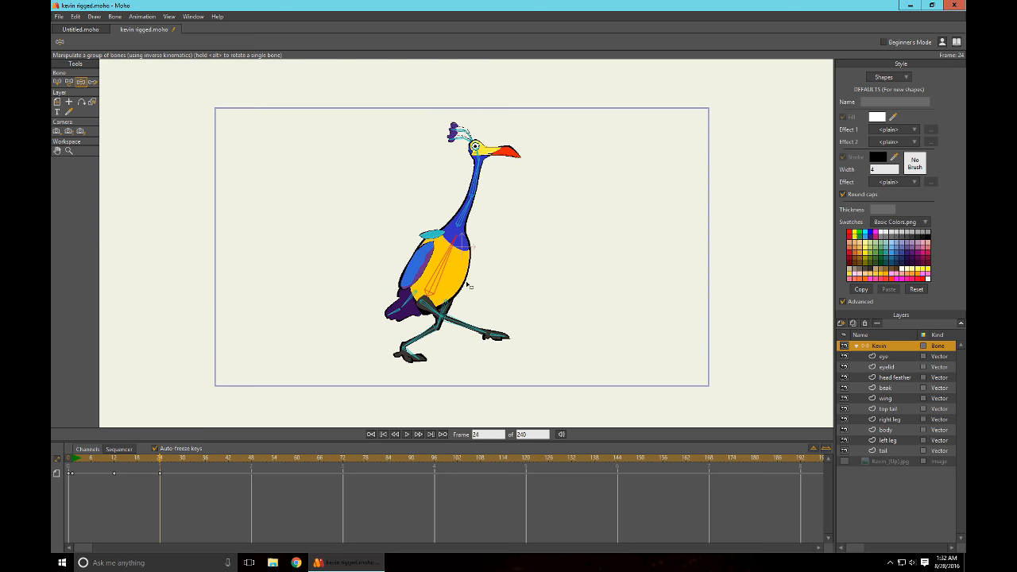
left_click_drag(499, 336, 483, 364)
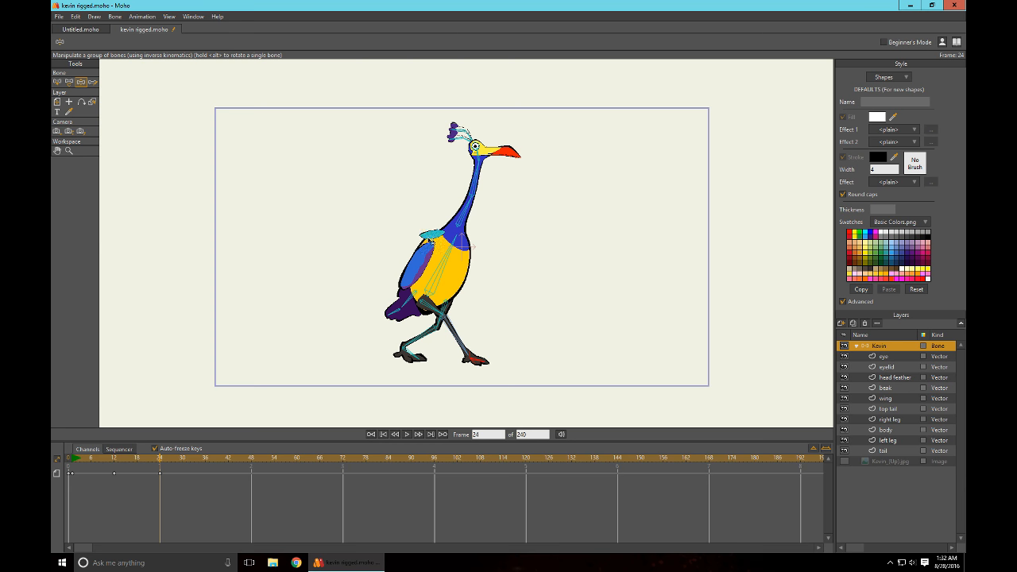
left_click_drag(437, 240, 435, 247)
Play back the animation to review the walking motion, and stop playback
left_click(382, 436)
left_click(408, 435)
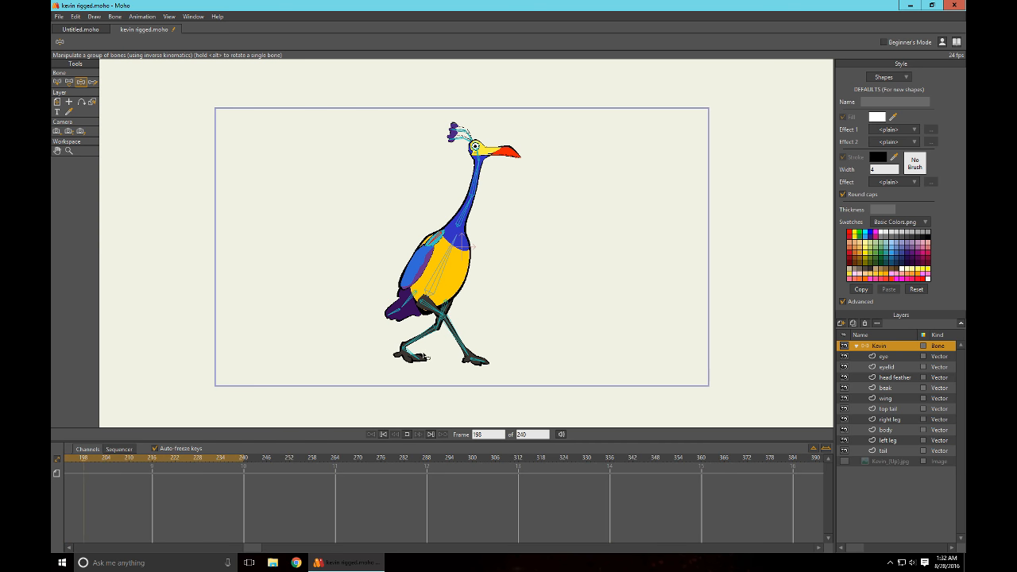
left_click(406, 434)
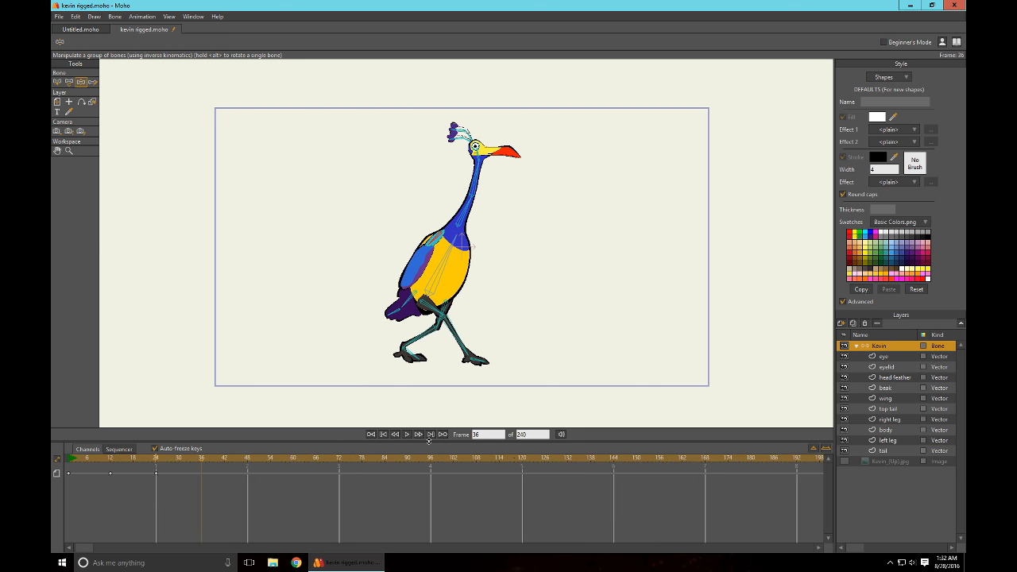
Set the animation's end frame to 48 and replay the shortened walk
left_click(536, 434)
left_click(406, 435)
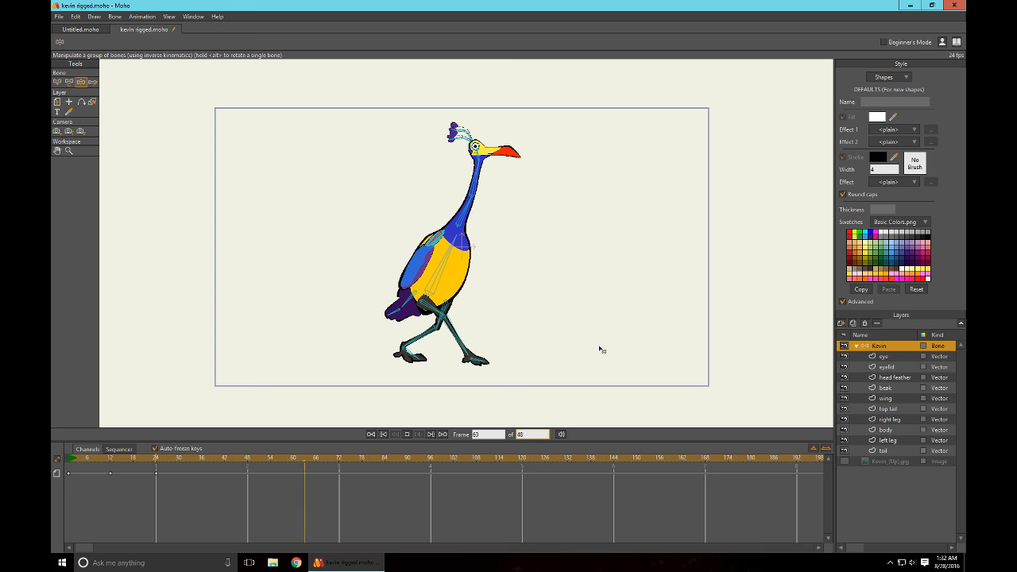
key("Return")
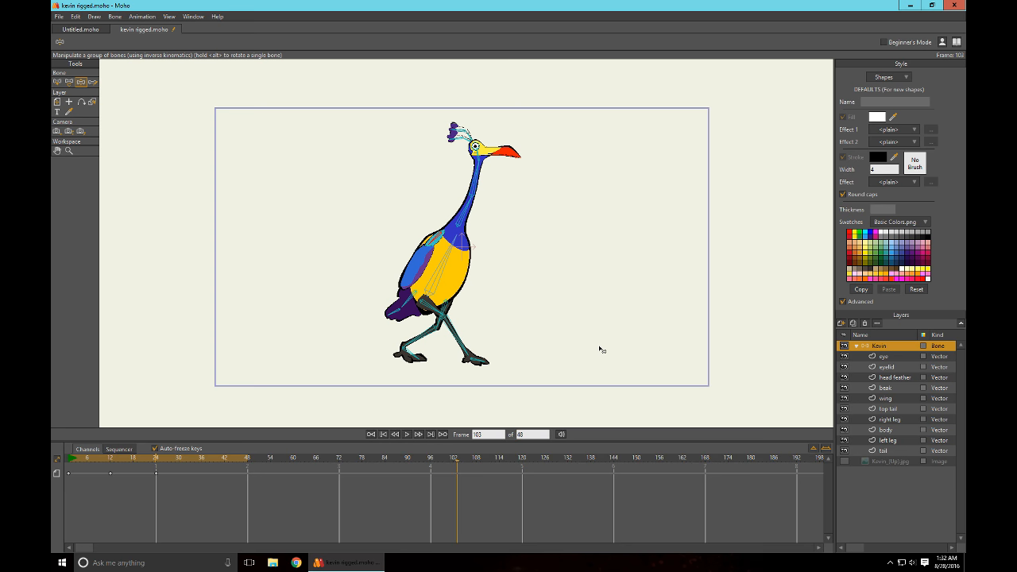
left_click(407, 435)
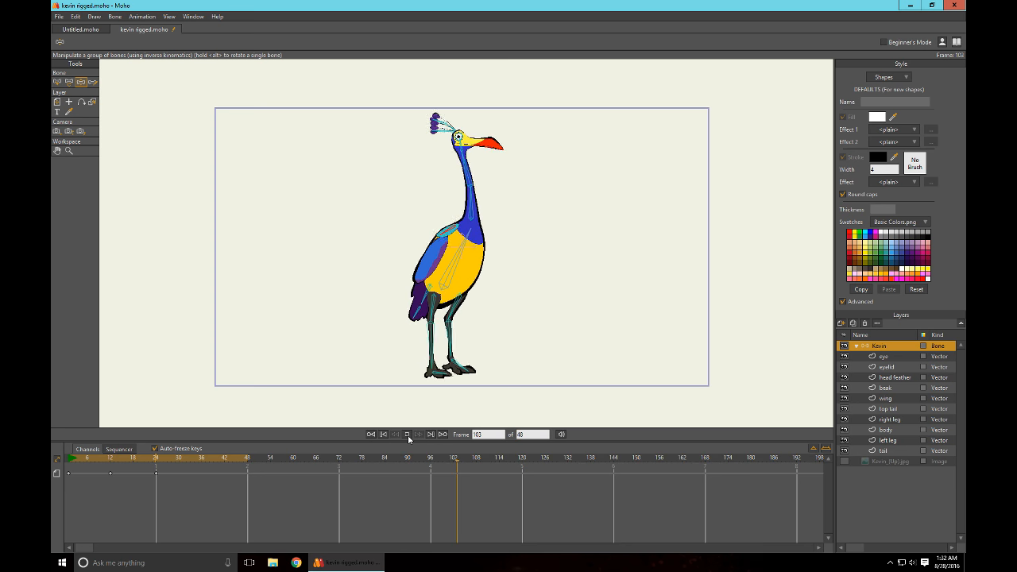